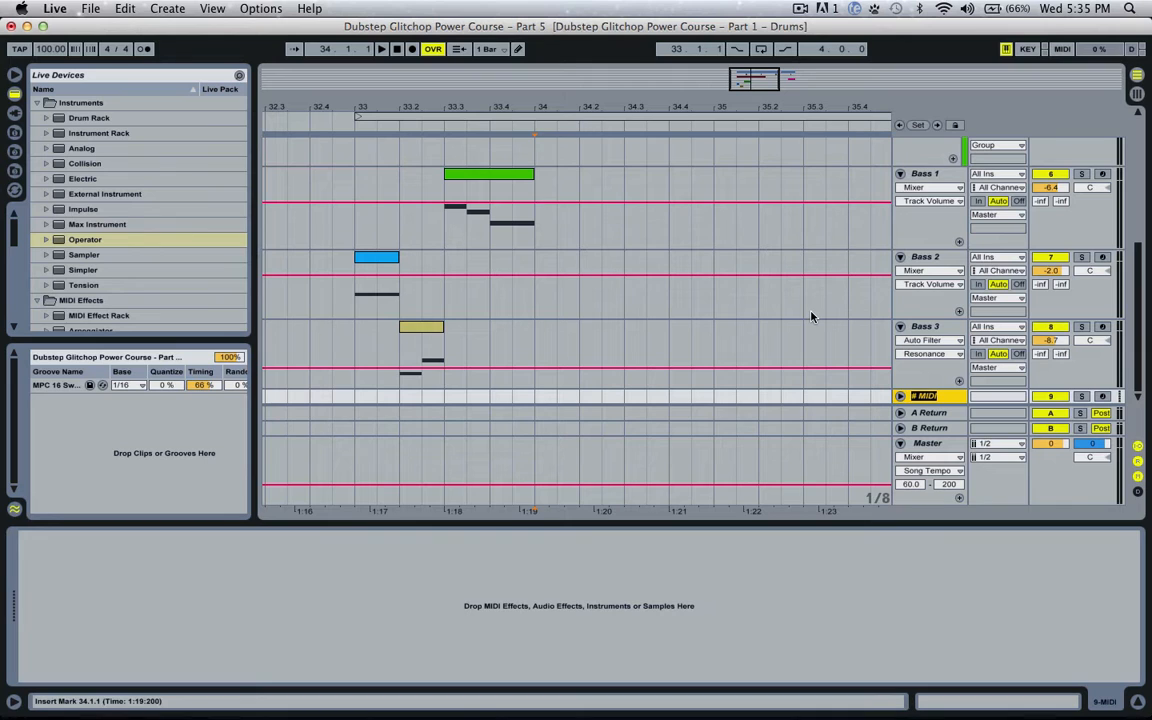
- Name the new MIDI track Bass 4 and unfold it in the arrangement
text(Bass 4)
key(Return)
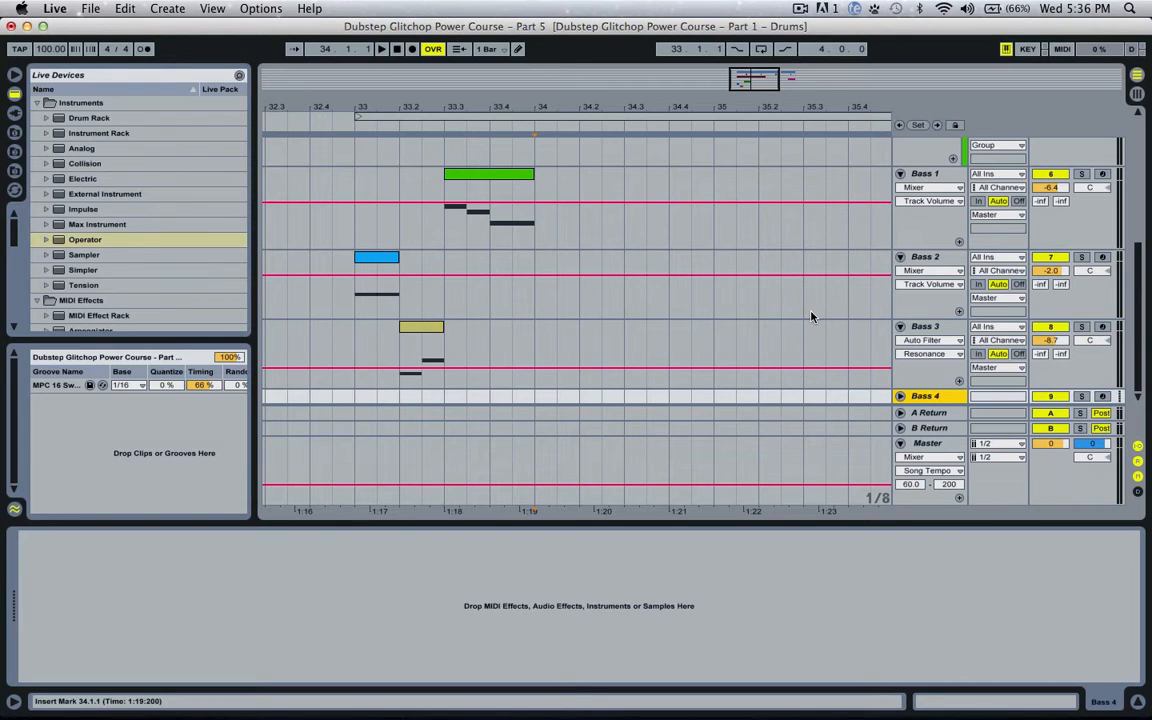
click(900, 396)
- Load the Operator instrument onto the Bass 4 track
click(930, 276)
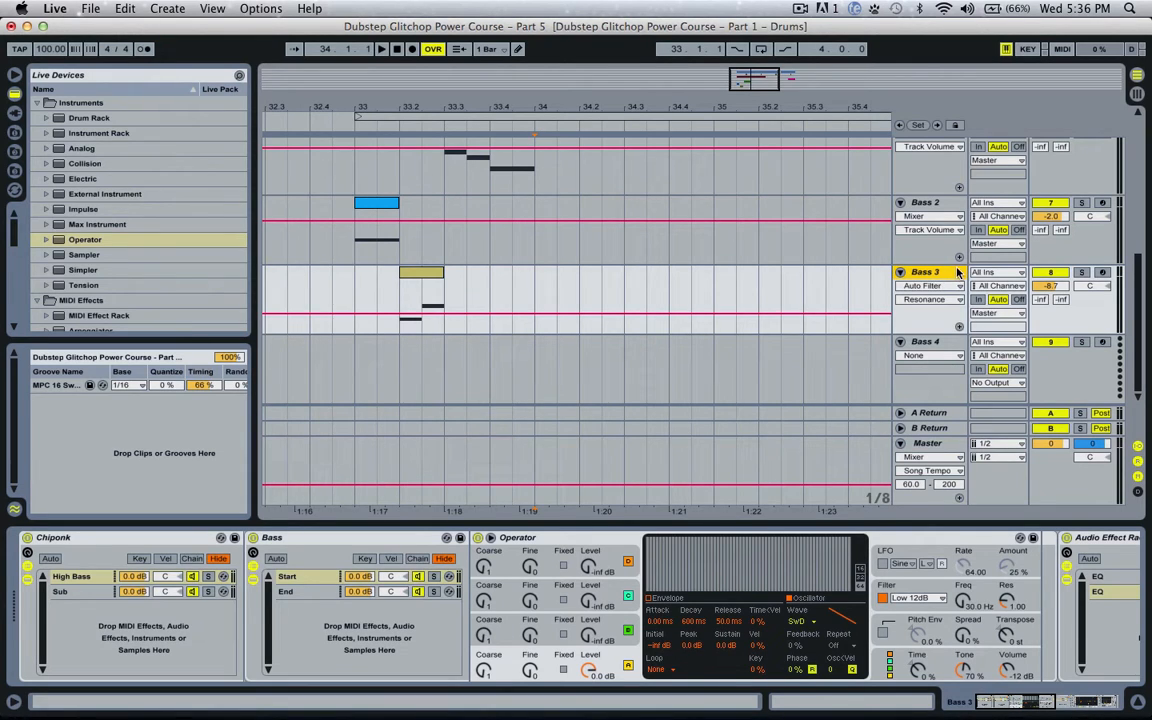
click(925, 345)
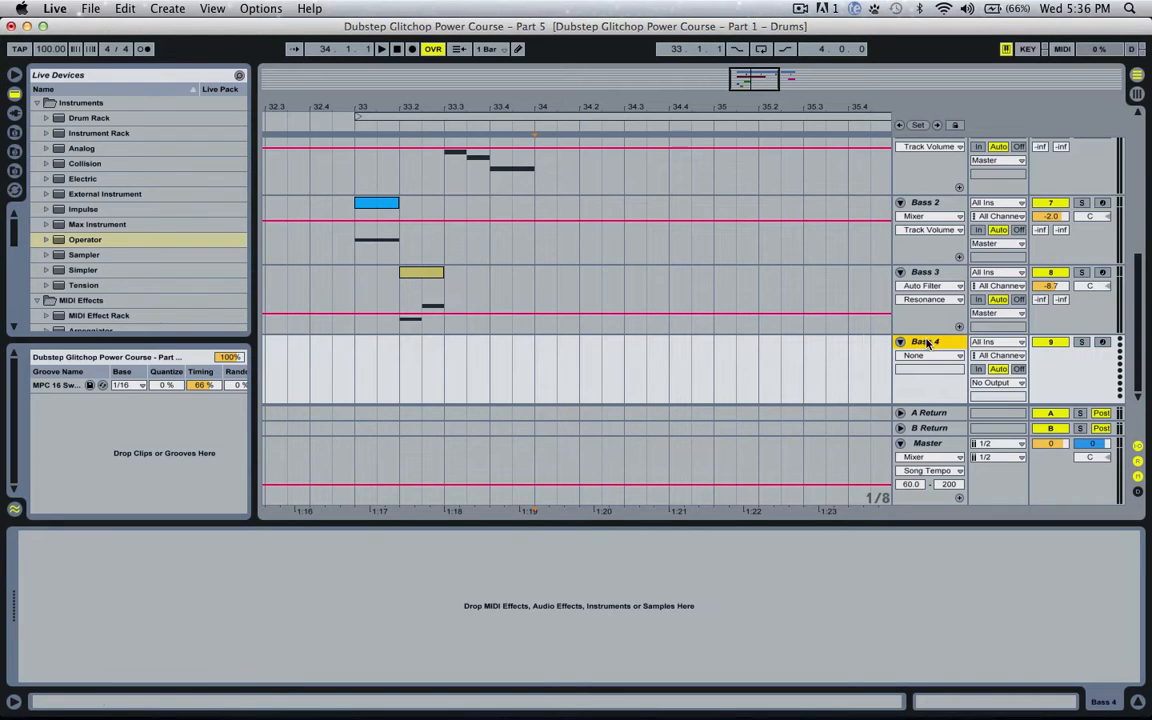
double_click(88, 240)
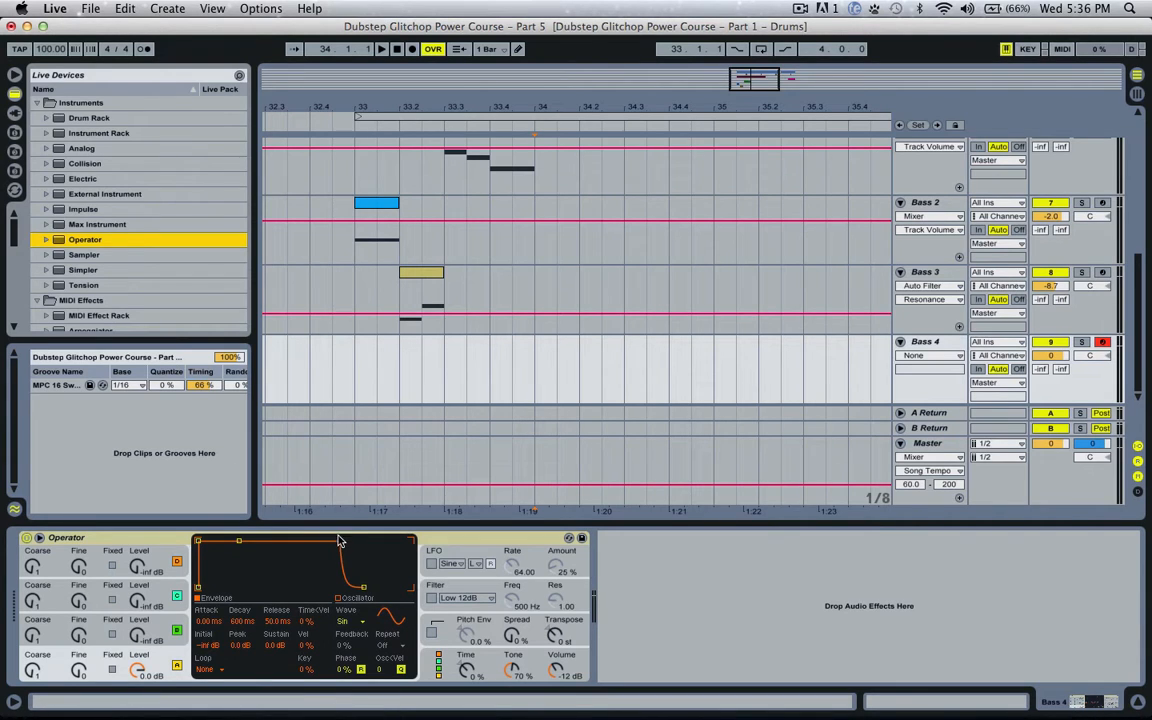
- Play a test note, show oscillator A's harmonics editor and draw high, nearly even harmonics across roughly its first half
key(a)
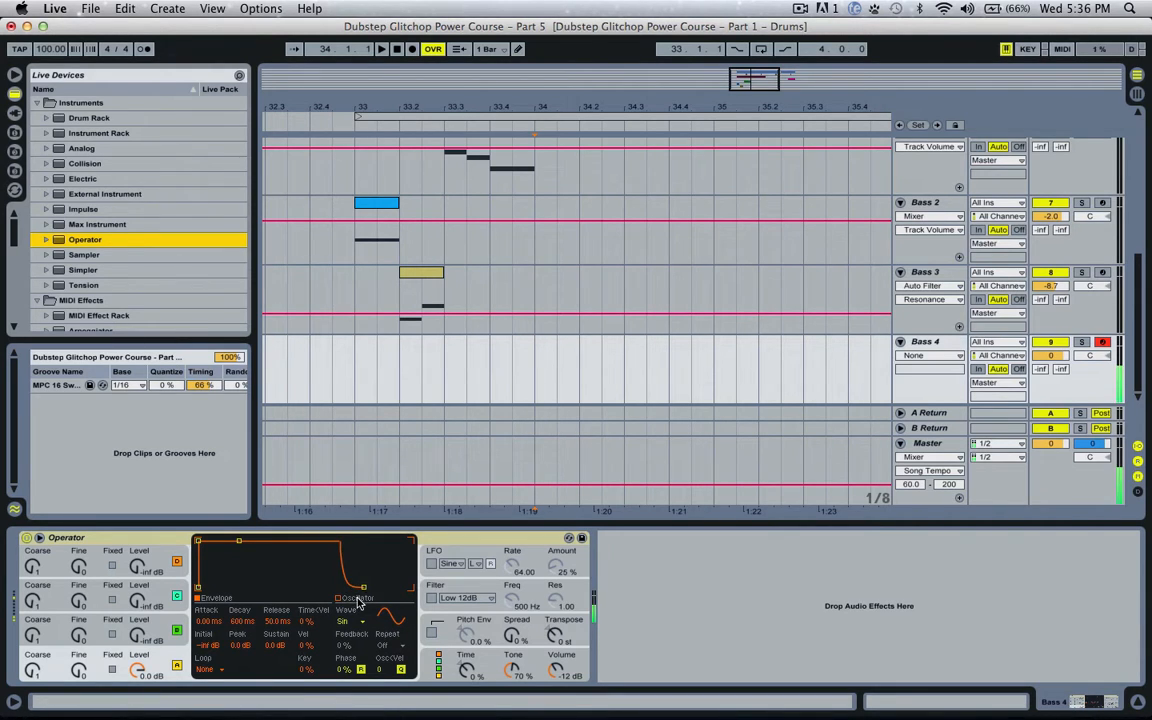
click(357, 598)
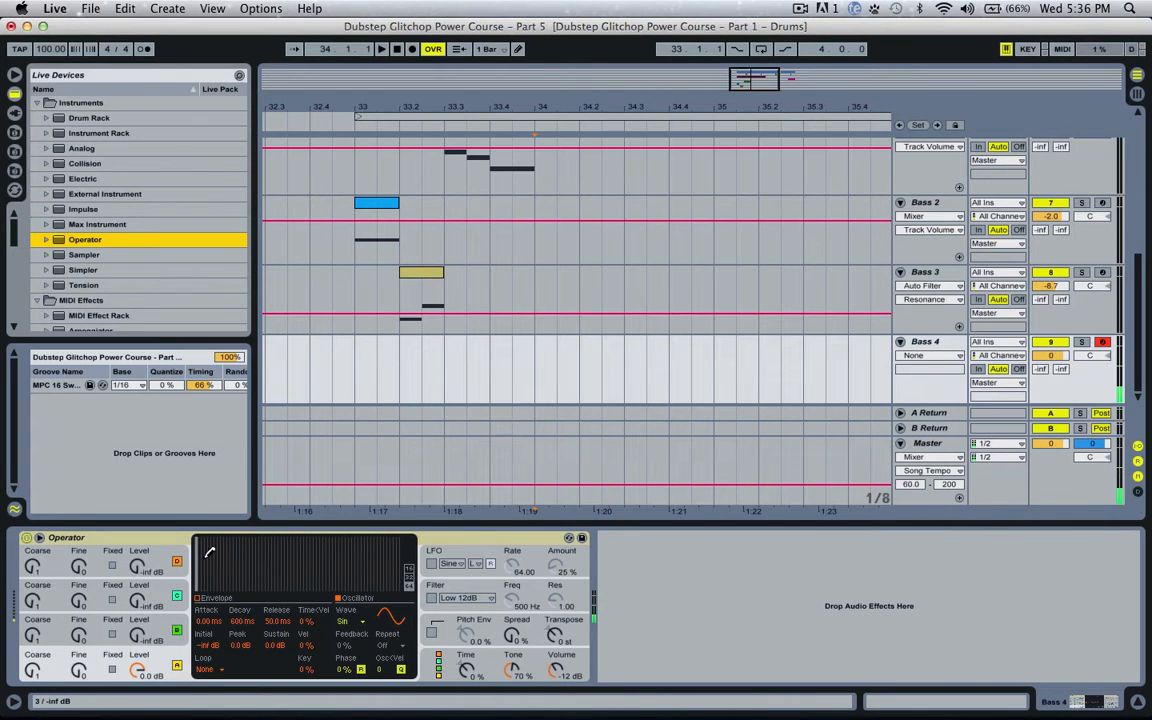
mouse_move(210, 552)
mouse_down()
mouse_move(203, 543)
mouse_move(290, 545)
mouse_up()
- Add the Spectrum audio effect after Operator and expand its analyser into the large display
scroll(106, 293, down, 5)
scroll(100, 280, down, 10)
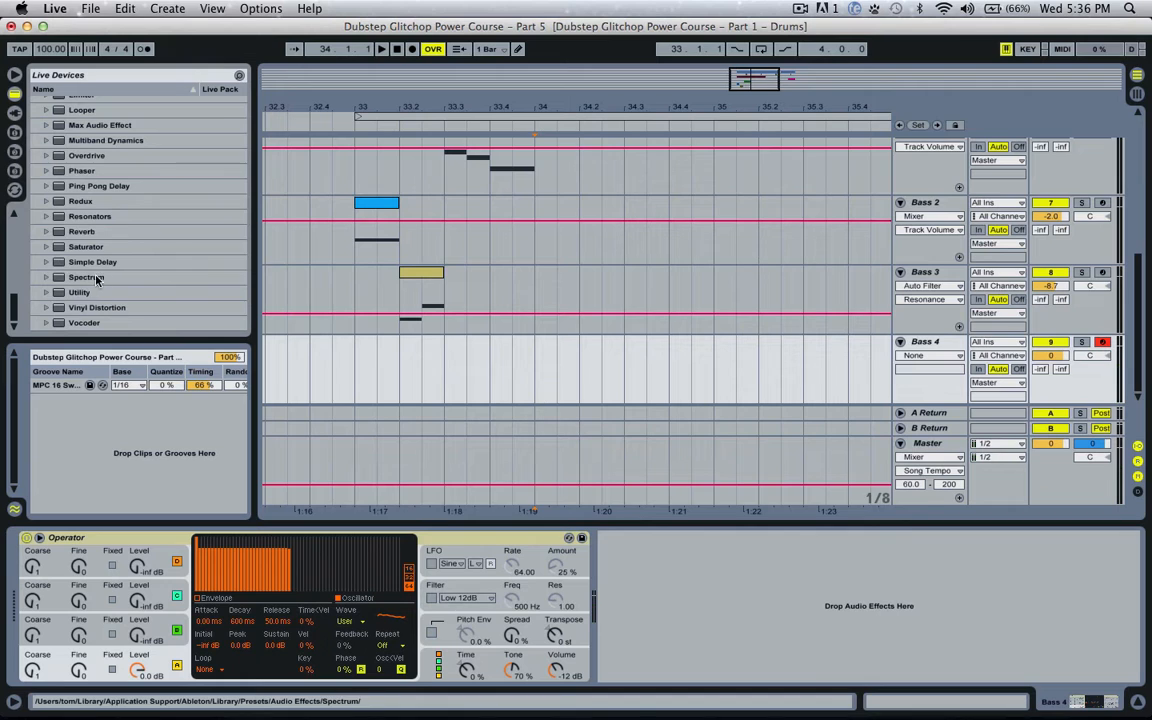
double_click(98, 279)
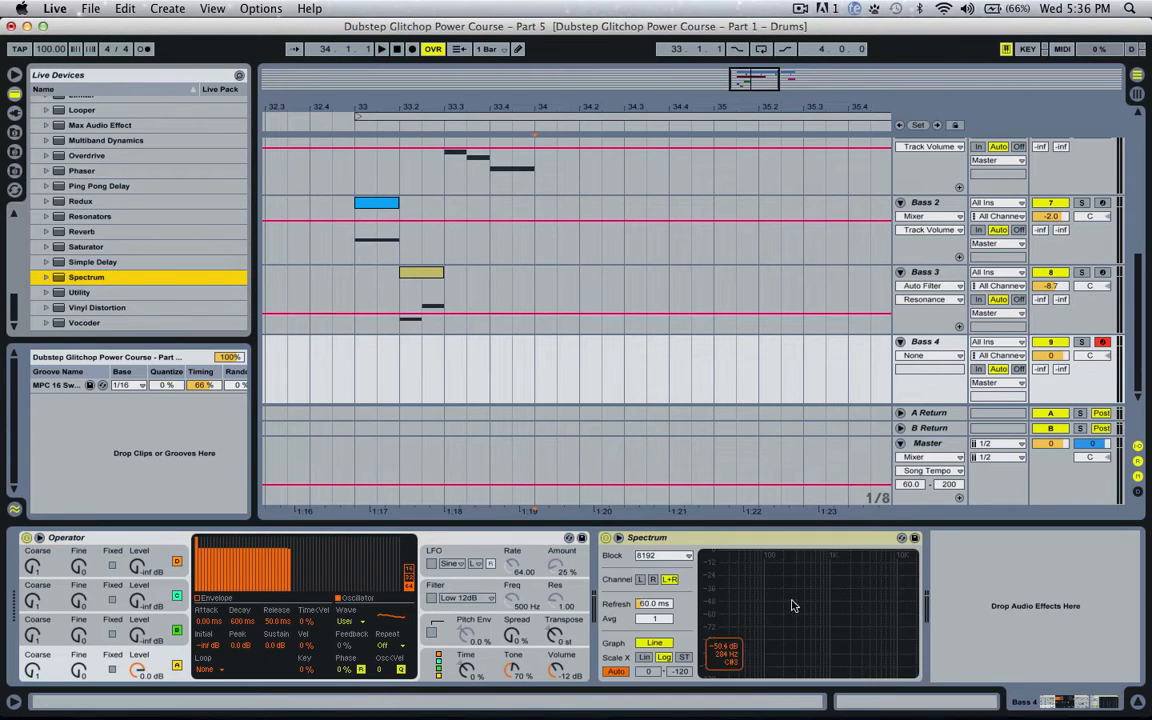
click(619, 538)
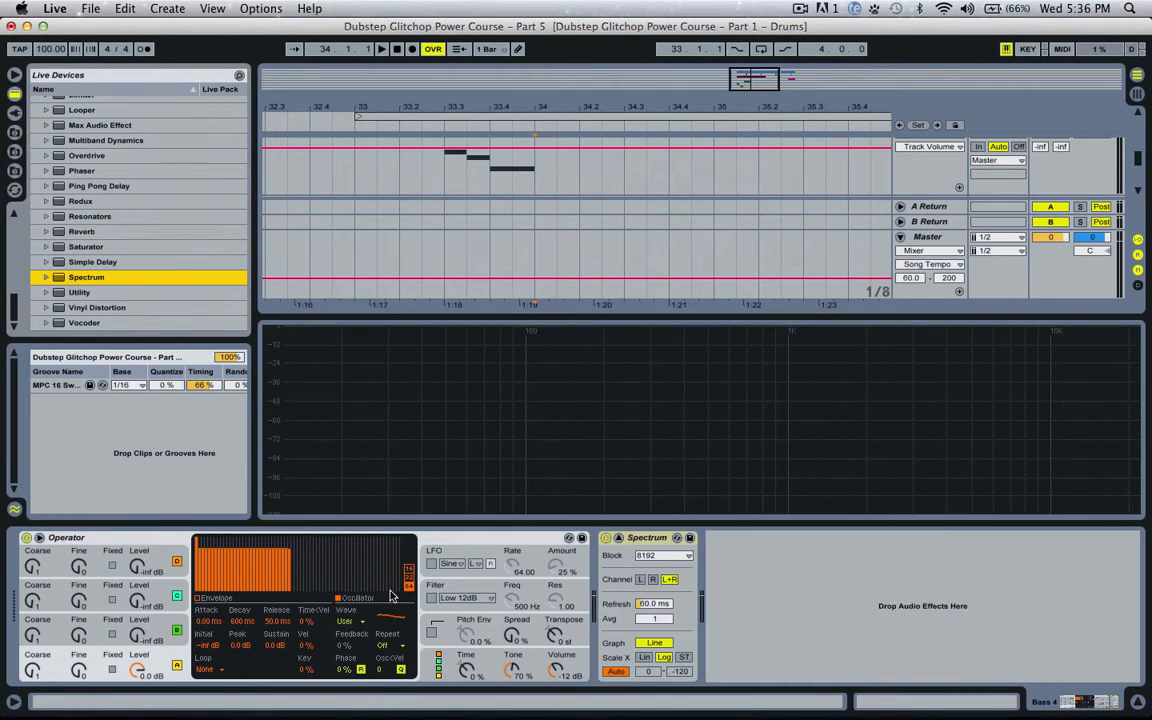
- Clear all of oscillator A's drawn harmonics, limit the editor to 16 partials and raise the first harmonic to full level
mouse_move(312, 588)
mouse_down()
mouse_move(205, 585)
mouse_move(390, 566)
mouse_up()
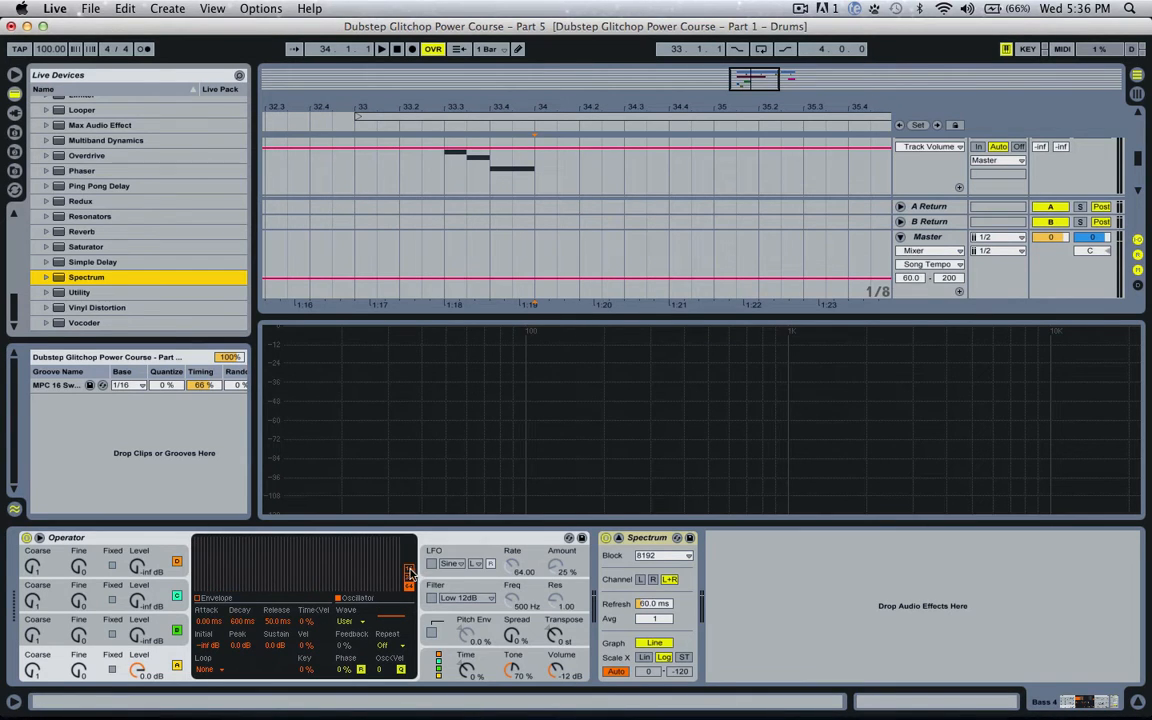
click(409, 570)
drag(203, 560, 201, 533)
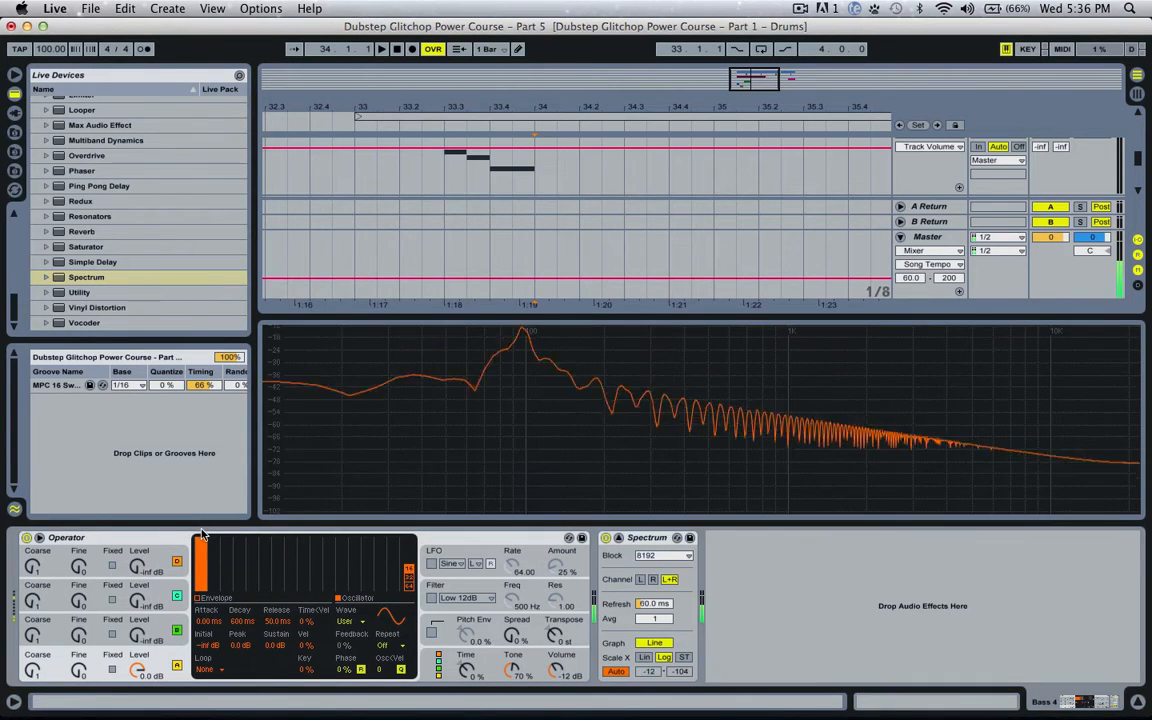
- Draw a run of higher harmonics beside the fundamental at about -4.24 dB, and erase them so only the fundamental remains
click(212, 541)
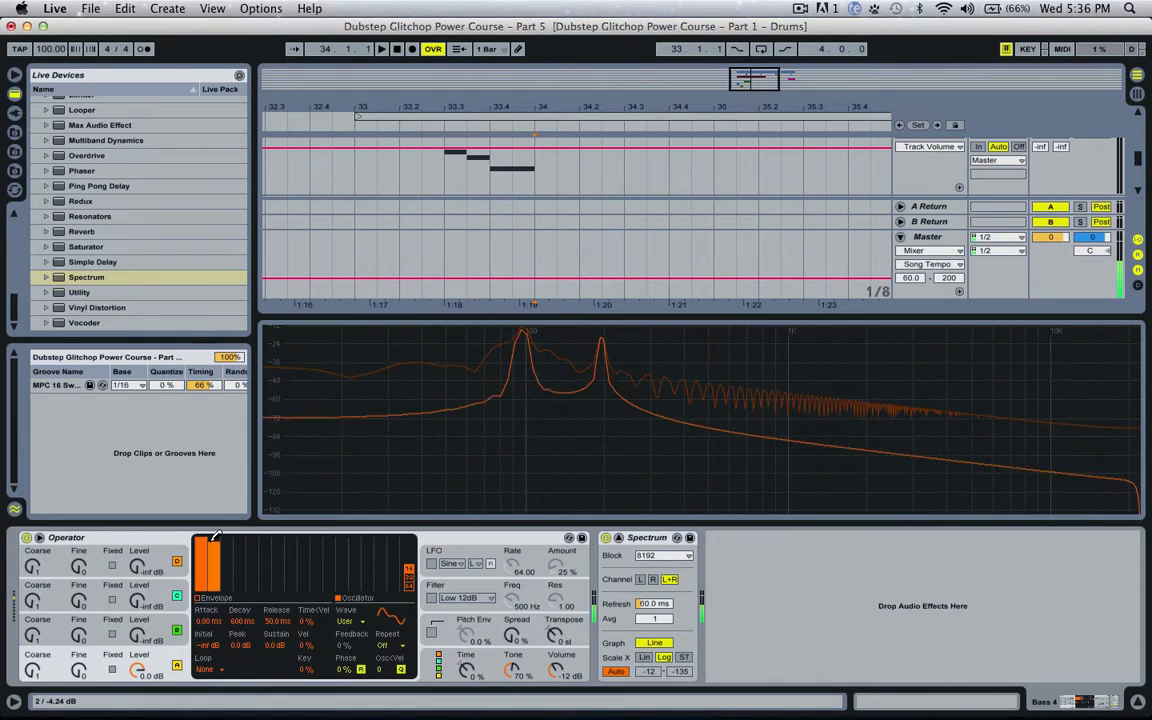
drag(213, 537, 360, 540)
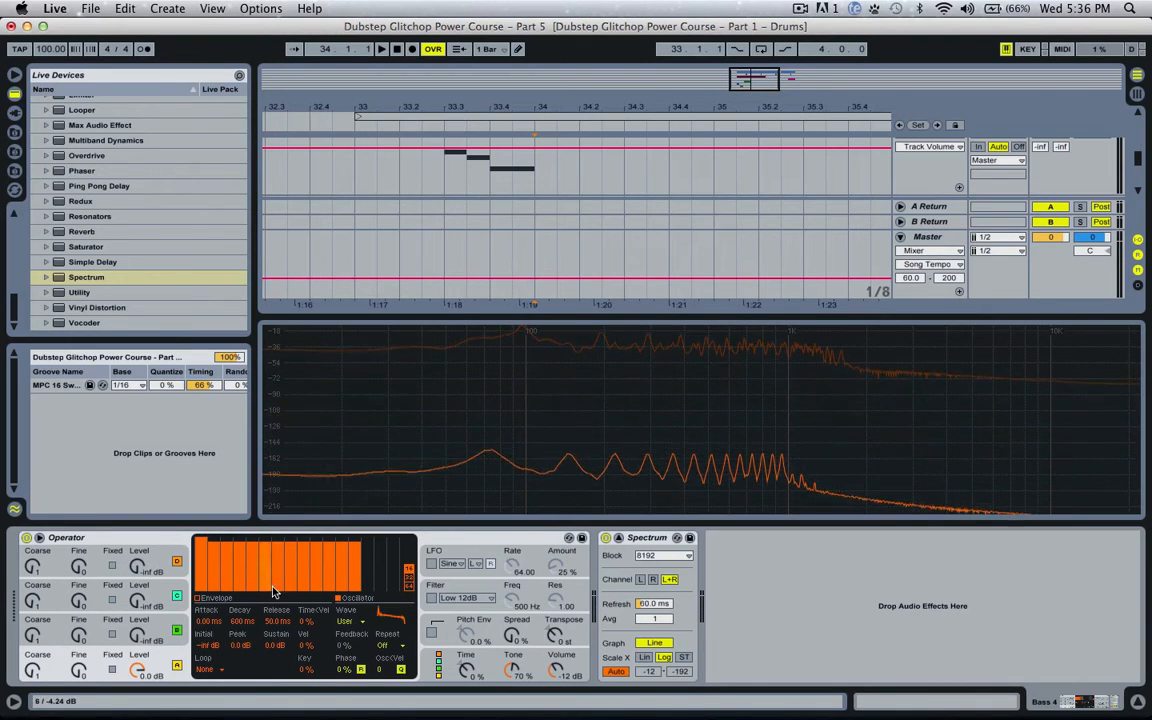
drag(360, 588, 220, 597)
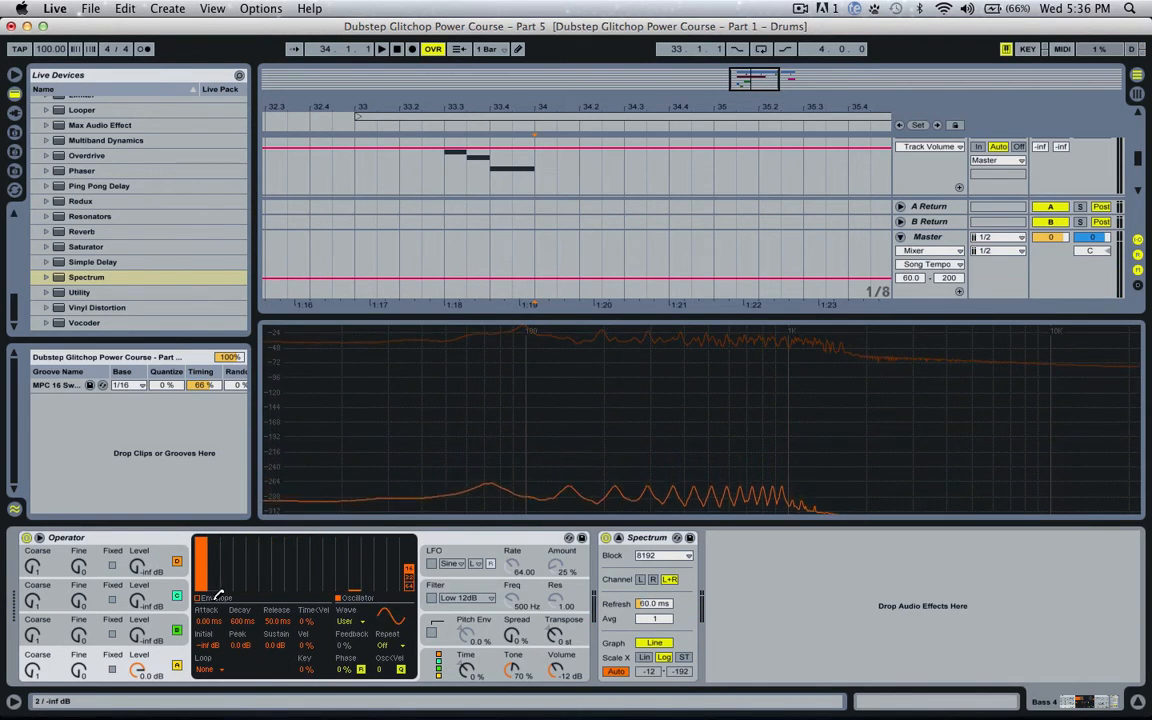
drag(358, 587, 361, 603)
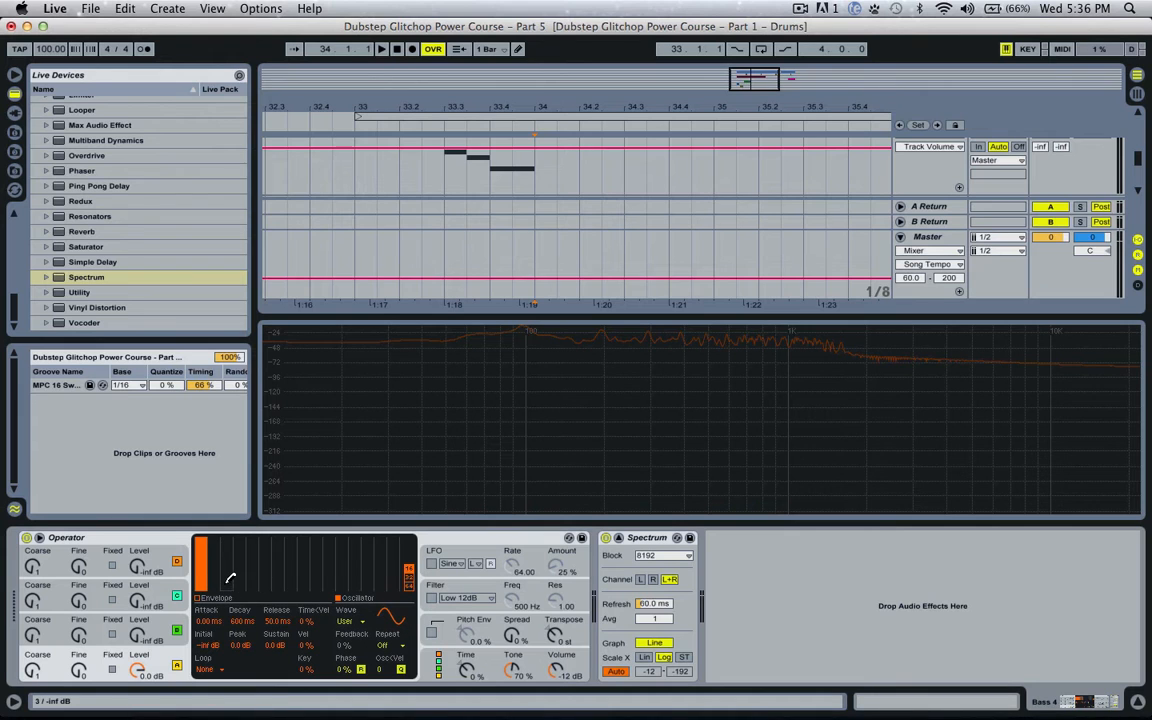
- Audition oscillator A's partials one at a time by raising and erasing each higher harmonic alone, and restore only the fundamental at full level
drag(204, 568, 200, 621)
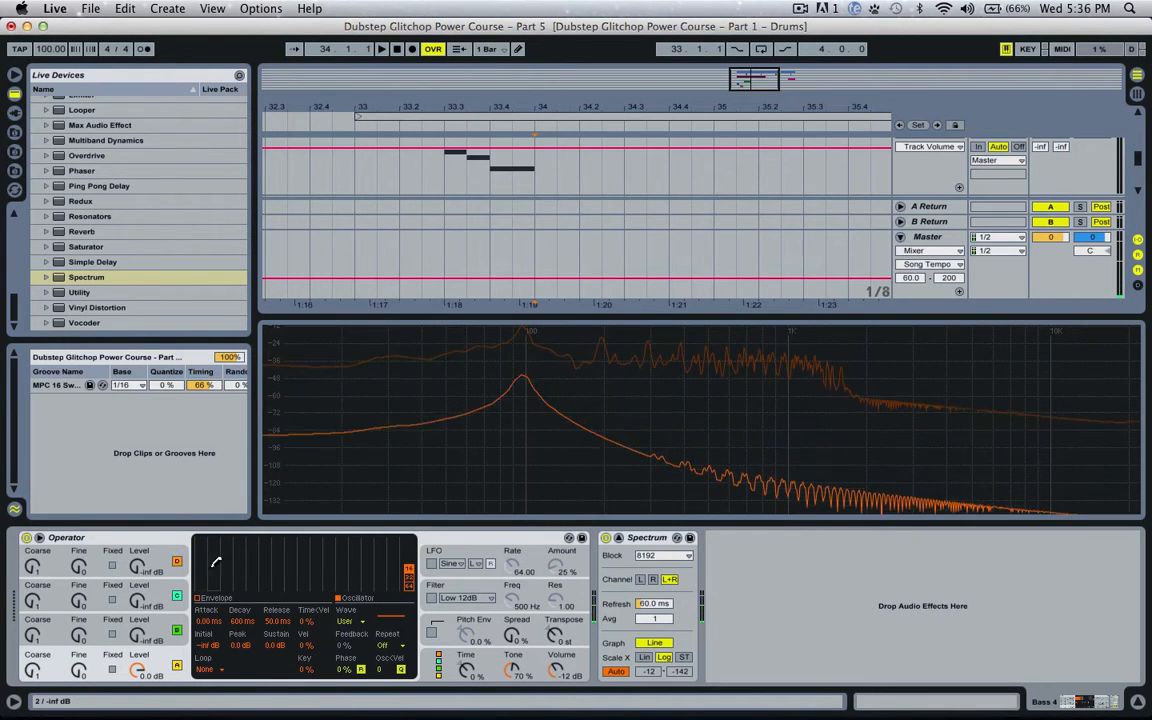
click(217, 546)
drag(216, 547, 215, 608)
click(228, 550)
mouse_move(228, 550)
mouse_down()
mouse_move(227, 607)
mouse_move(240, 585)
mouse_move(242, 600)
mouse_up()
click(238, 562)
drag(252, 551, 254, 595)
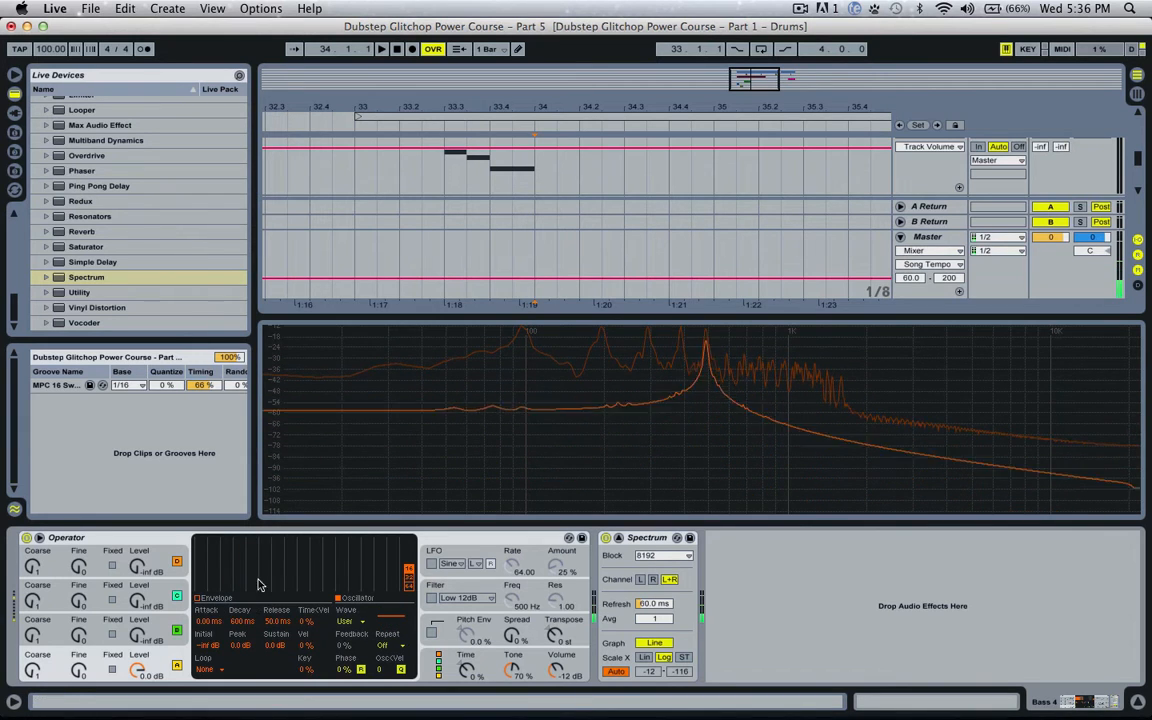
drag(266, 552, 266, 598)
mouse_move(279, 560)
mouse_down()
mouse_move(290, 611)
mouse_move(303, 567)
mouse_move(304, 600)
mouse_move(328, 569)
mouse_move(332, 598)
mouse_up()
click(291, 553)
click(318, 565)
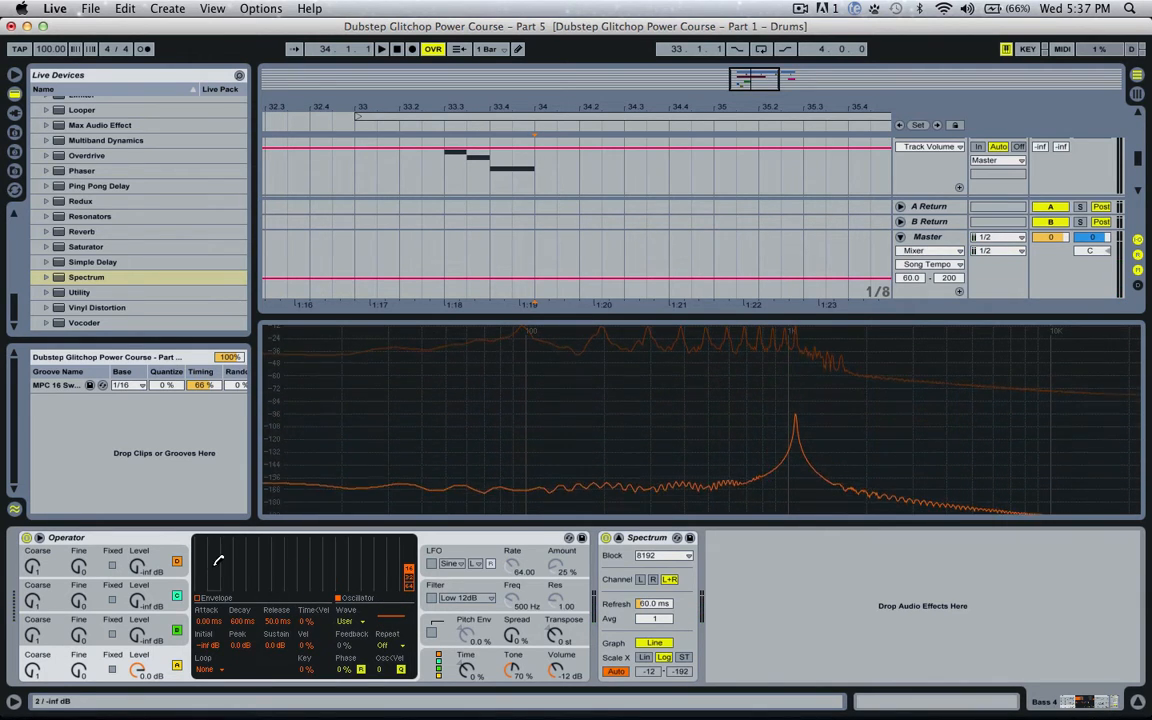
drag(202, 557, 179, 485)
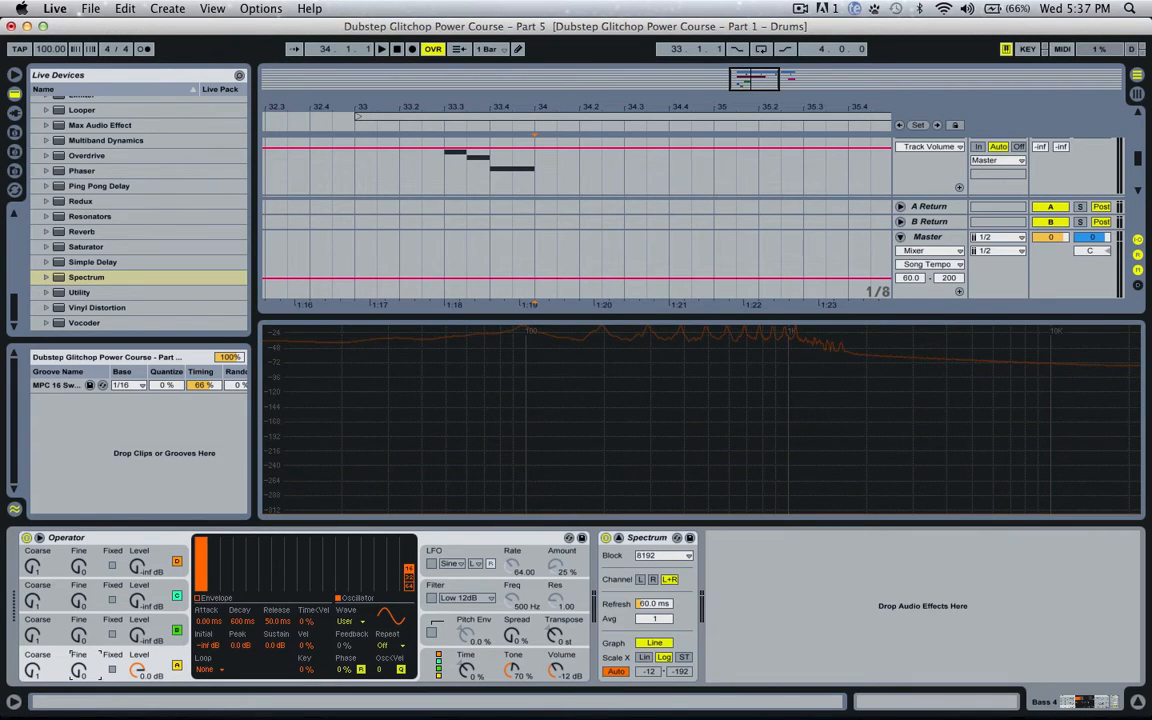
- Sweep oscillator A's Fine tuning up to at least 628 and return it to 0
drag(78, 671, 78, 648)
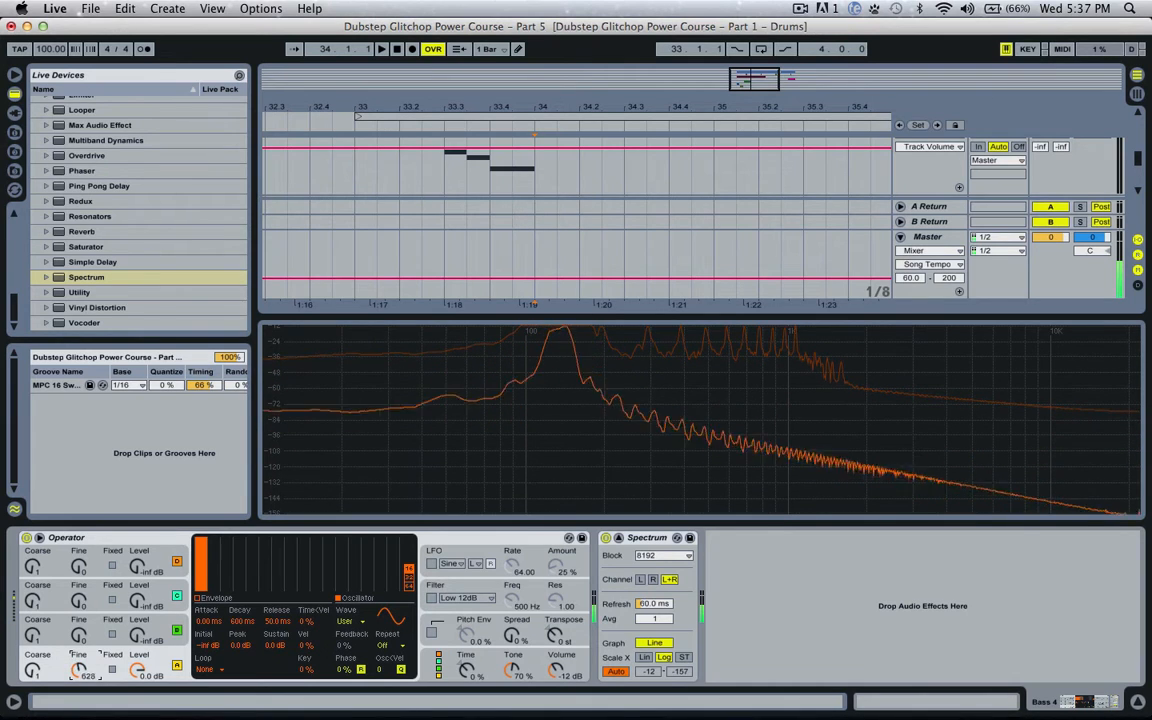
drag(79, 668, 84, 675)
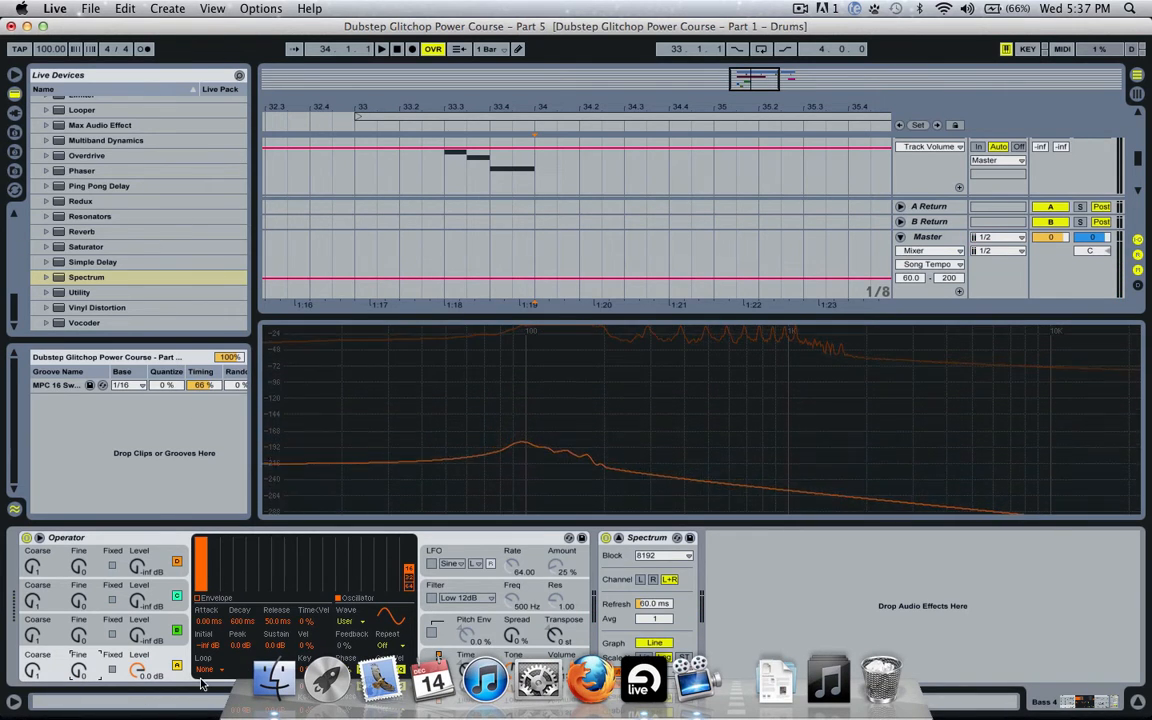
- While playing a note, step oscillator A's Coarse tuning up past 16 and return it to 1
key(g)
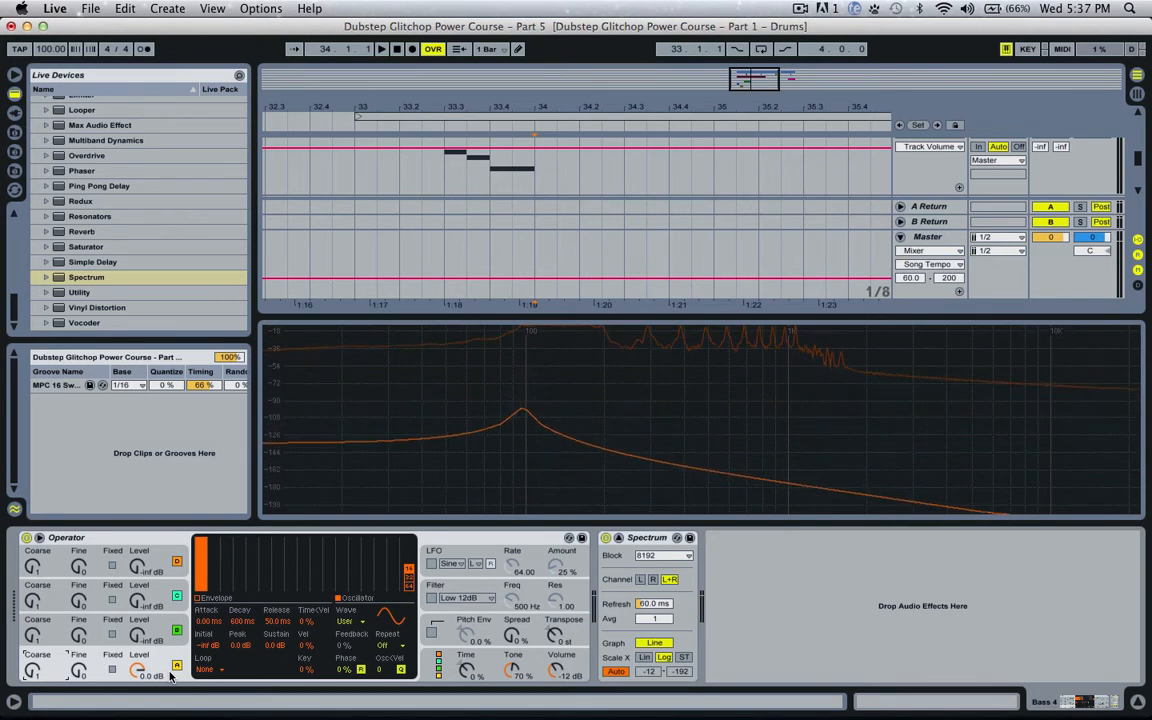
key(g)
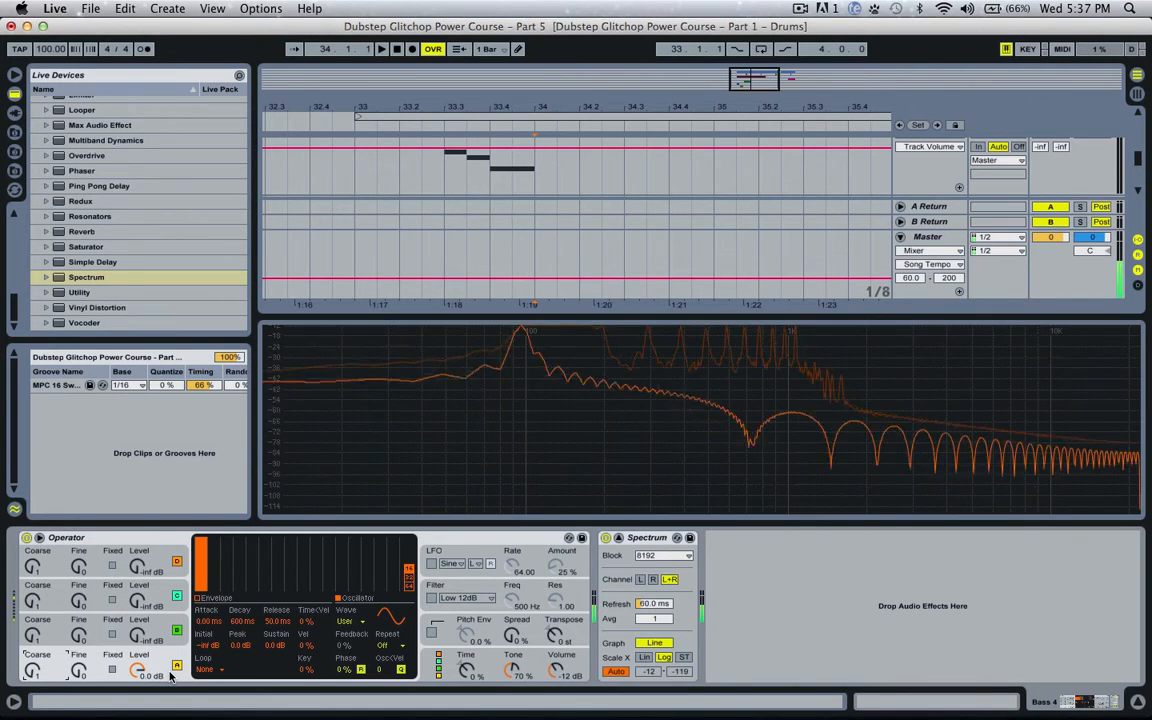
key(Up)
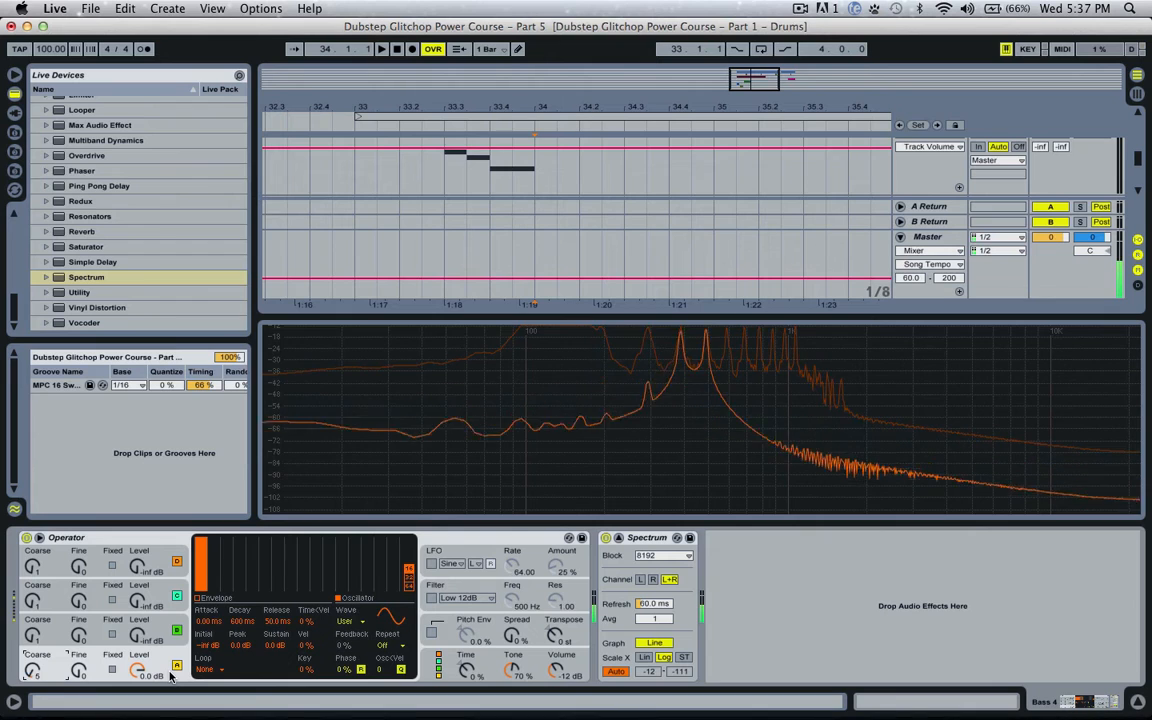
key(Up)
key(Up)
key(Up)
key(Up)
key(Up)
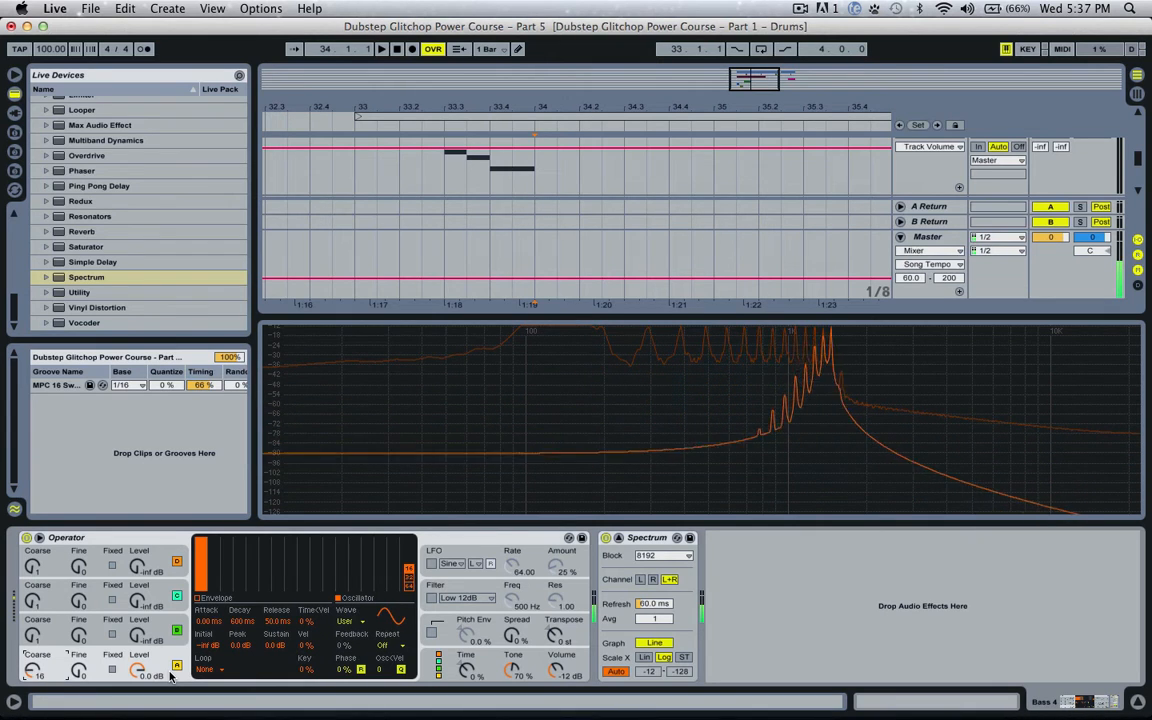
key(Down)
key(Down)
key(Down)
key(Down)
key(Down)
key(Down)
key(Down)
key(Down)
key(Down)
key(Down)
key(Down)
key(Down)
key(Down)
key(Down)
key(Down)
key(Down)
key(Down)
key(Down)
key(Down)
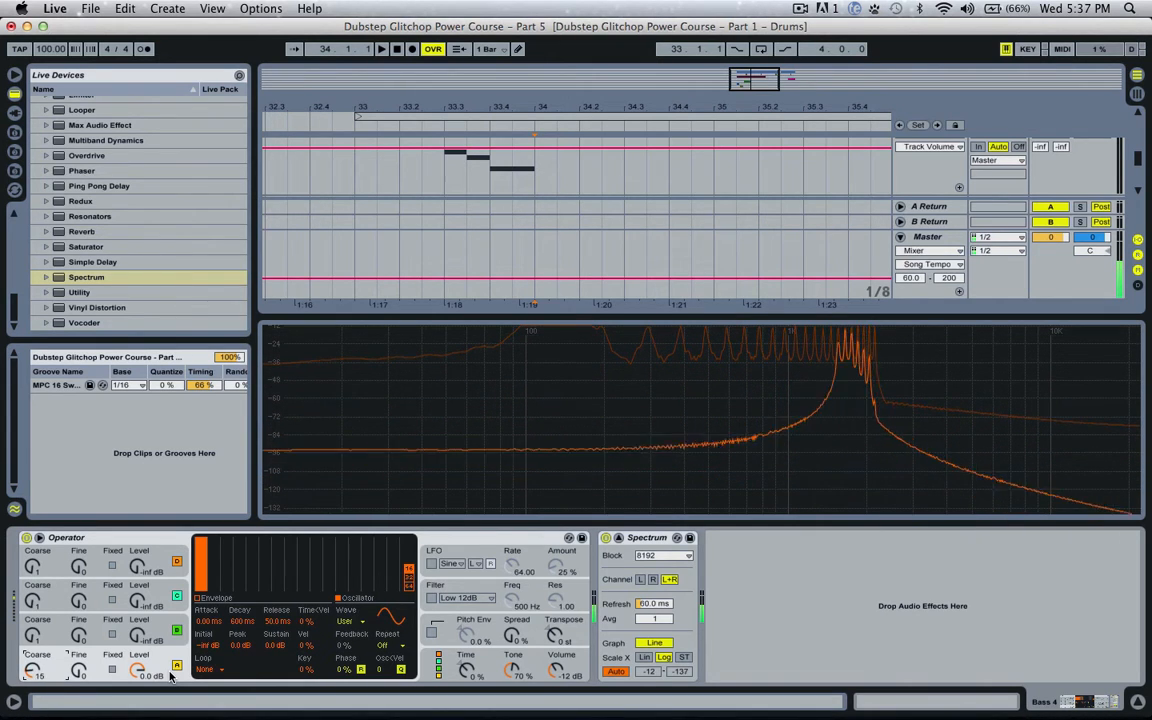
key(Down)
key(Down)
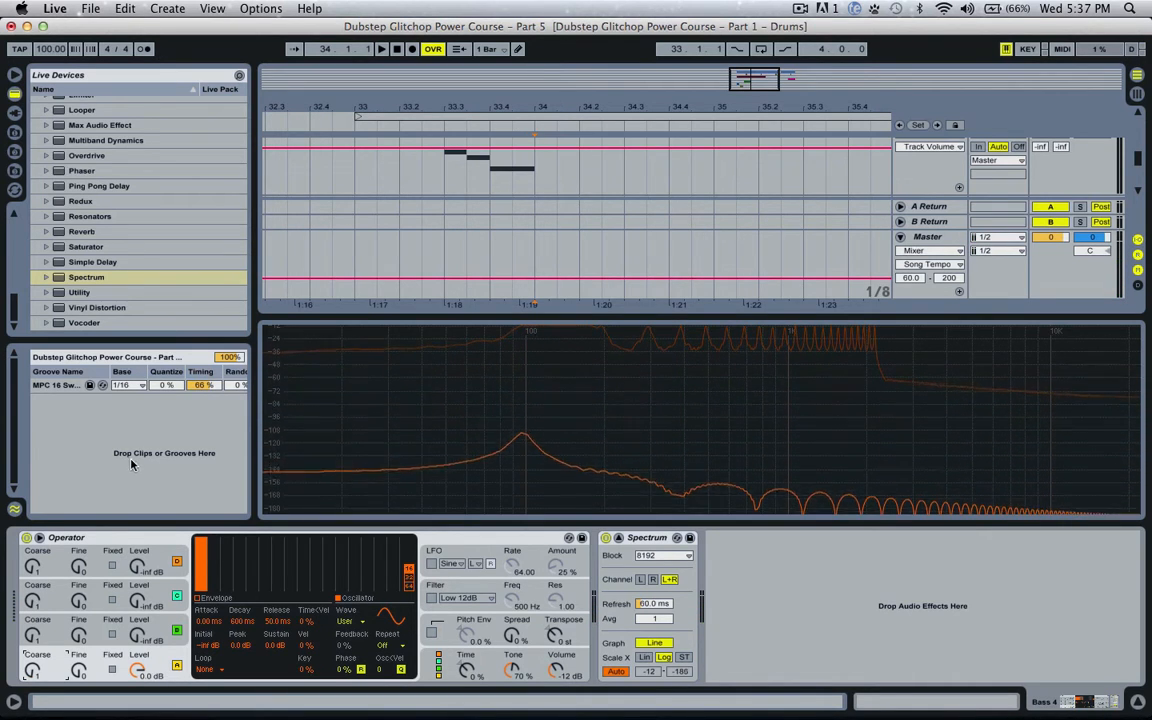
- Replace Operator with the Analog instrument on Bass 4 and raise its Amp1 envelope sustain to maximum
scroll(185, 270, up, 5)
scroll(165, 240, down, 15)
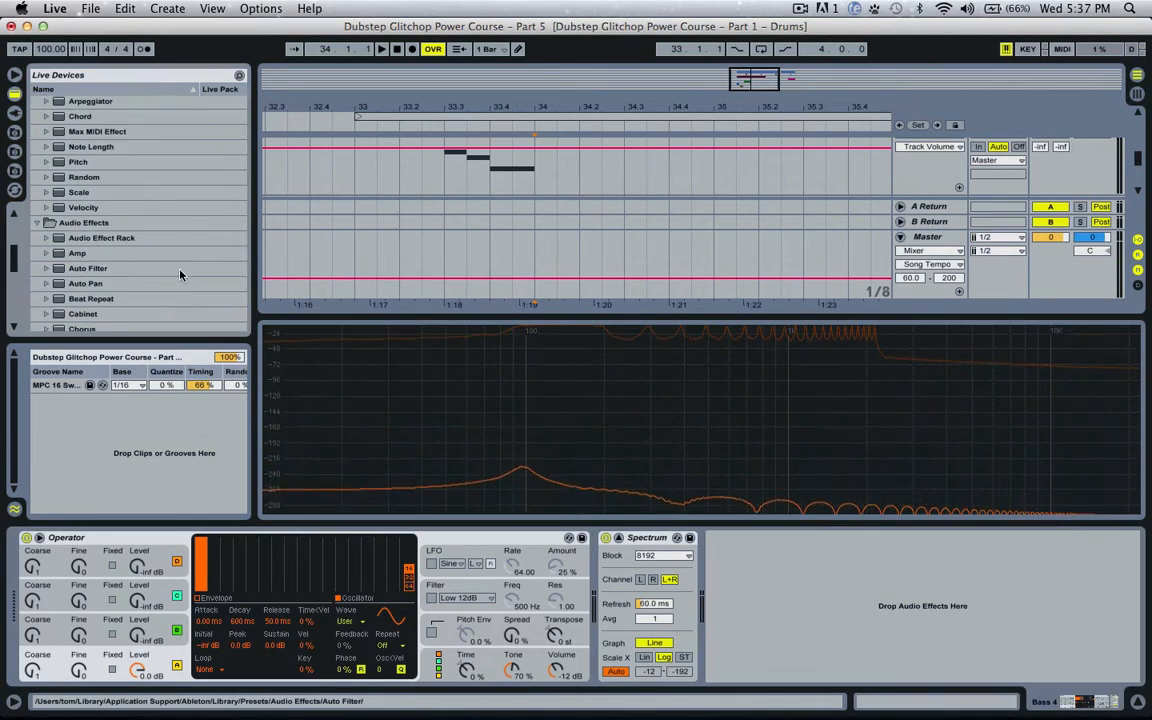
scroll(169, 250, up, 3)
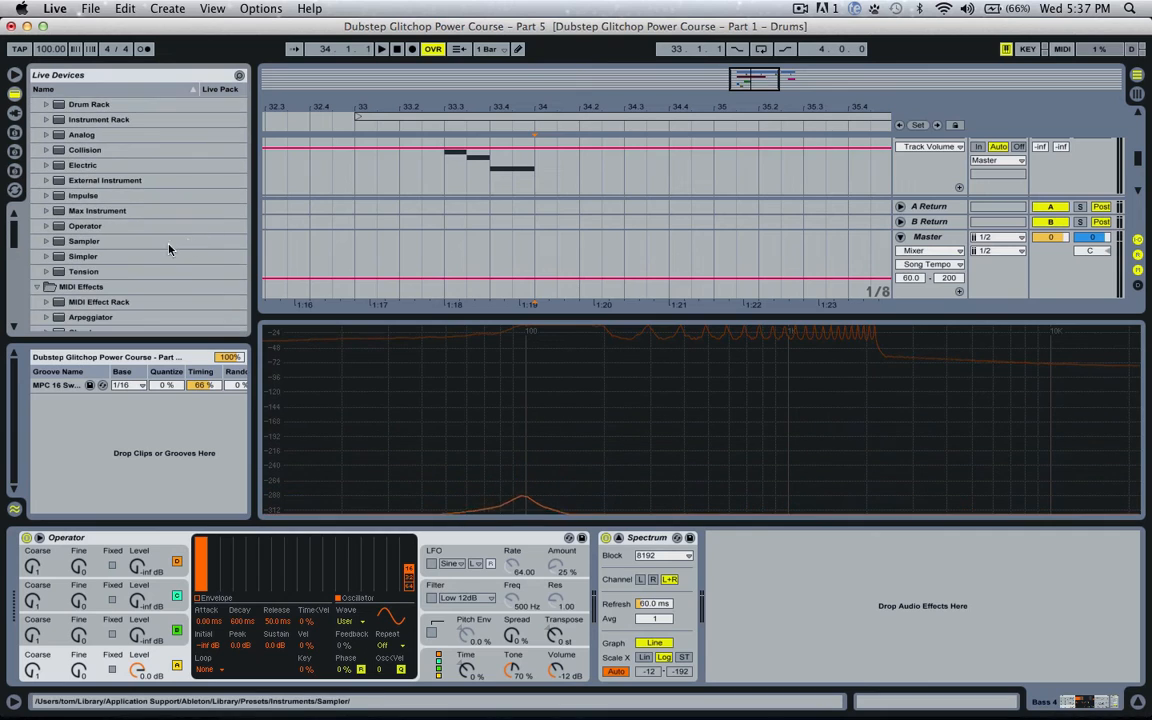
click(85, 135)
drag(135, 601, 134, 602)
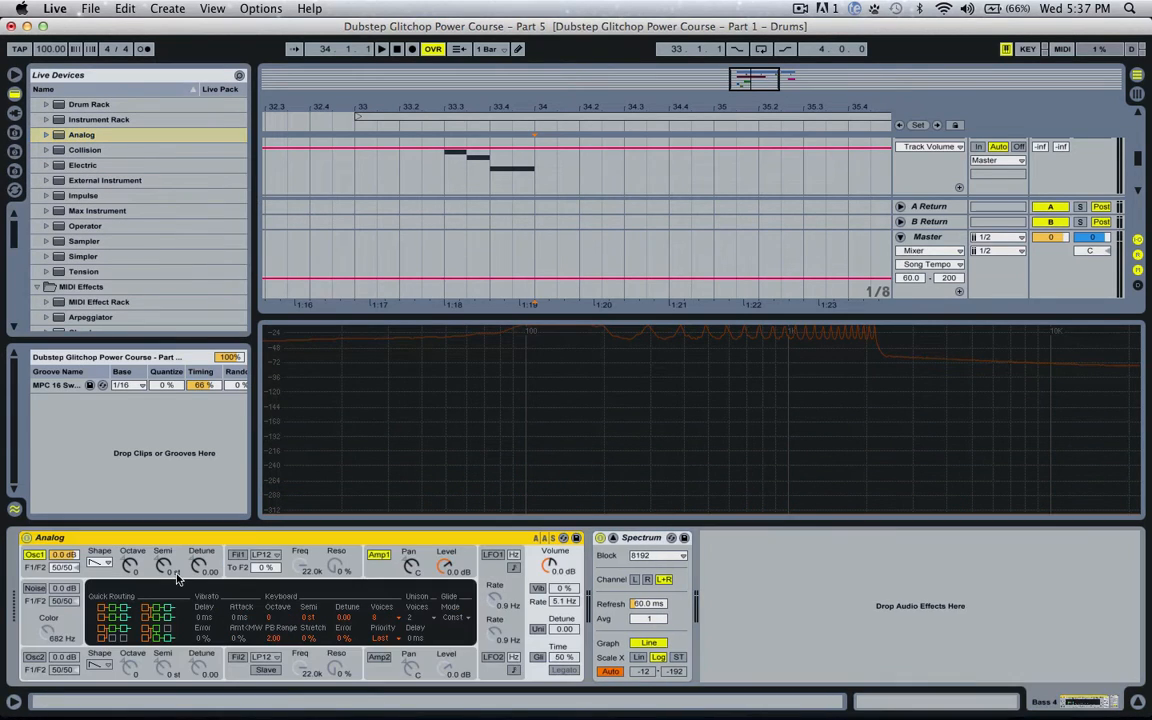
click(380, 586)
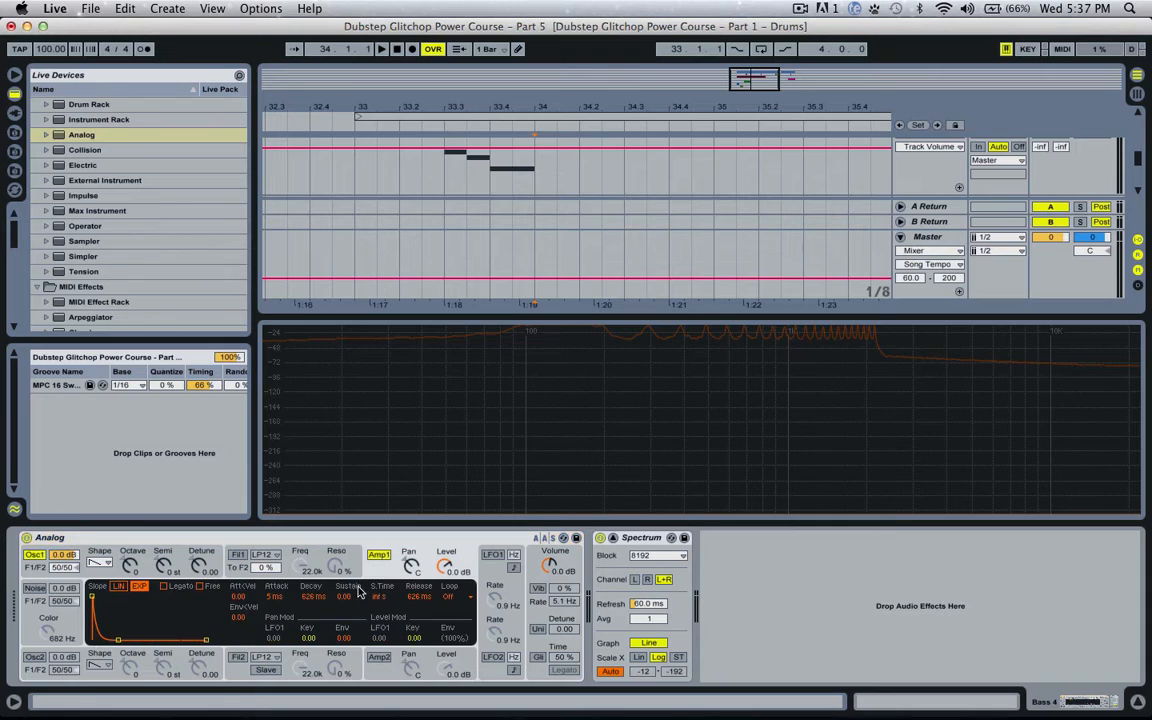
drag(315, 599, 344, 520)
- Set Analog's Osc1 shape to a sine wave, sweep its Octave setting while a note plays and return it to 0
click(139, 555)
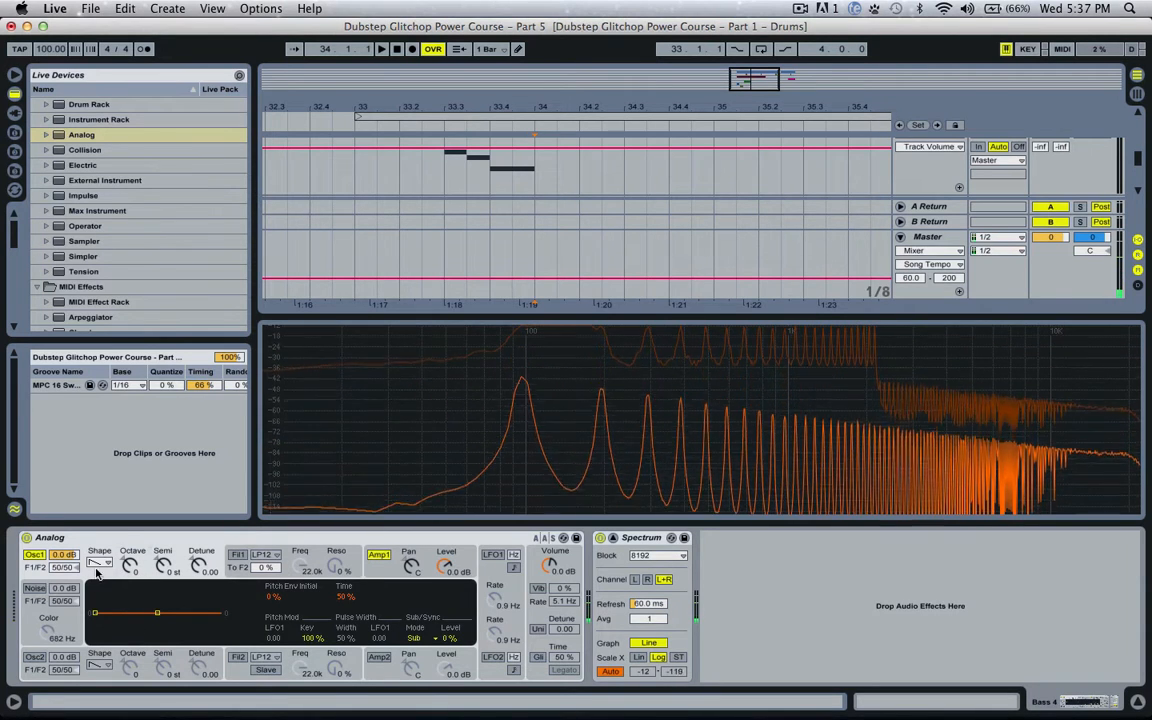
click(99, 563)
click(97, 566)
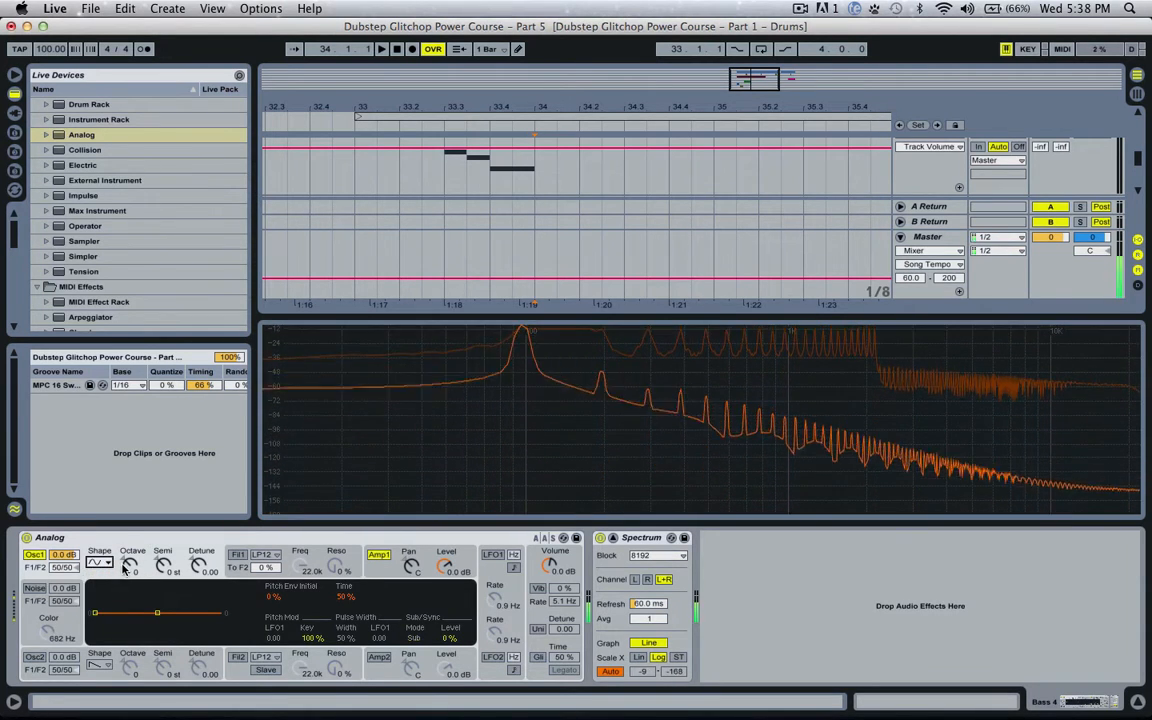
drag(125, 565, 125, 567)
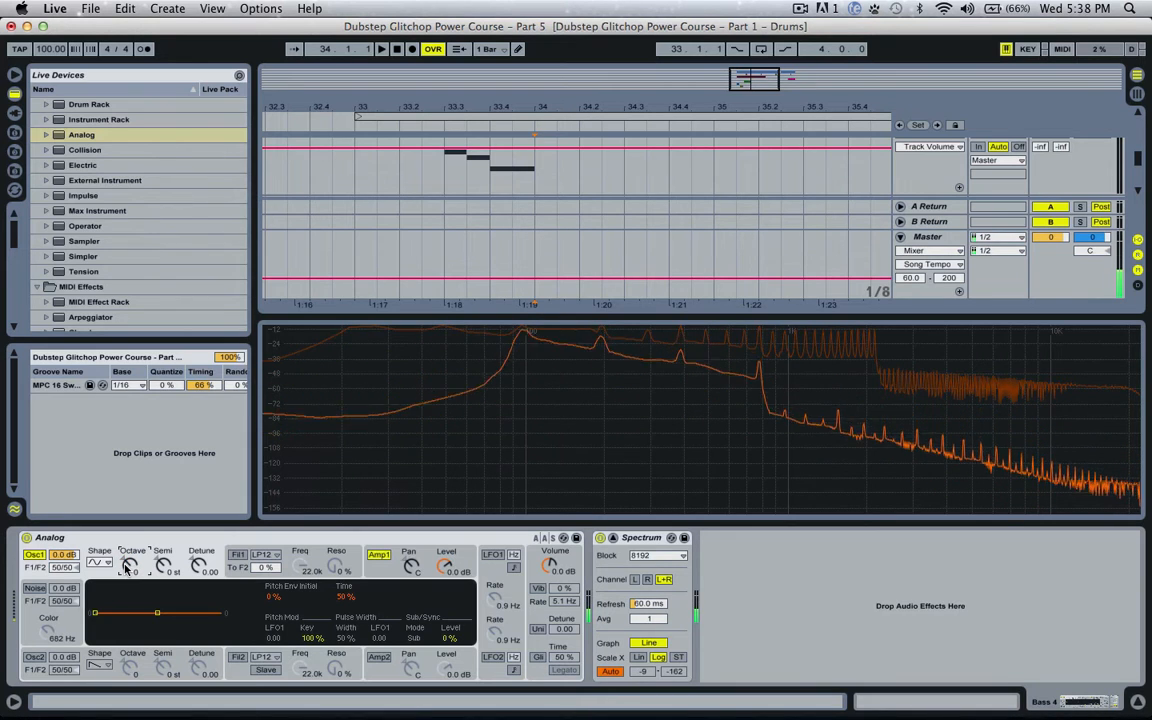
- Replace Analog with Operator on Bass 4, then sweep oscillator A's Coarse tuning while a note plays and return it to 1
scroll(73, 205, up, 1)
click(84, 240)
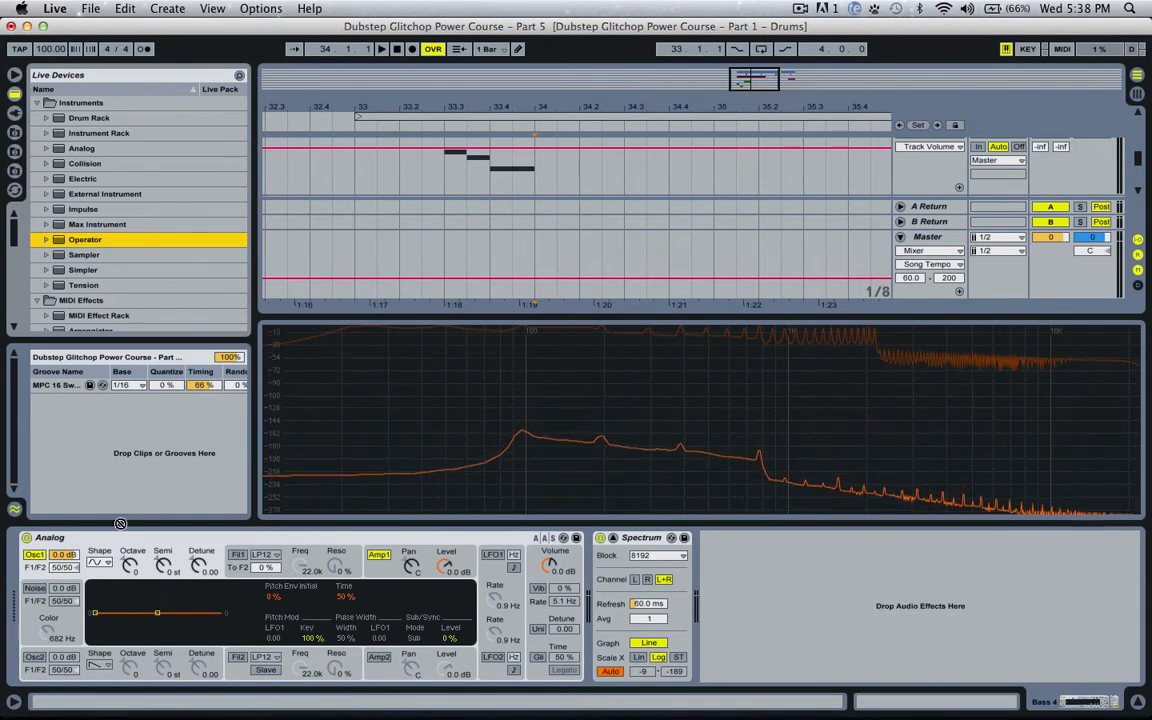
drag(128, 535, 130, 538)
click(42, 670)
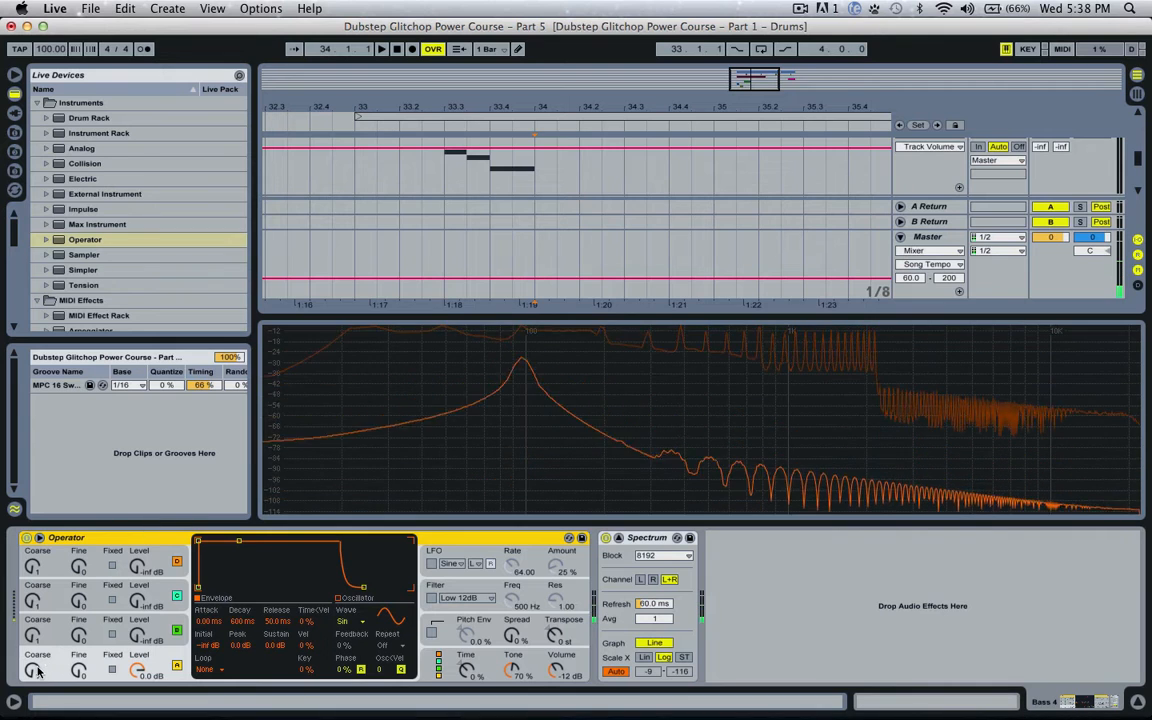
drag(50, 668, 50, 668)
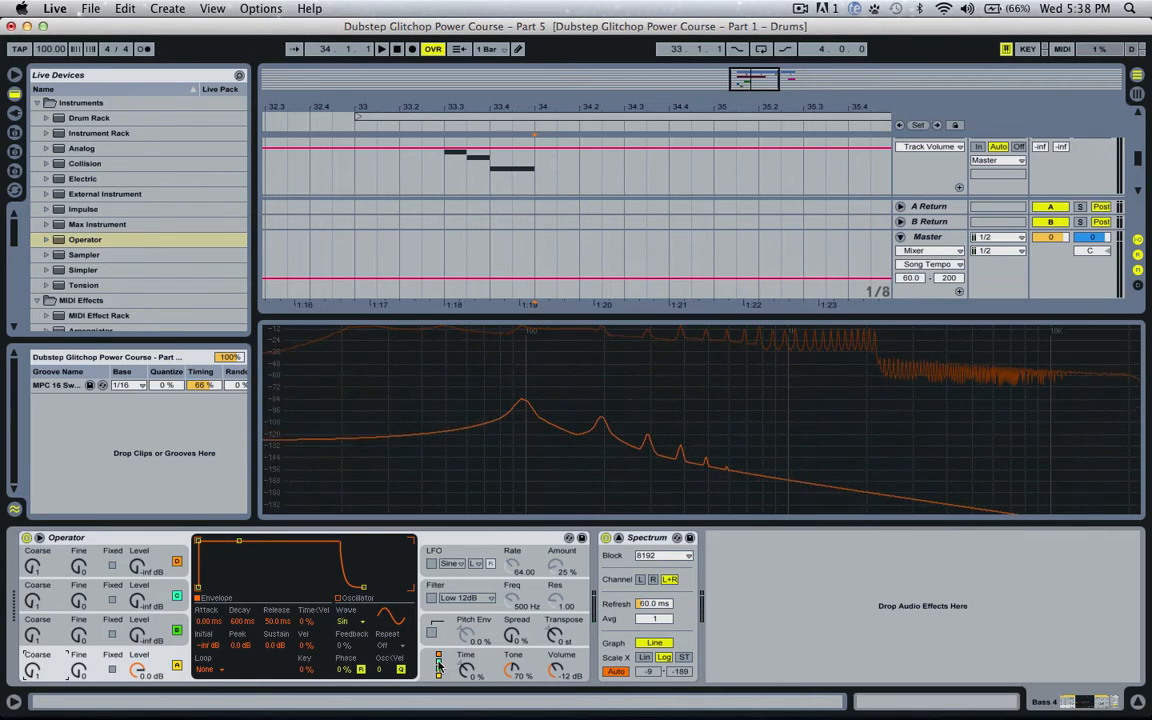
- Try a branched oscillator algorithm in Operator, return to the fully stacked one, and show oscillator B's and A's settings
click(440, 665)
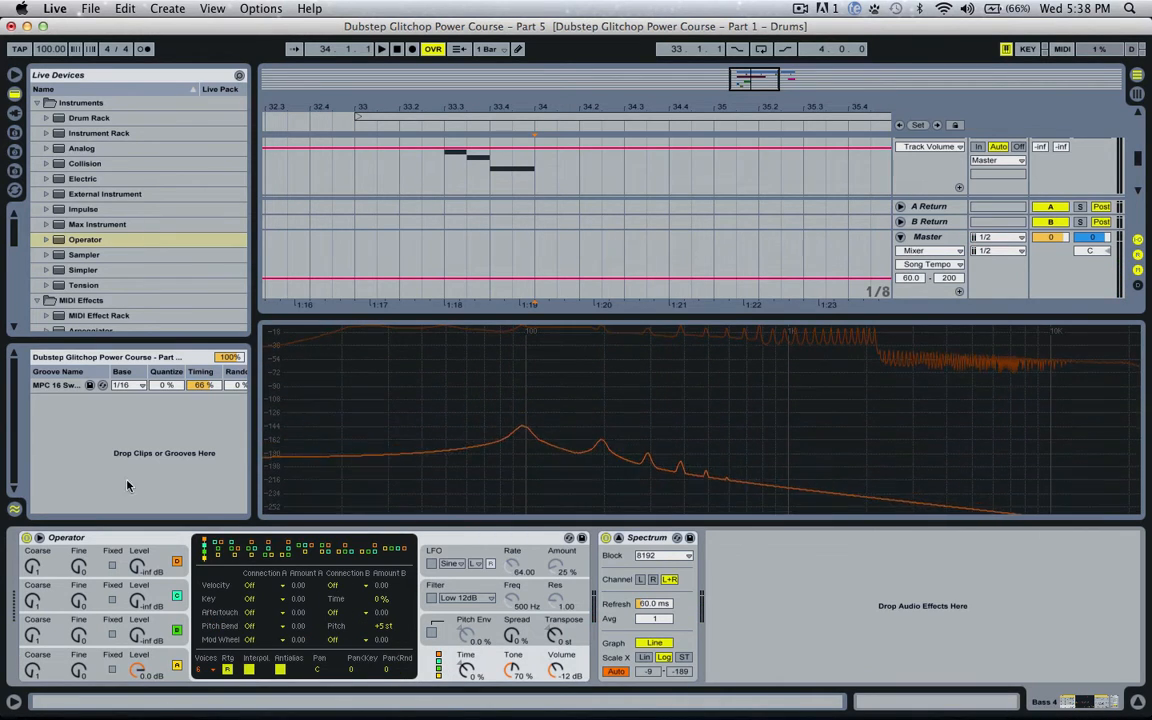
click(233, 548)
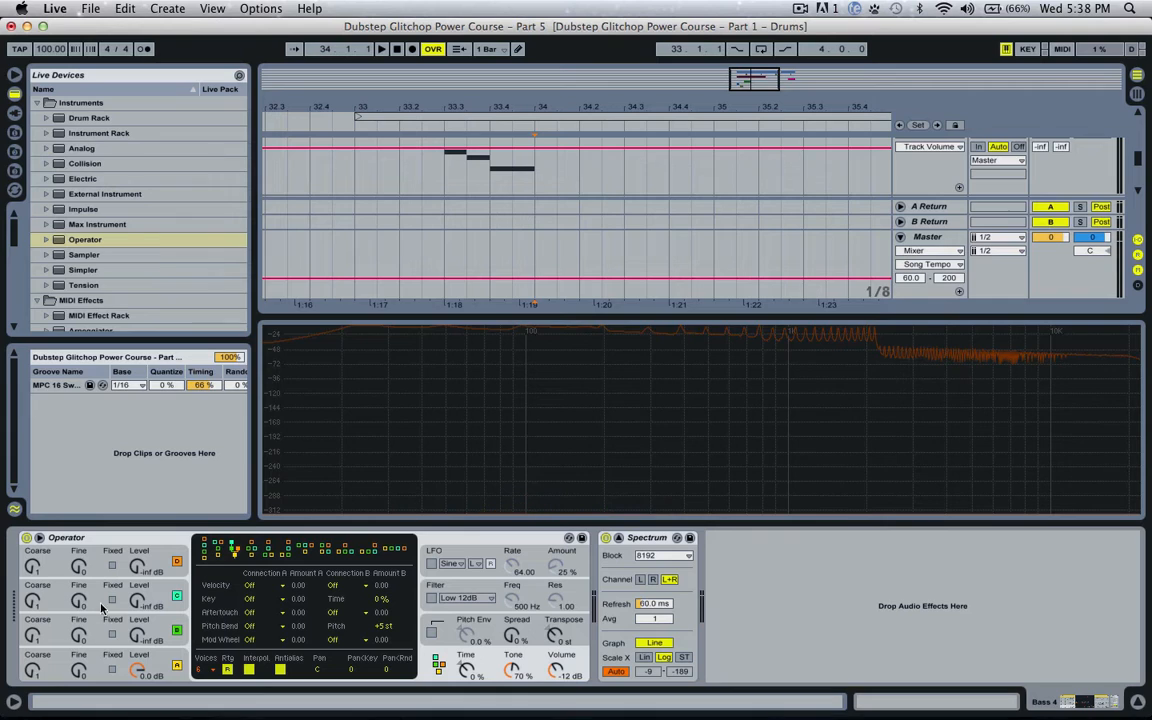
click(205, 546)
click(155, 623)
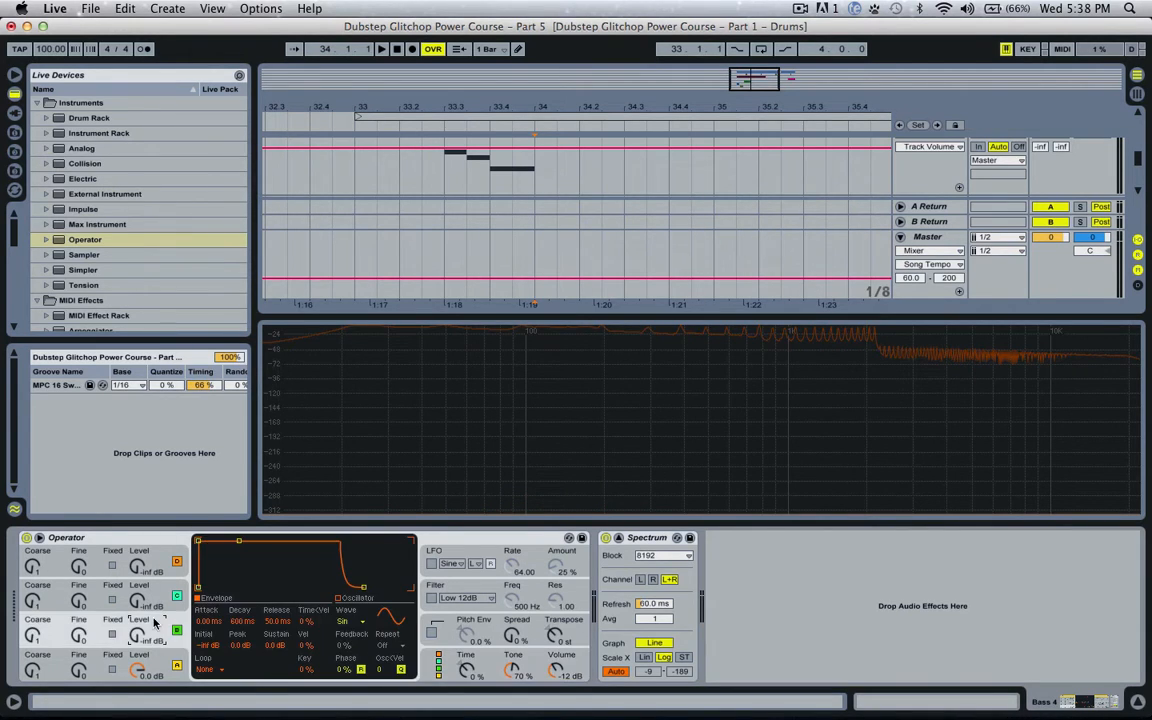
click(158, 659)
- Switch Operator to the algorithm with four parallel oscillators and raise oscillator B's level to 0.0 dB while playing a note
click(465, 668)
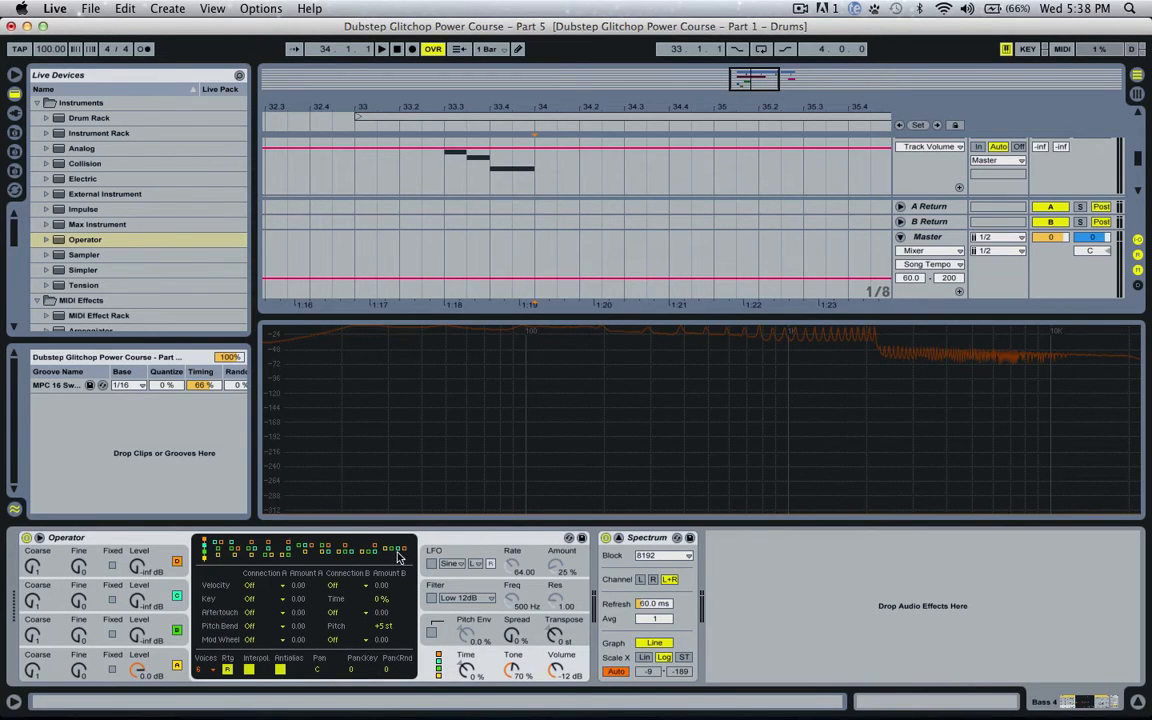
click(397, 551)
key(g)
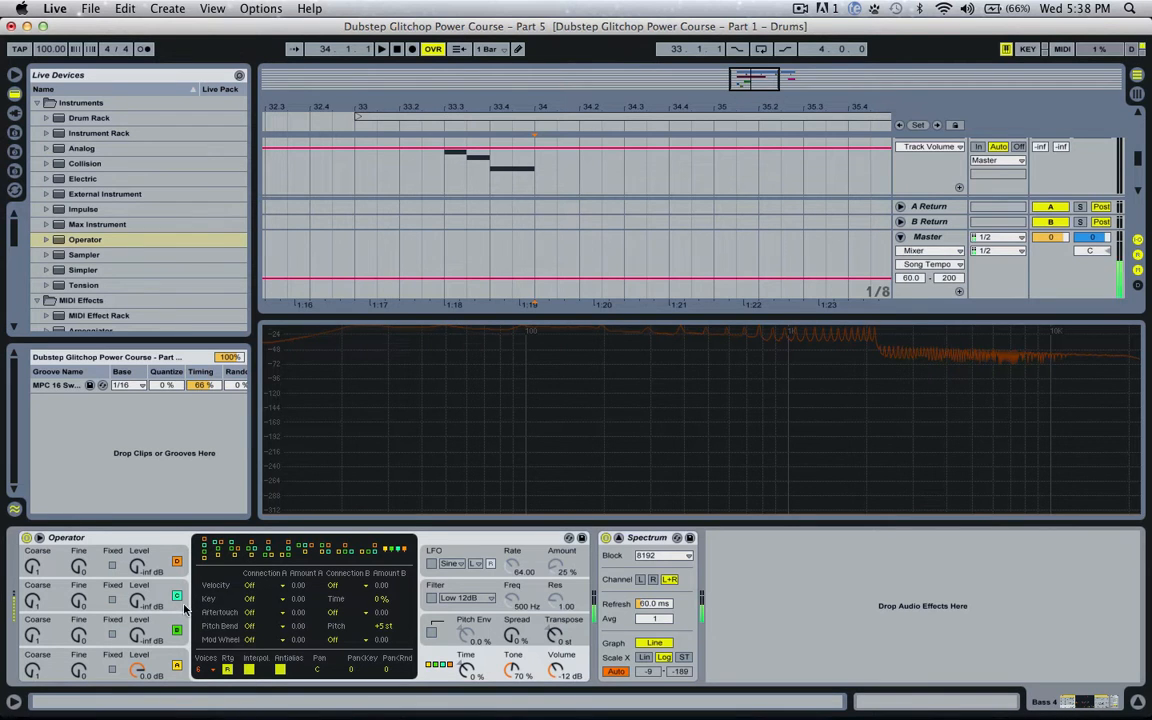
drag(139, 638, 139, 520)
key(g)
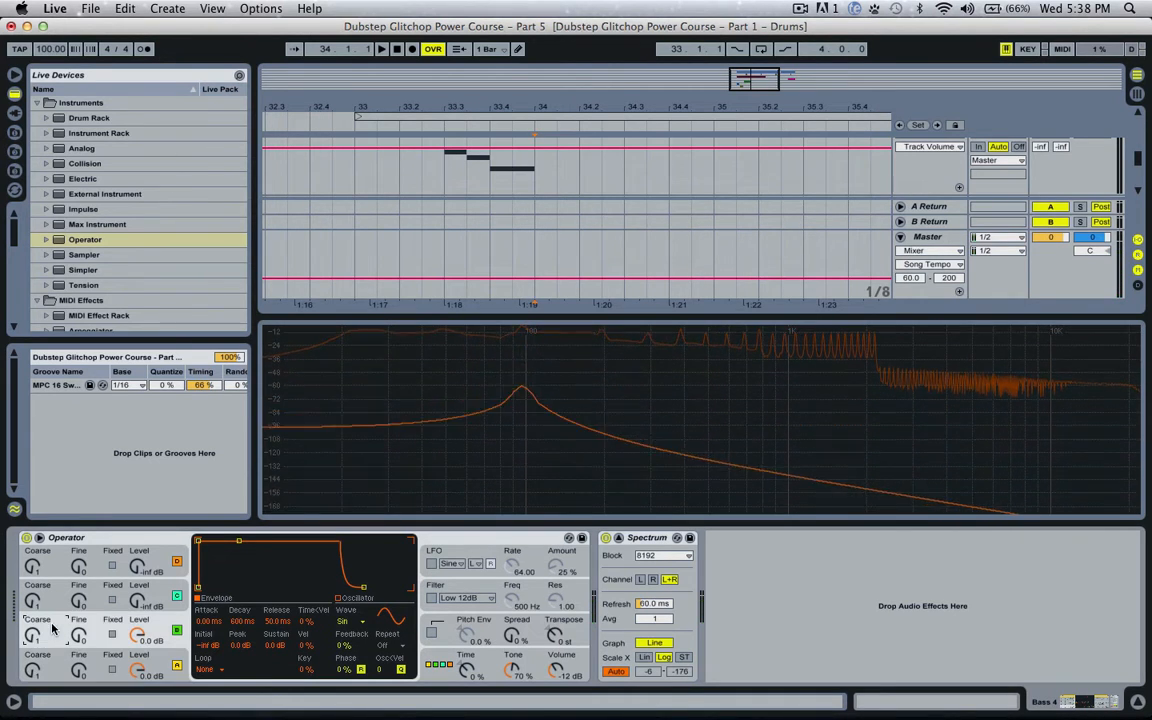
- Set oscillator B's Coarse tuning to 2, keeping oscillator A at 1
click(33, 636)
click(33, 671)
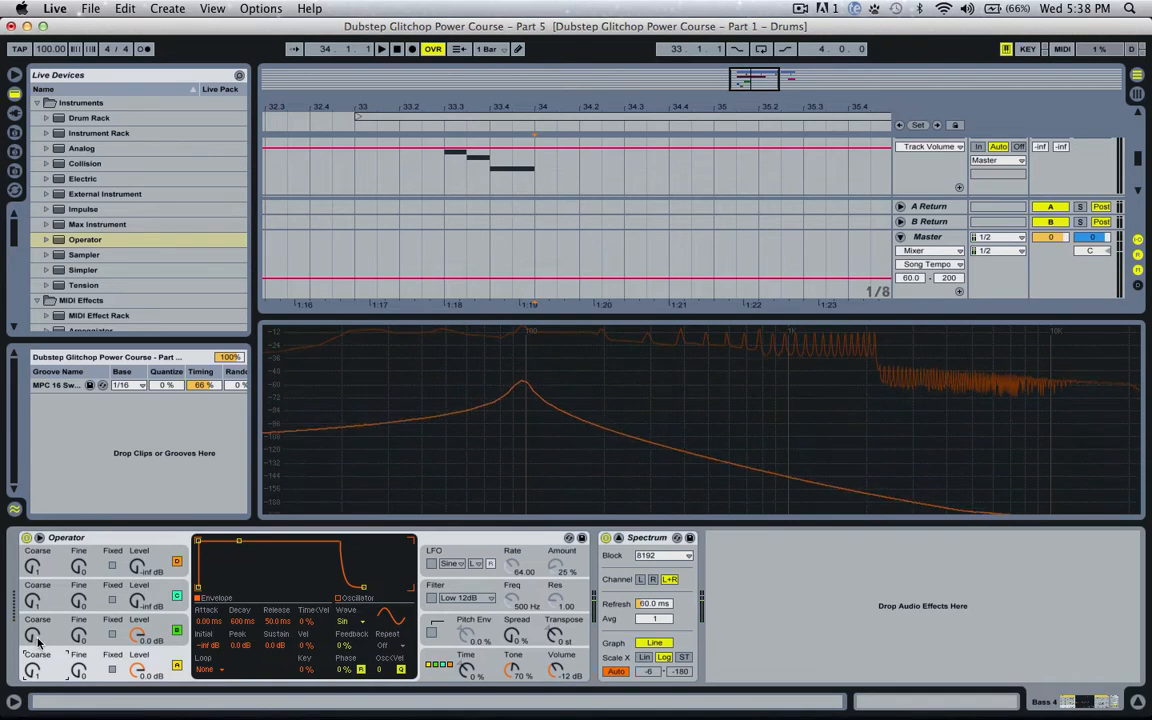
click(37, 641)
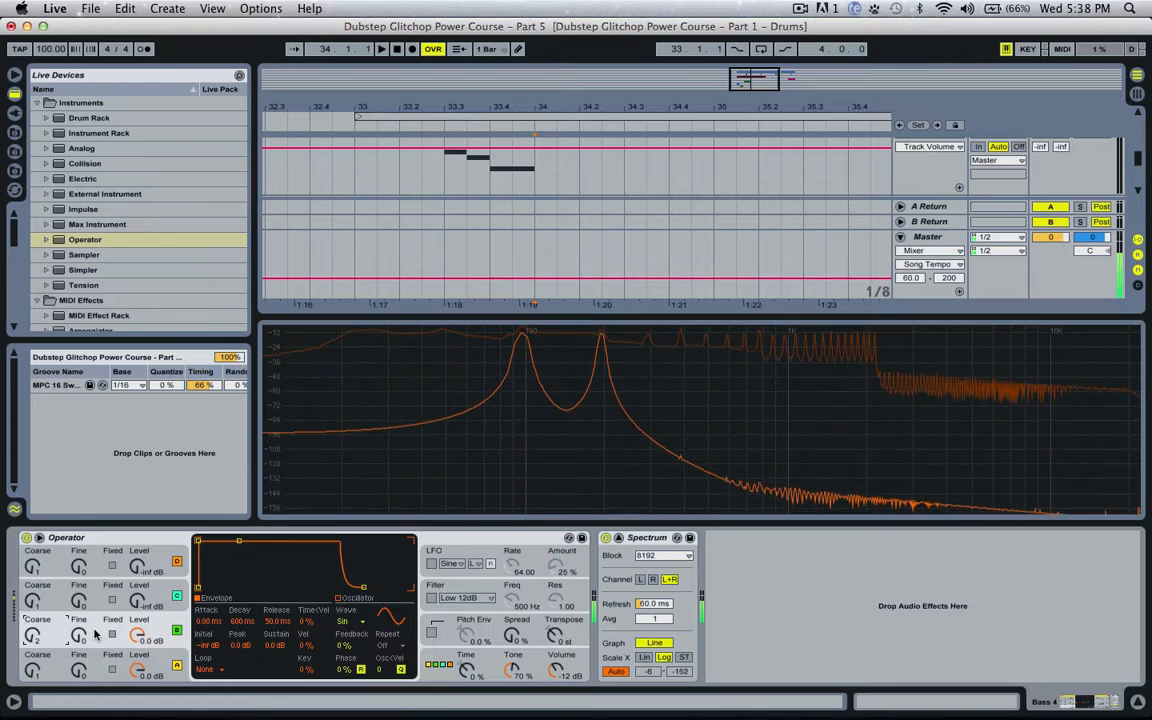
- Silence oscillator B and, in oscillator A's 16-partial waveform editor, draw the second harmonic and pull it back down
drag(137, 635, 137, 710)
click(113, 656)
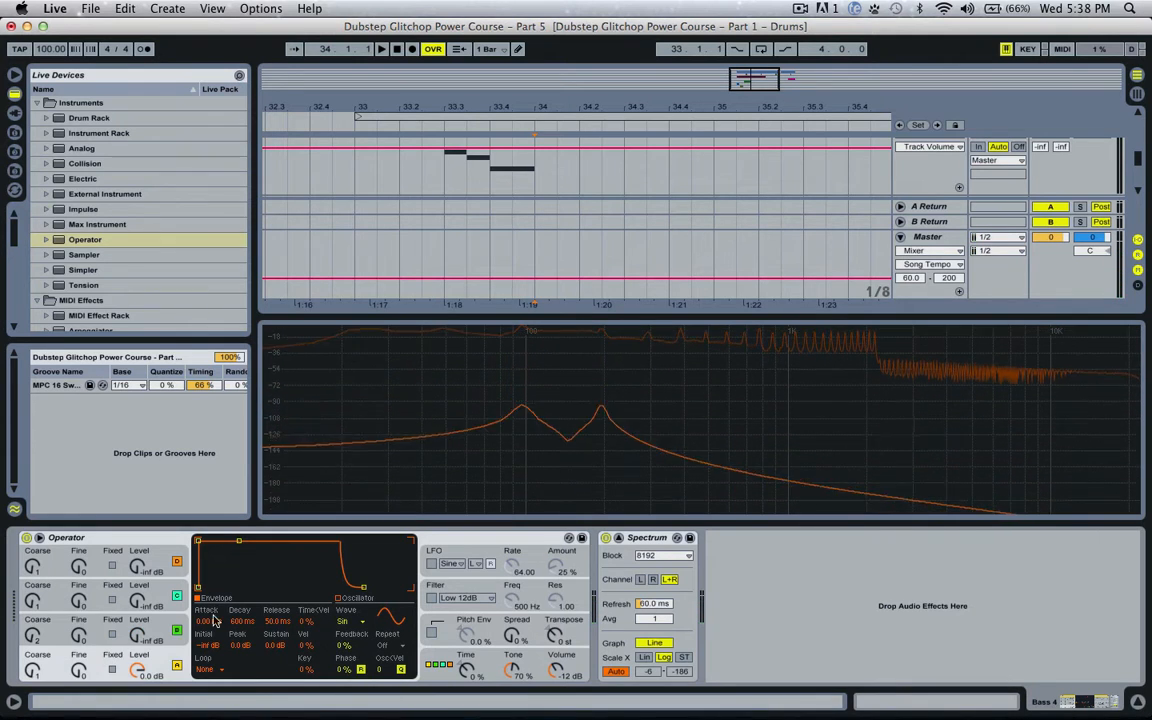
click(343, 600)
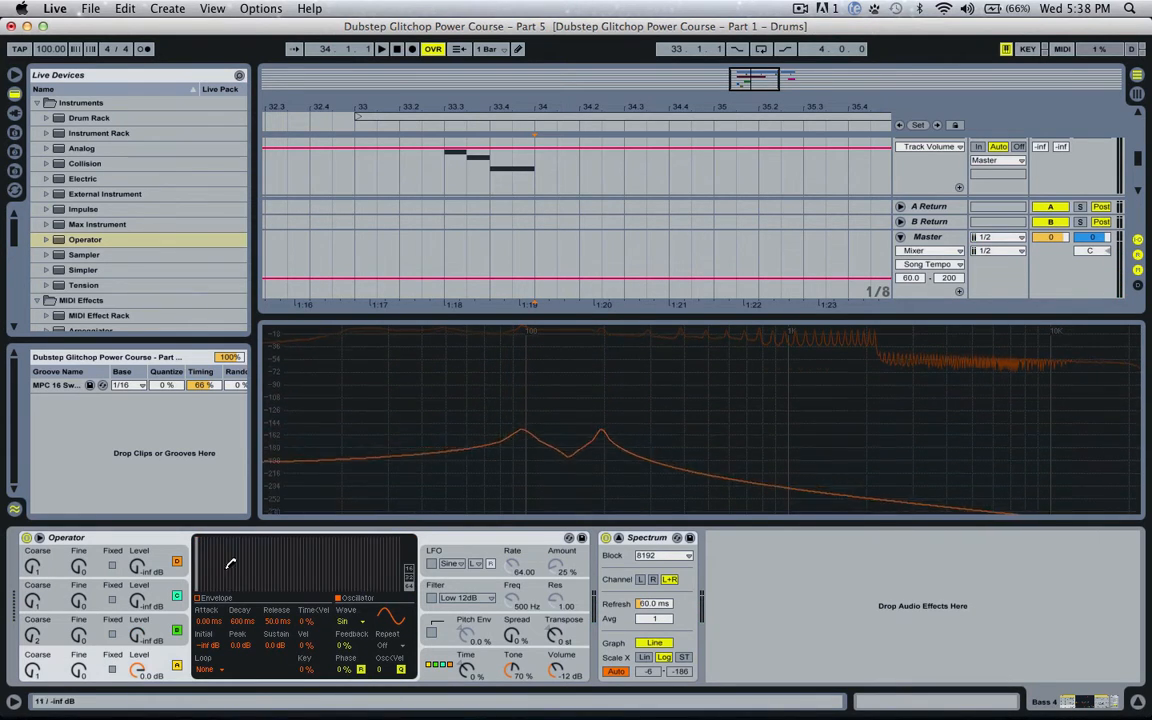
click(409, 569)
drag(220, 540, 214, 598)
- Raise oscillators B, C and D to 0.0 dB, with Coarse tuning 3 on C and 4 on D, and play a note
drag(143, 635, 143, 565)
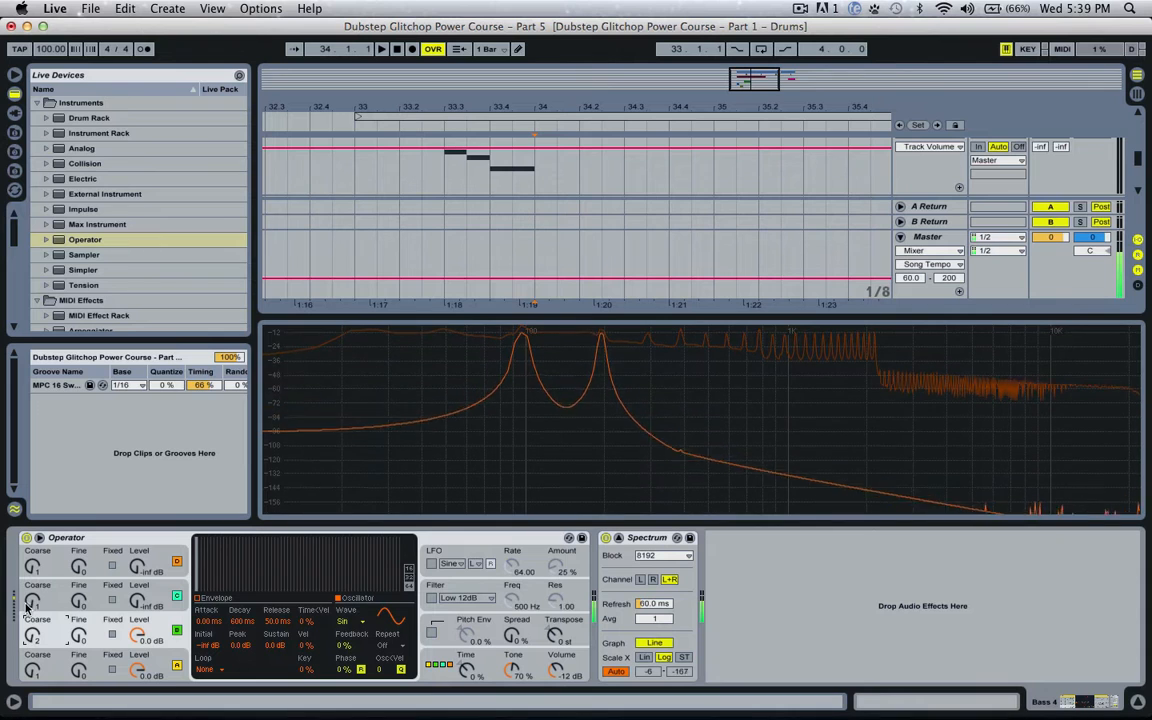
drag(138, 604, 138, 540)
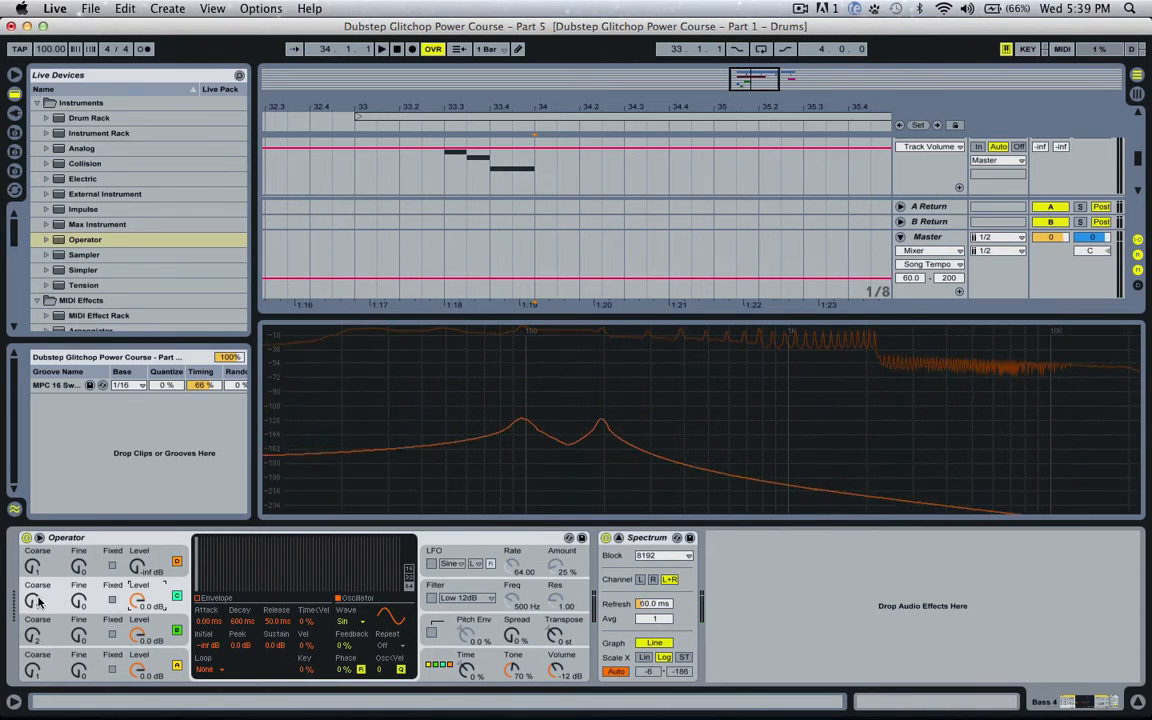
drag(38, 601, 34, 552)
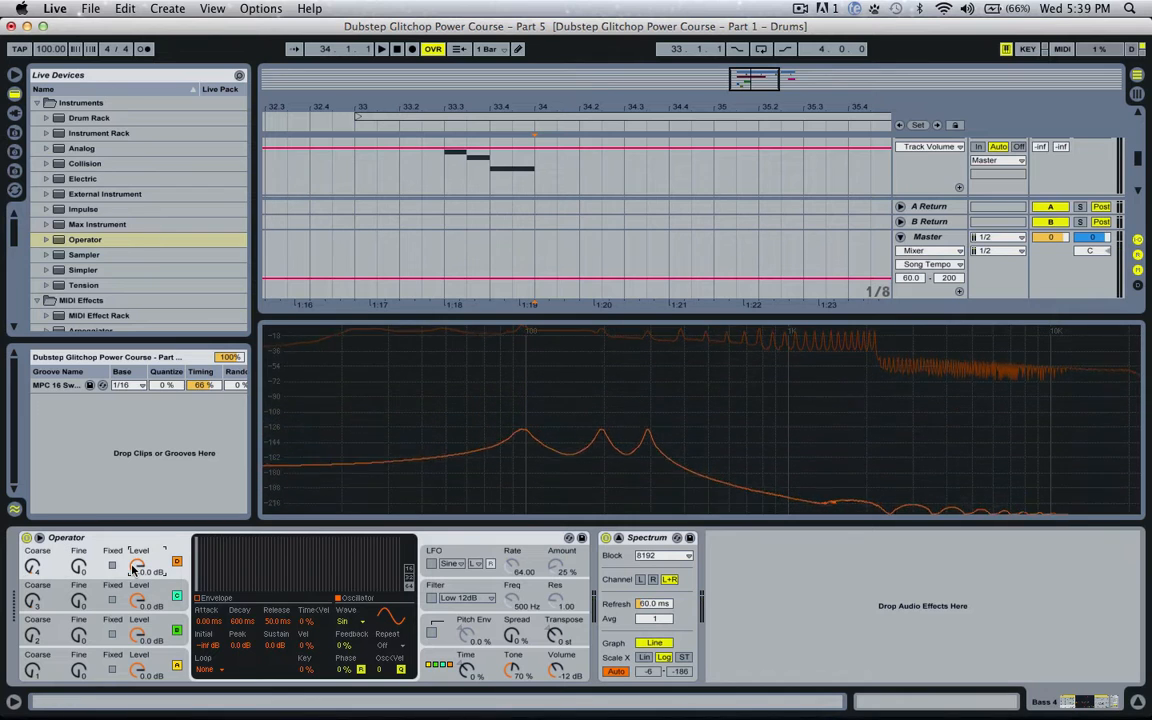
drag(134, 568, 134, 530)
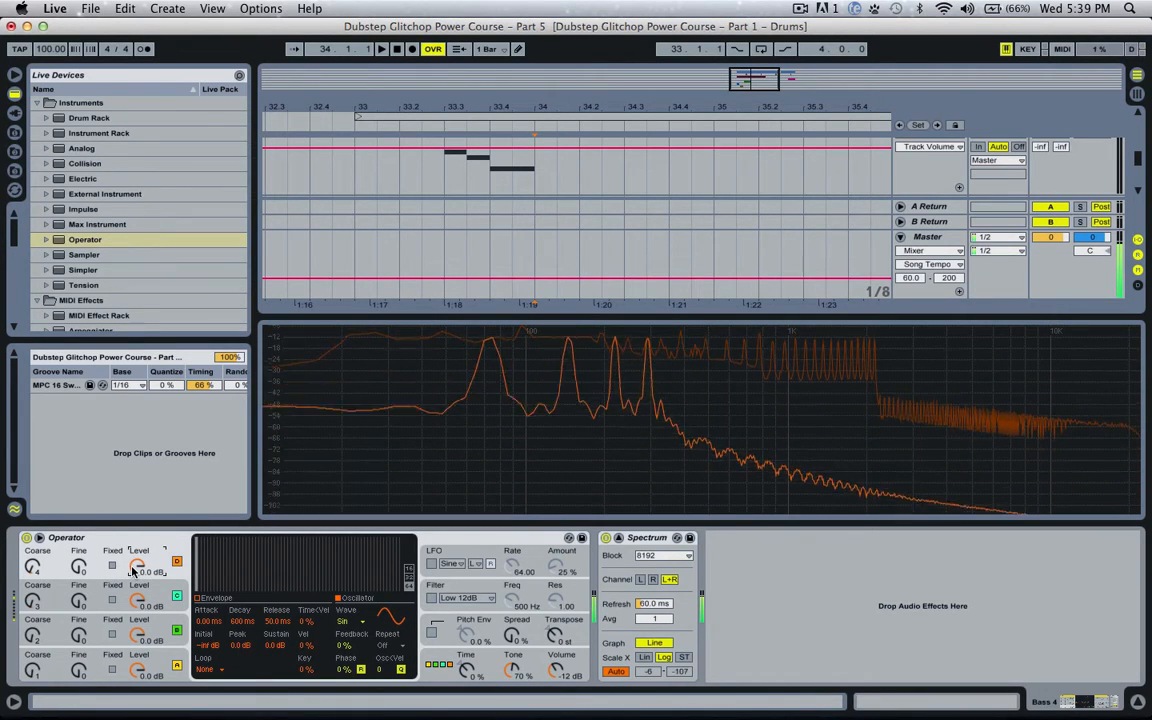
- Set oscillator A's wave to Square D and lower the levels of oscillators B, C and D to -inf dB
click(85, 657)
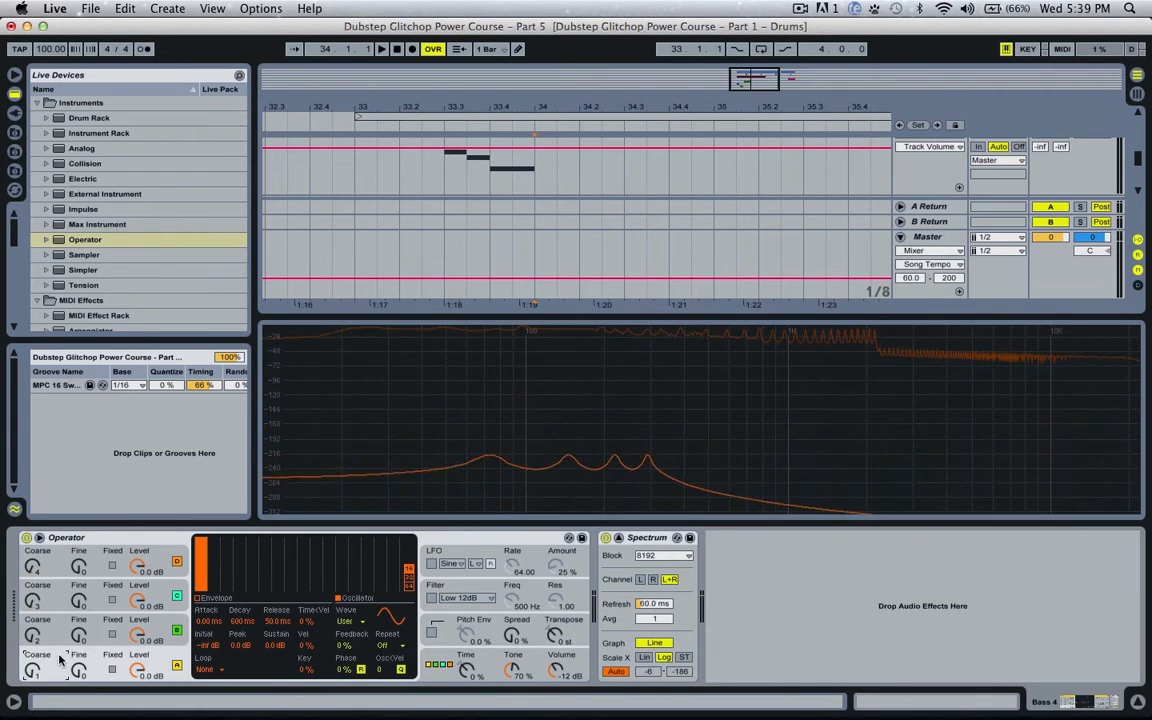
click(345, 622)
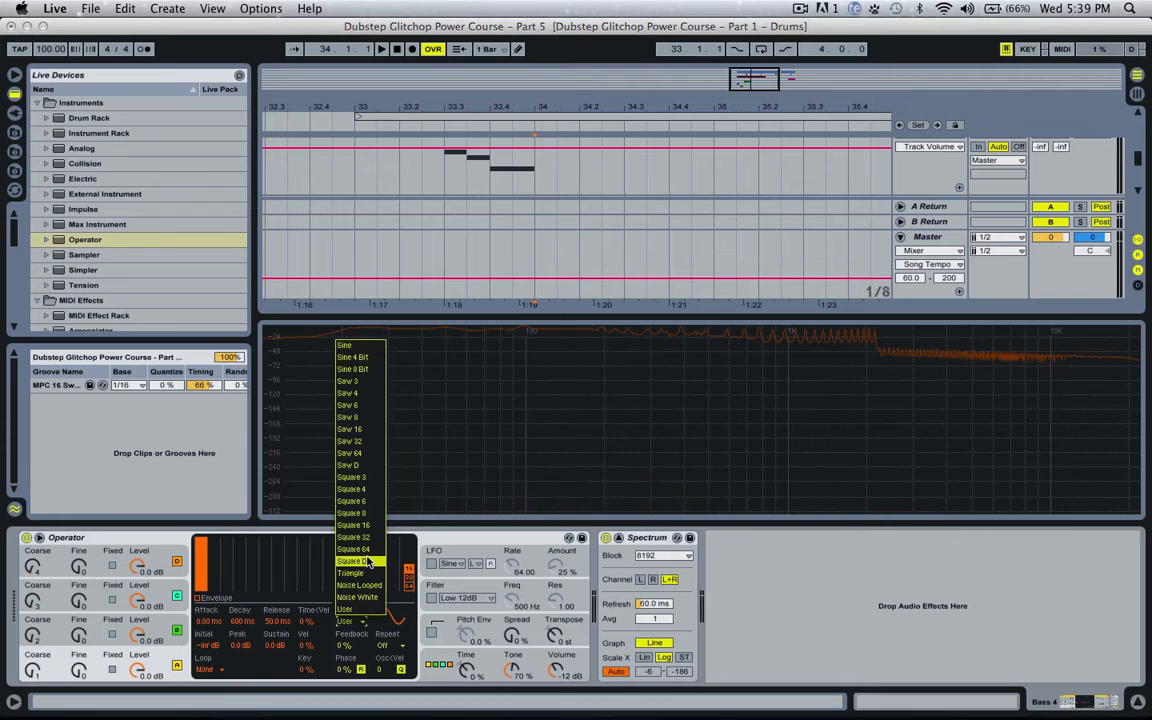
click(367, 563)
drag(137, 634, 137, 680)
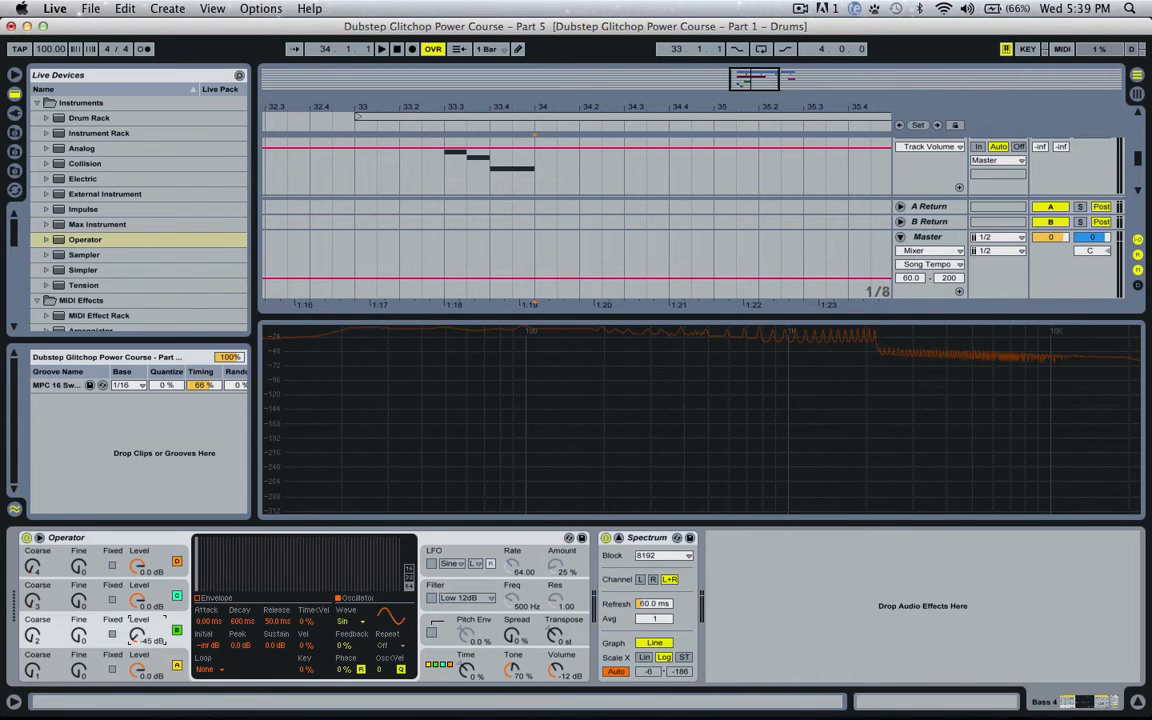
drag(138, 600, 138, 670)
drag(138, 567, 138, 594)
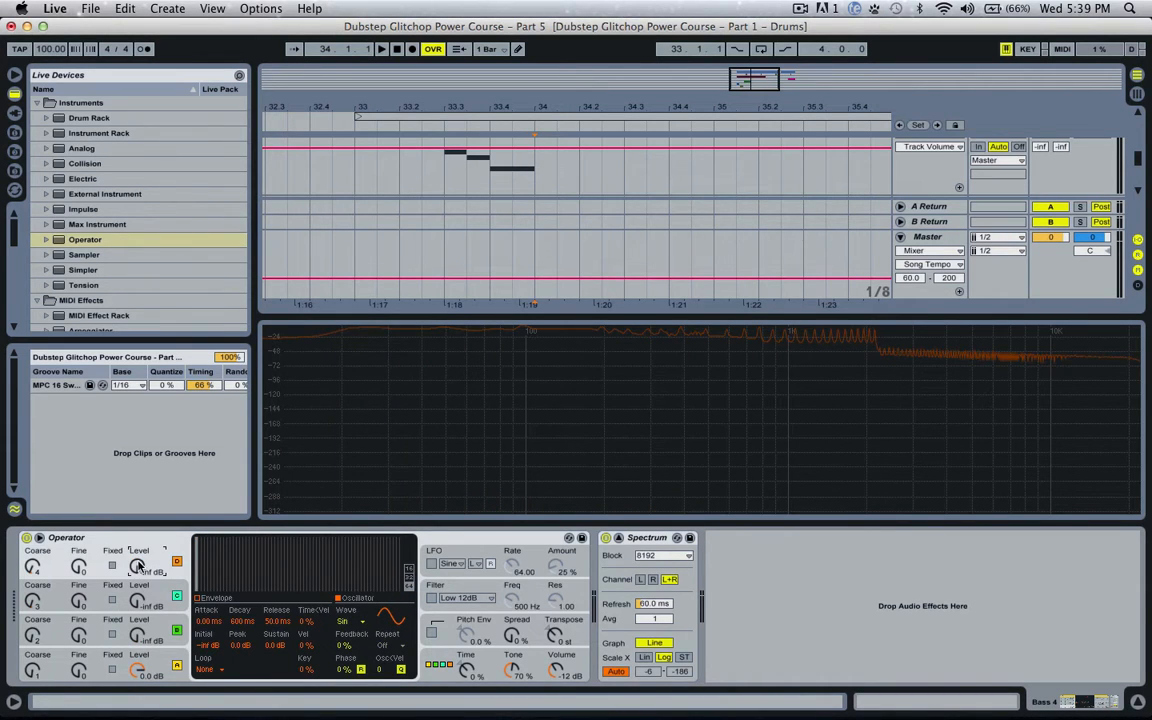
- Play the square wave note and repeat it with the computer keyboard shifted down to octave C0 to D1
key(g)
key(z)
key(g)
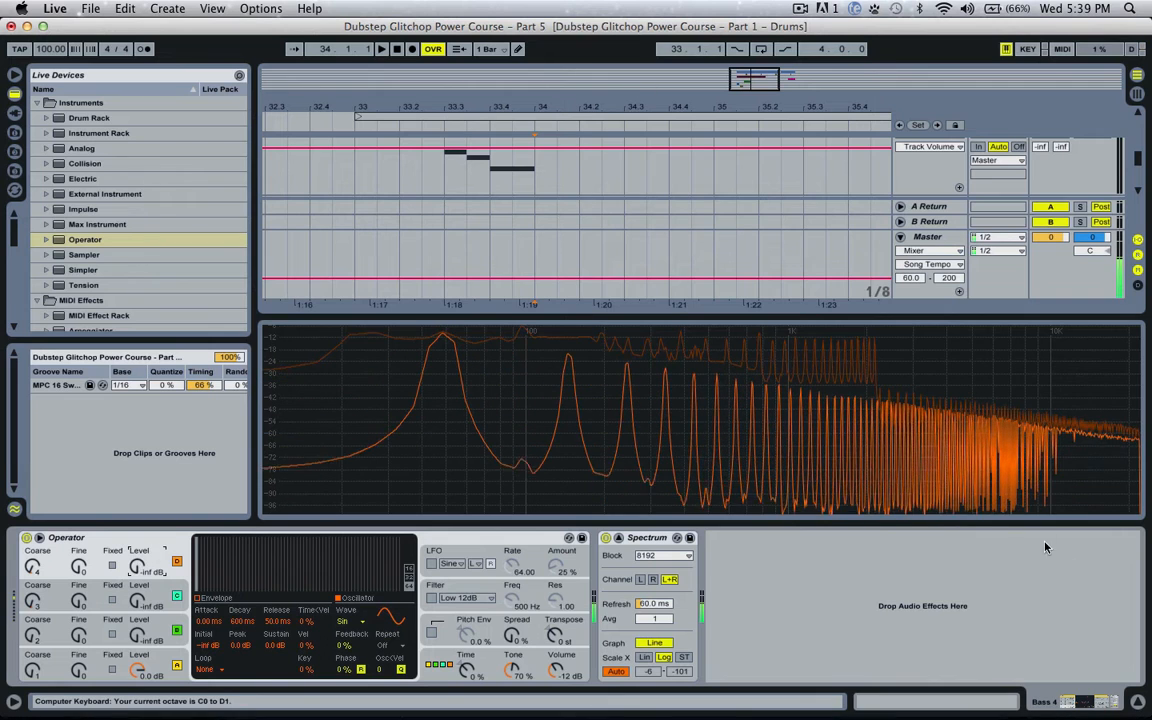
- While playing a note, bring in oscillator B at -3.7 dB, C at -46 dB and D at -22 dB, then show oscillator A
drag(137, 634, 137, 524)
key(g)
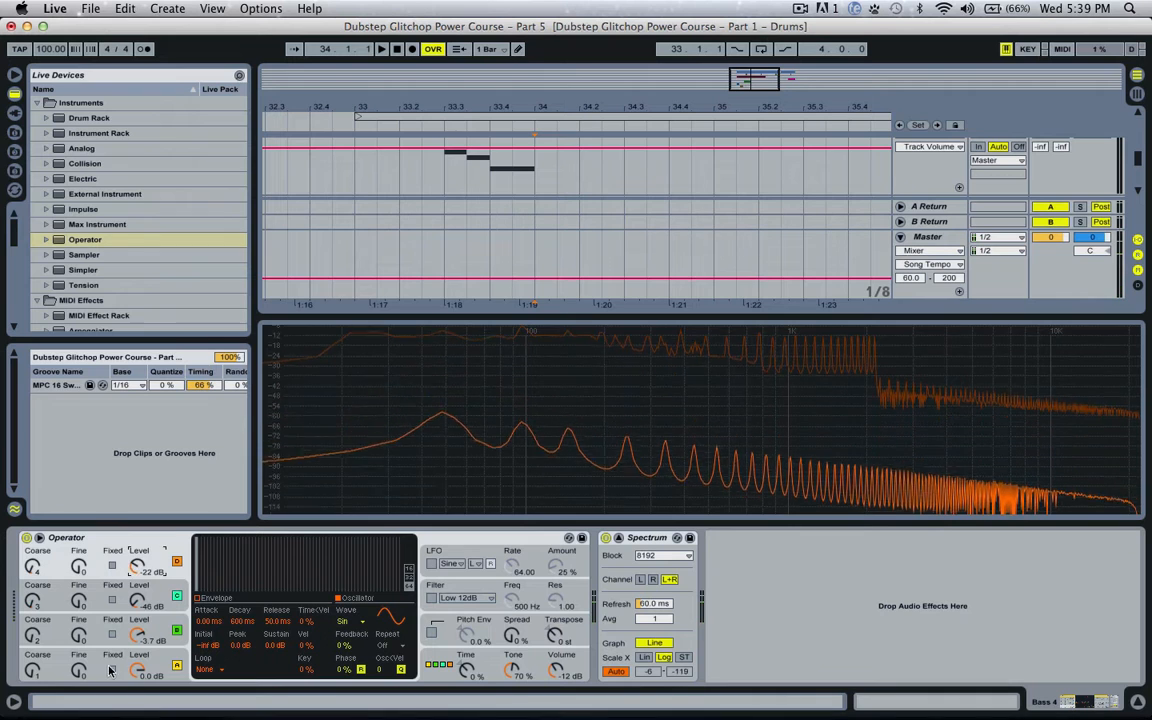
click(155, 659)
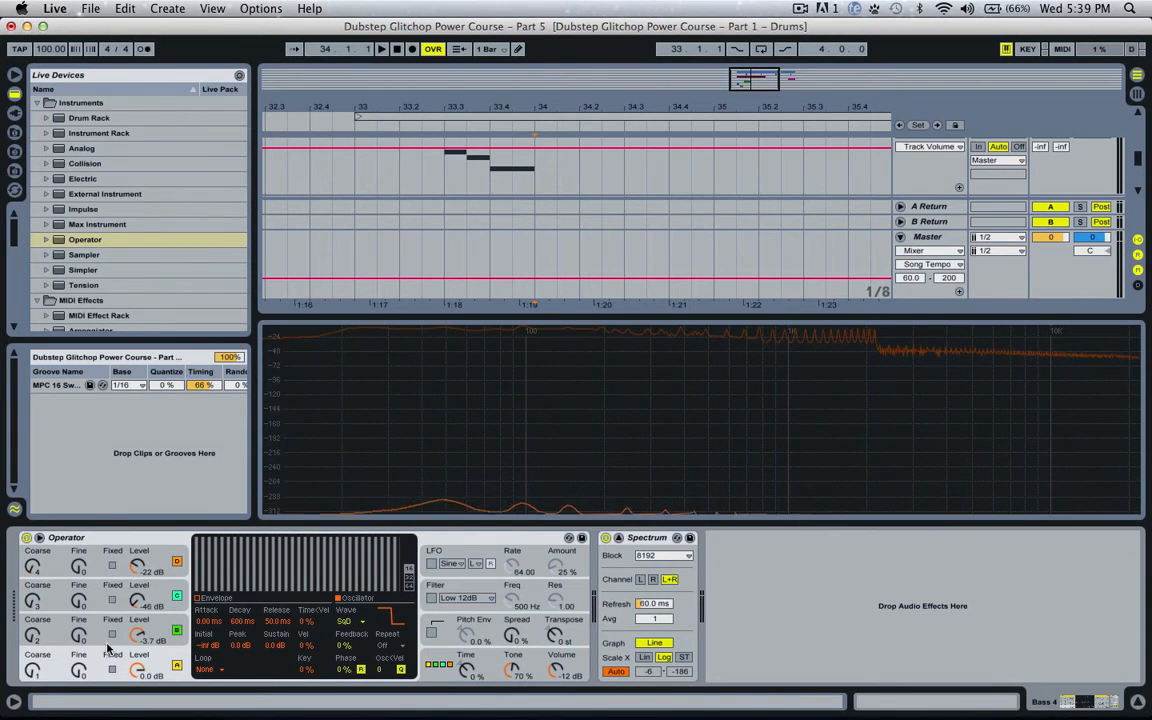
- Set Coarse tuning to 10 on oscillator B, 20 on C and 0.5 on D, and raise C's level to -12 dB
click(33, 641)
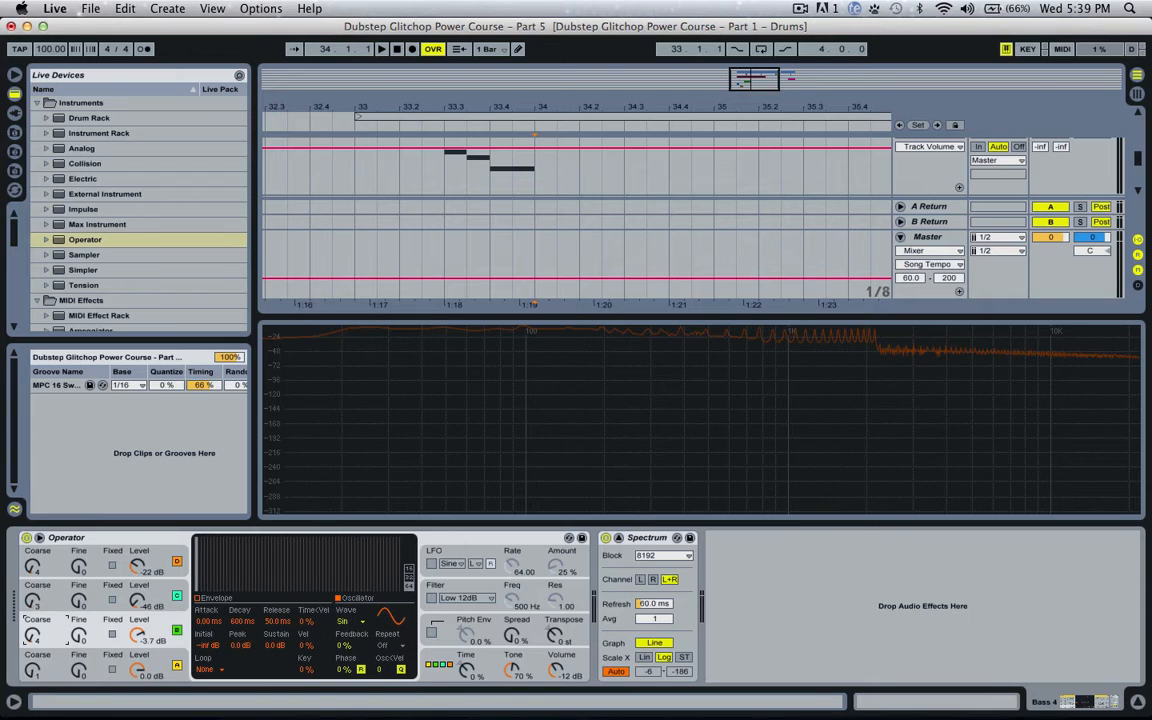
drag(33, 601, 33, 632)
drag(33, 567, 33, 611)
click(32, 570)
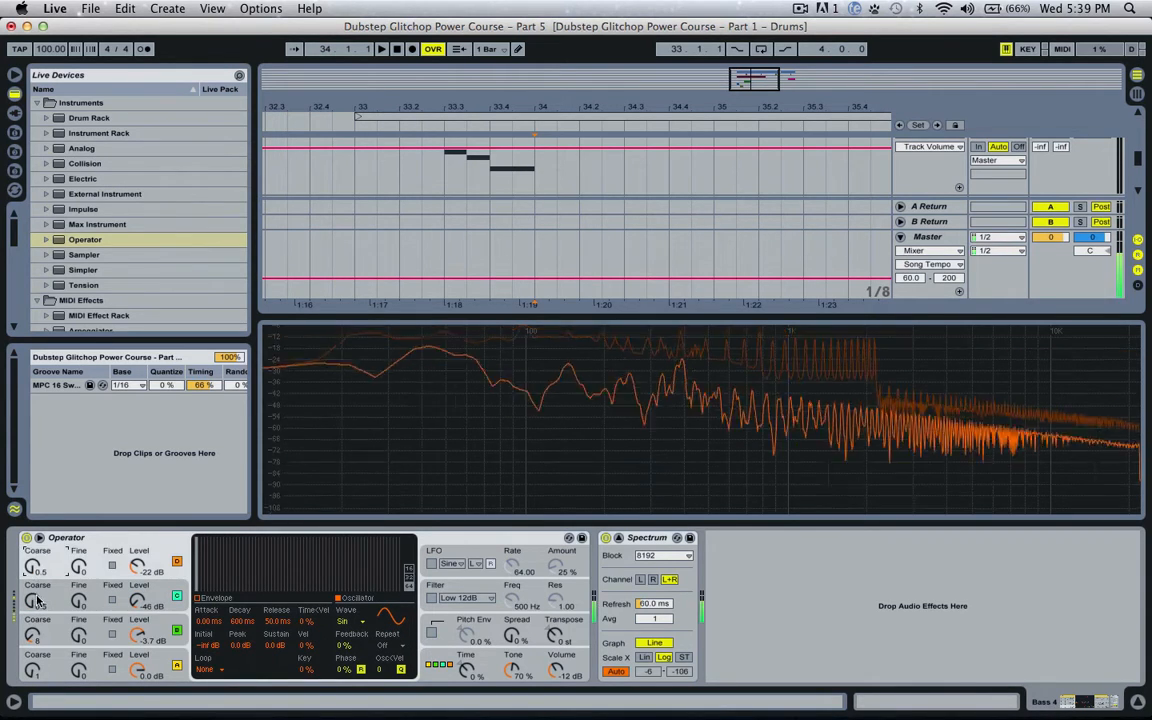
drag(33, 636, 33, 642)
click(35, 598)
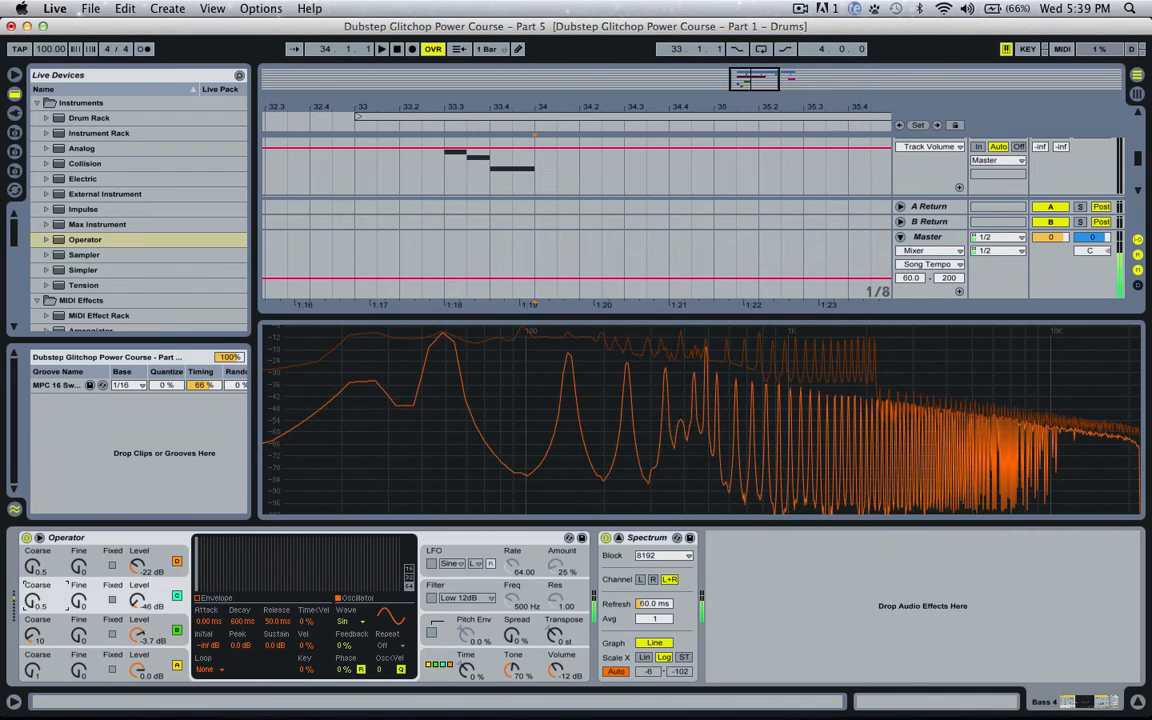
drag(134, 605, 134, 562)
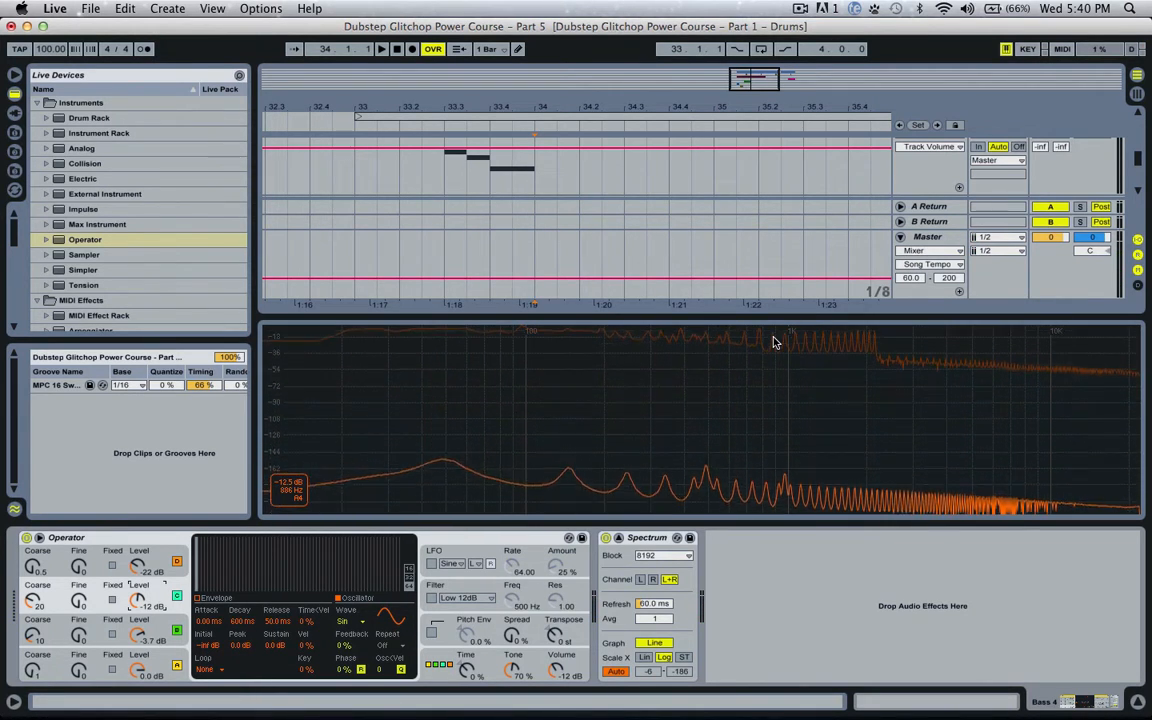
- Change oscillator A's wave to Sine
click(115, 655)
click(354, 622)
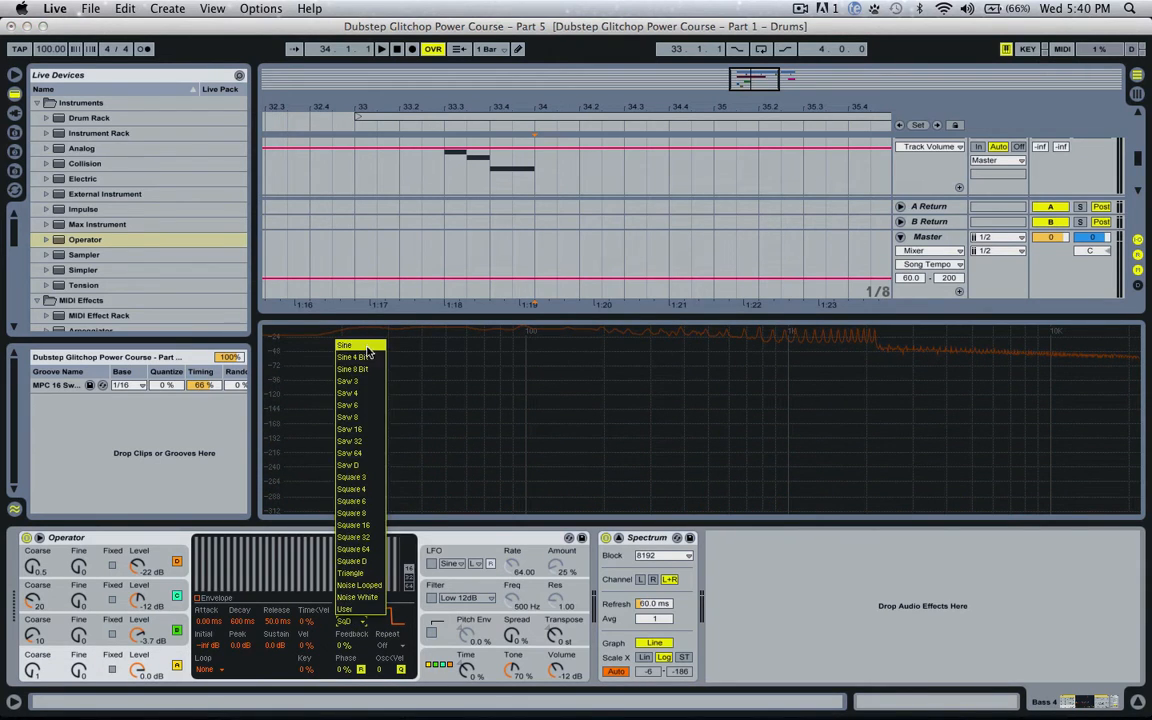
click(366, 347)
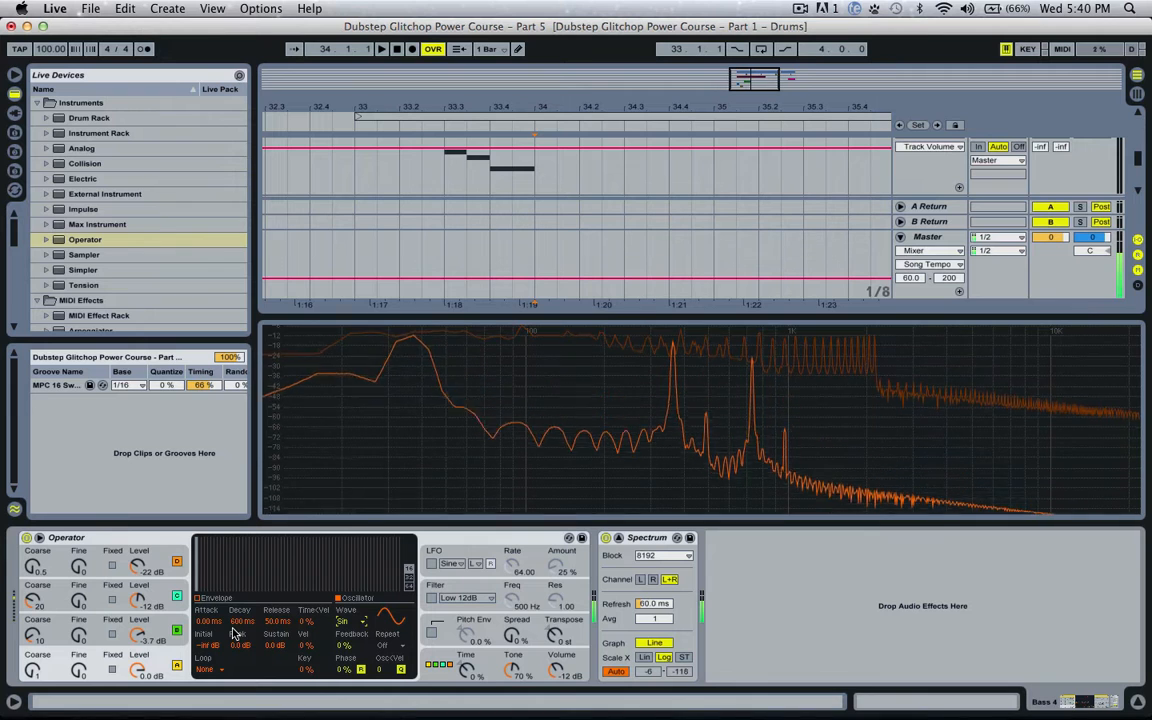
- While a note plays, set Coarse tuning to 5 on oscillator B, 7 on C and 8 on D, with D's level at -14 dB
drag(34, 602, 36, 652)
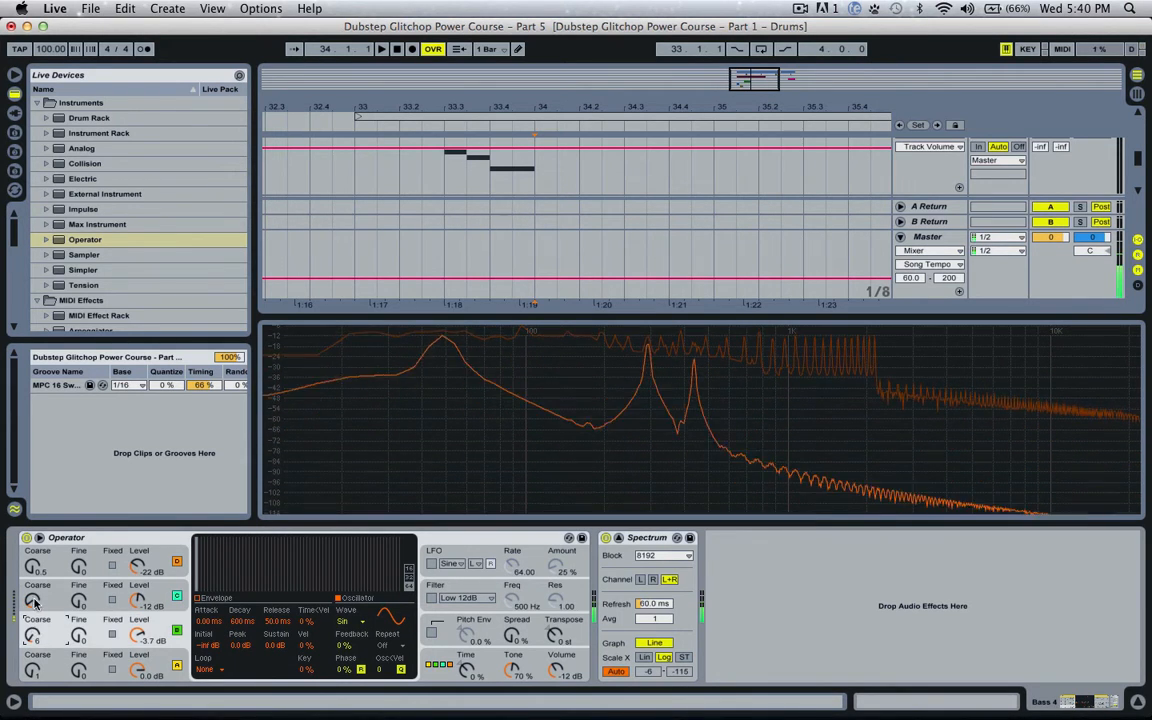
drag(33, 600, 33, 614)
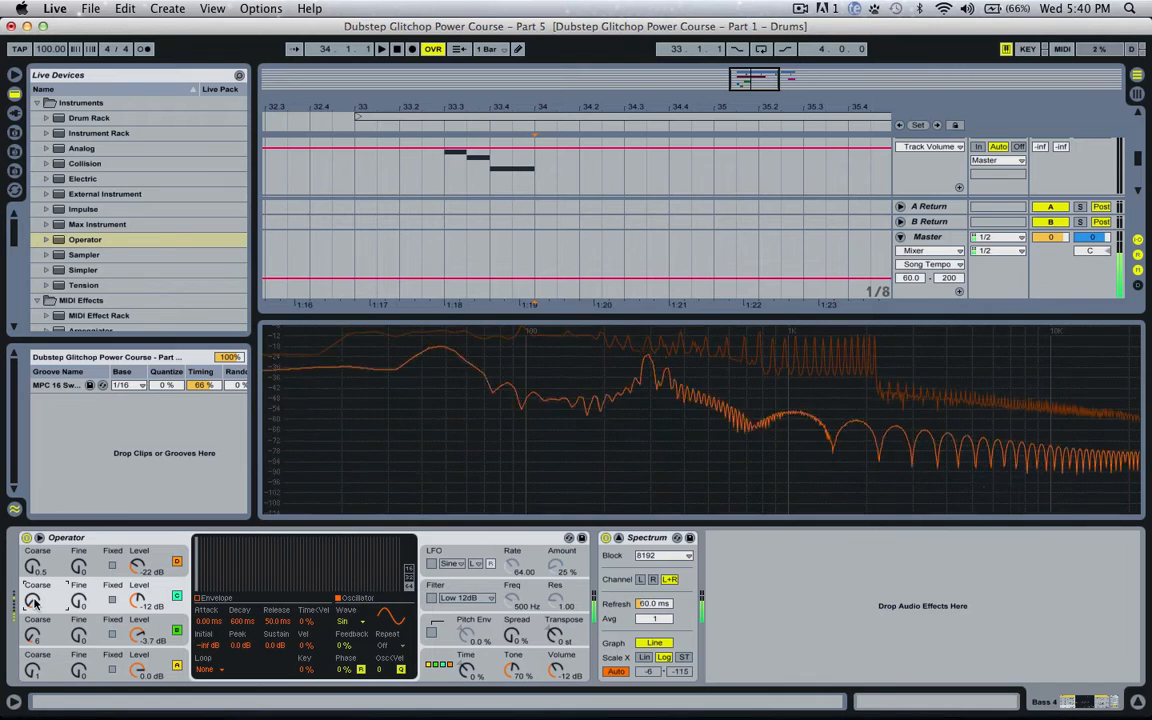
drag(34, 635, 34, 641)
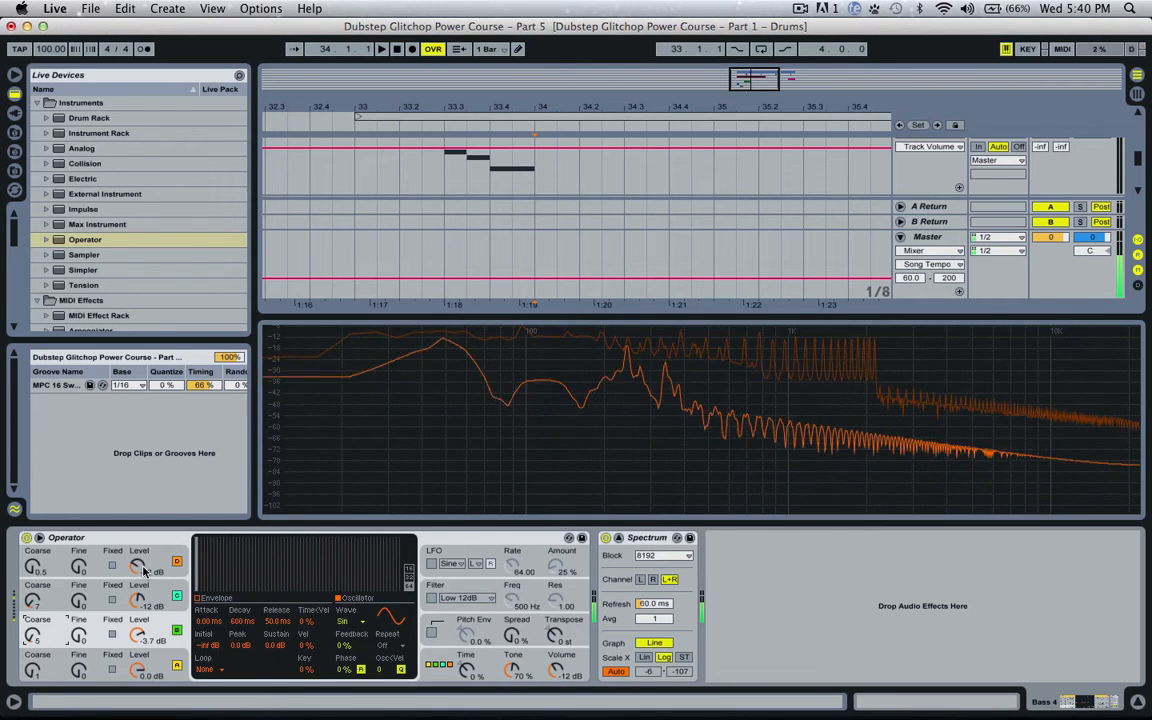
drag(138, 566, 138, 526)
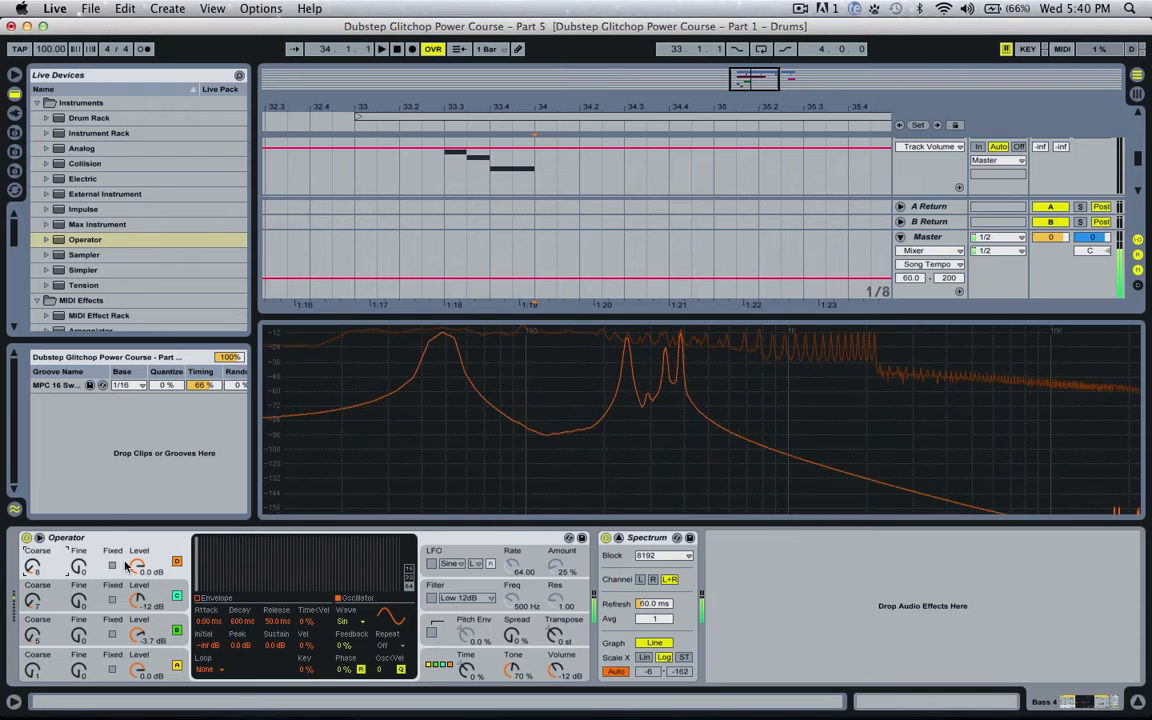
drag(138, 566, 138, 578)
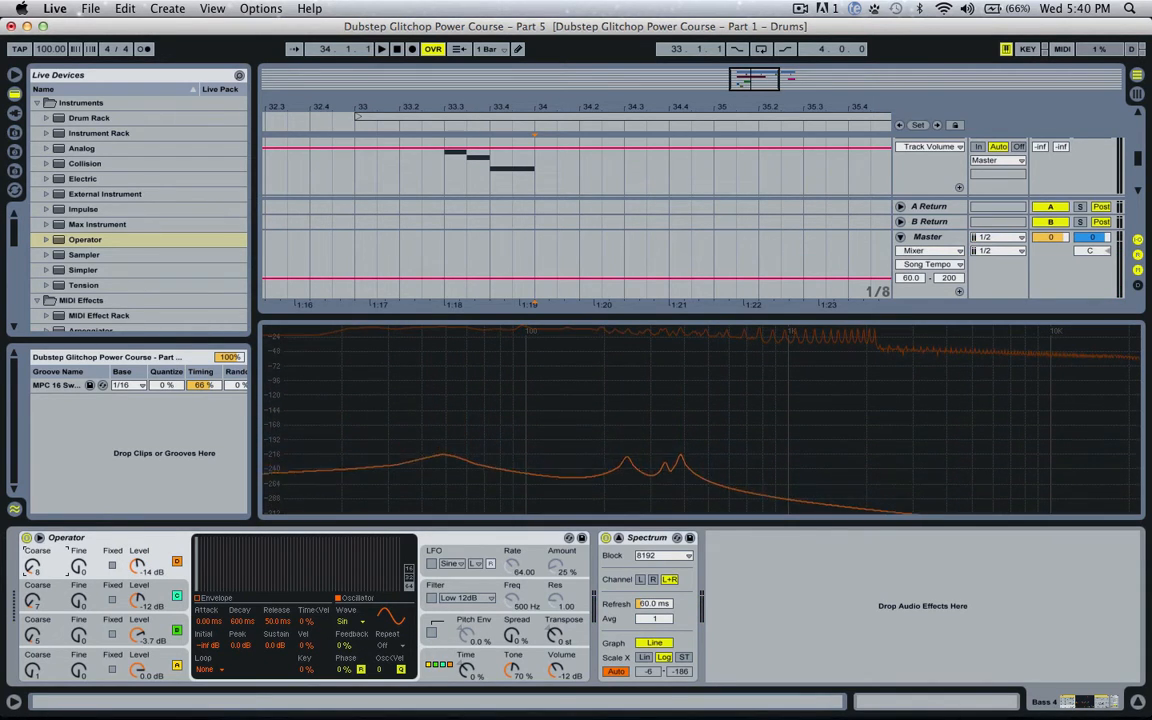
- Set oscillator D's Coarse tuning to 9, play a note, and shrink the Spectrum display back into its device
key(t)
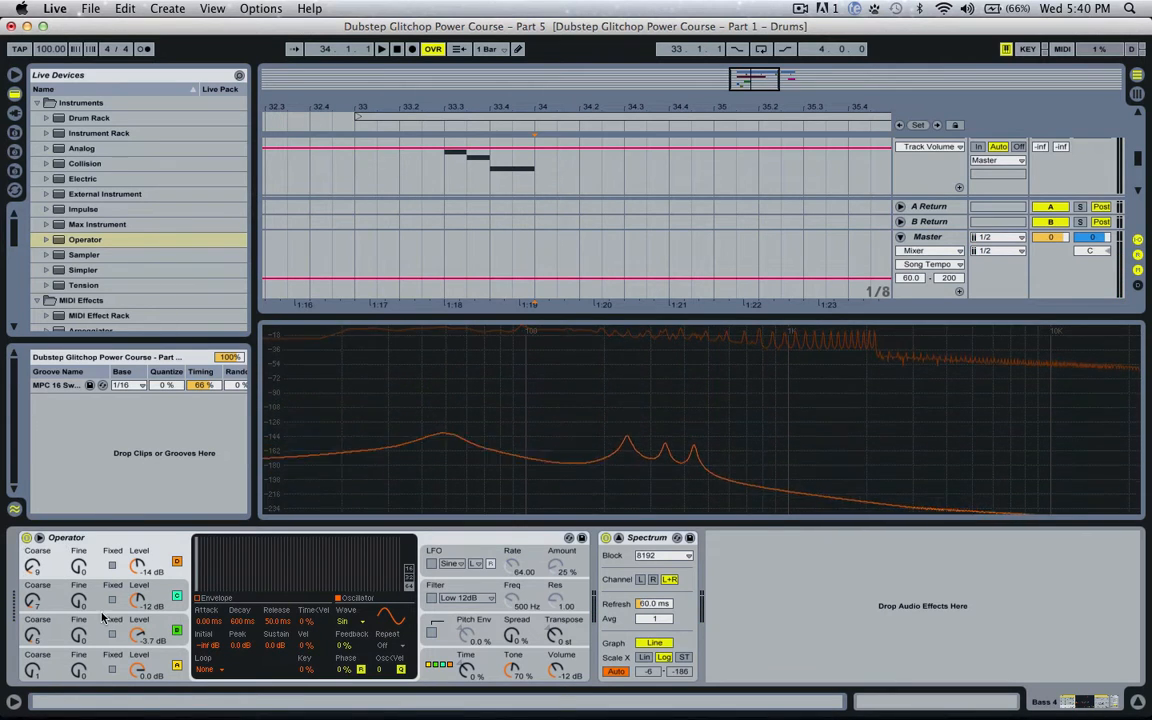
click(138, 600)
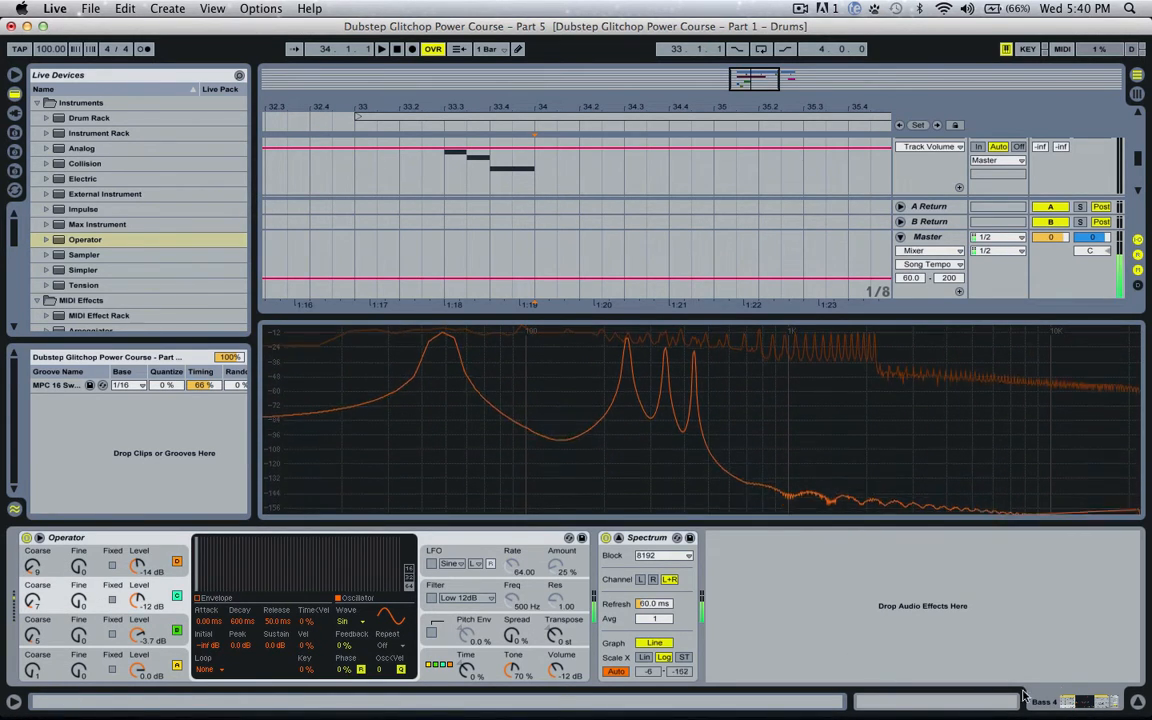
click(619, 538)
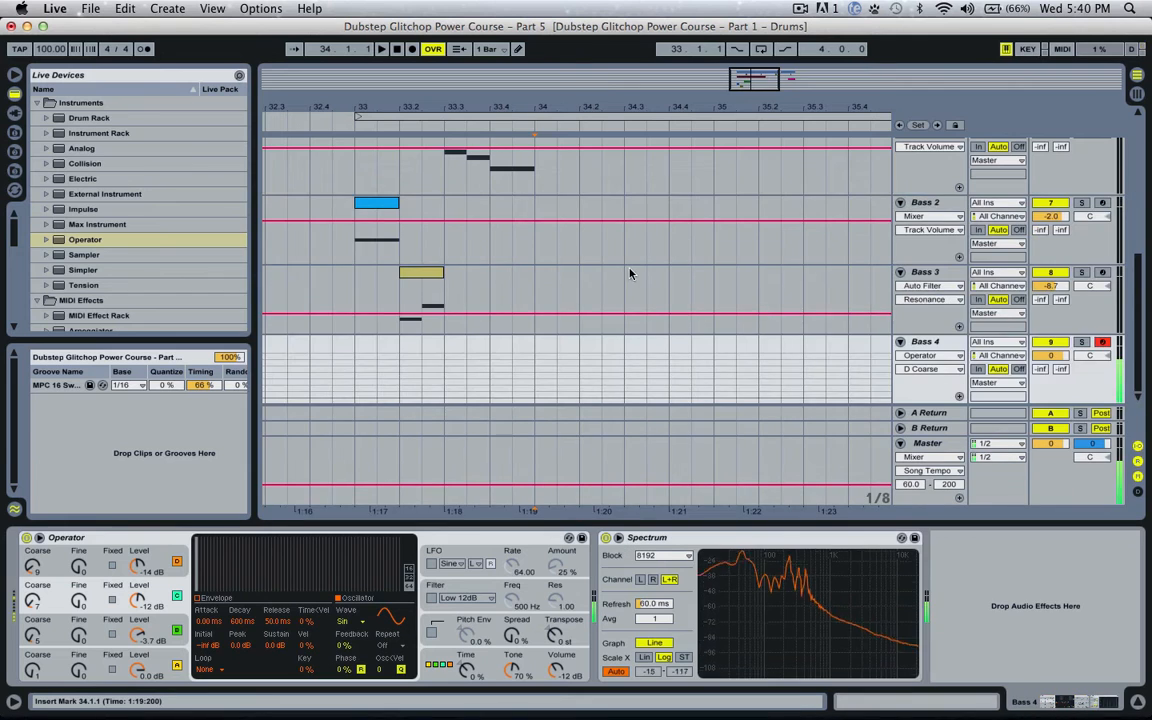
scroll(630, 280, up, 3)
scroll(560, 375, down, 2)
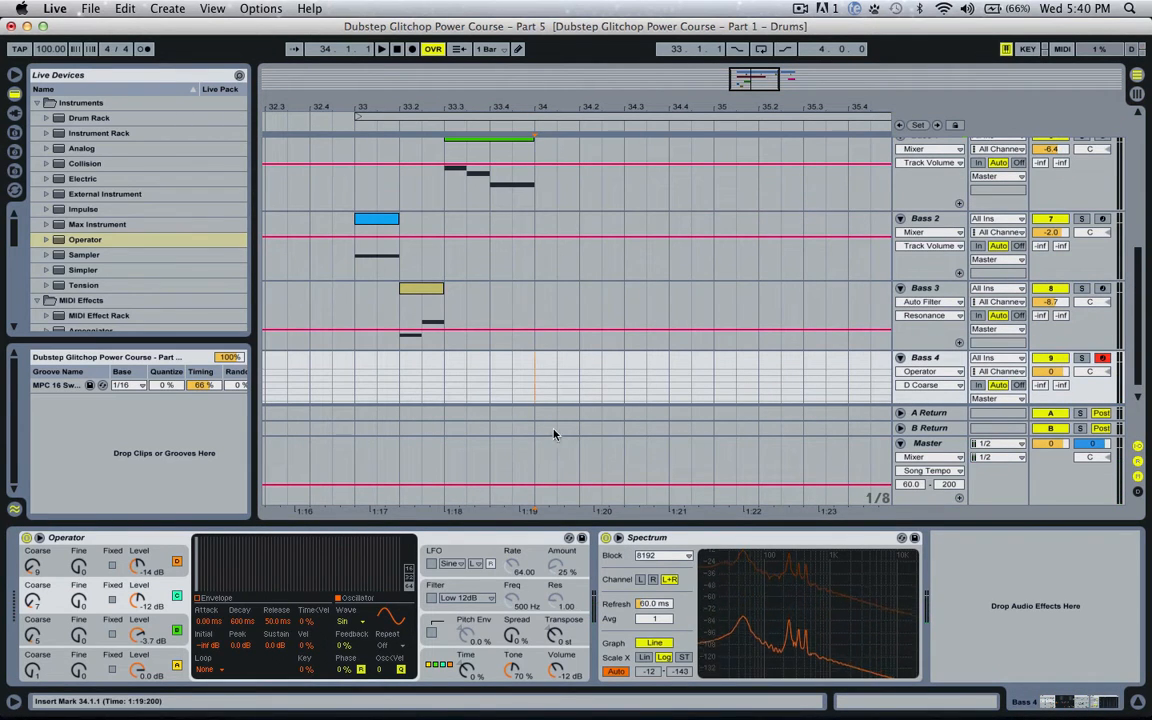
- Turn on Operator's filter as Low 12dB and set its cutoff frequency to 1.60 kHz
click(431, 597)
click(476, 601)
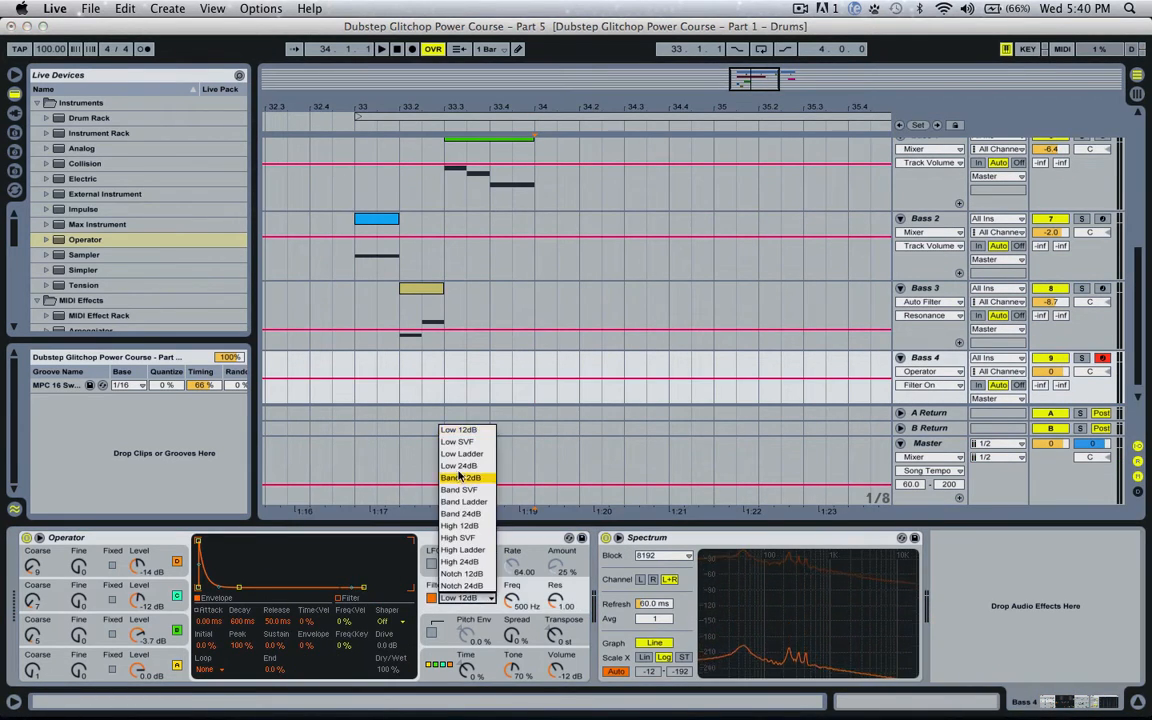
click(452, 431)
drag(511, 597, 519, 566)
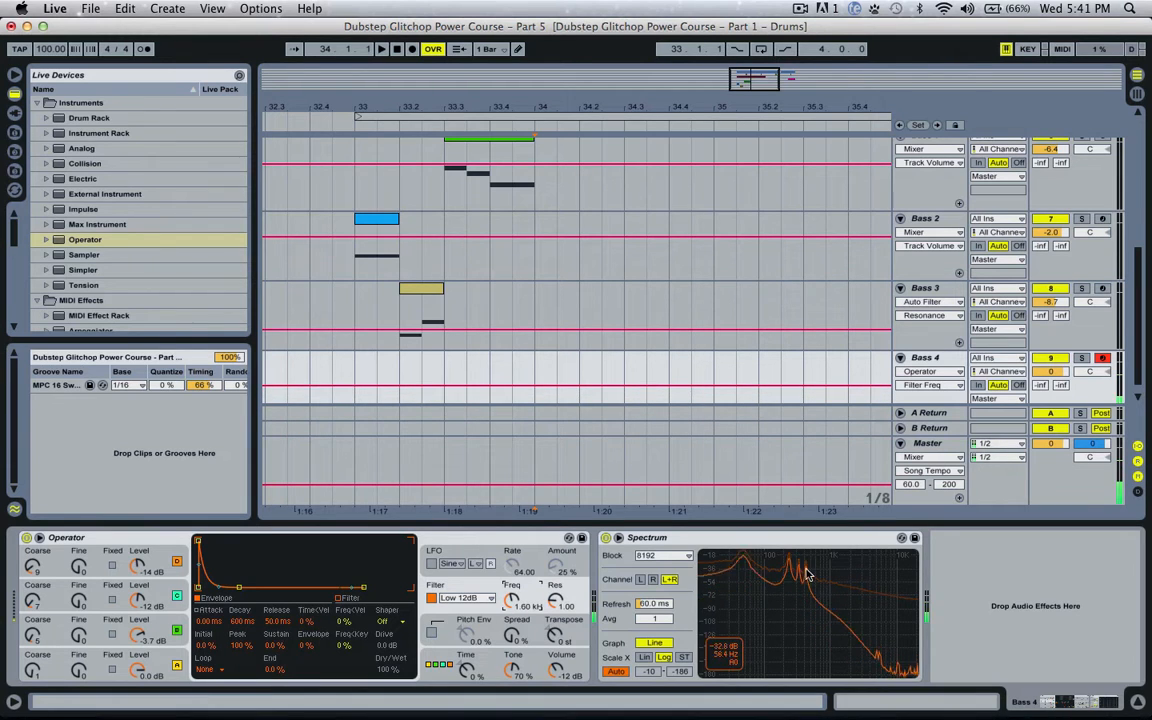
- Turn on Operator's LFO, review oscillators A to D, and toggle oscillator A as an LFO destination off and on again
click(447, 551)
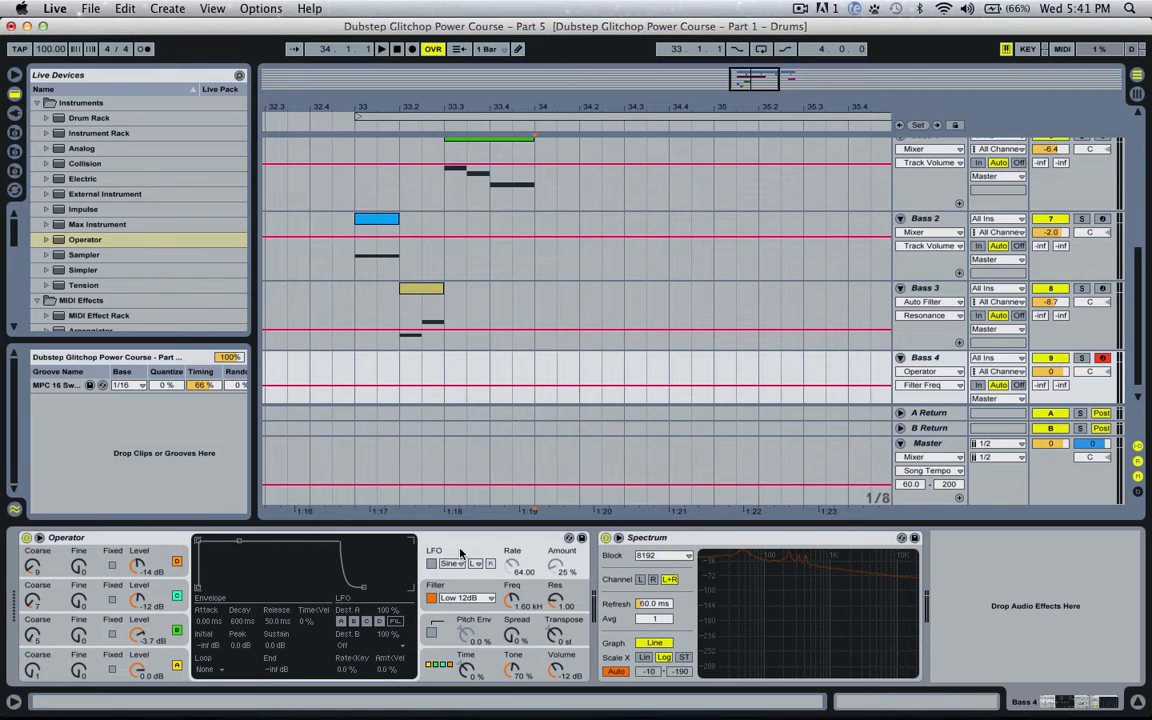
click(431, 564)
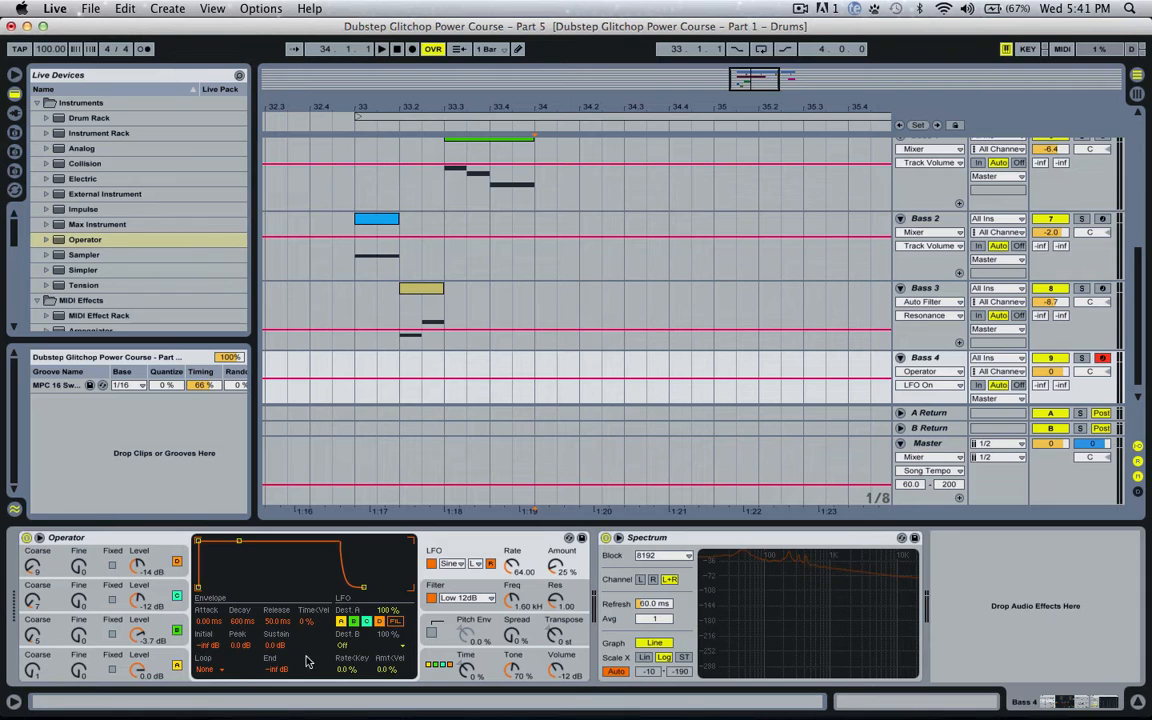
click(163, 654)
click(164, 631)
click(162, 604)
click(163, 567)
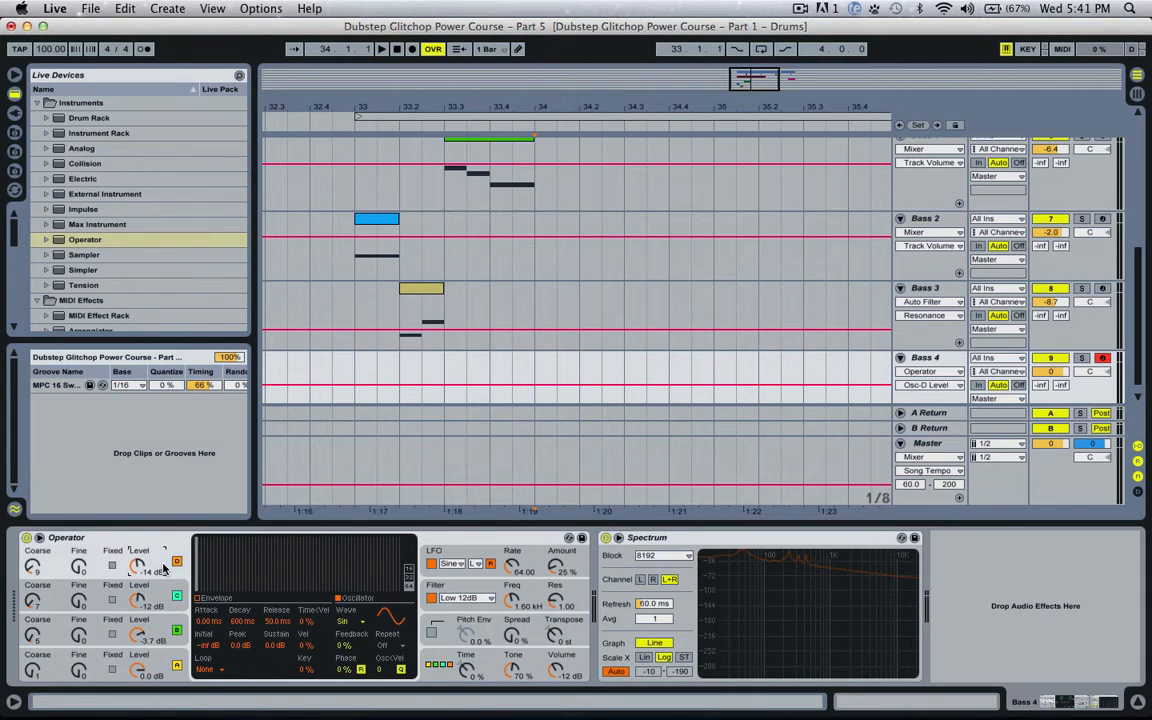
click(476, 557)
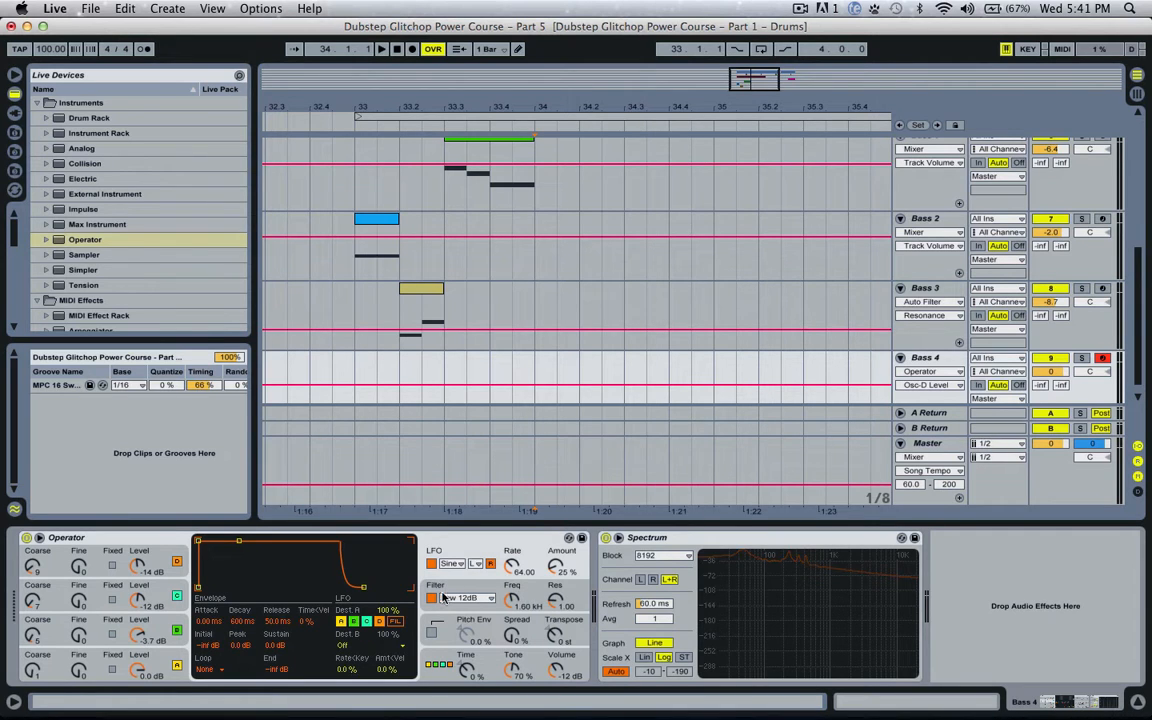
click(339, 621)
click(339, 621)
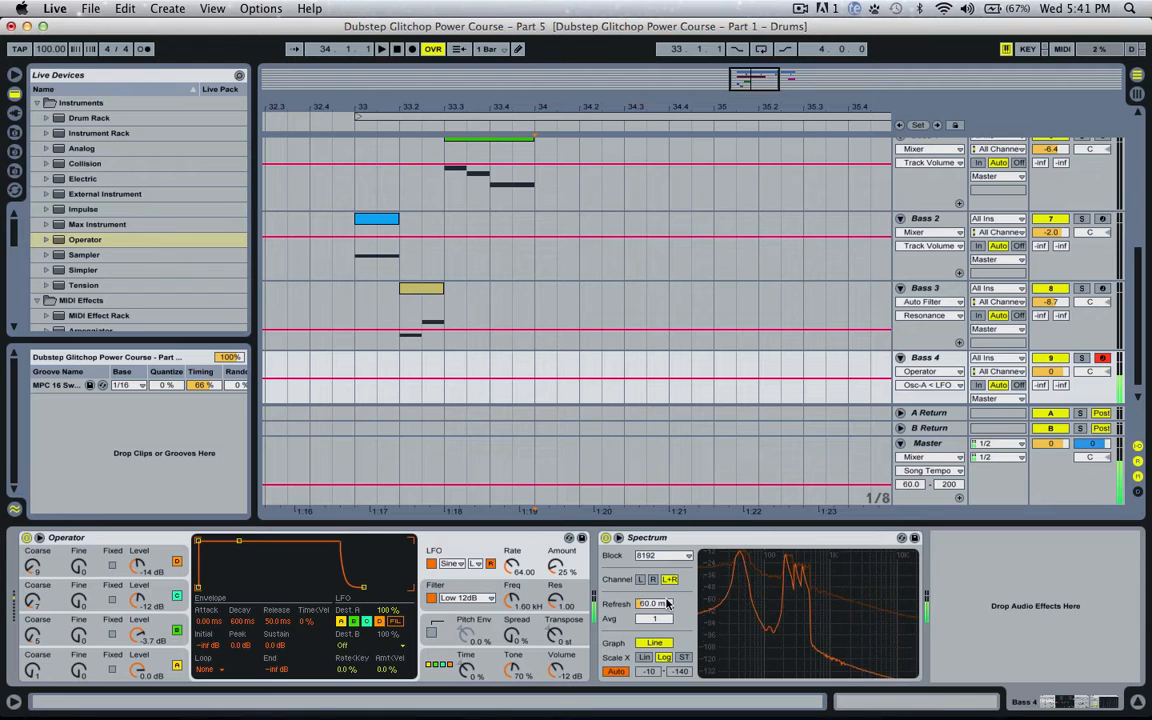
- Enlarge the Spectrum display and, while a note plays, set the LFO Amount to 27% and Rate to 57.45
click(618, 538)
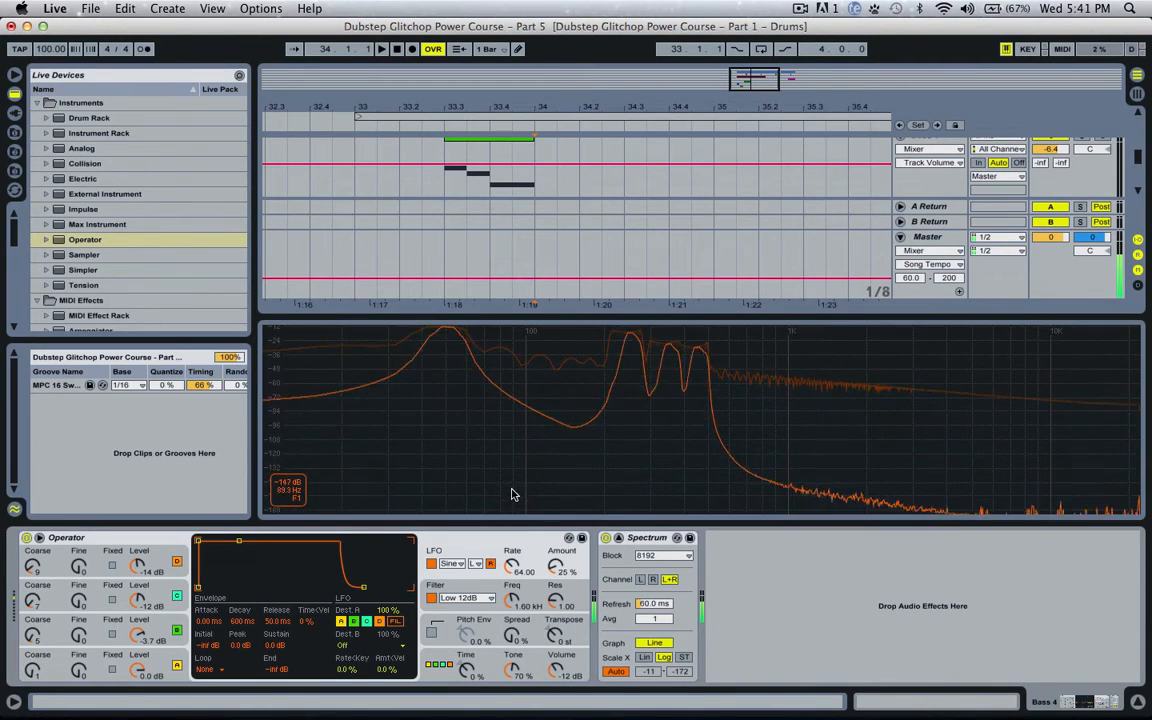
drag(558, 567, 511, 524)
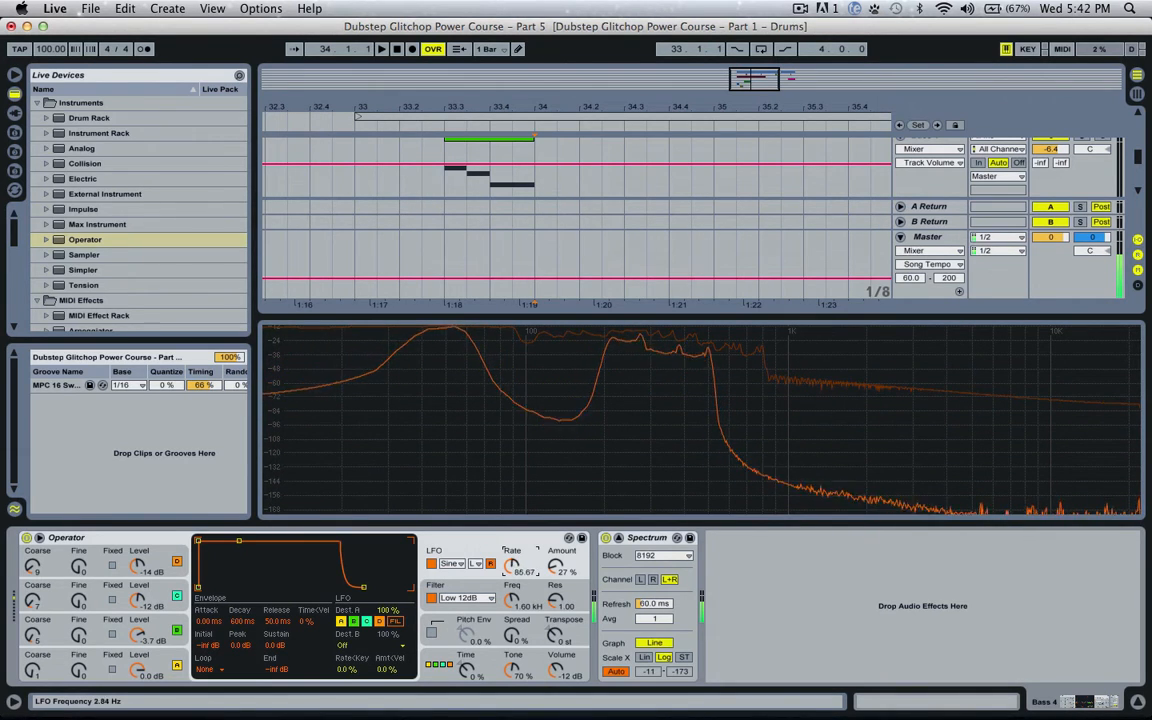
drag(511, 567, 511, 577)
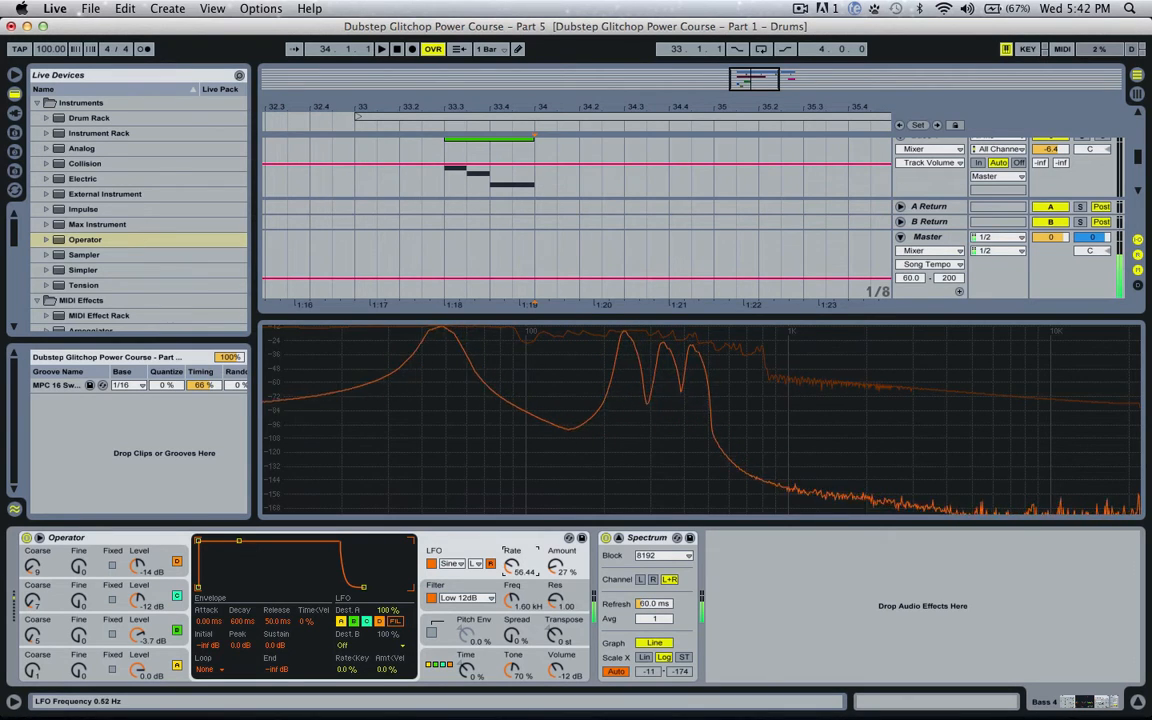
drag(511, 571, 511, 570)
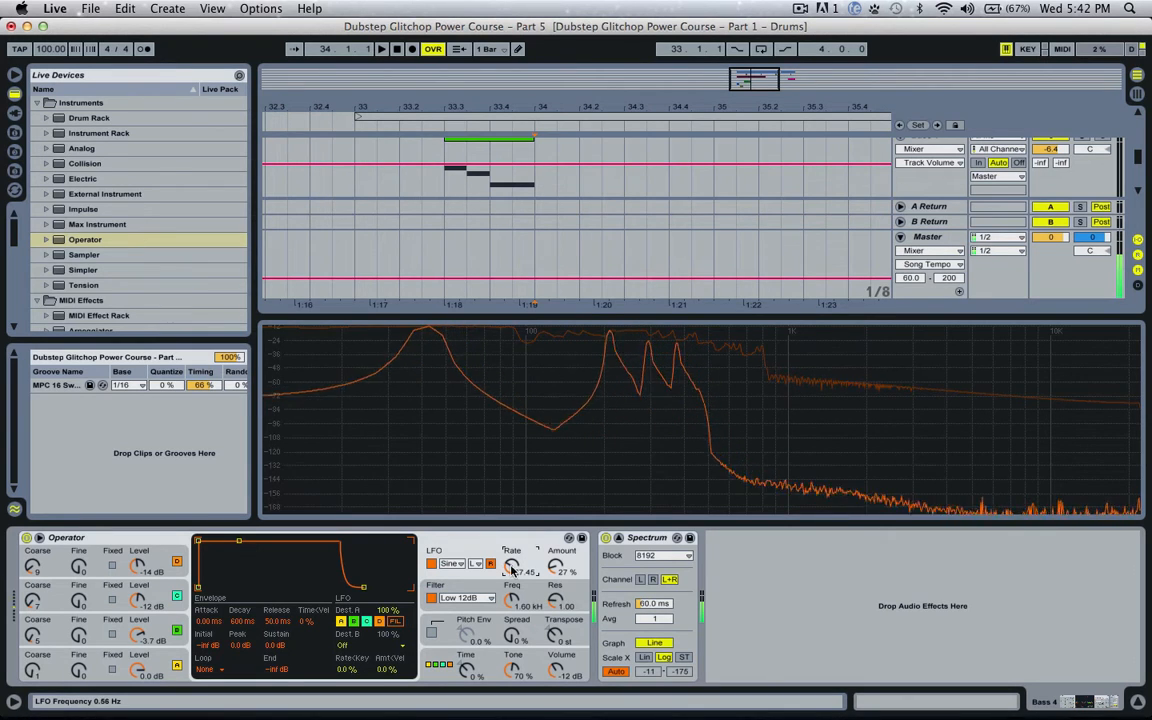
- Lower the filter frequency to 783 Hz, and raise the LFO Amount to 100% and Rate to 97.77
click(342, 622)
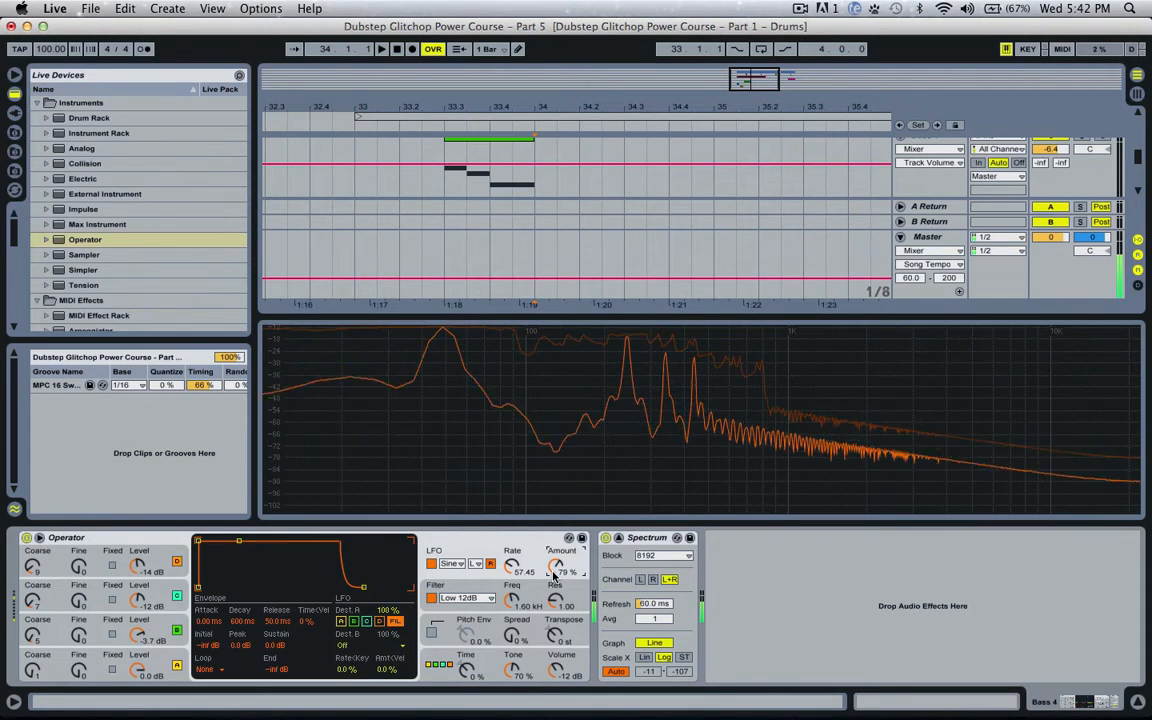
drag(516, 603, 516, 630)
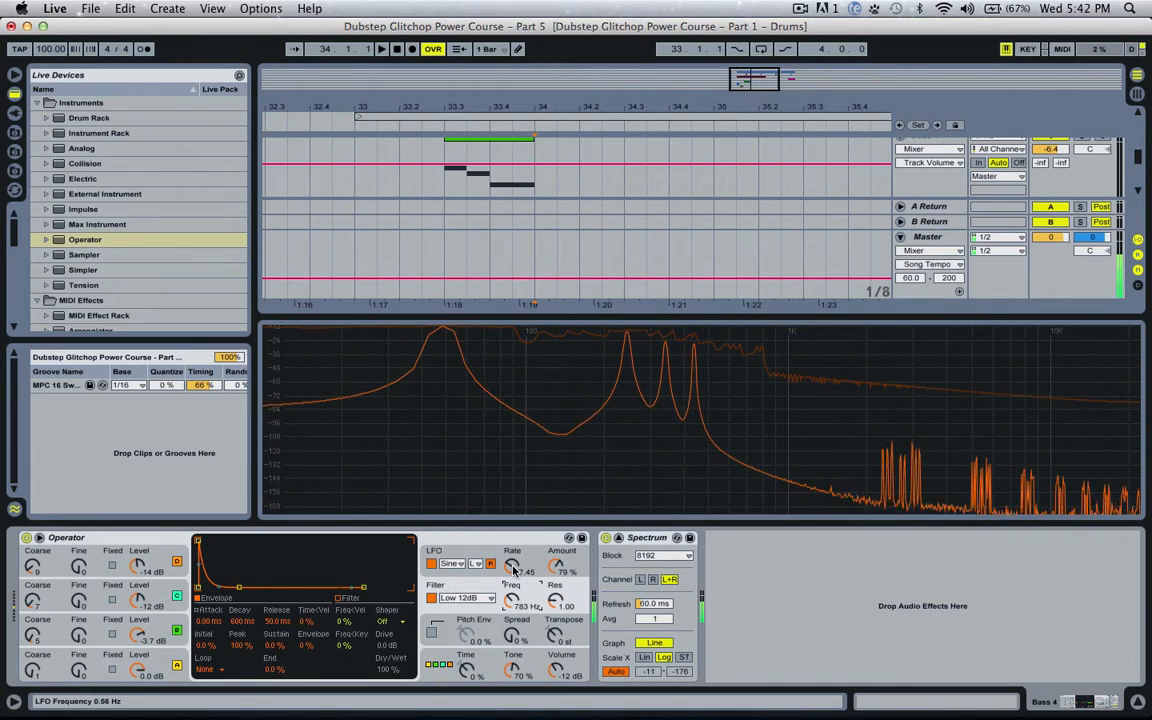
drag(560, 569, 561, 546)
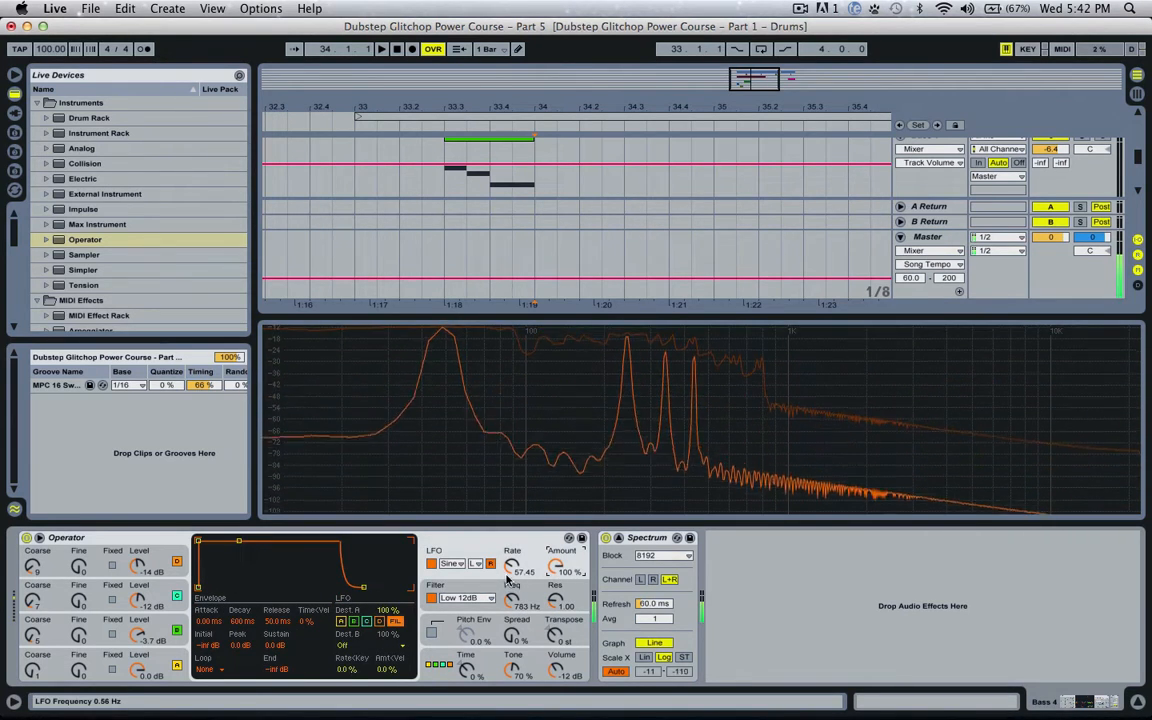
drag(508, 578, 508, 544)
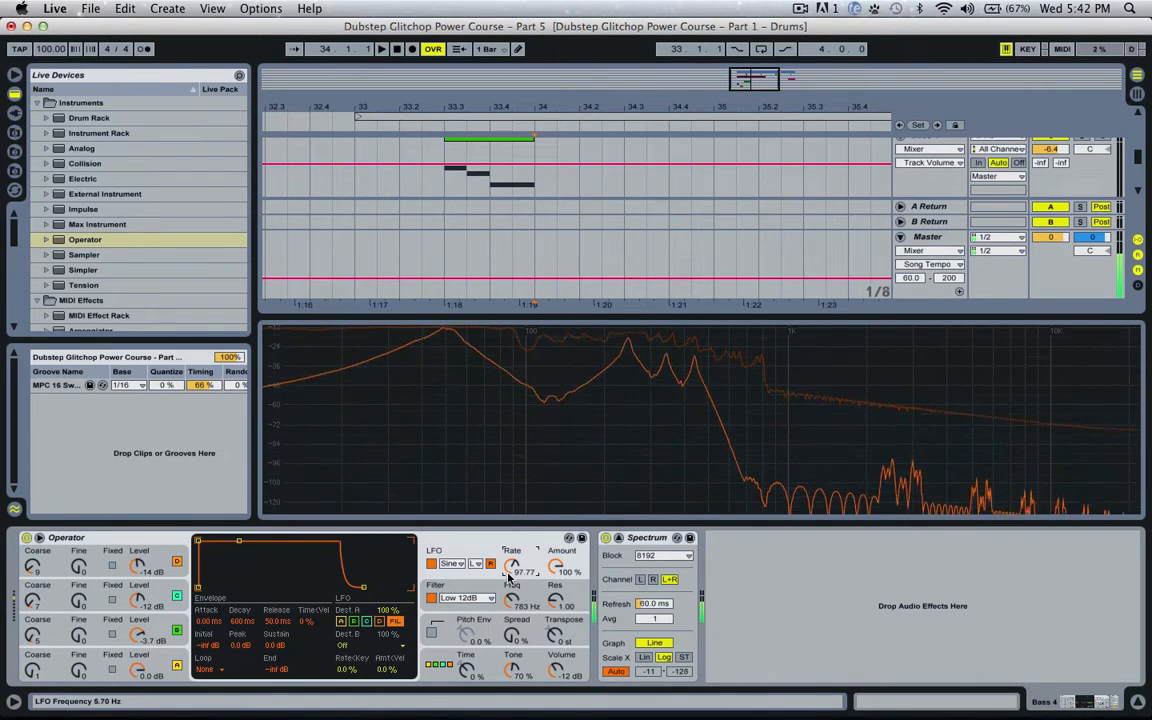
- Audition the SwUp and SwDown LFO waves while playing notes, and return the LFO wave to Sine
click(452, 565)
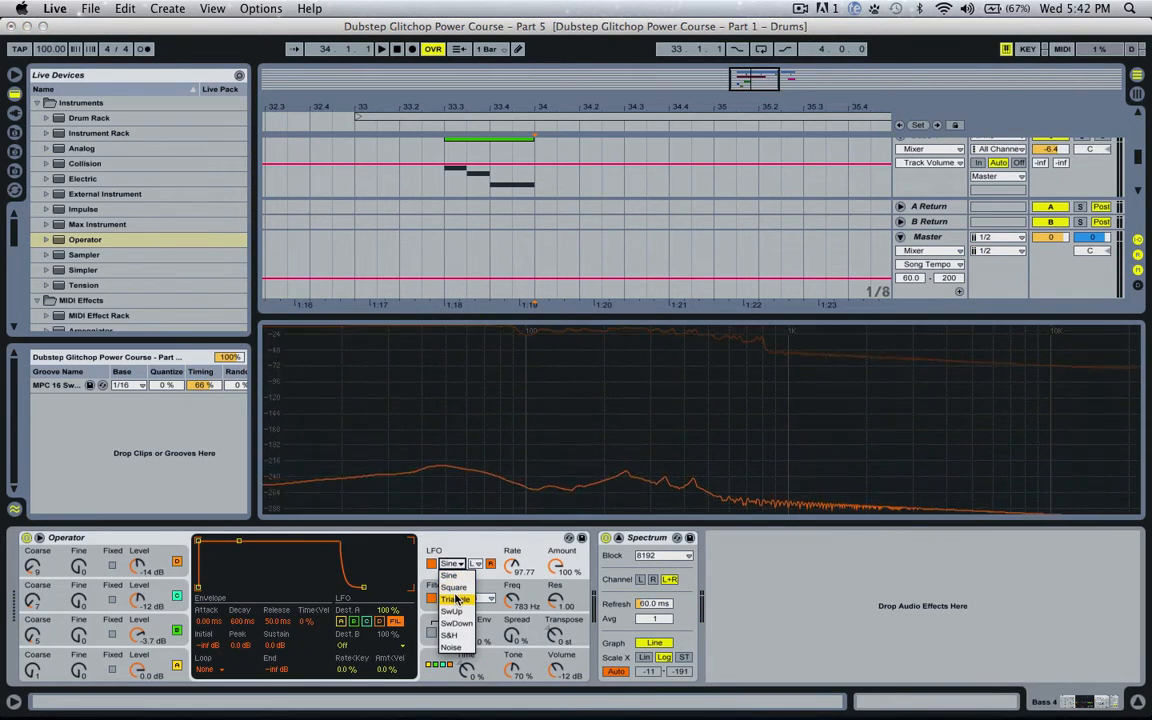
click(456, 612)
click(453, 565)
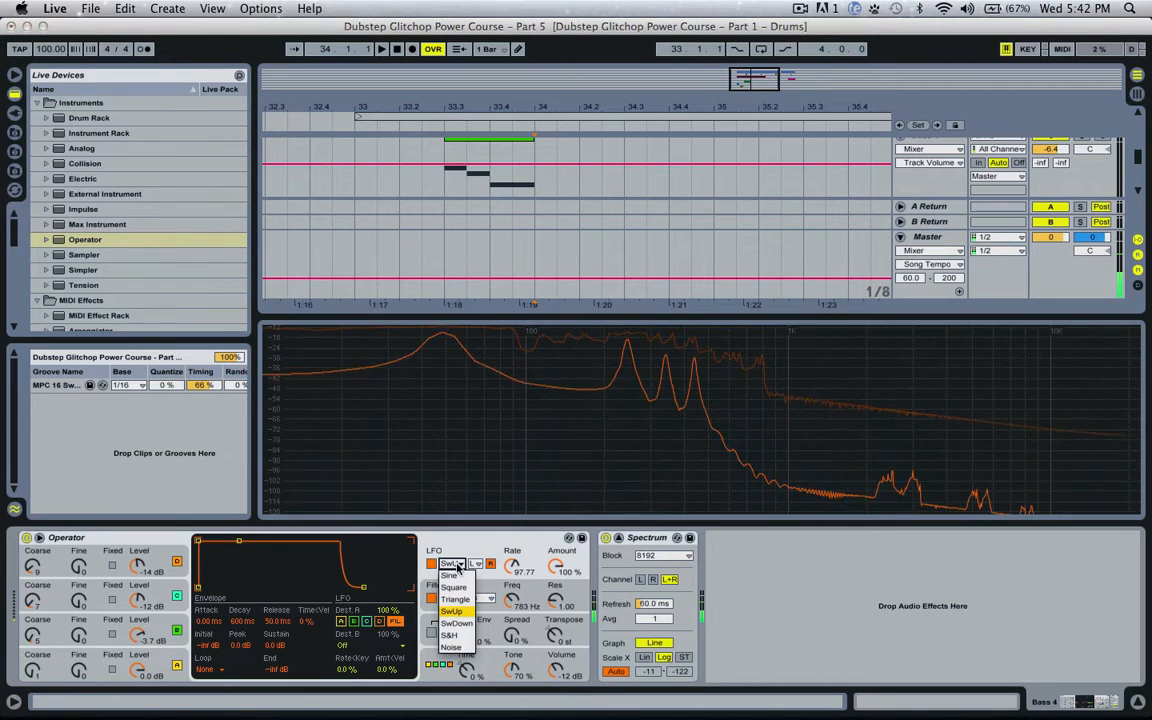
click(458, 612)
click(456, 565)
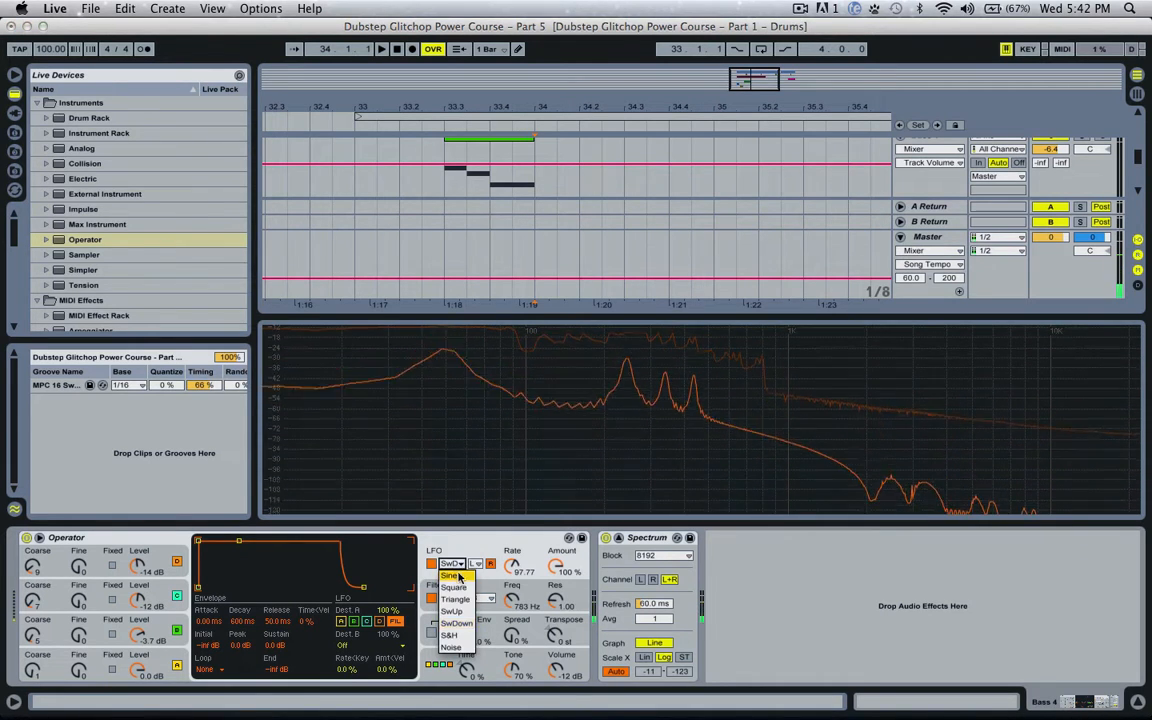
click(418, 511)
- Try the LFO's Low range at Rate 127.00, and its High range at Rates up to 49.39 while a note plays
click(475, 565)
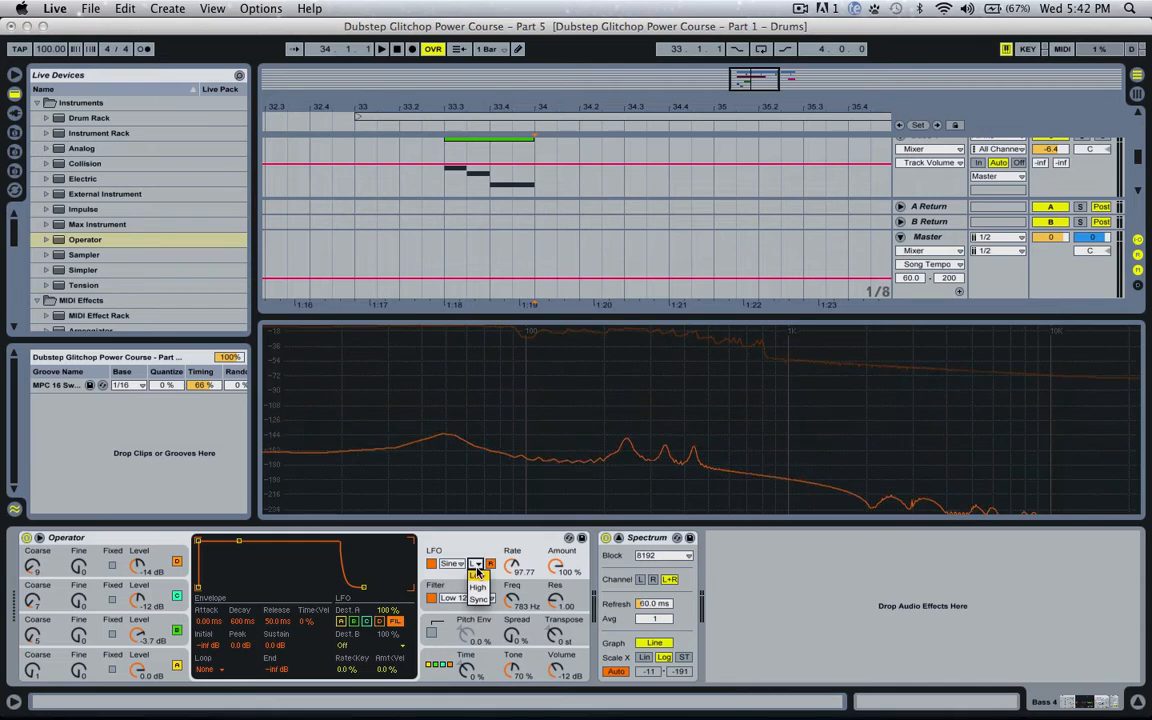
click(477, 577)
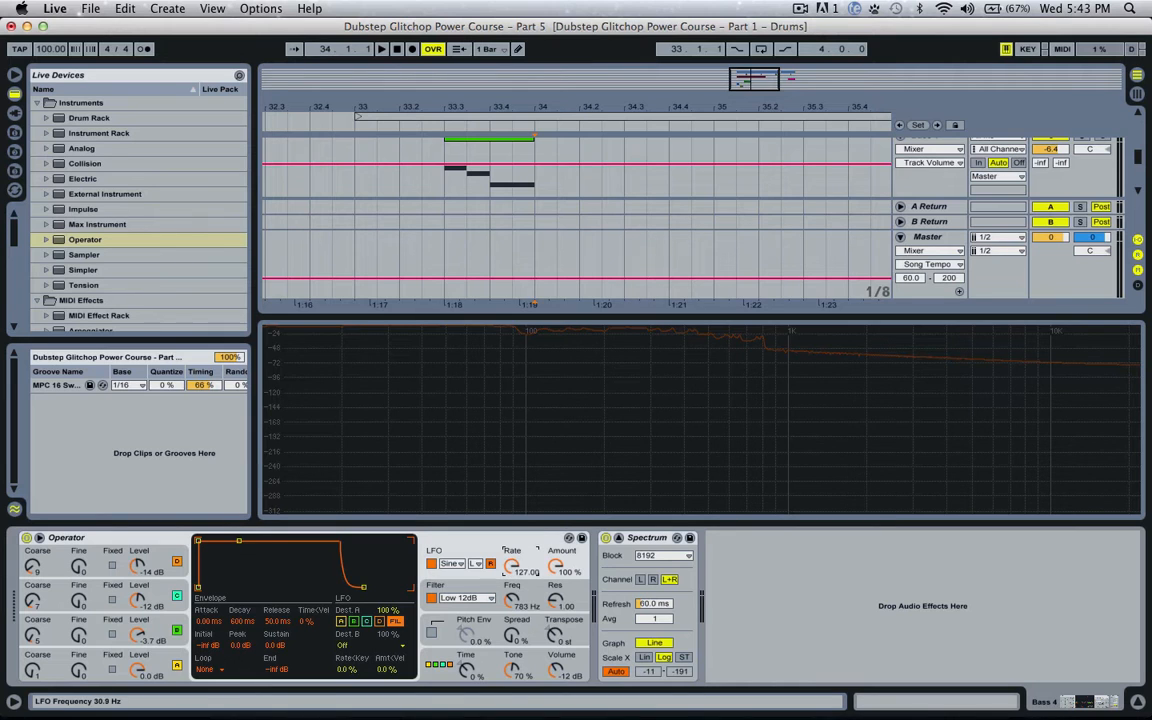
click(478, 566)
click(479, 592)
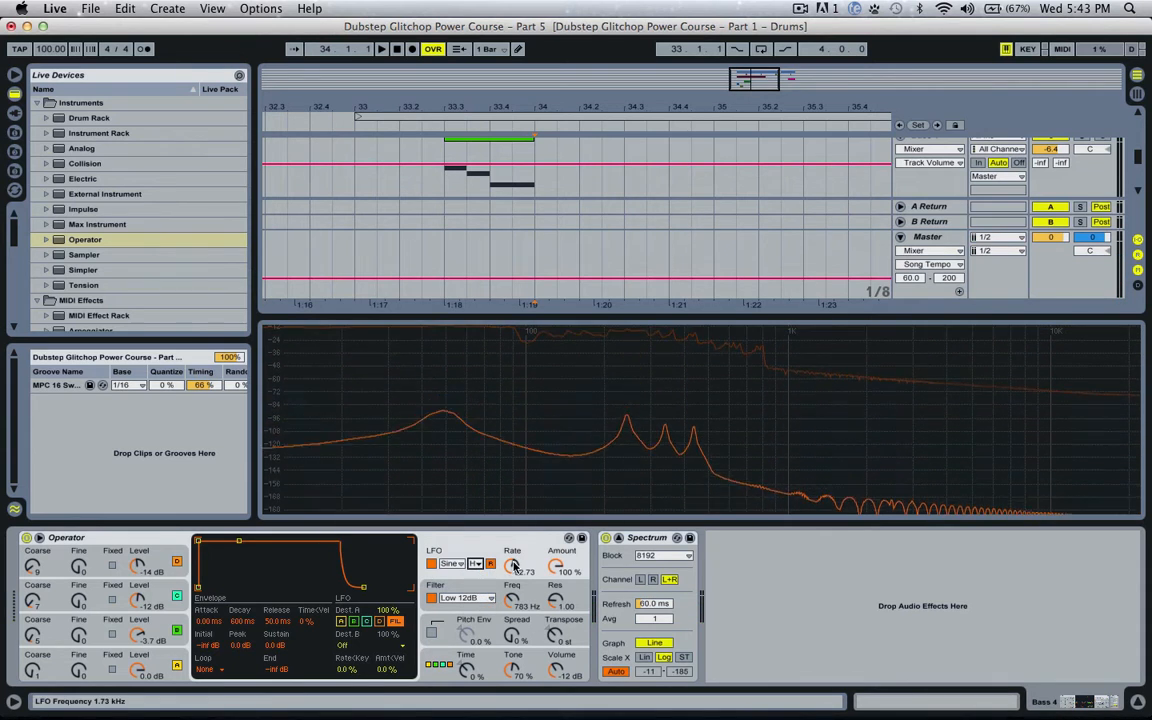
mouse_move(511, 566)
mouse_down()
mouse_move(511, 556)
mouse_move(511, 586)
mouse_move(511, 556)
mouse_up()
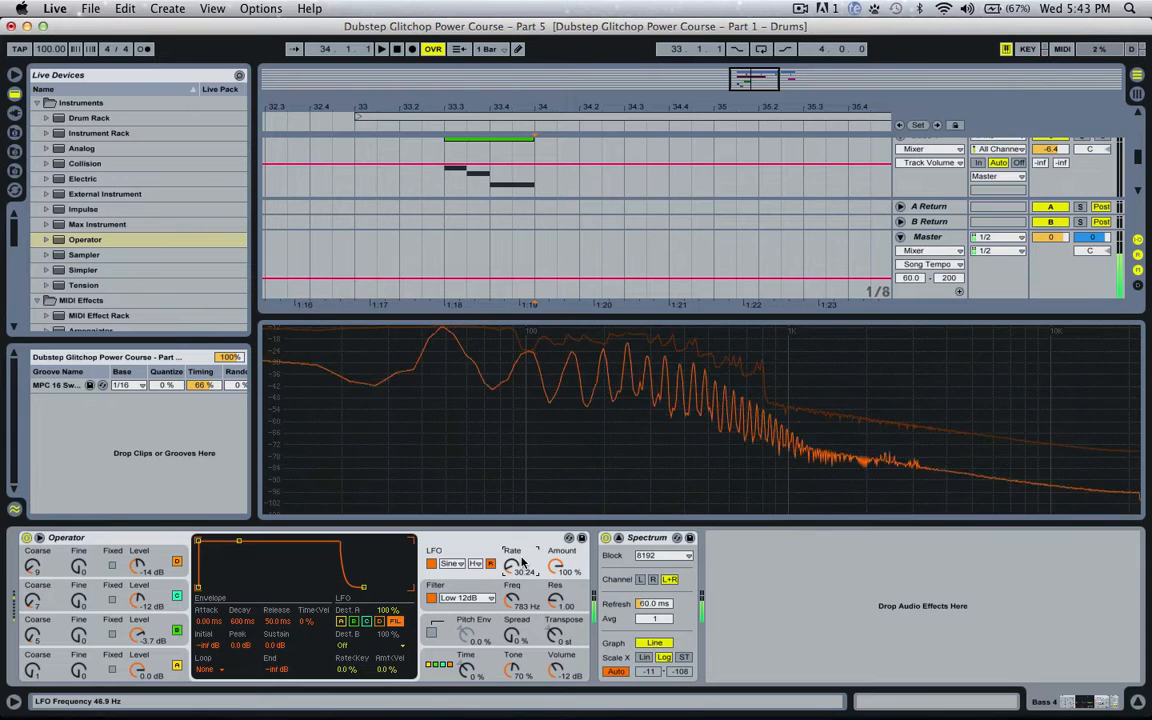
drag(520, 563, 520, 542)
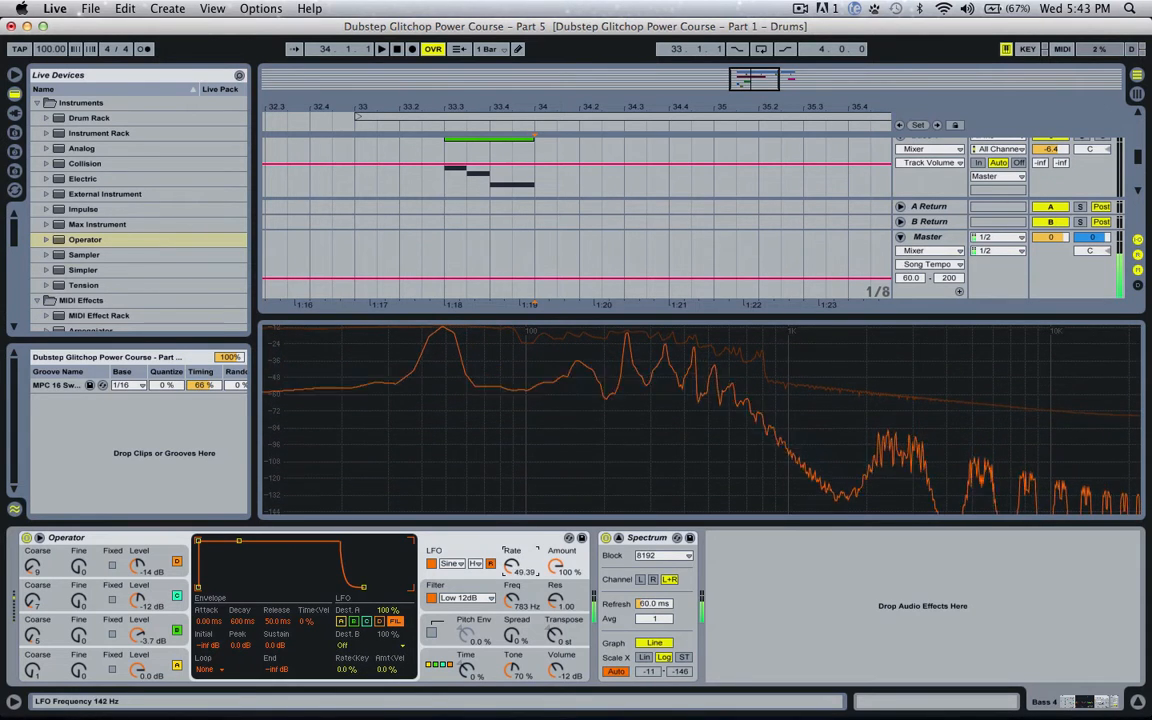
- Switch the LFO range to Sync and set its Rate to 1/24
click(476, 563)
click(476, 578)
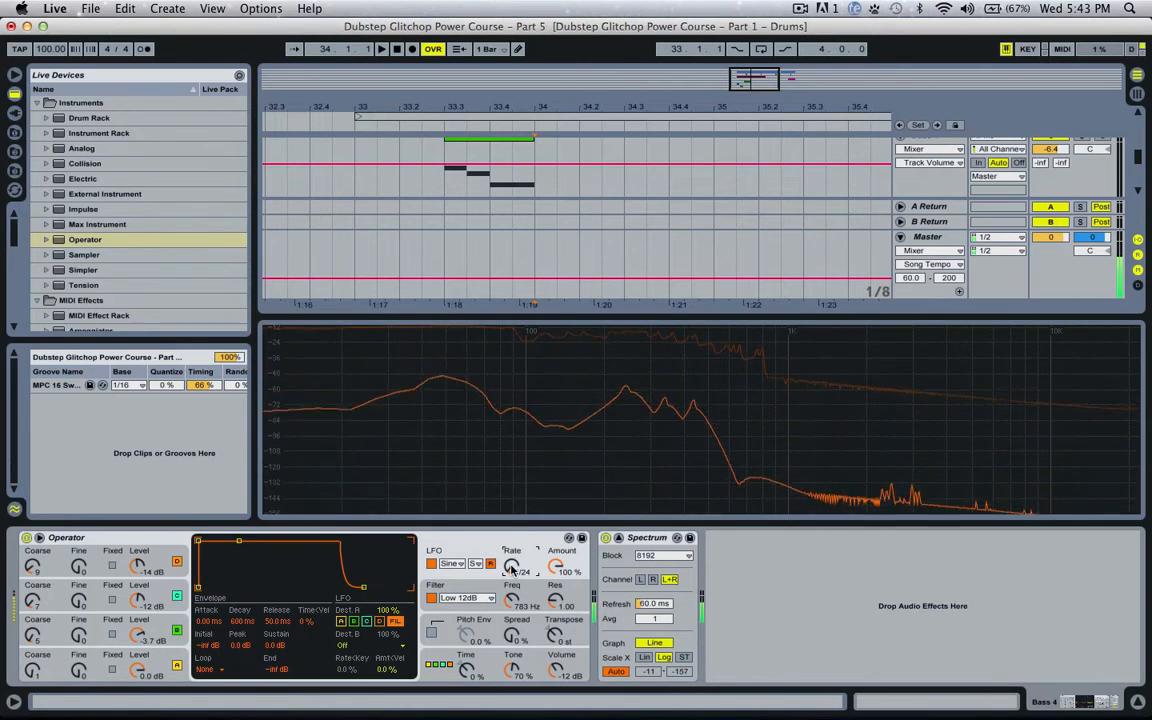
drag(512, 566, 512, 570)
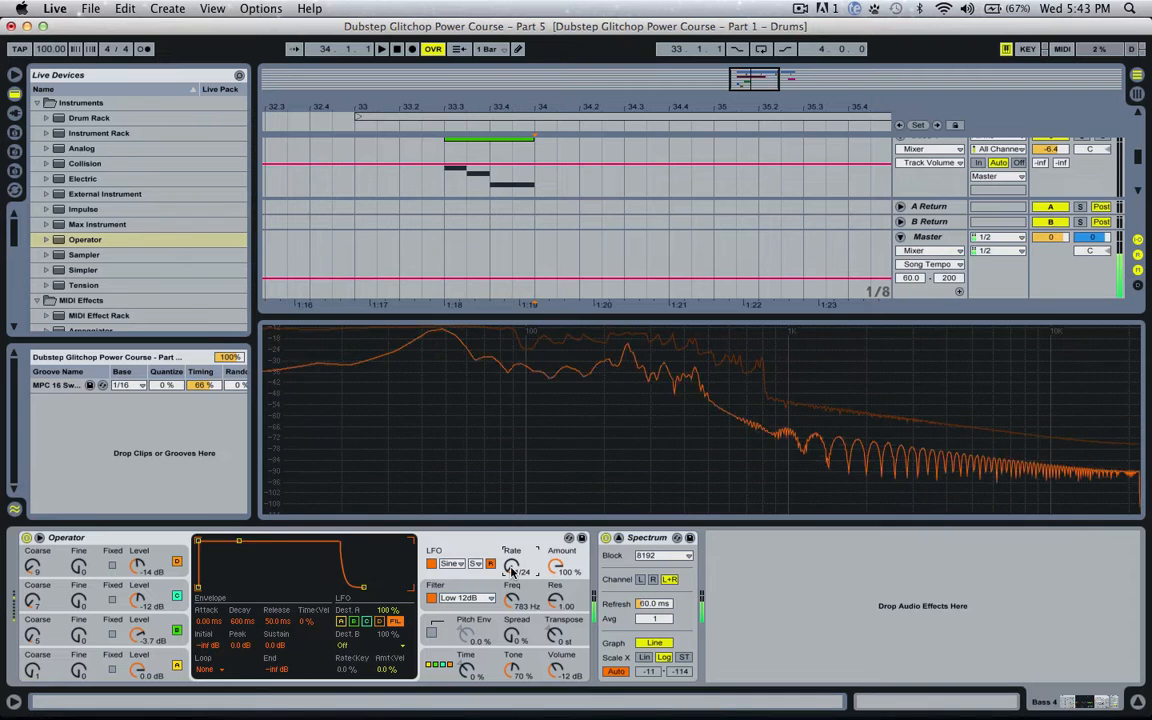
- Group Operator into an Instrument Rack and rename its chain Harm
right_click(110, 543)
click(160, 620)
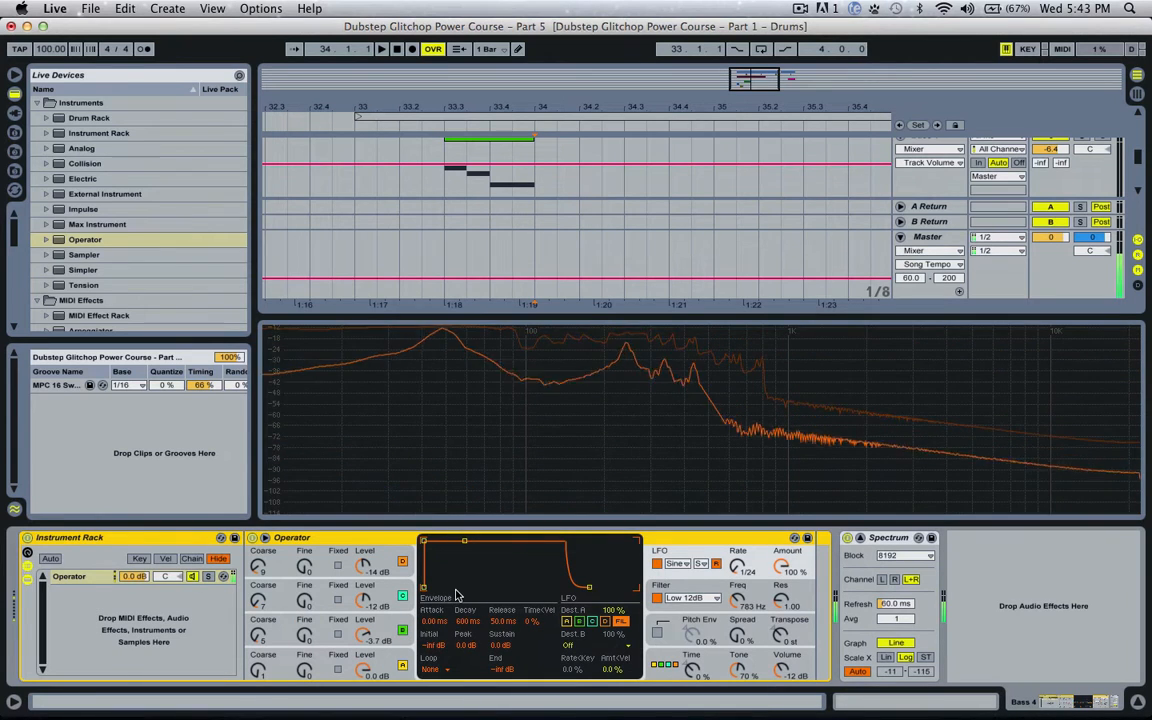
click(75, 580)
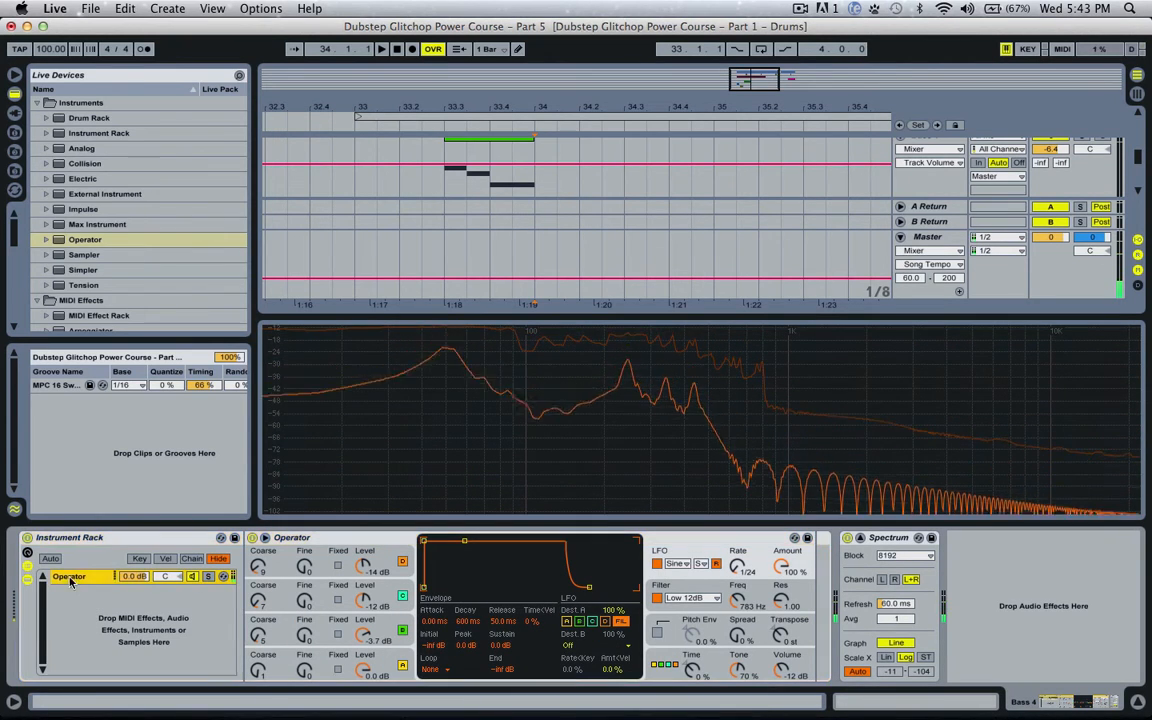
key(super+r)
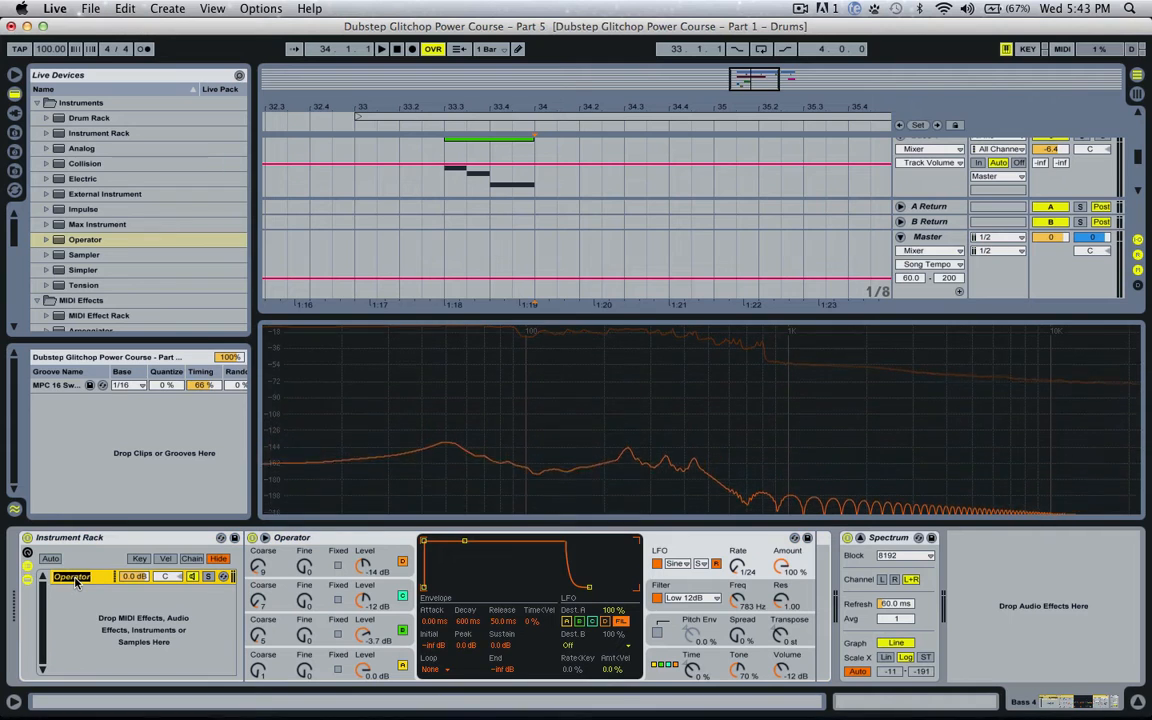
text(Harm)
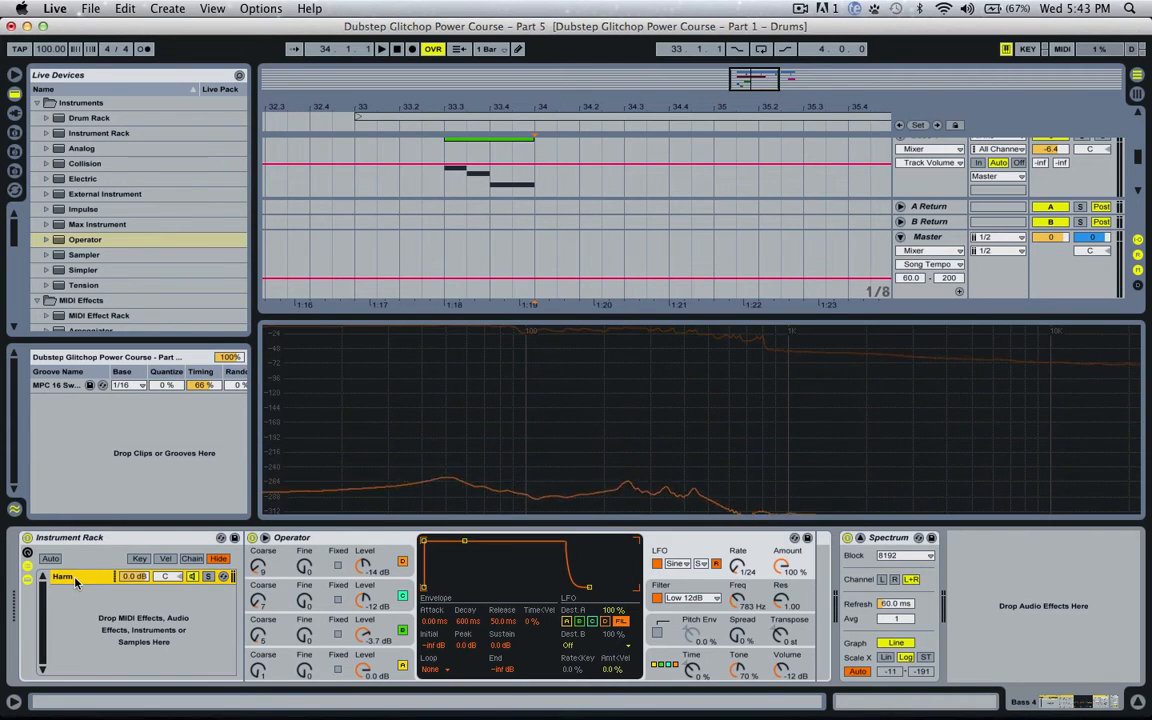
key(Return)
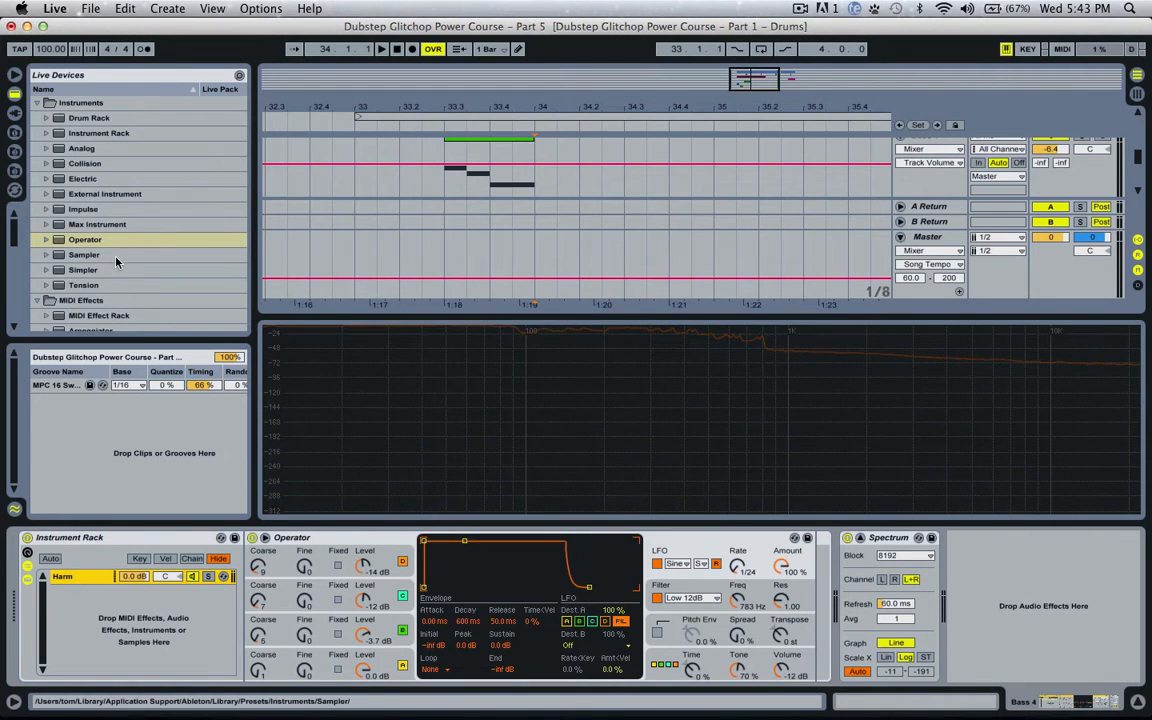
- Add a second Operator as a new chain below Harm in the Instrument Rack
drag(85, 241, 97, 597)
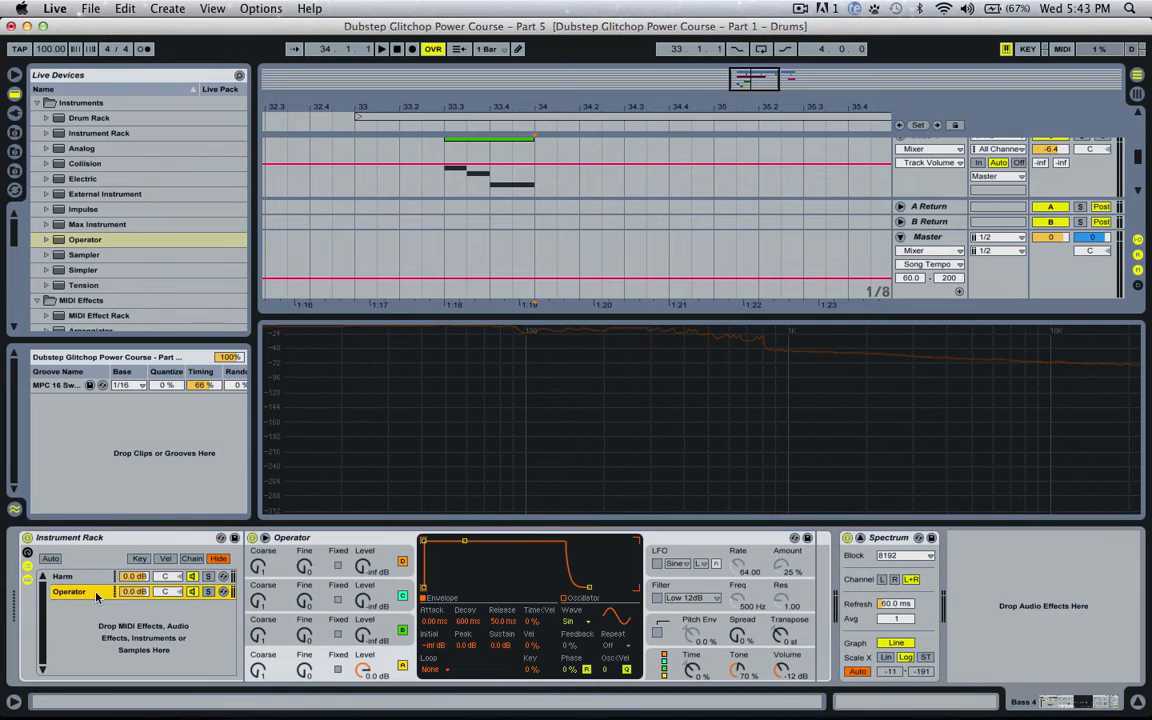
- Set oscillator A of the second Operator to the Saw D wave and enable its LFO and filter
click(573, 621)
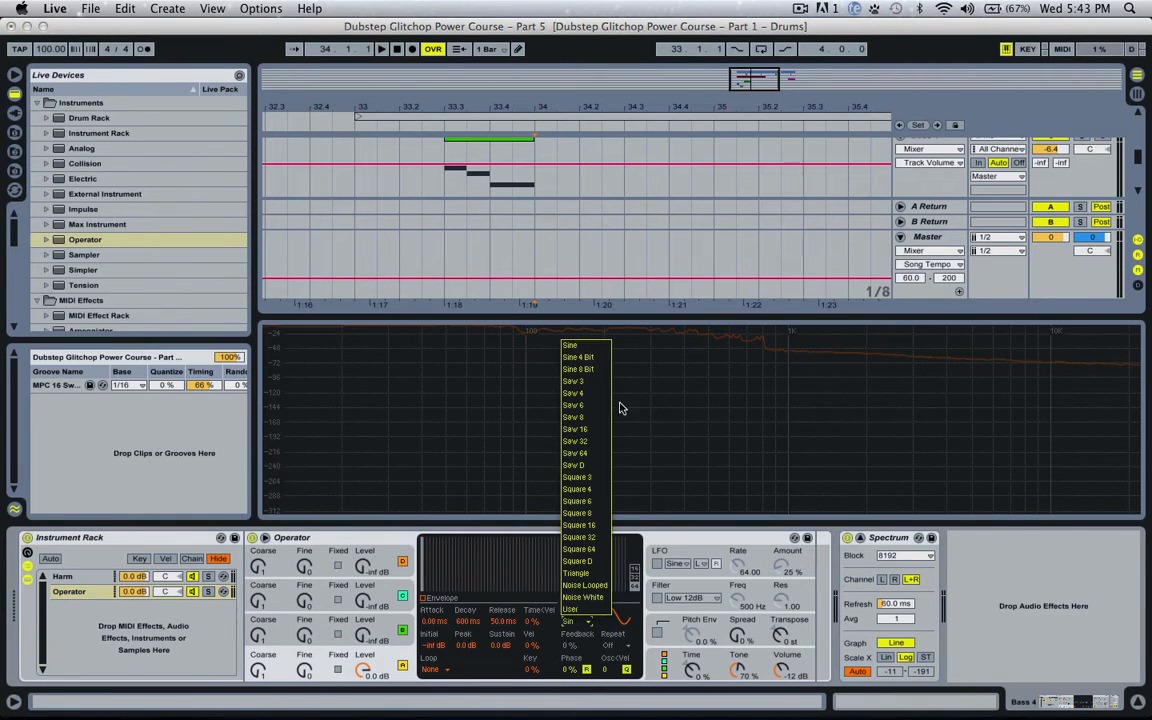
click(576, 466)
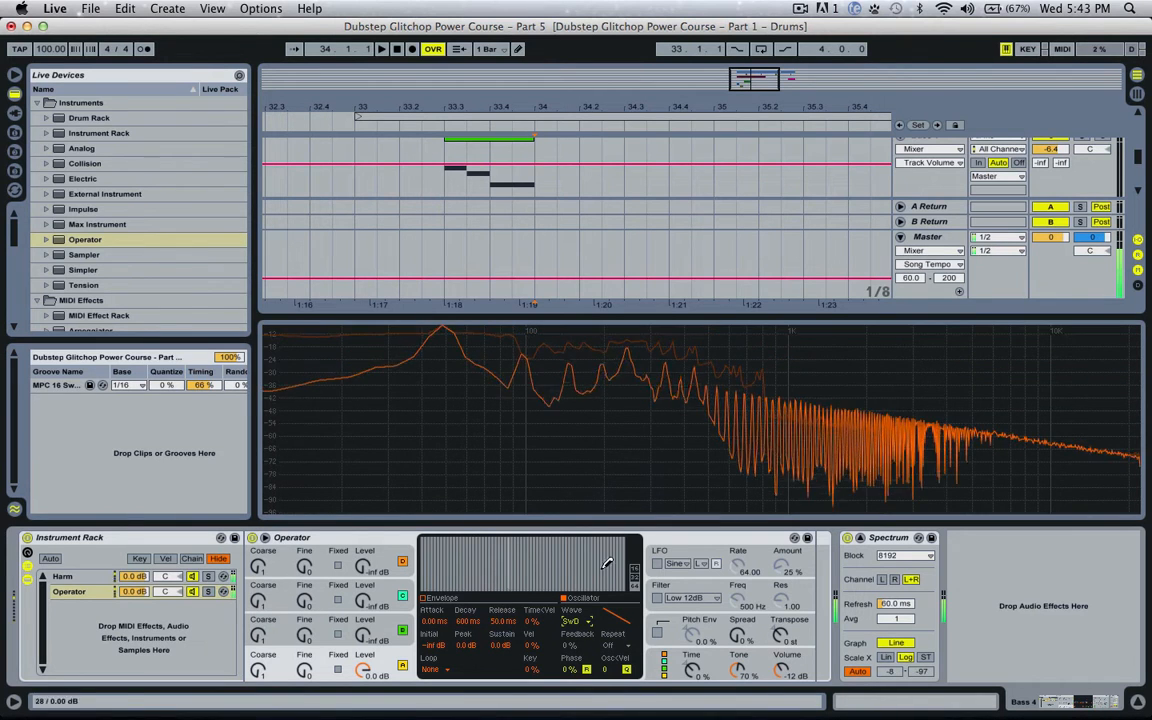
click(657, 564)
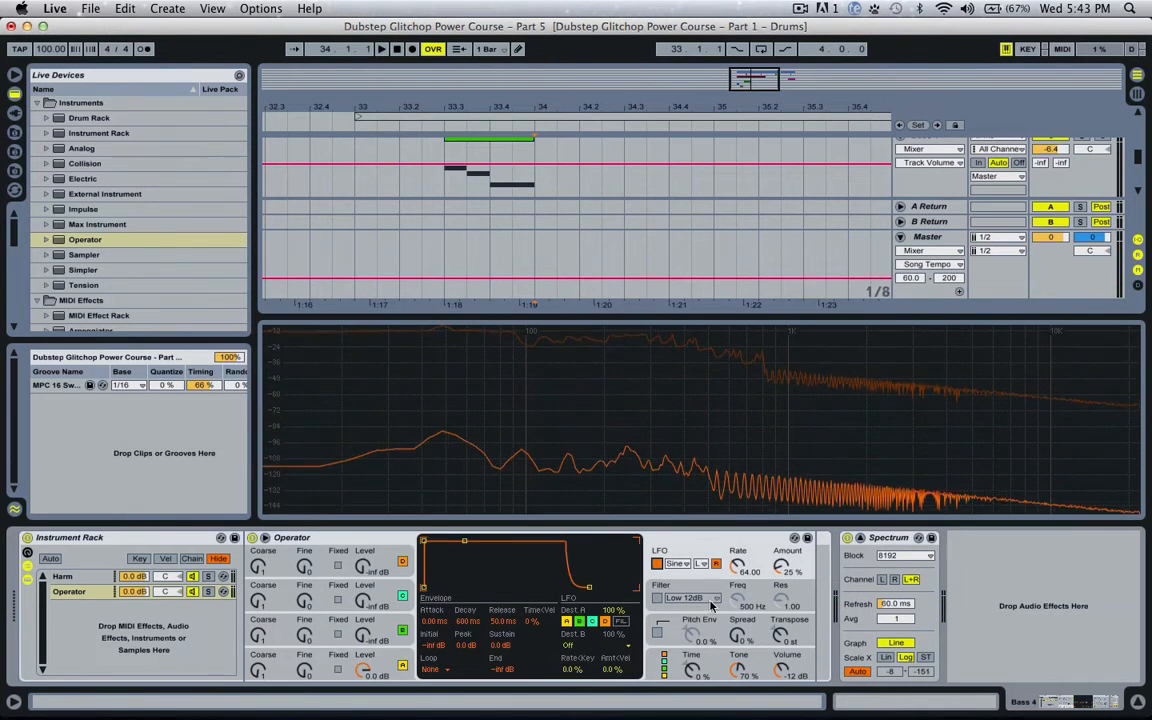
click(658, 598)
- Route the LFO to the filter only, with its range on Sync, Rate 1/24 and Amount 81%
click(579, 621)
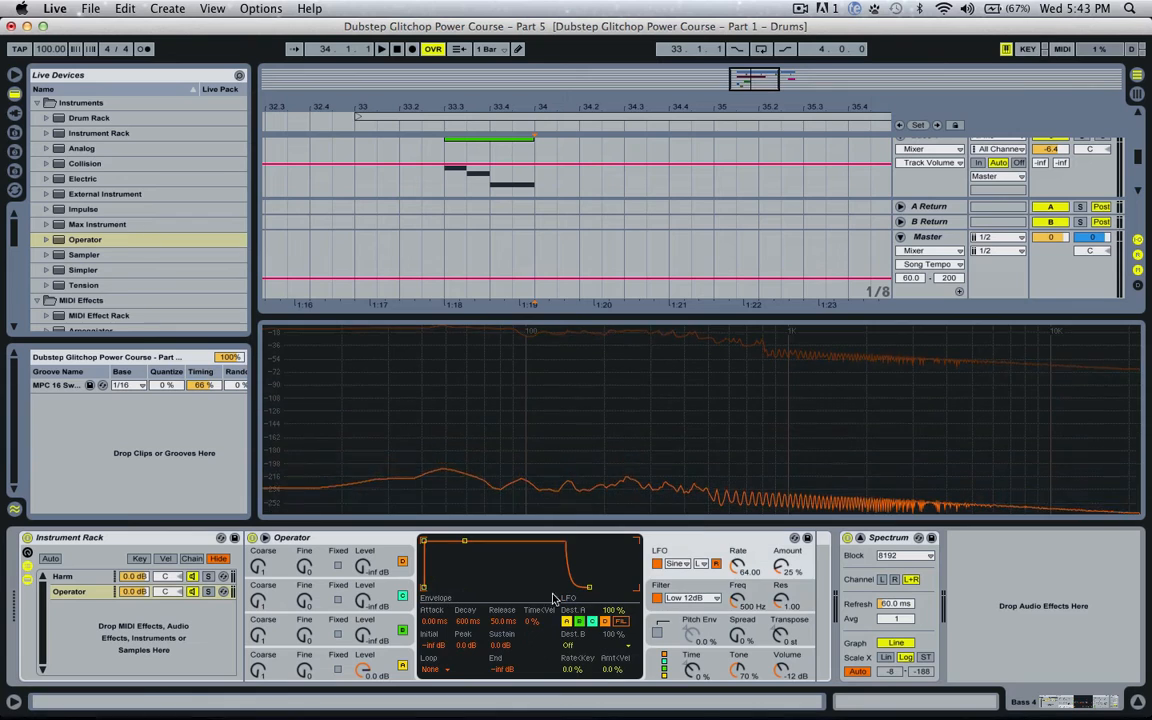
click(580, 622)
click(593, 622)
click(606, 622)
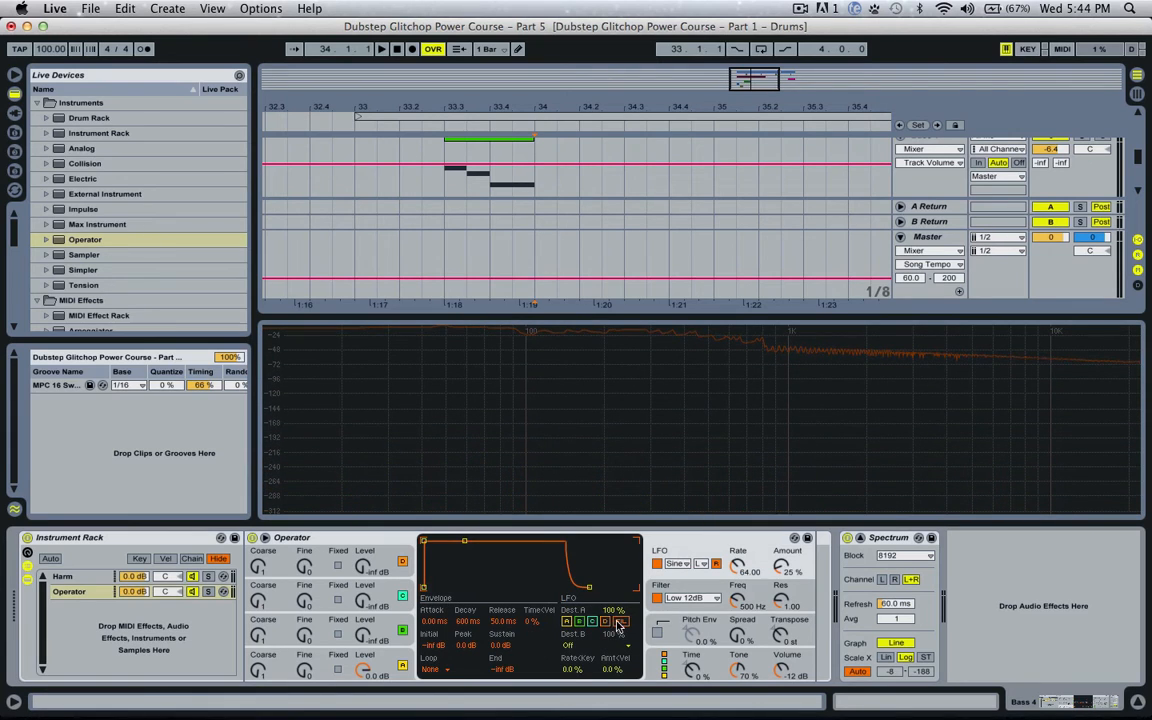
click(701, 565)
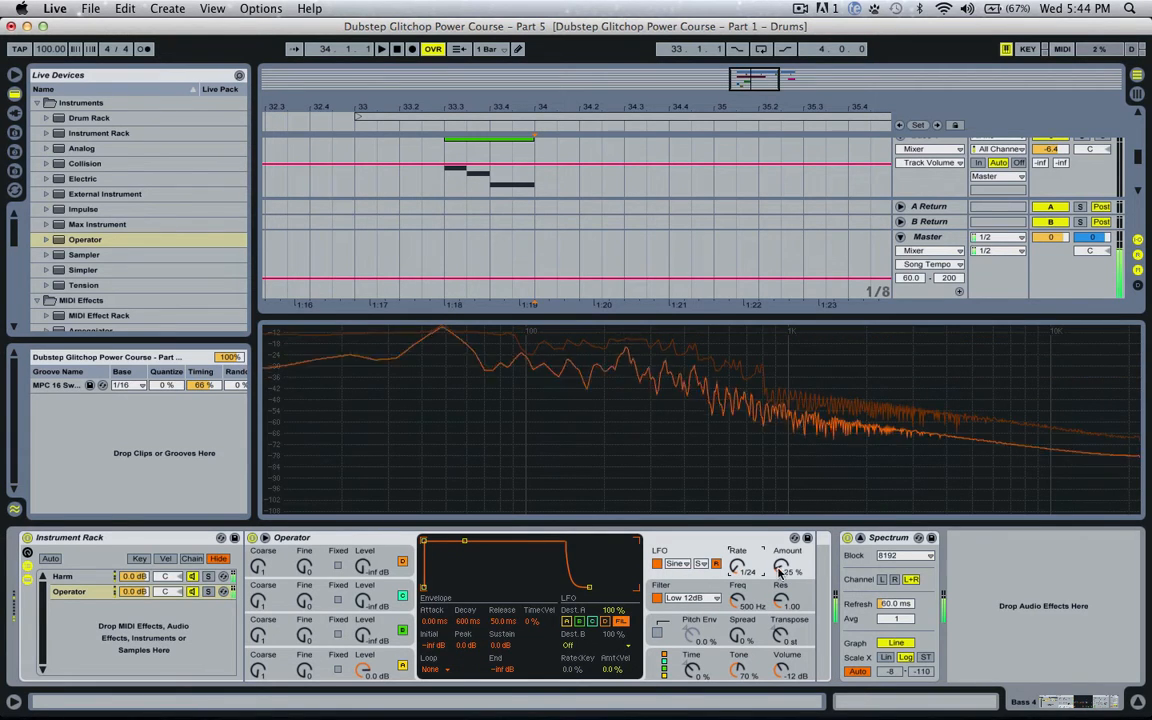
drag(782, 566, 782, 540)
- Try the second Operator's filter as High 12dB at 4.15 kHz with Res 1.91
drag(738, 606, 738, 598)
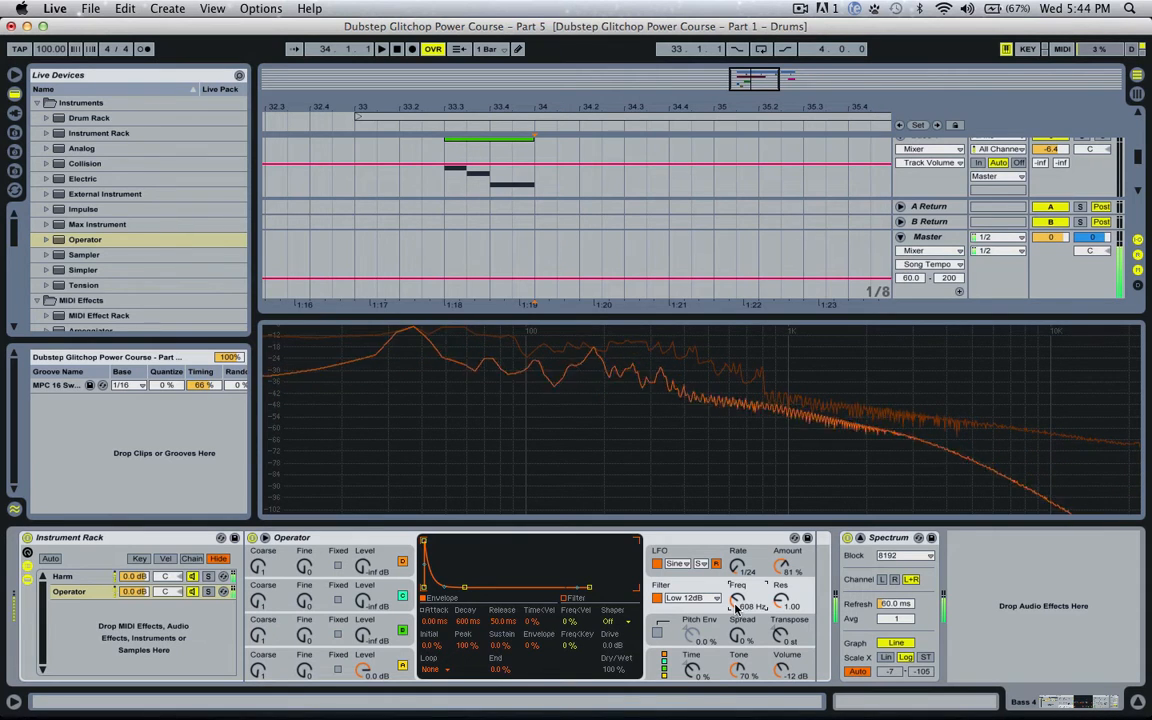
click(684, 598)
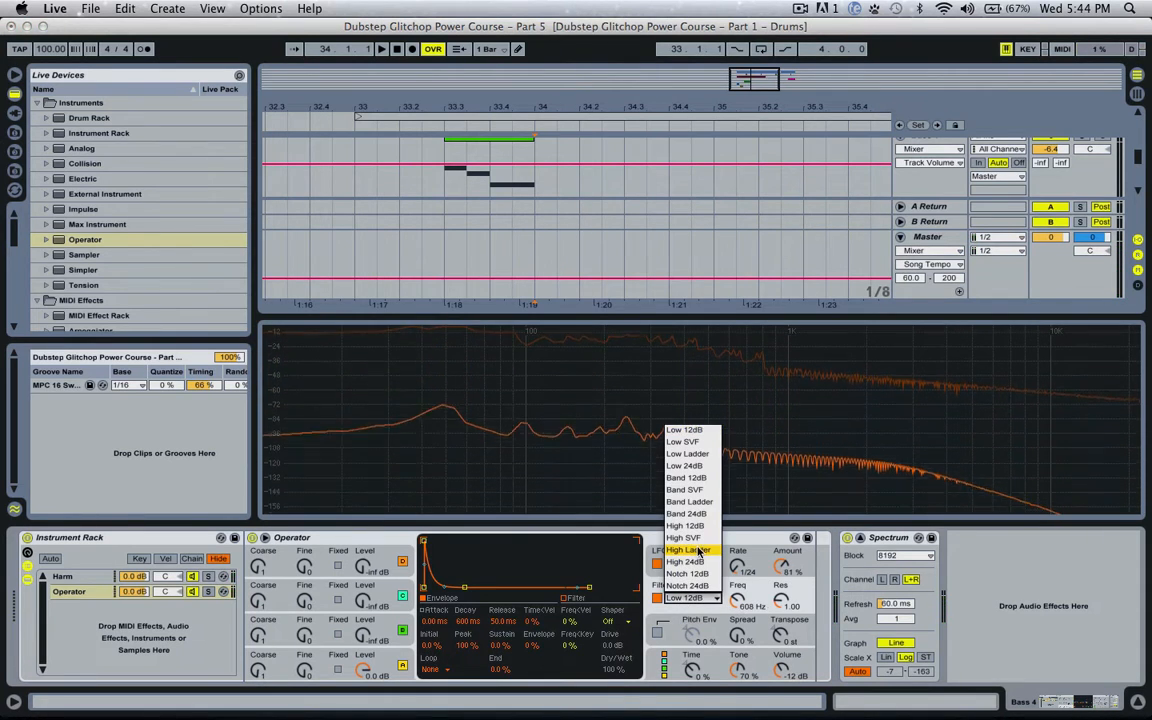
click(703, 526)
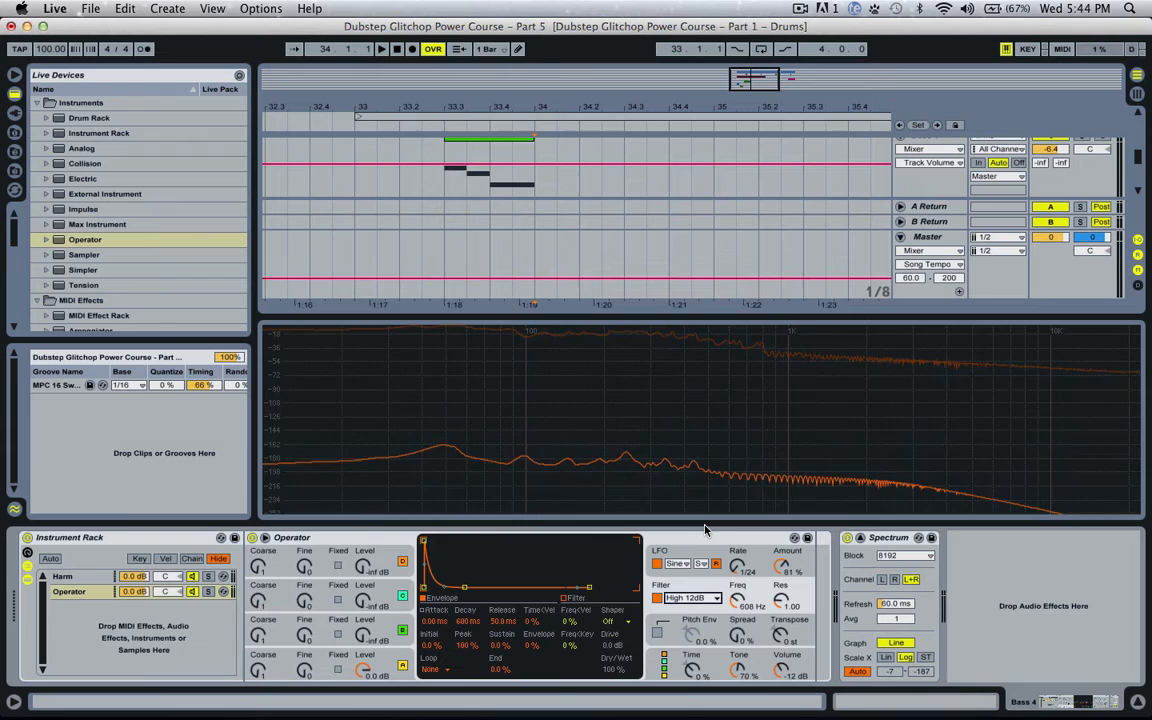
click(576, 599)
drag(528, 574, 588, 566)
- Try the Band 12dB filter type at 3.01 kHz on the second Operator
click(680, 597)
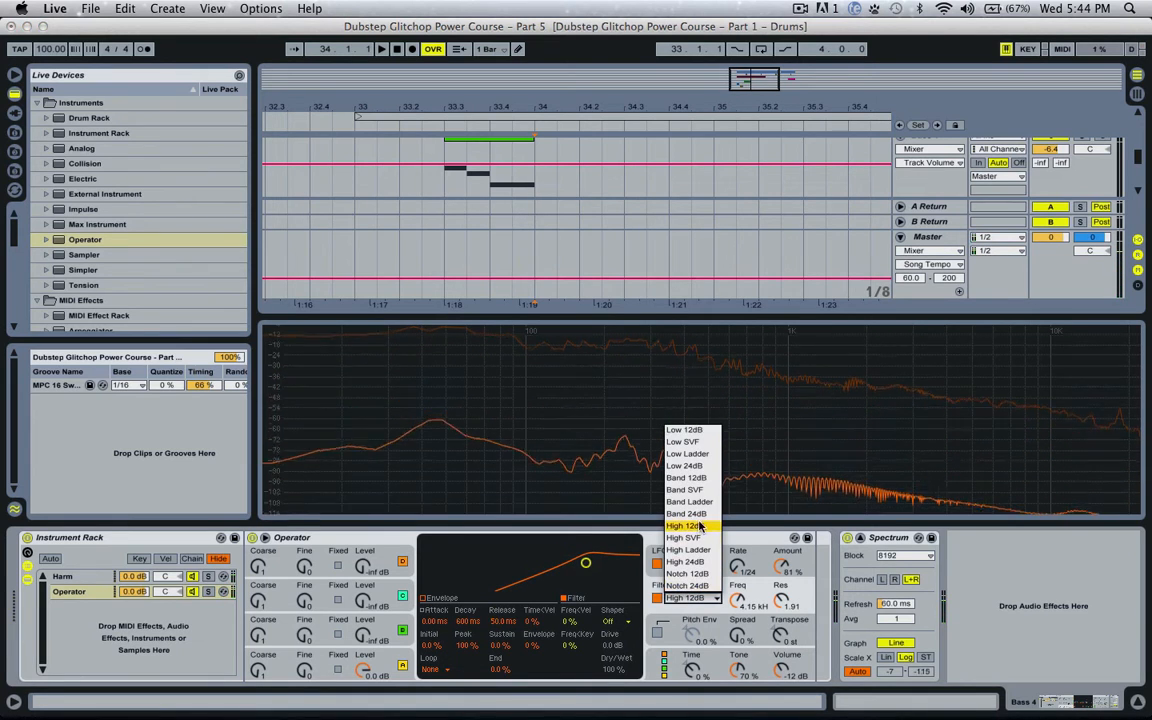
click(697, 485)
mouse_move(585, 563)
mouse_down()
mouse_move(558, 545)
mouse_move(530, 552)
mouse_move(576, 550)
mouse_move(560, 562)
mouse_move(576, 563)
mouse_up()
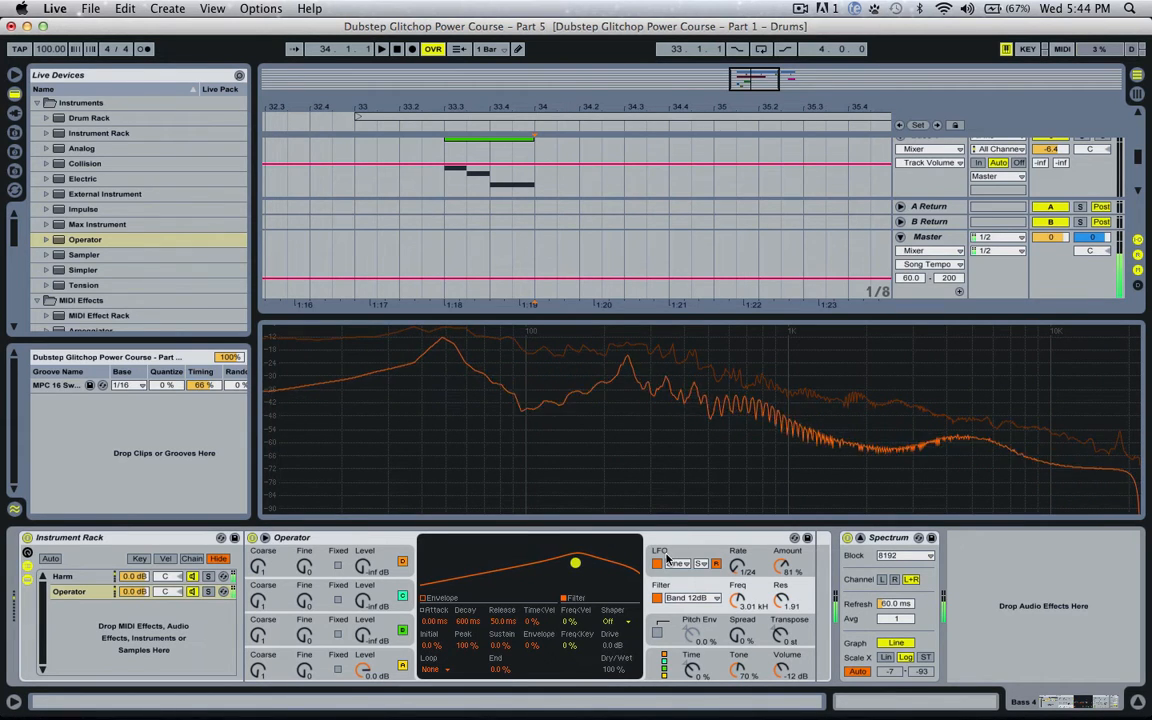
- Show the Instrument Rack's macro controls and map the second Operator's LFO Rate to Macro 1
click(28, 555)
click(28, 555)
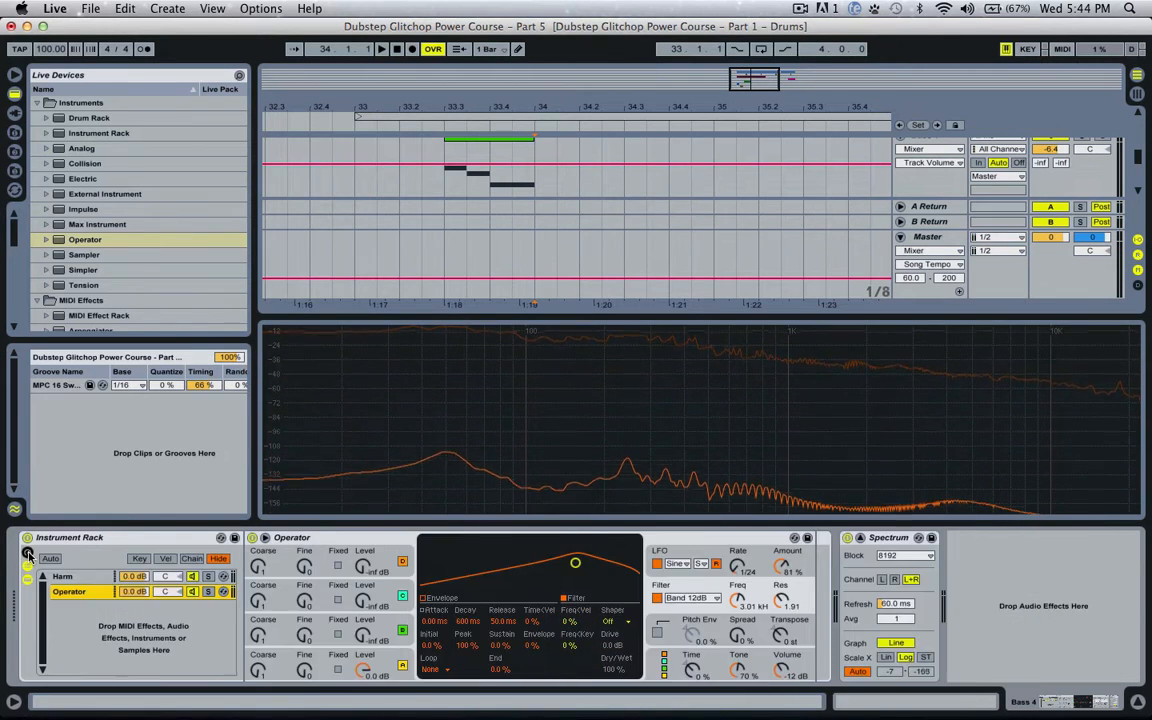
click(28, 555)
click(150, 537)
click(913, 568)
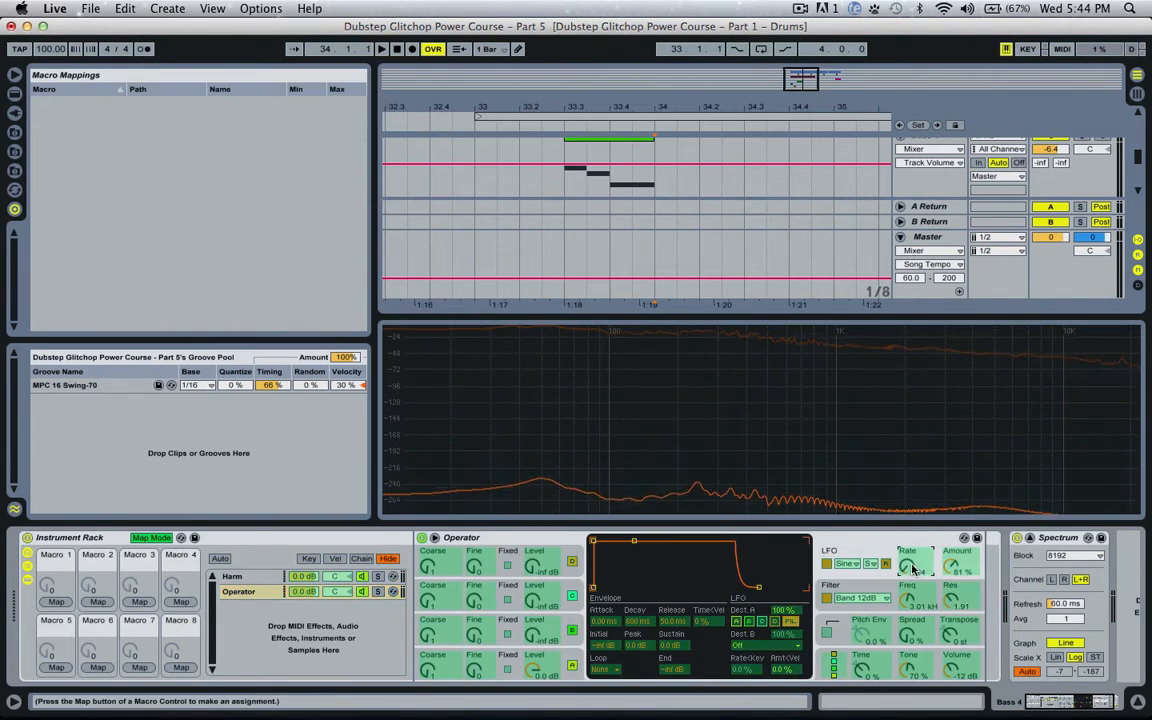
click(52, 603)
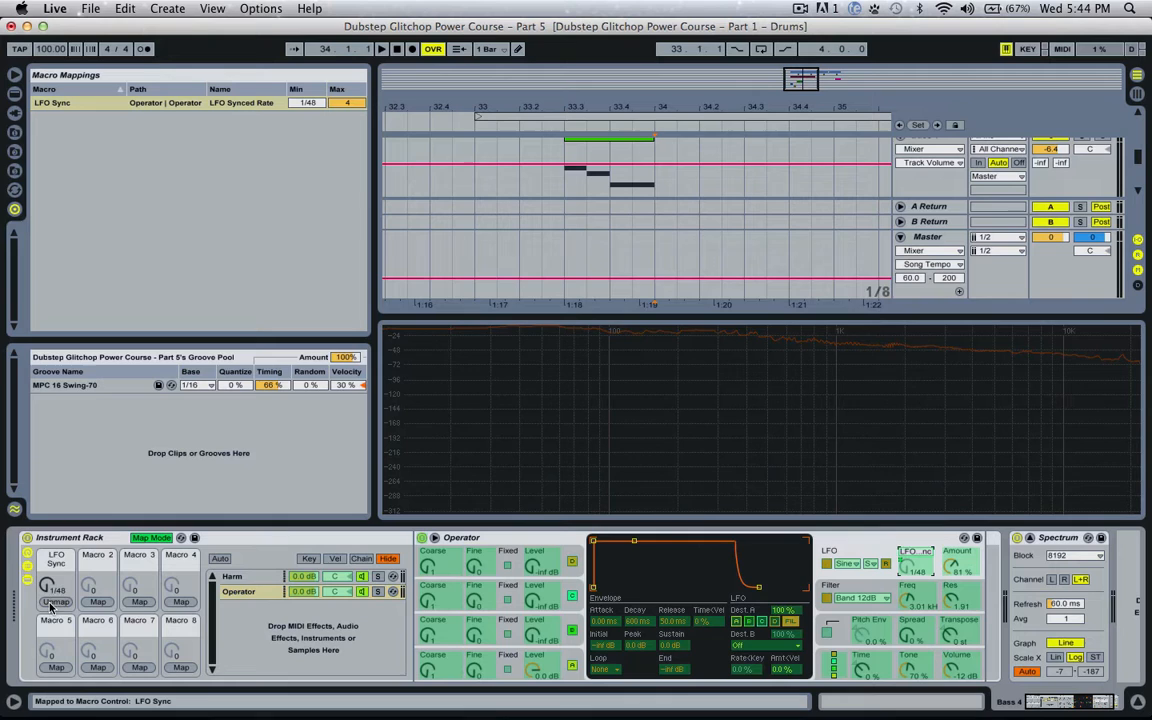
- Map the Harm chain's LFO Rate to the same LFO Sync macro and leave Map Mode
click(236, 580)
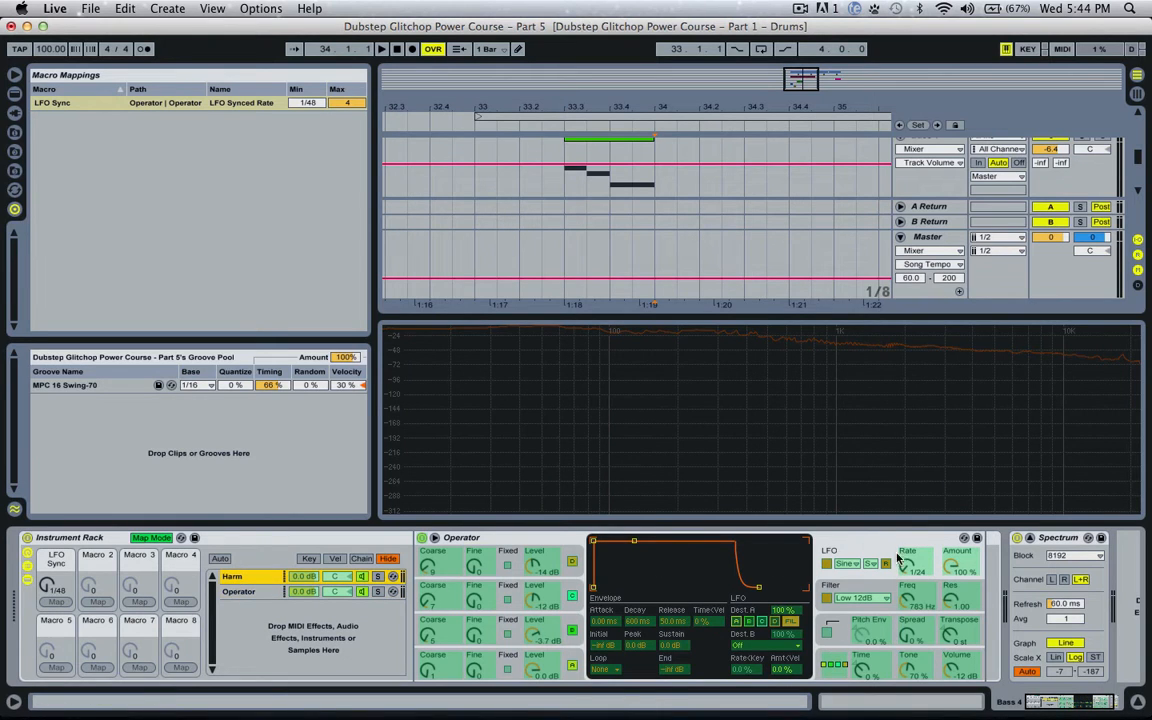
click(904, 566)
click(54, 602)
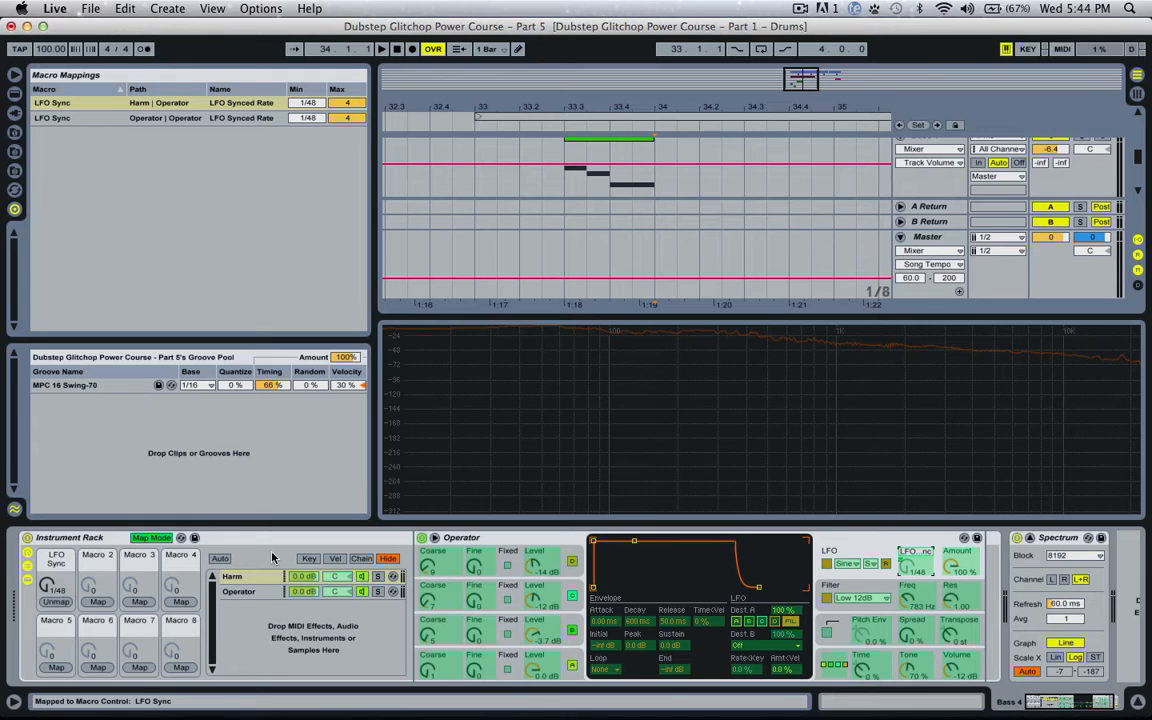
click(151, 537)
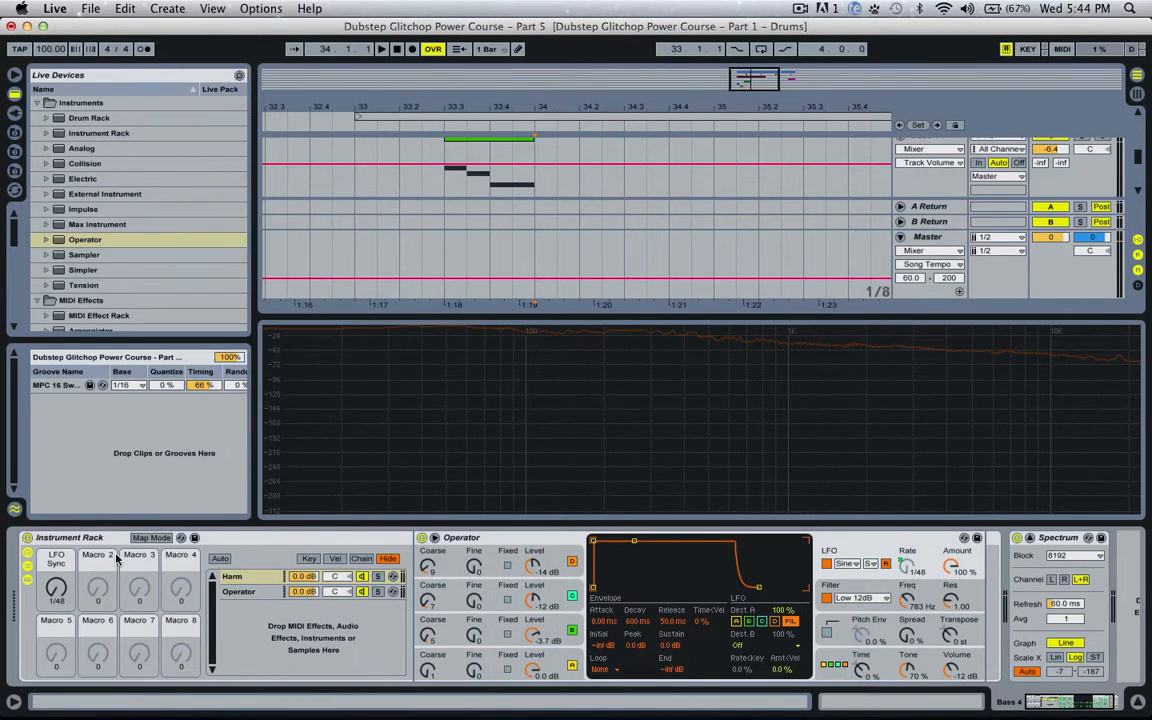
- Try the LFO Sync macro at rates such as 1/12 and 1/16 while a note plays
click(150, 538)
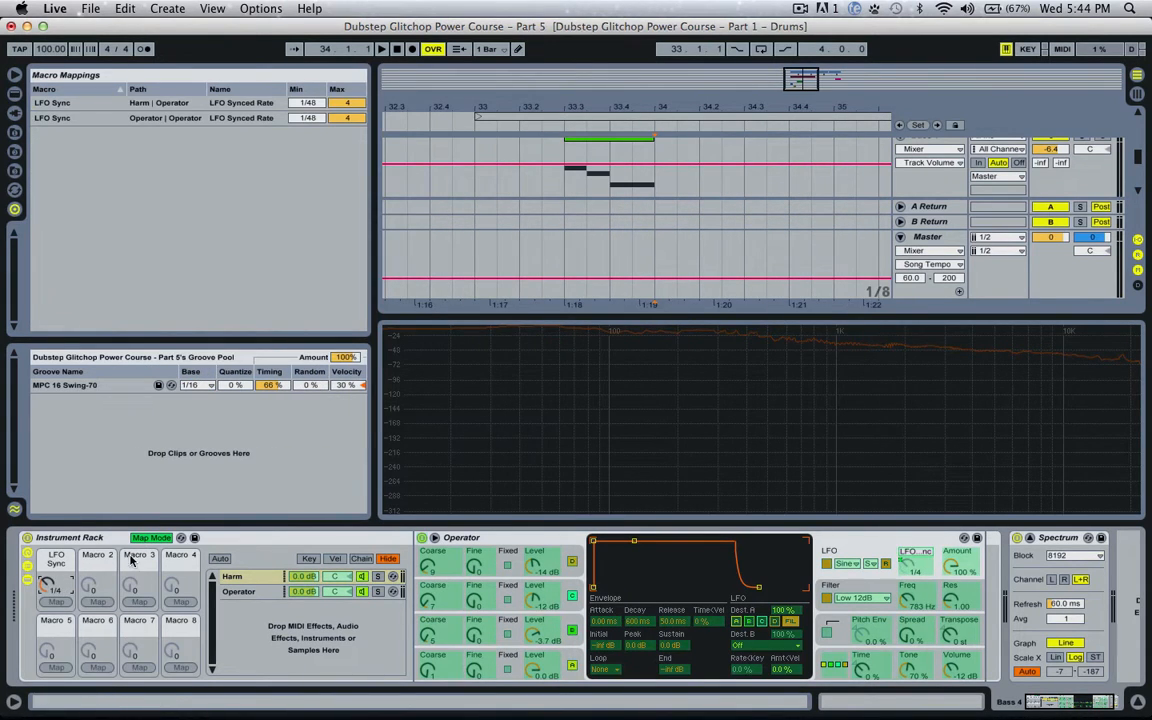
click(150, 538)
drag(57, 586, 57, 608)
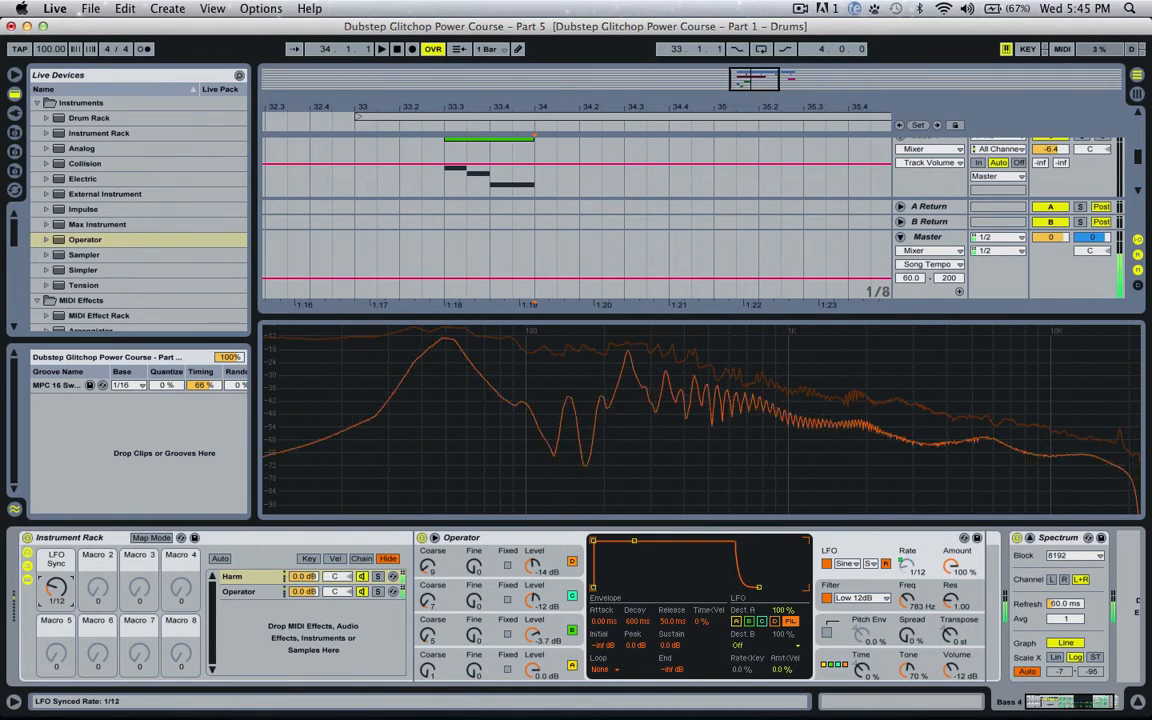
drag(57, 588, 57, 593)
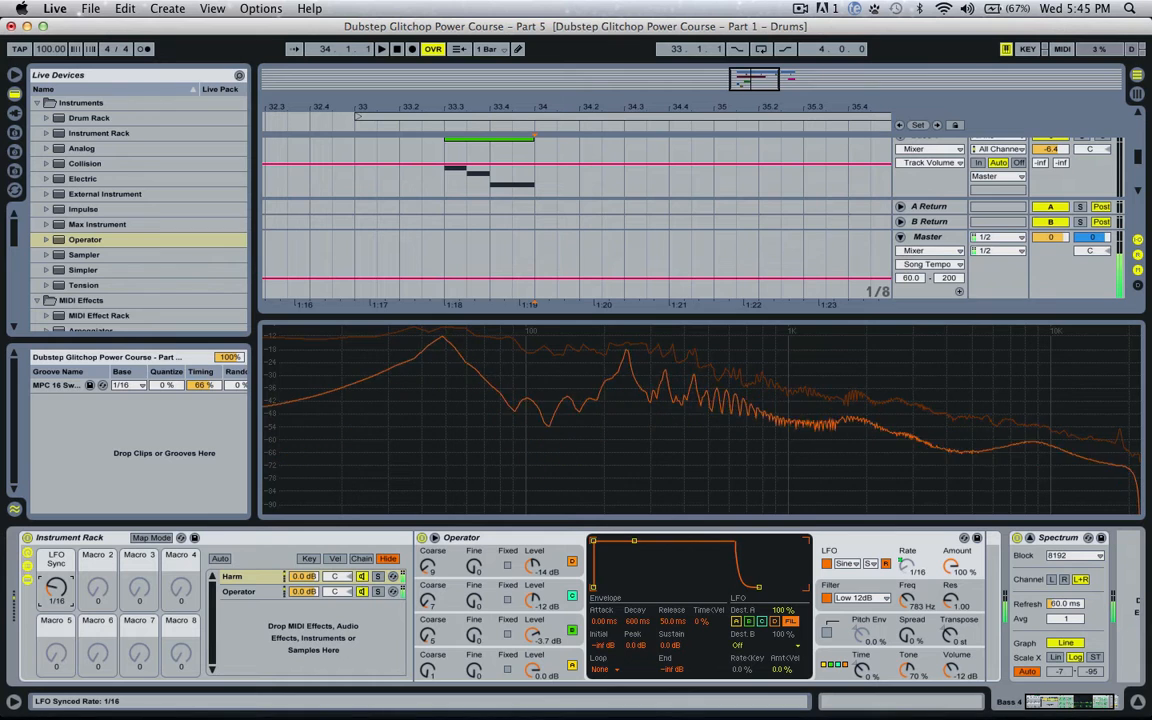
- Set the Operator chain's filter to Low 12dB at 253 Hz with Res 1.14, and audition it with the LFO Sync macro
click(240, 591)
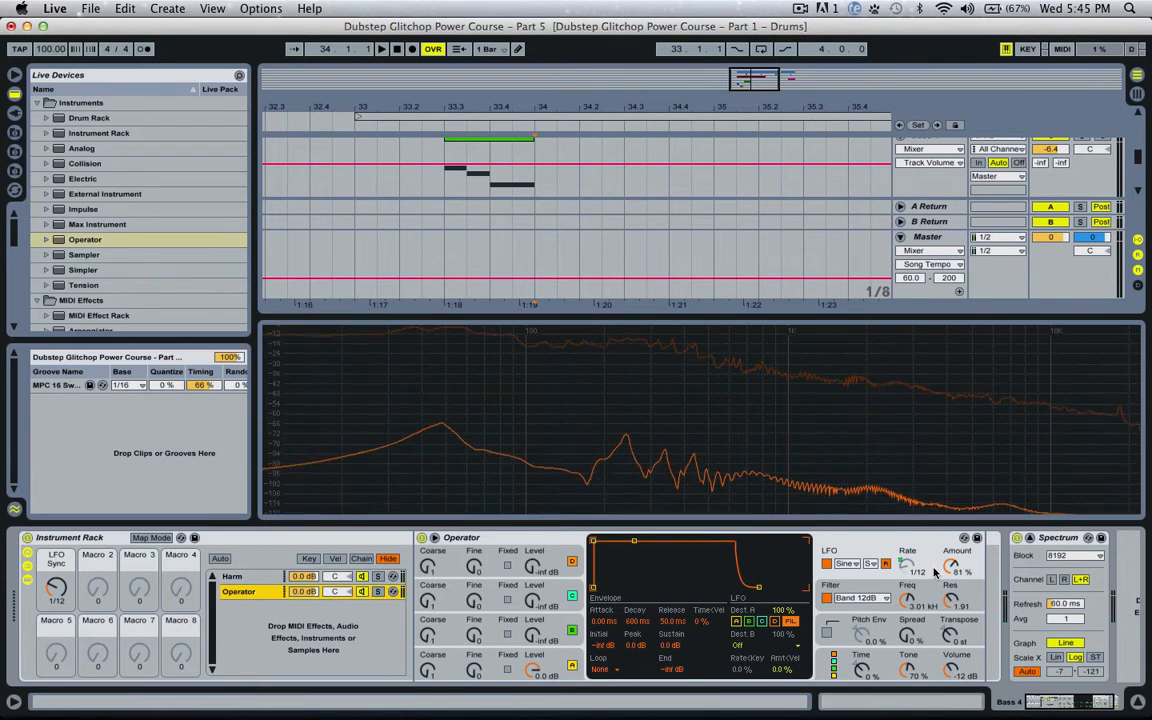
click(850, 598)
click(855, 431)
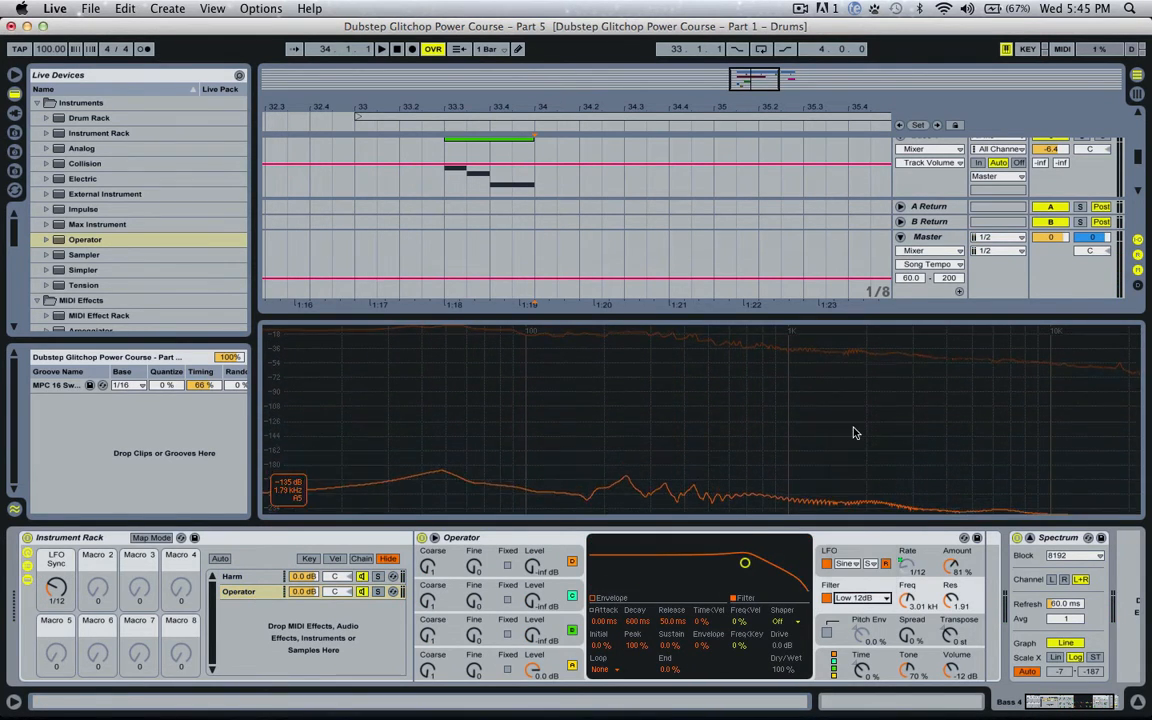
drag(745, 563, 664, 569)
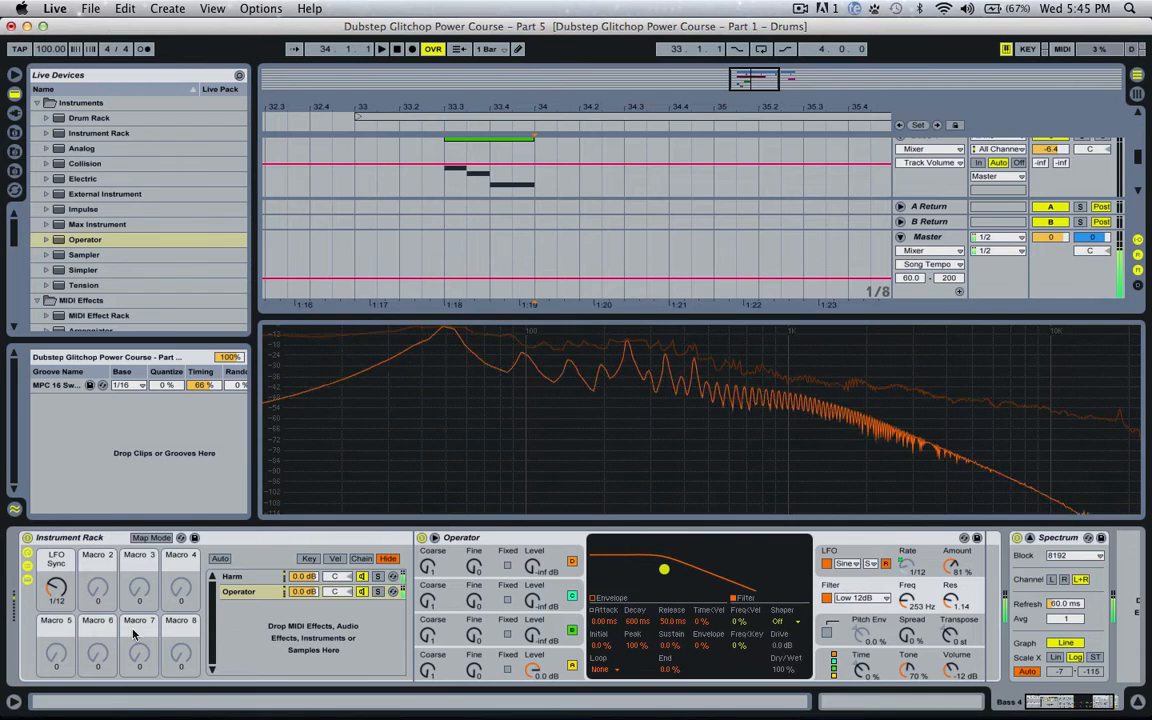
mouse_move(57, 588)
mouse_down()
mouse_move(57, 568)
mouse_move(57, 584)
mouse_up()
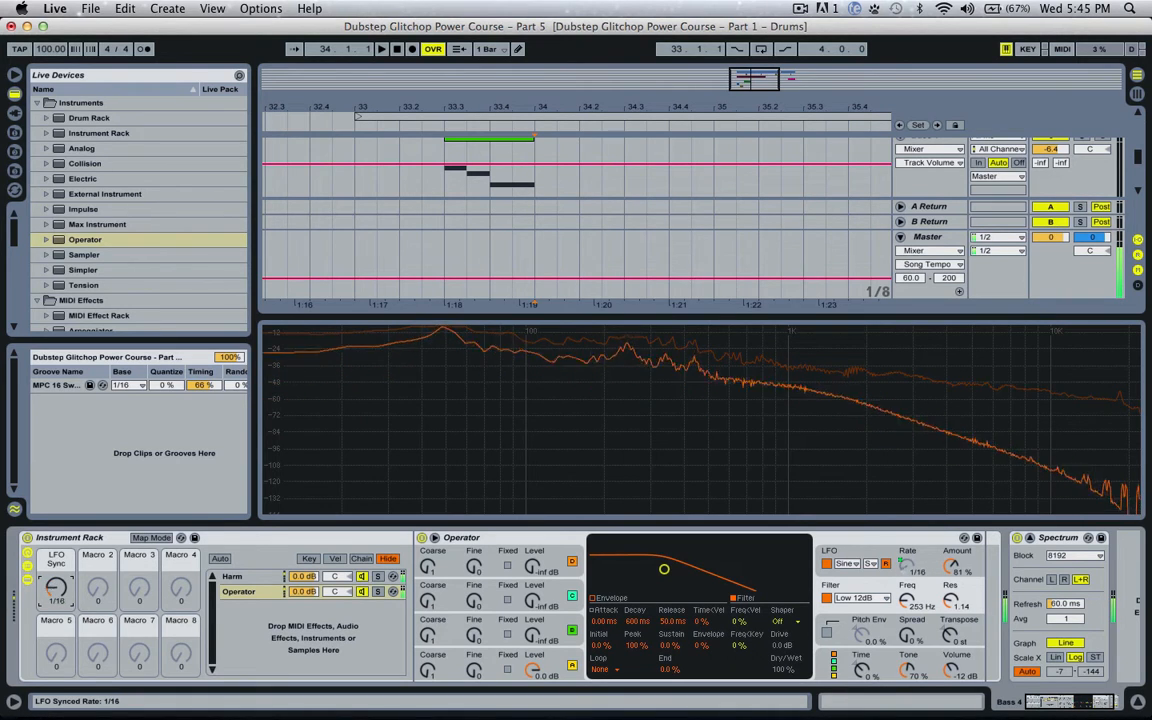
- Rename the Operator chain Saw and set its Operator's Spread to 100%, auditioning it with the LFO Sync macro
click(909, 638)
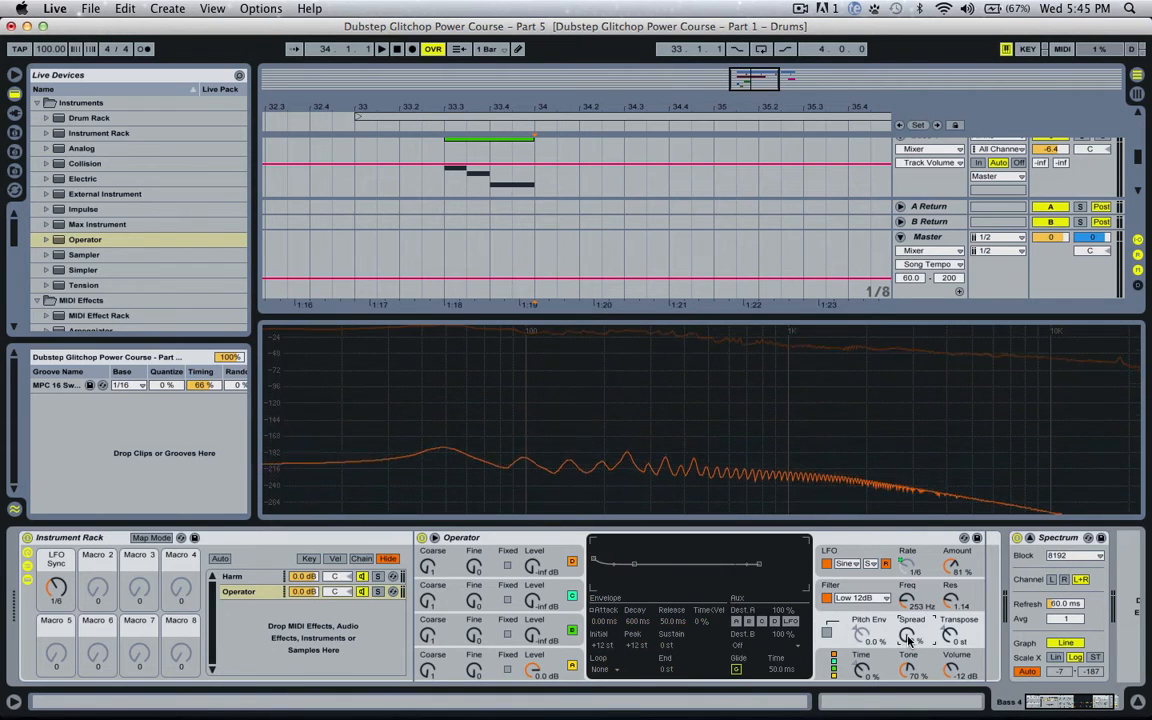
double_click(256, 590)
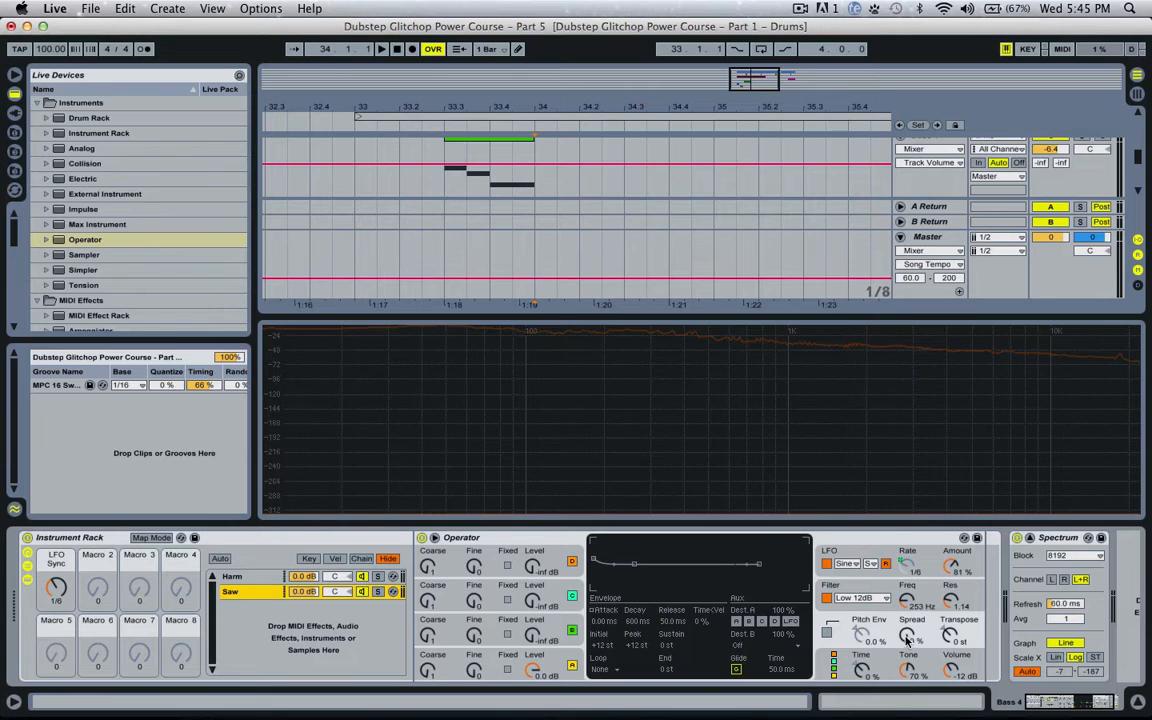
mouse_move(57, 588)
mouse_down()
mouse_move(57, 610)
mouse_move(57, 584)
mouse_move(57, 596)
mouse_up()
- Set the Saw chain's LFO Amount to 100% and the LFO Sync macro to 1/8
click(955, 566)
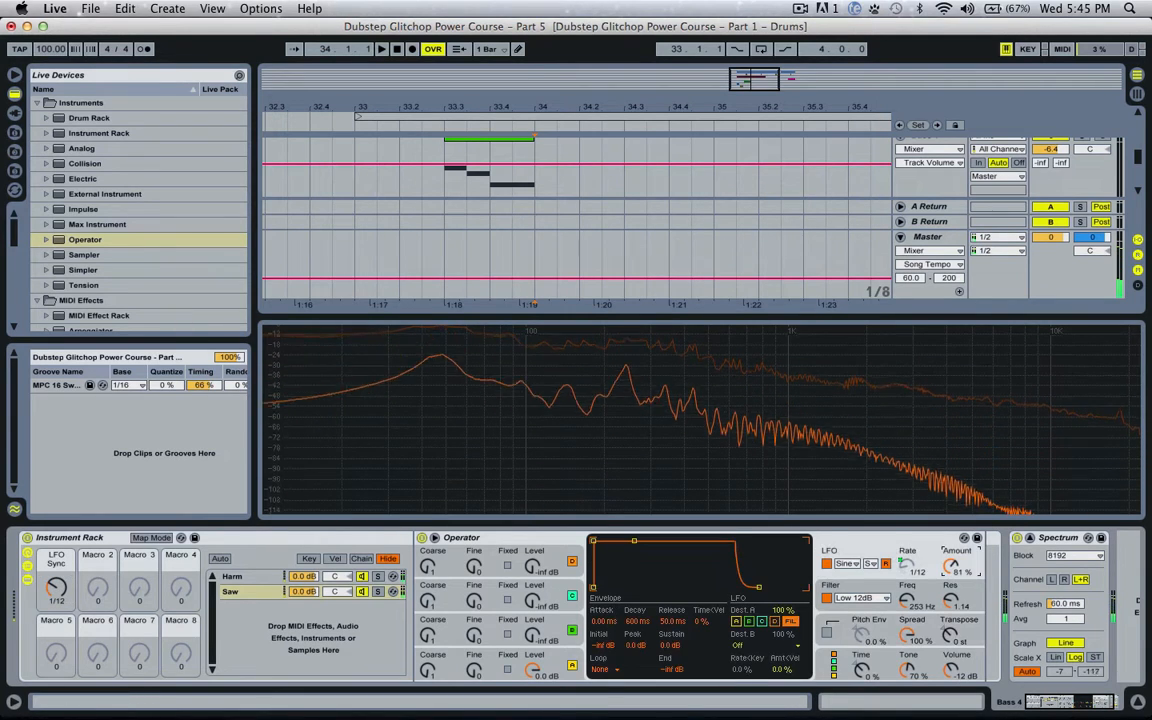
drag(951, 566, 951, 547)
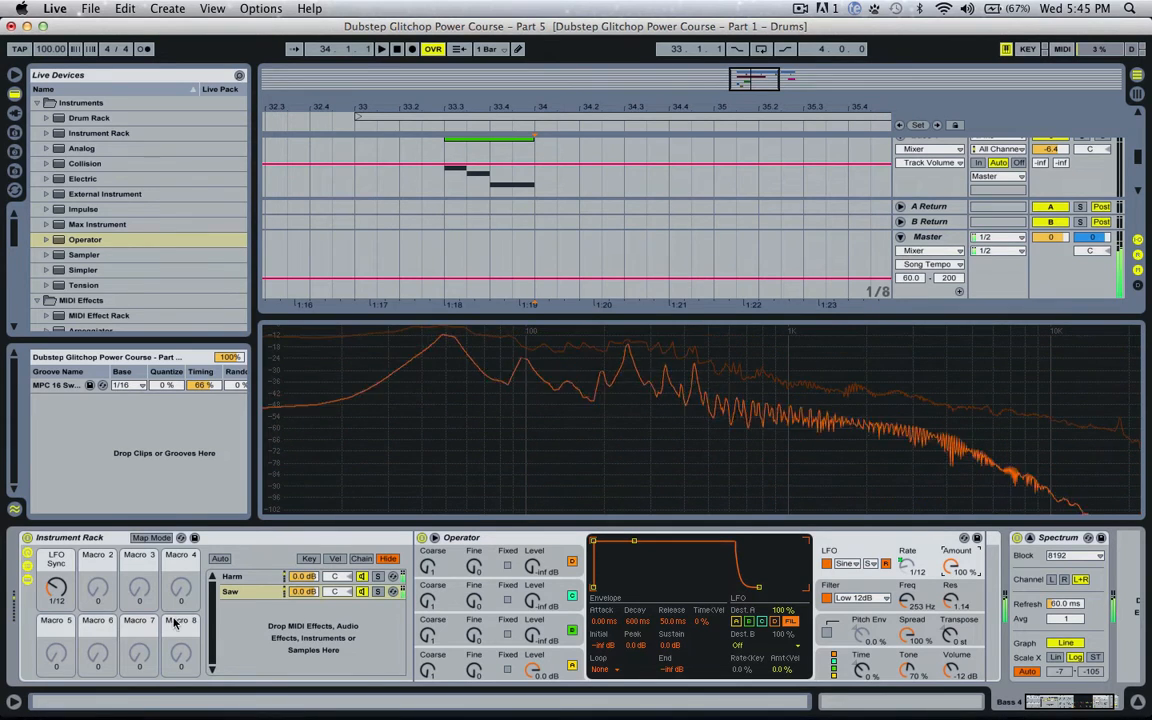
drag(57, 586, 57, 592)
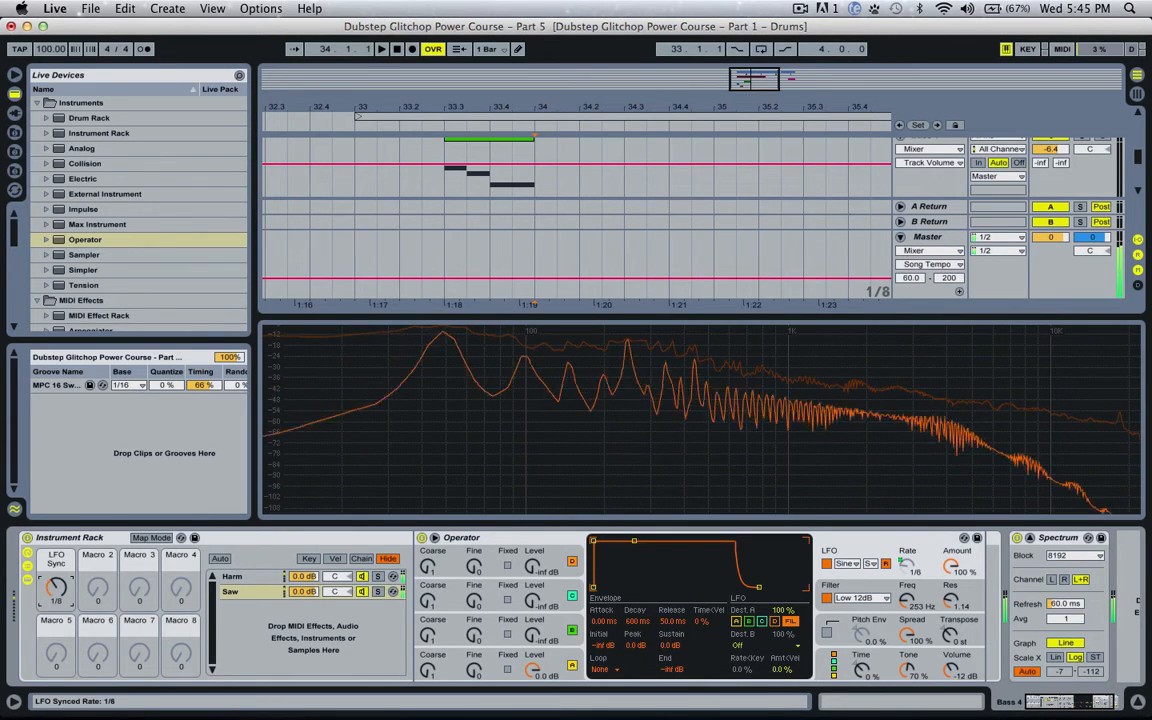
- Collapse the Spectrum display, hide the device view, and play the arrangement from 33.1.1 past the Bass 1 clip's start
click(1029, 540)
click(345, 180)
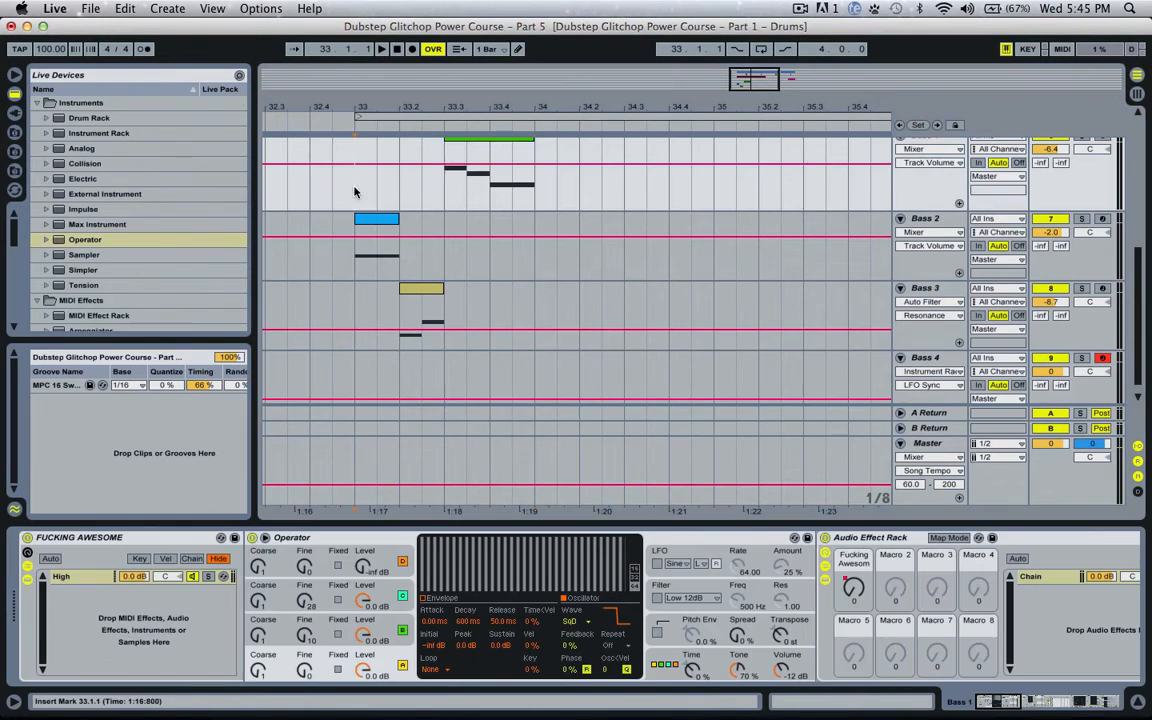
click(1133, 700)
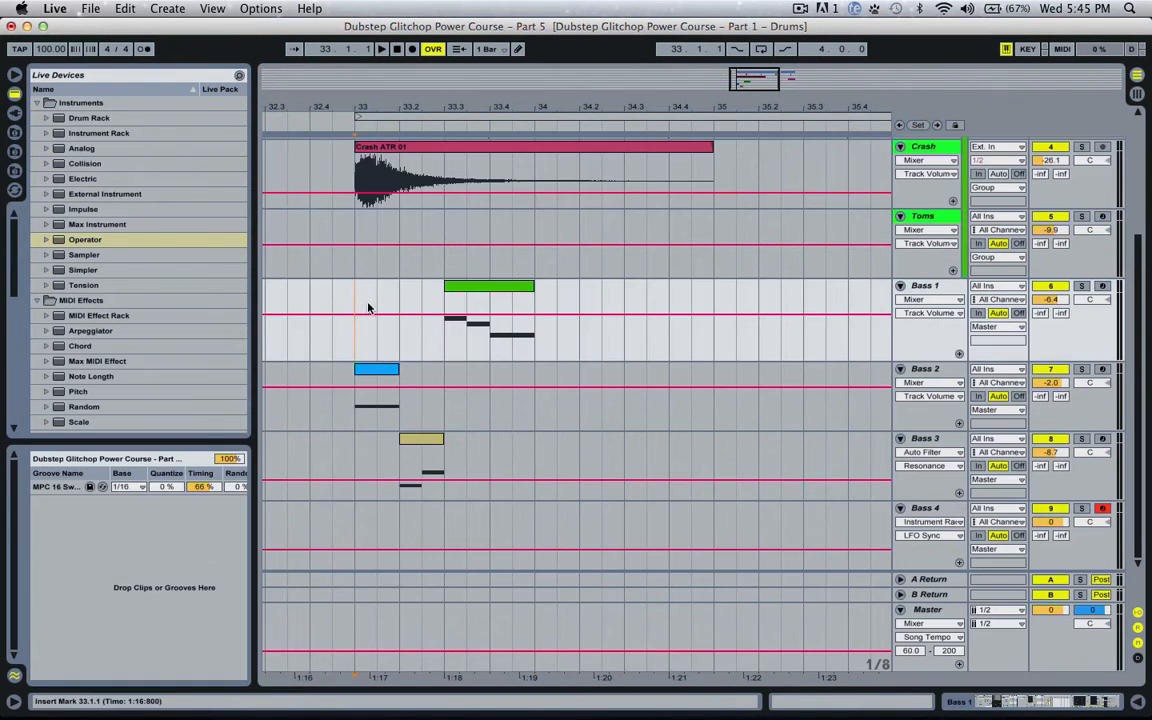
key(space)
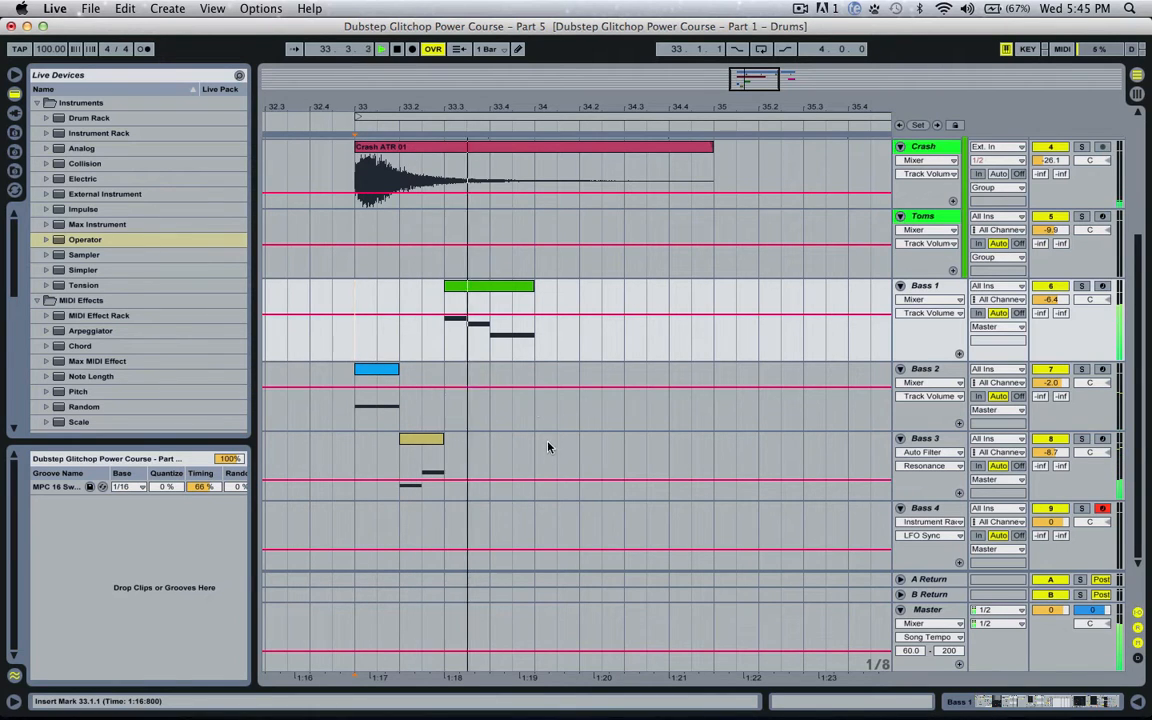
key(space)
- Insert an empty MIDI clip on the Bass 4 track from 34.1.1 to 34.2.1 and open its note editor
drag(538, 449, 578, 450)
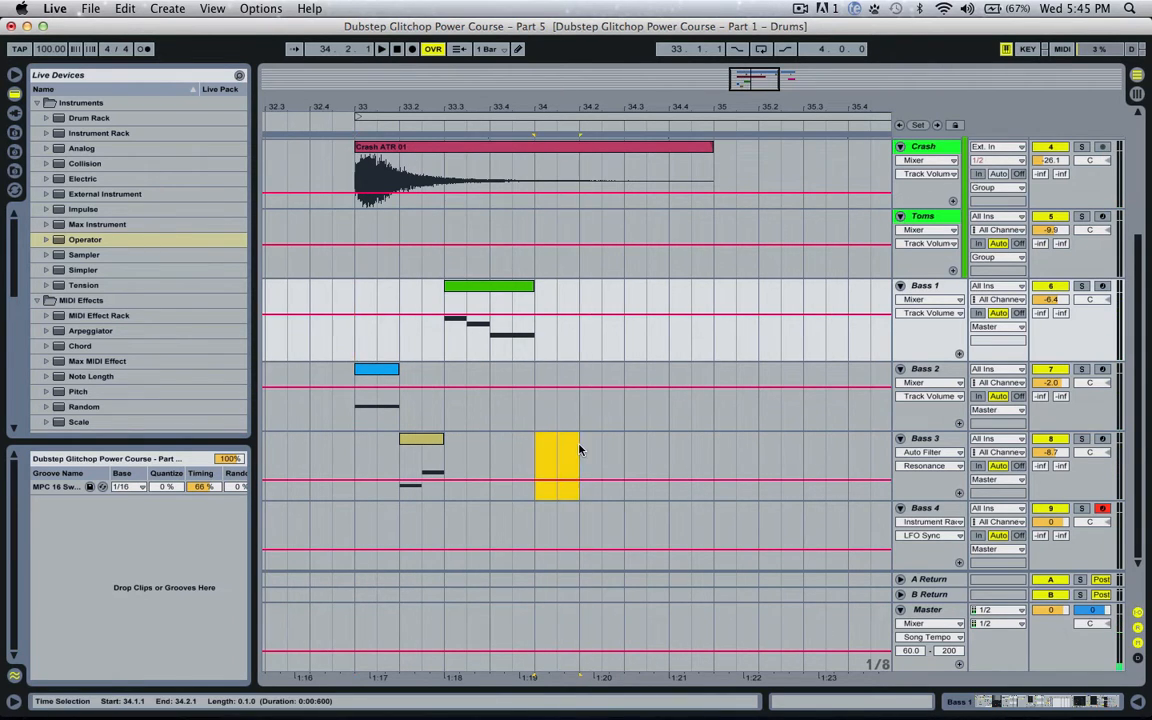
drag(538, 510, 573, 513)
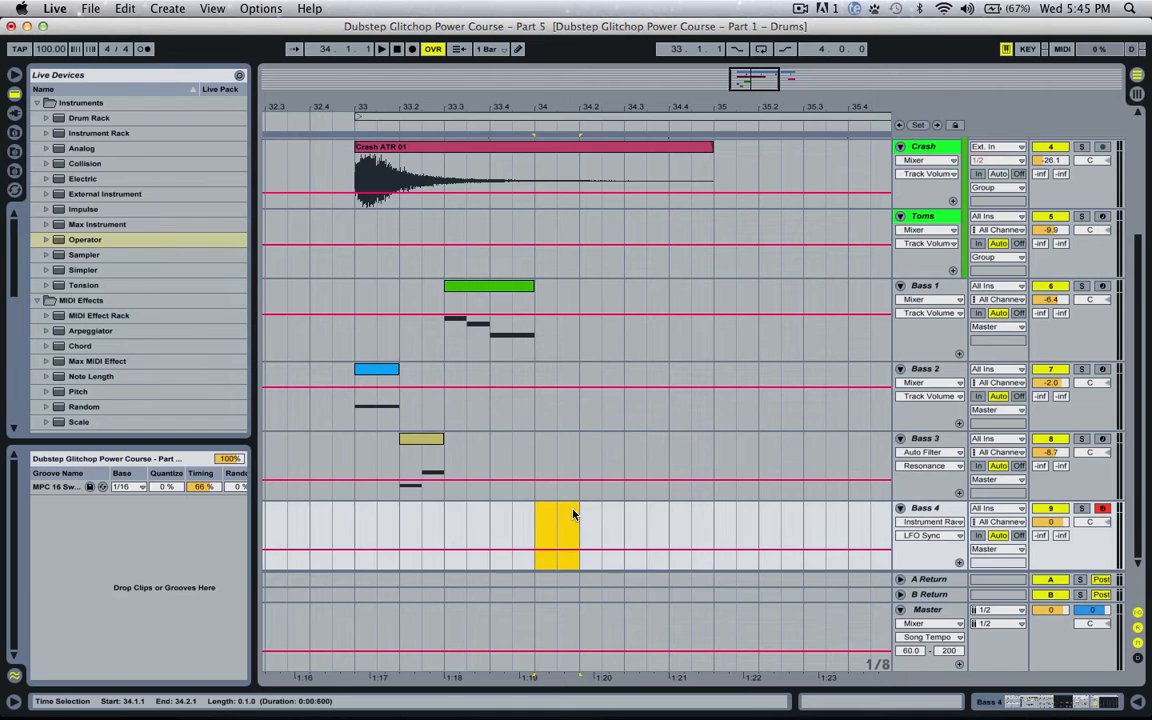
key(super+shift+m)
double_click(571, 514)
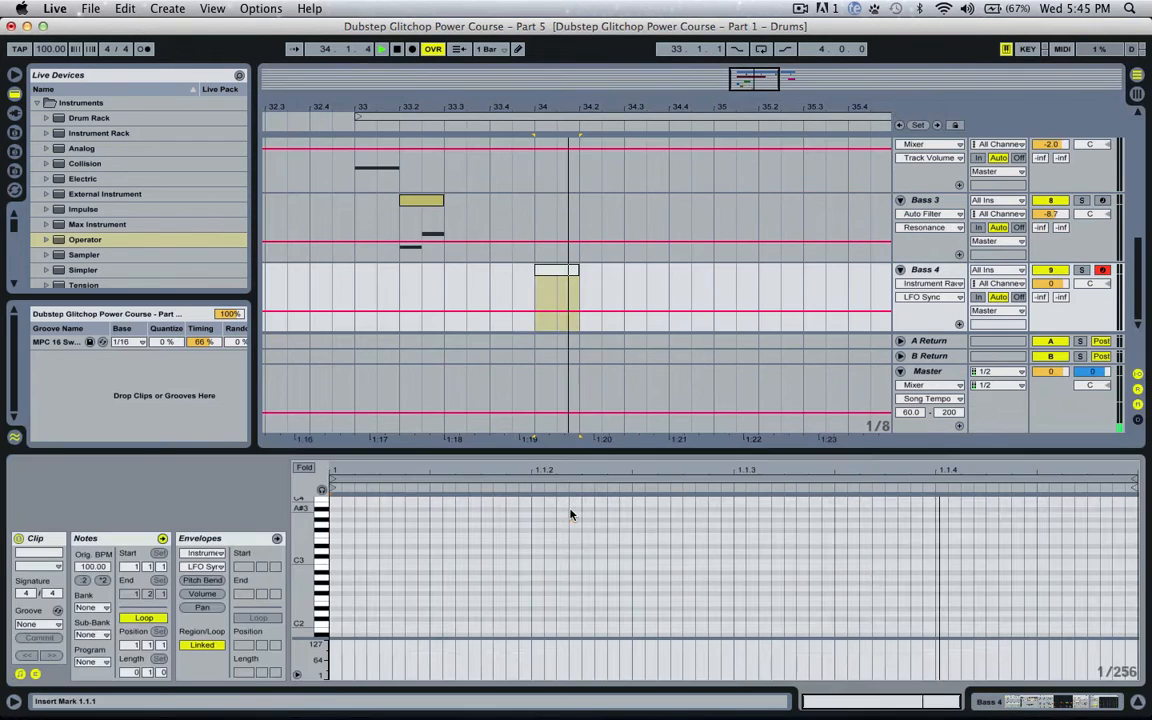
- Draw a D3 note across the whole Bass 4 clip, transpose it down three octaves, and play the result
mouse_move(335, 550)
mouse_down()
mouse_move(1141, 545)
mouse_move(1110, 549)
mouse_up()
key(space)
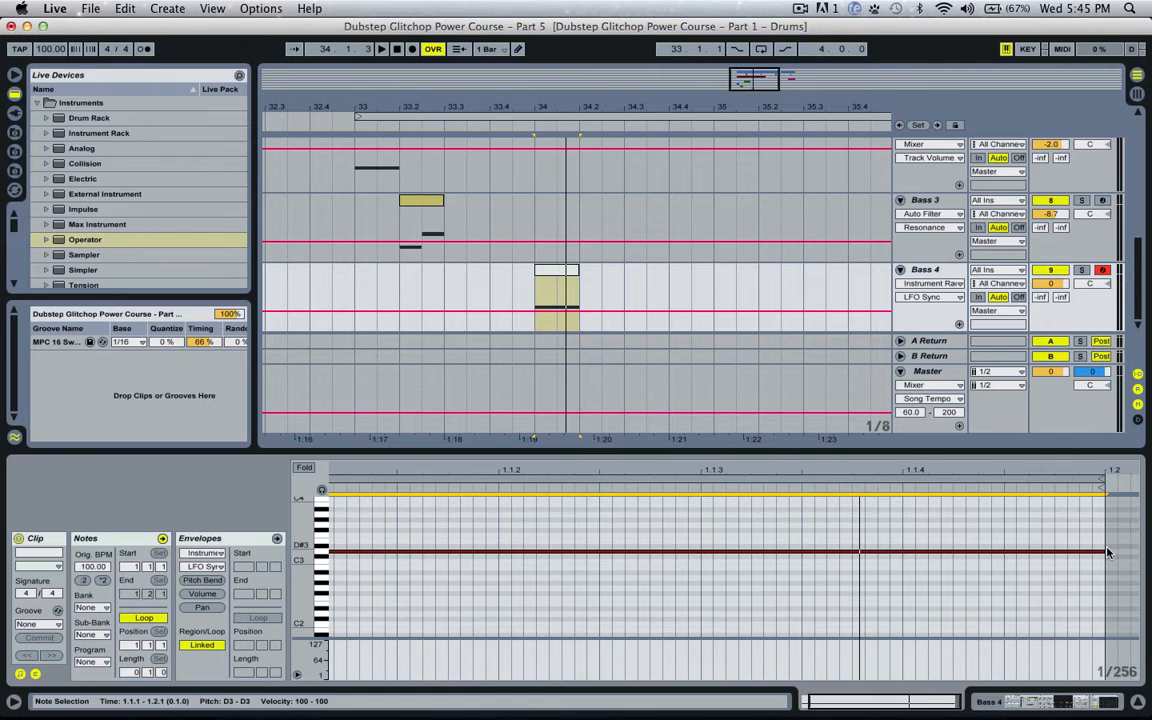
key(shift+Down)
key(shift+Down)
key(shift+Down)
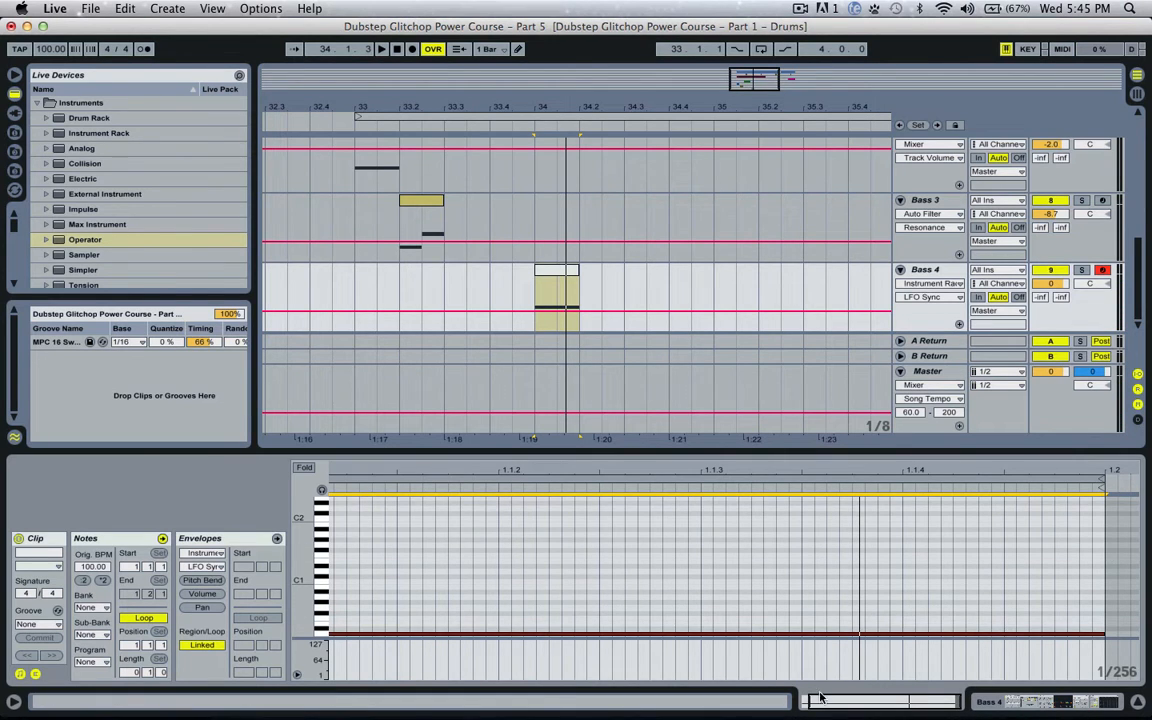
drag(819, 698, 807, 691)
key(space)
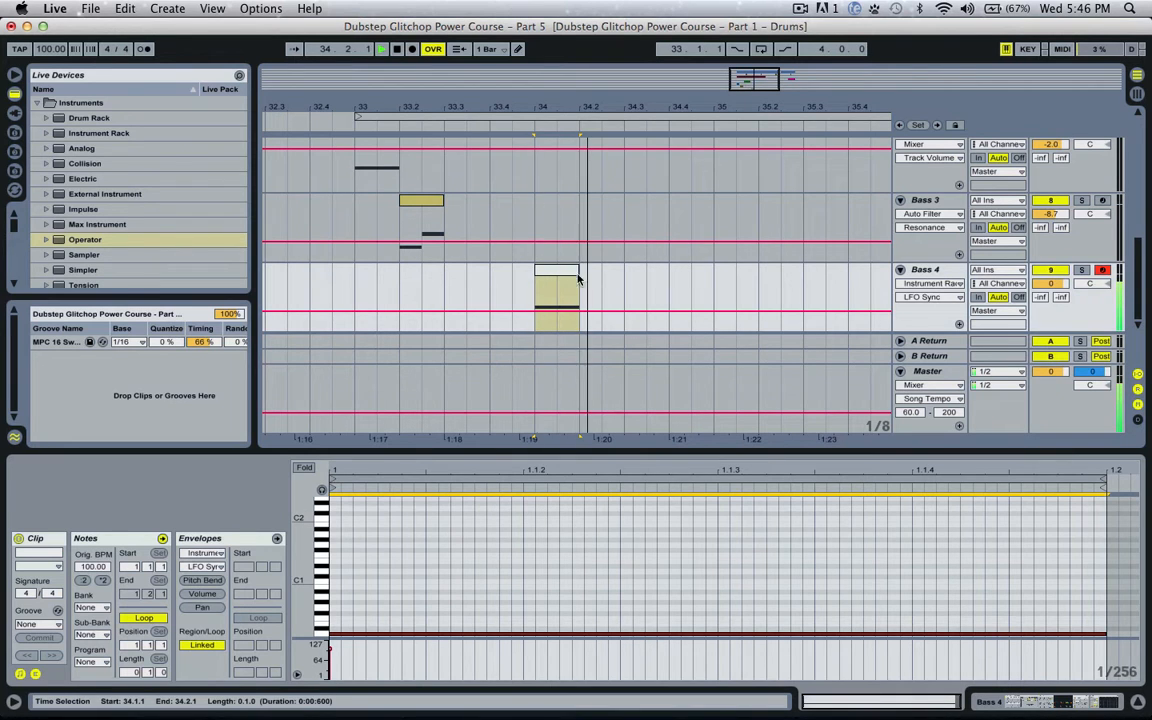
key(space)
- Duplicate the Bass 4 clip to 34.2.1, raise the copy's note three semitones to F0, and audition it
key(super+d)
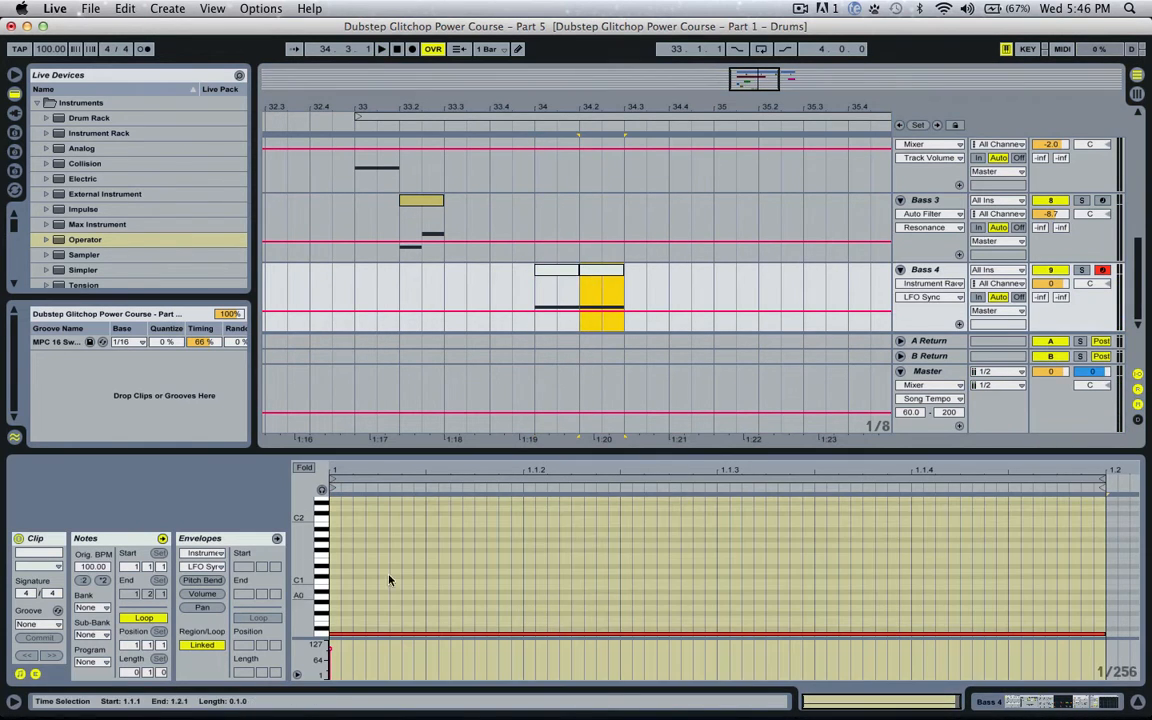
click(381, 634)
key(Up)
key(Up)
key(Up)
key(space)
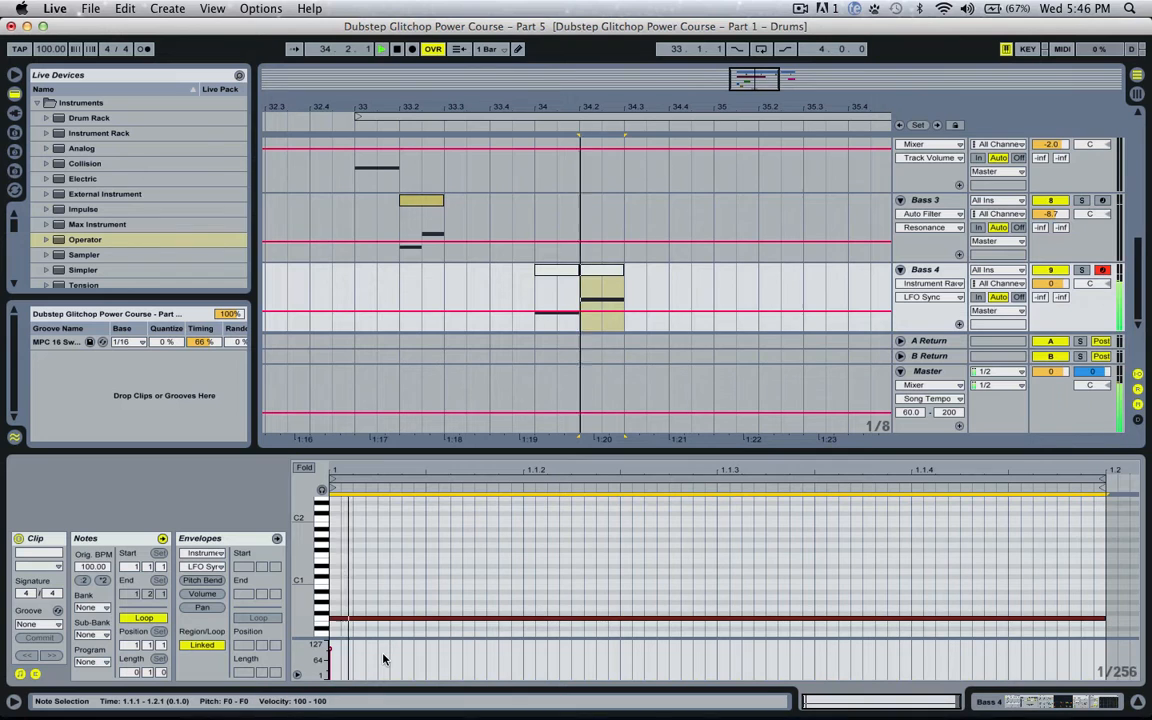
key(space)
key(space)
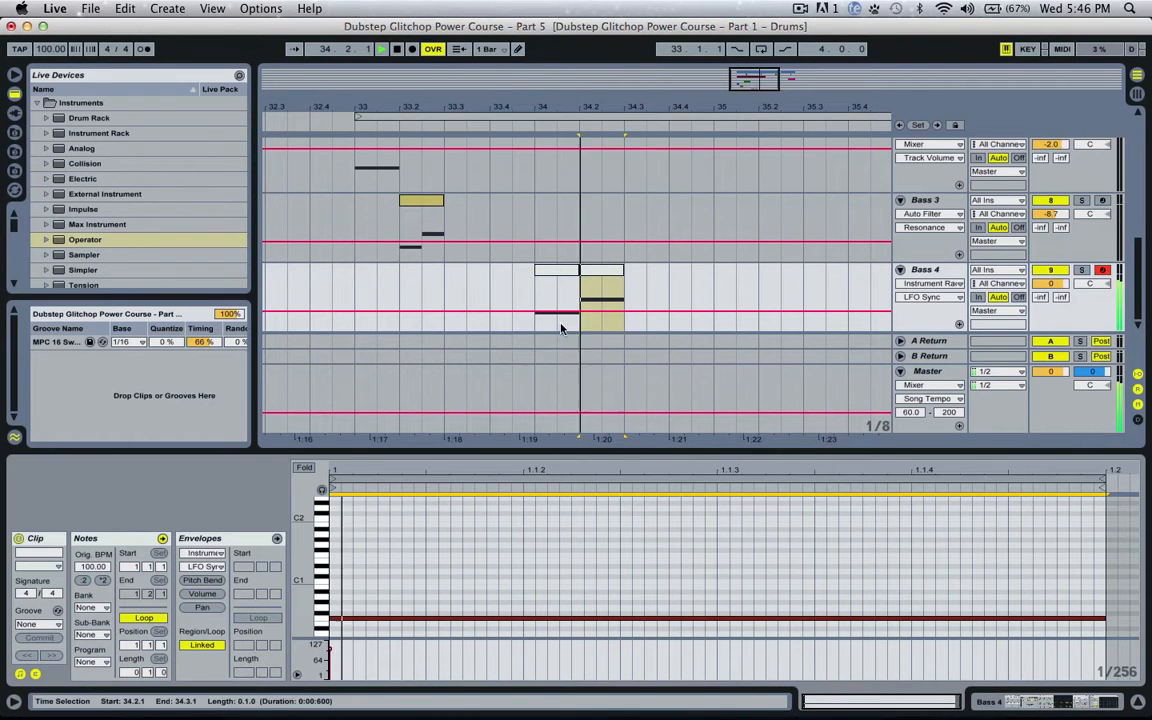
key(space)
- Try adding breakpoints to Bass 4's LFO Sync automation line near 34.1.1
double_click(931, 274)
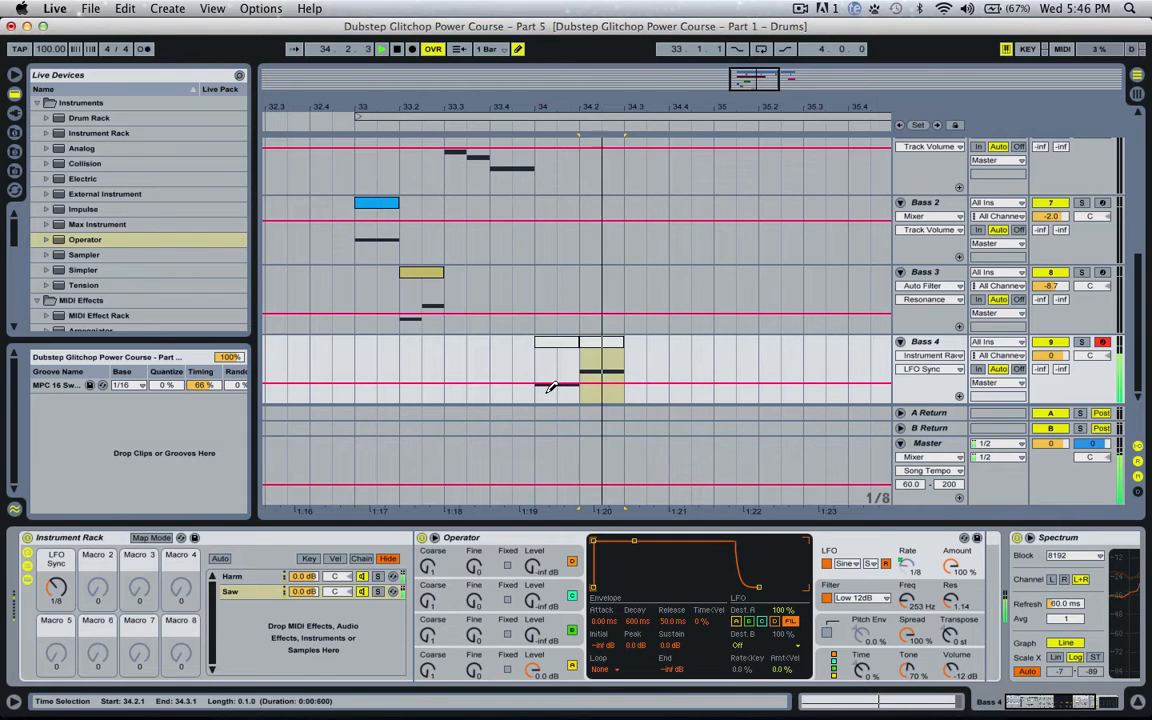
key(space)
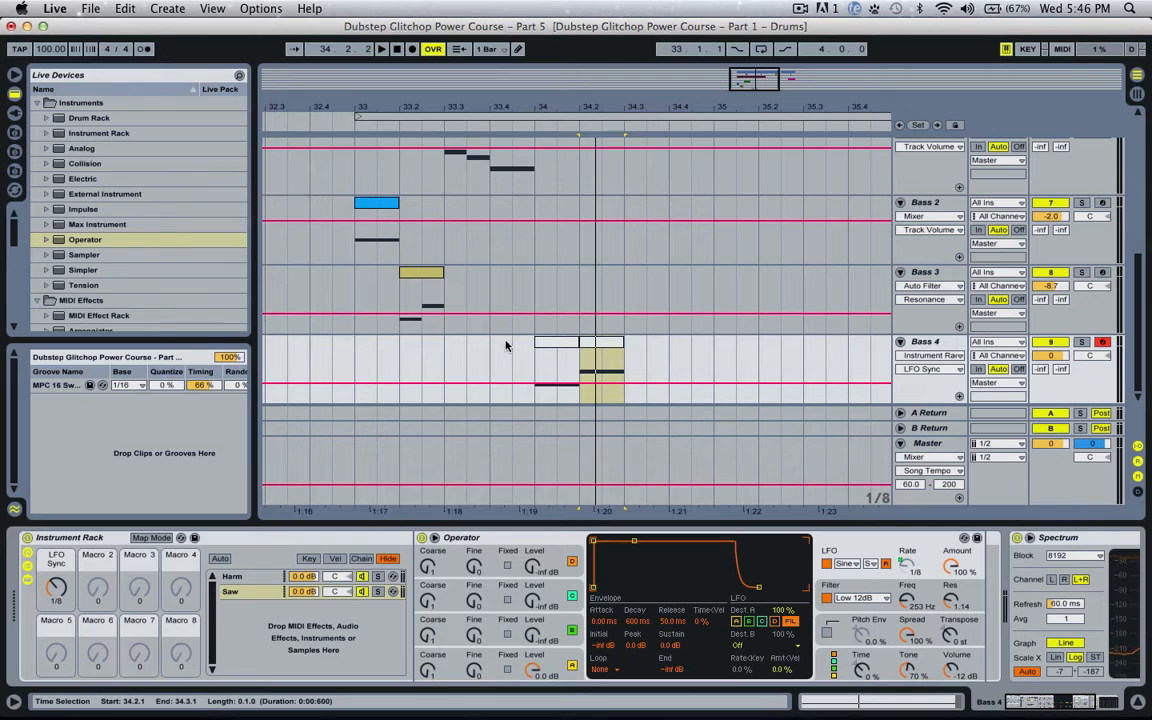
click(533, 384)
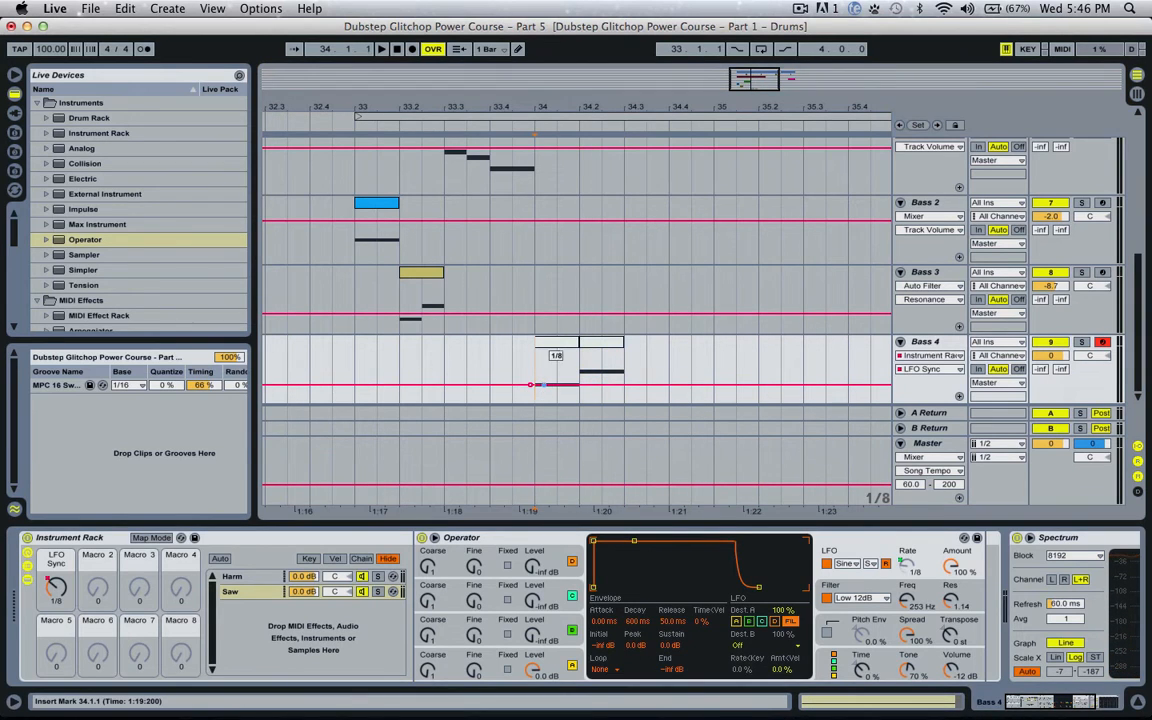
mouse_move(543, 384)
mouse_down()
mouse_move(561, 351)
mouse_move(550, 384)
mouse_up()
click(549, 384)
drag(755, 75, 757, 116)
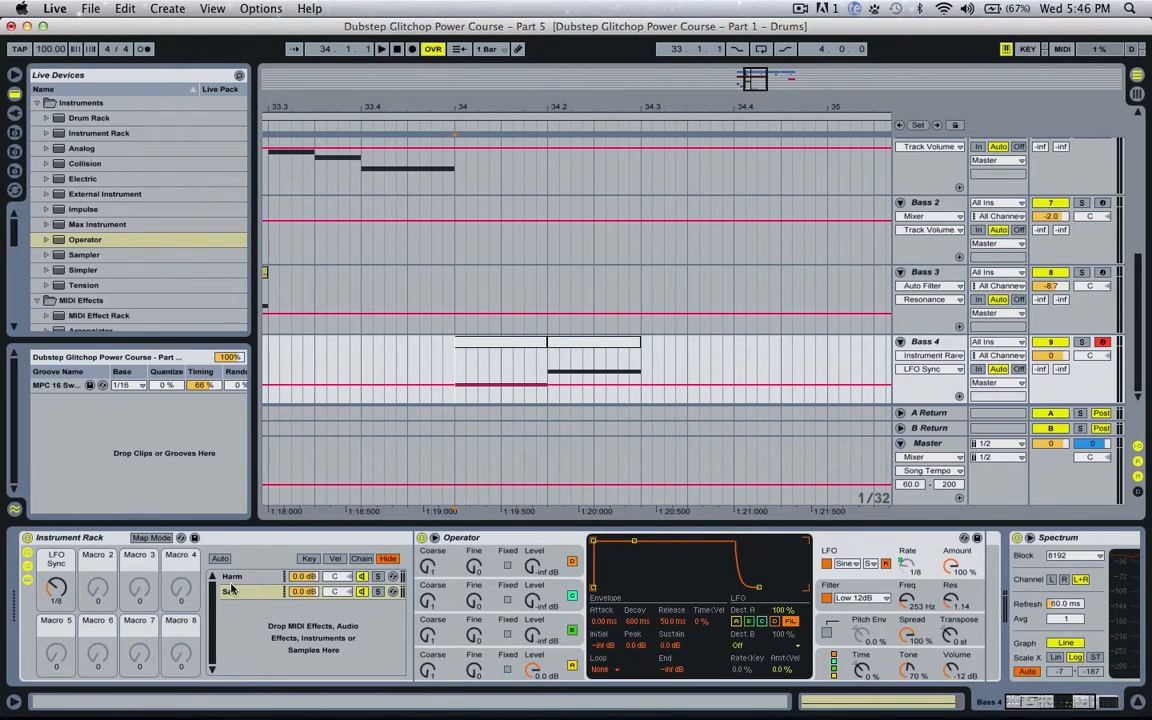
- Set the rack's LFO Sync macro to 4 and open the Bass 4 clip at 34.1.1 for editing
drag(56, 588, 56, 542)
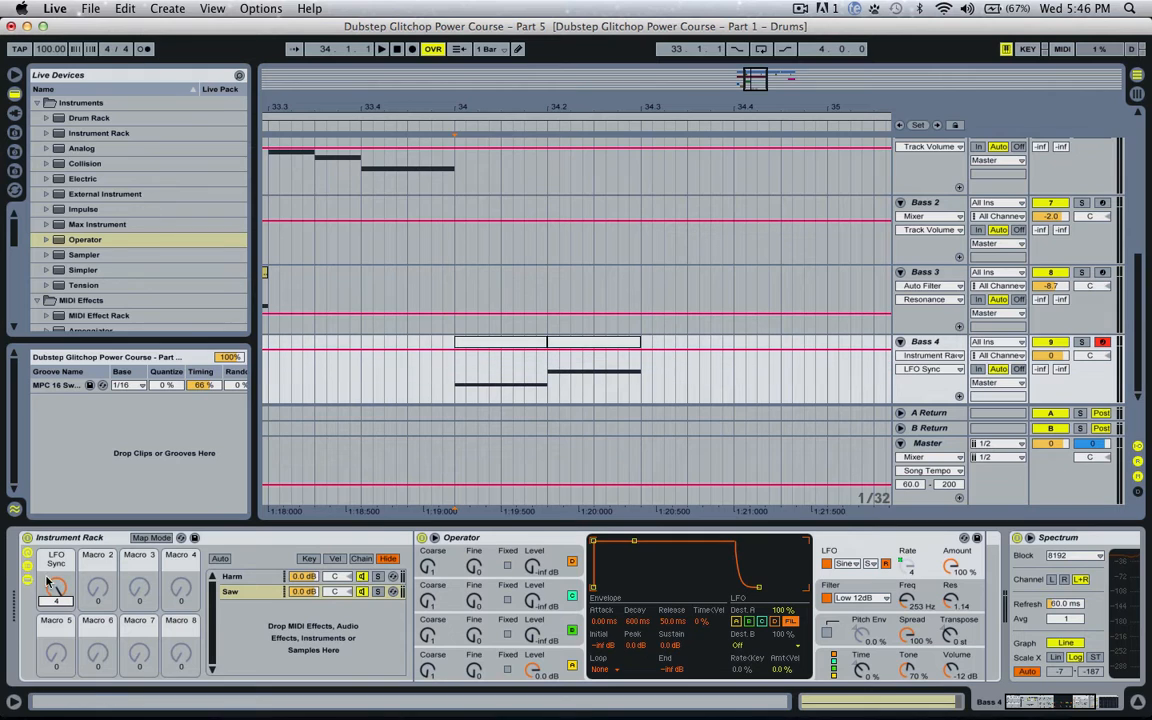
double_click(512, 348)
click(489, 273)
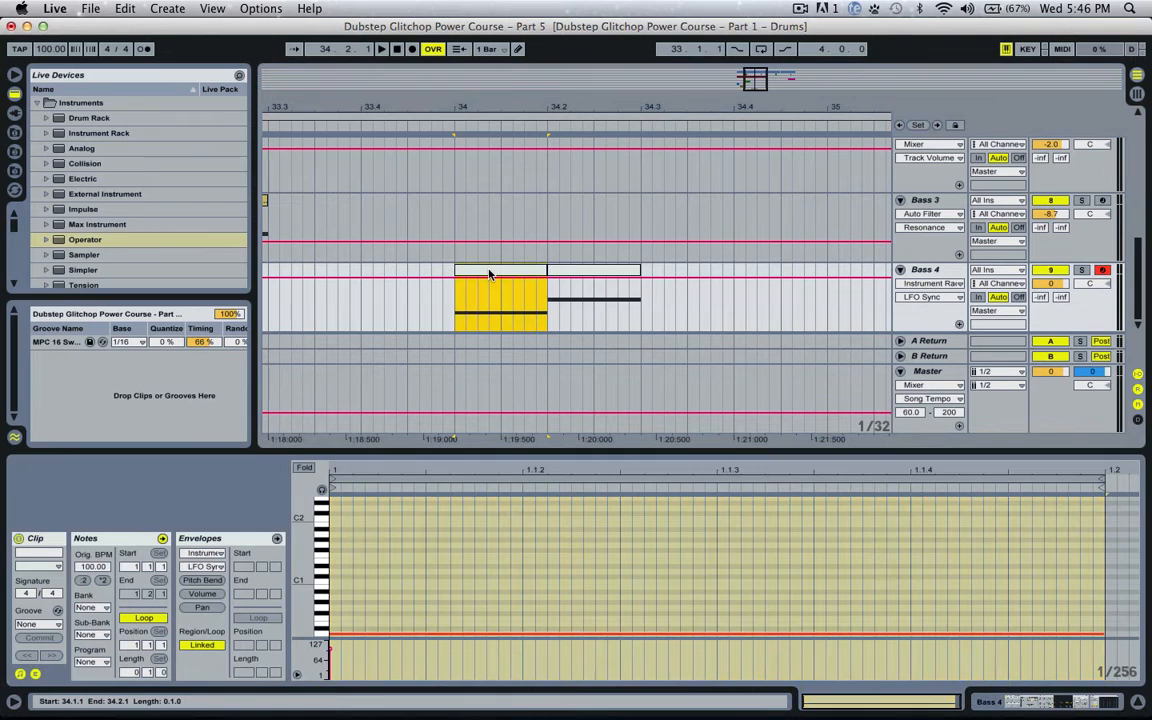
- Display the clip's LFO Sync envelope in place of its notes and leave the envelope controls shown
click(107, 540)
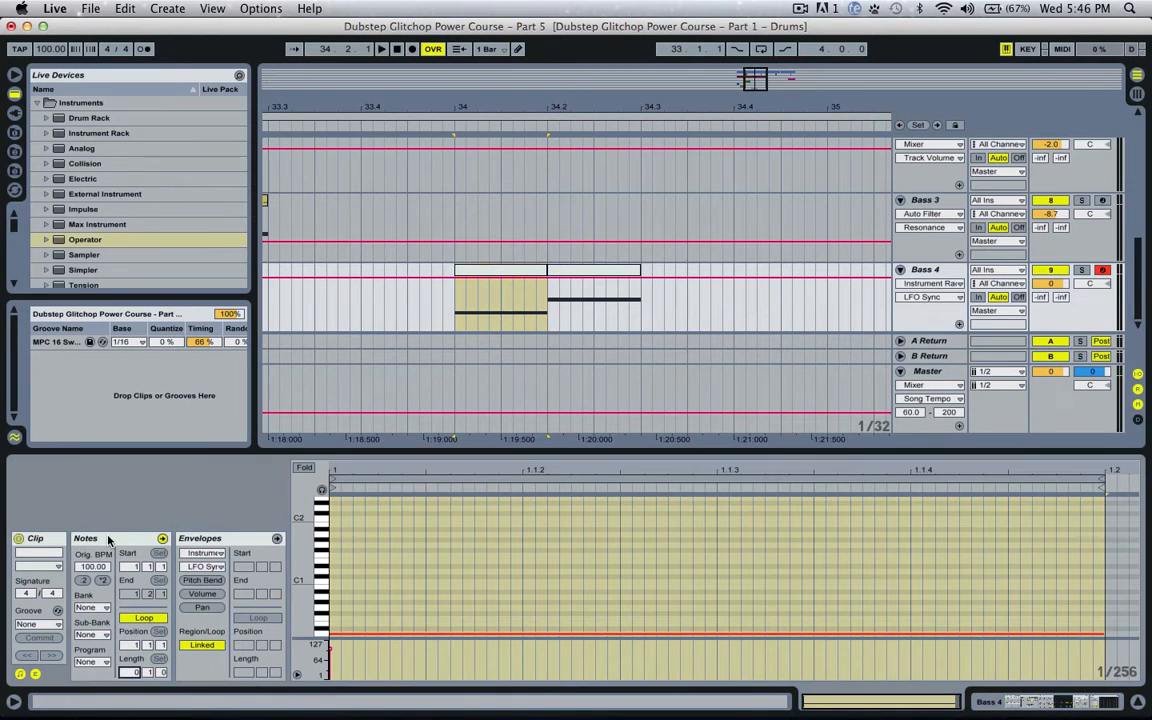
scroll(441, 573, down, 3)
scroll(441, 573, up, 2)
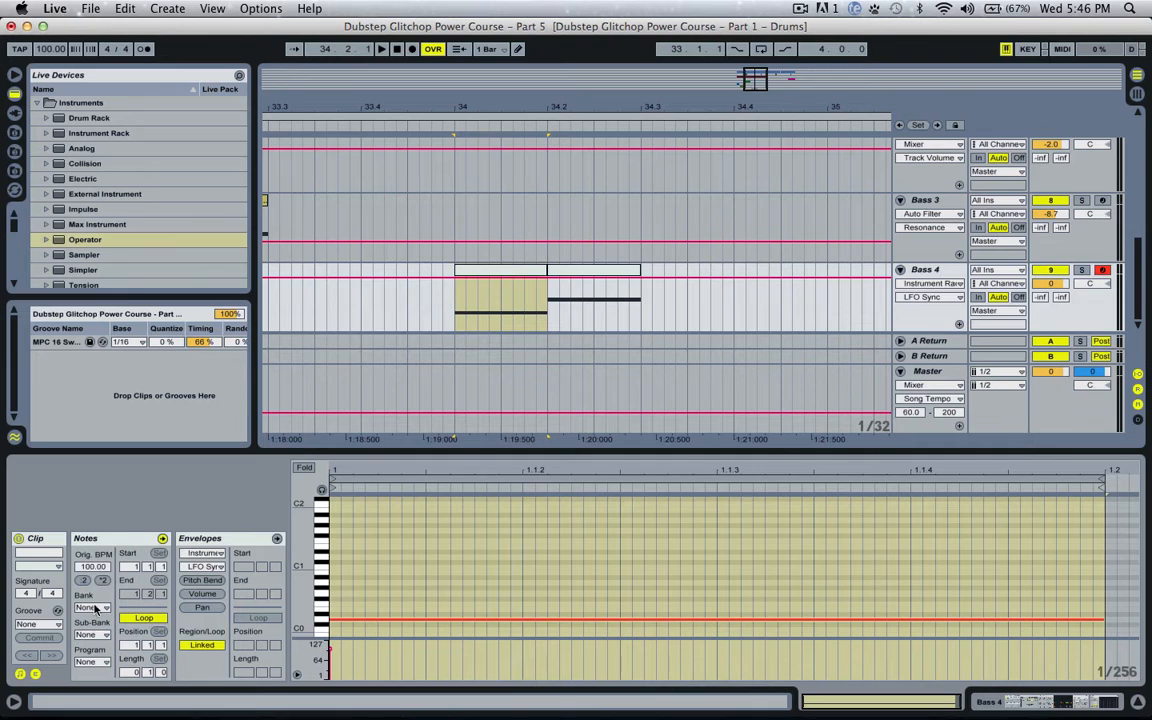
click(238, 541)
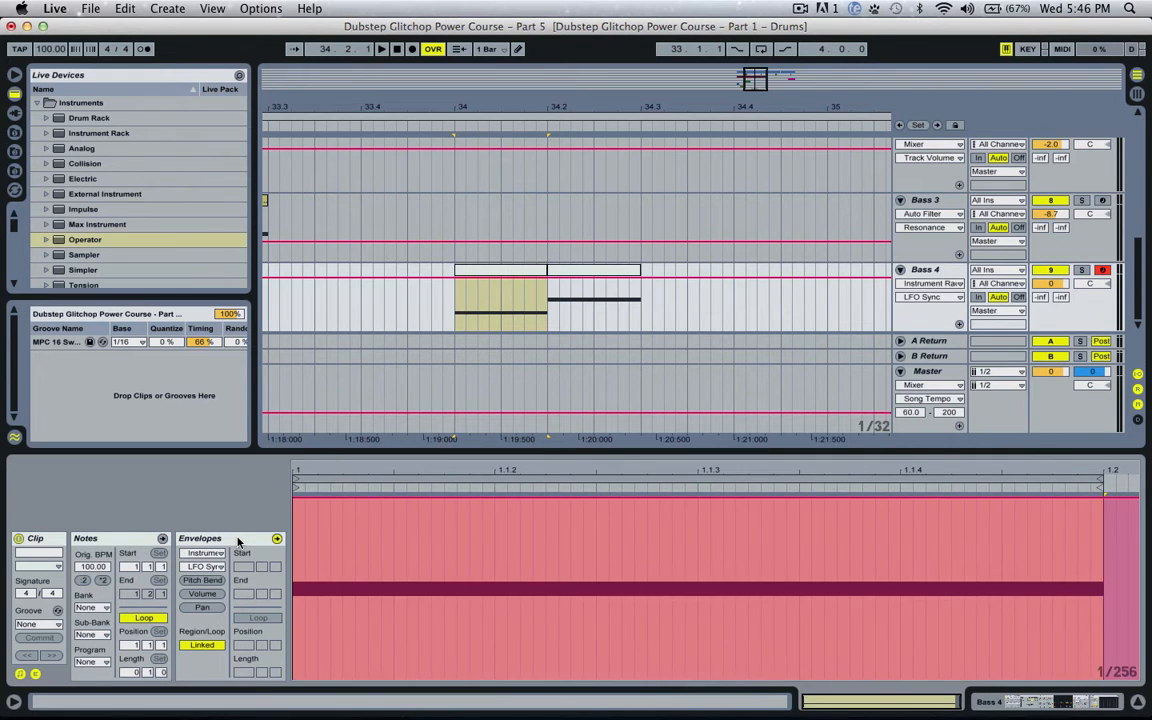
click(36, 675)
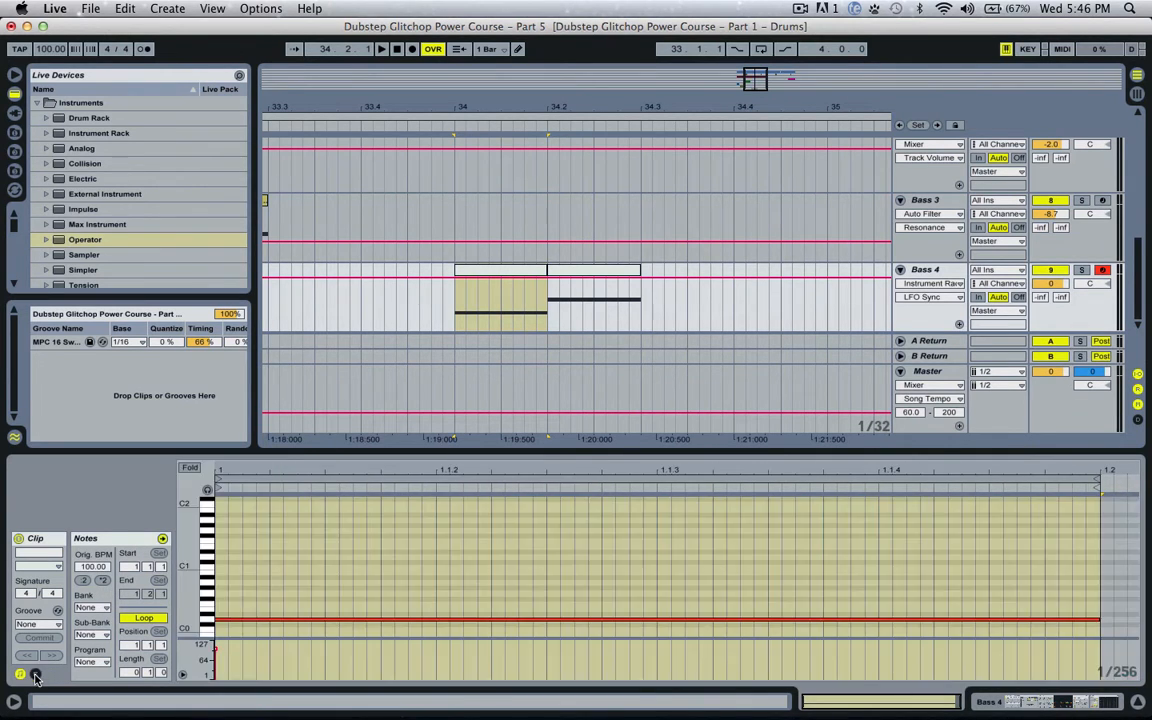
click(36, 675)
click(36, 675)
click(36, 675)
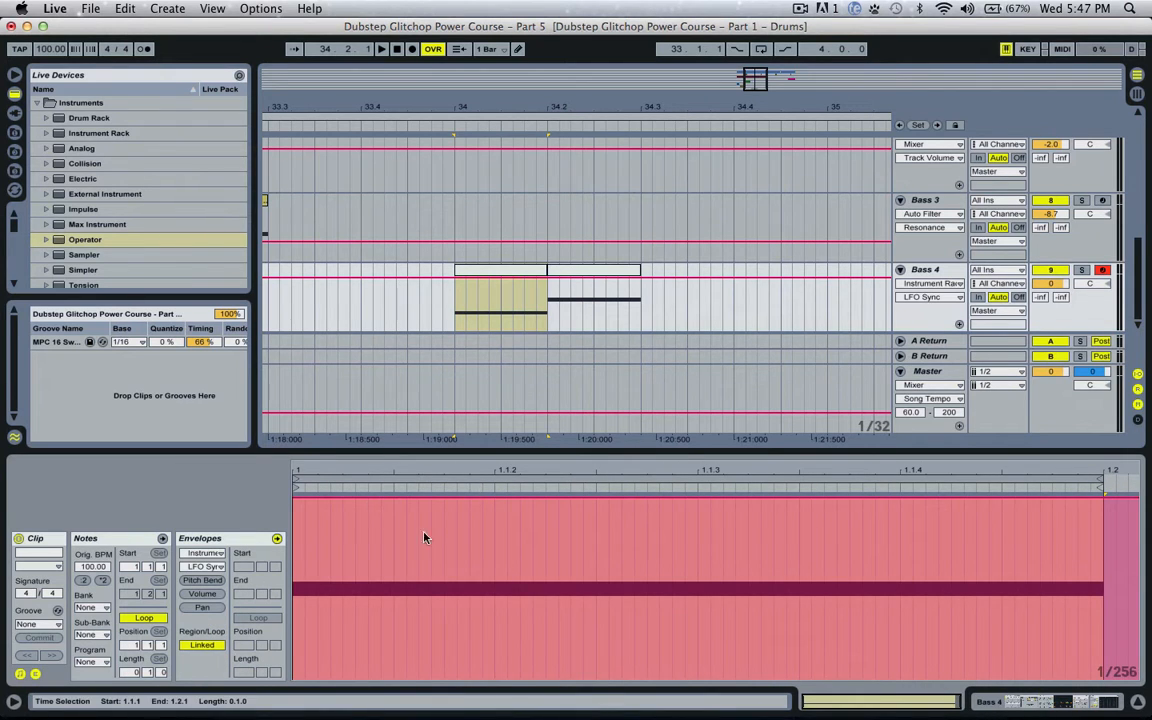
click(491, 588)
drag(380, 592, 319, 597)
click(376, 597)
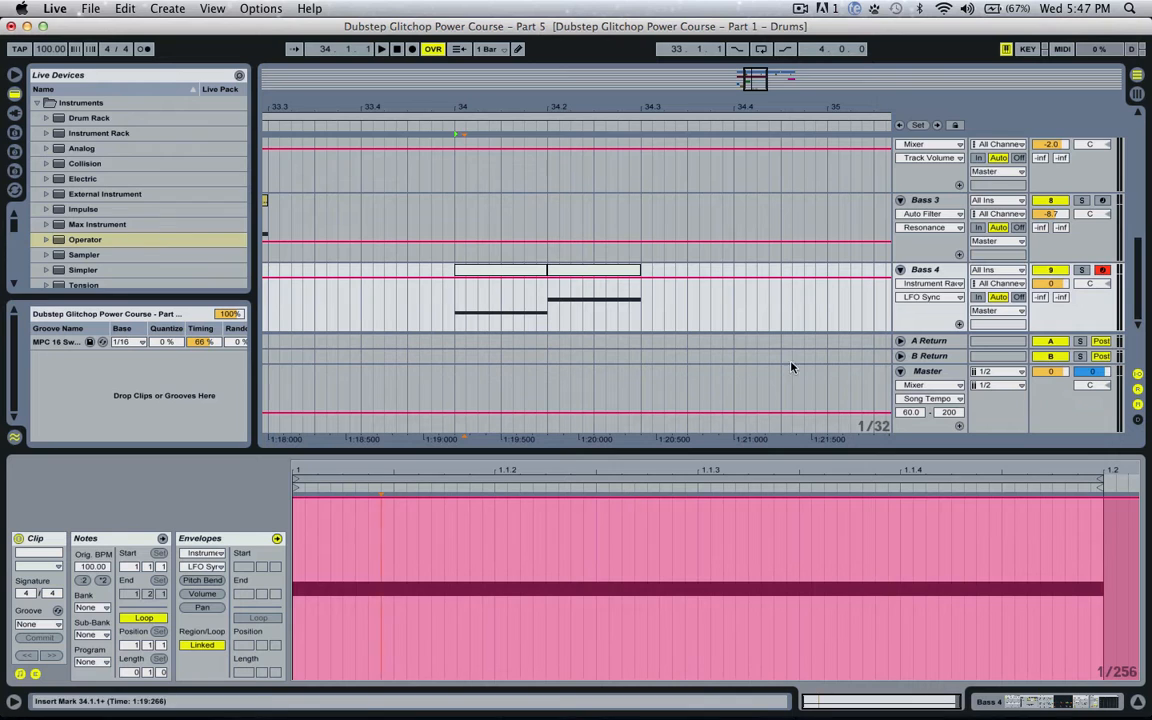
double_click(930, 269)
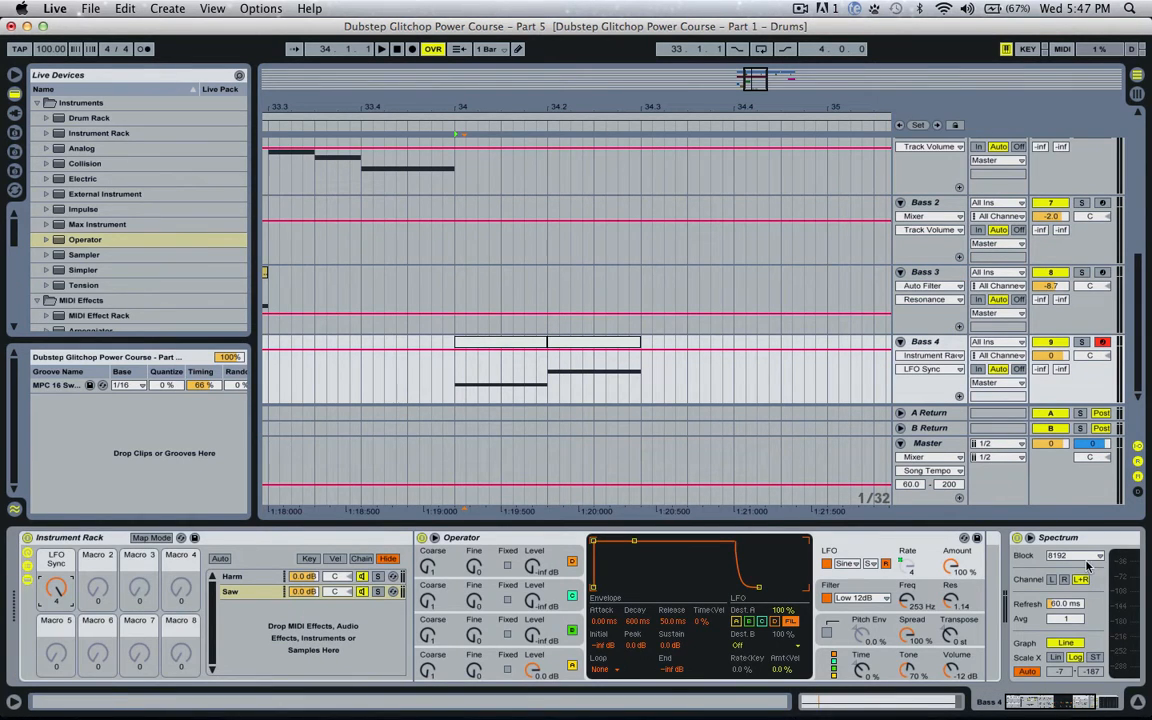
double_click(510, 365)
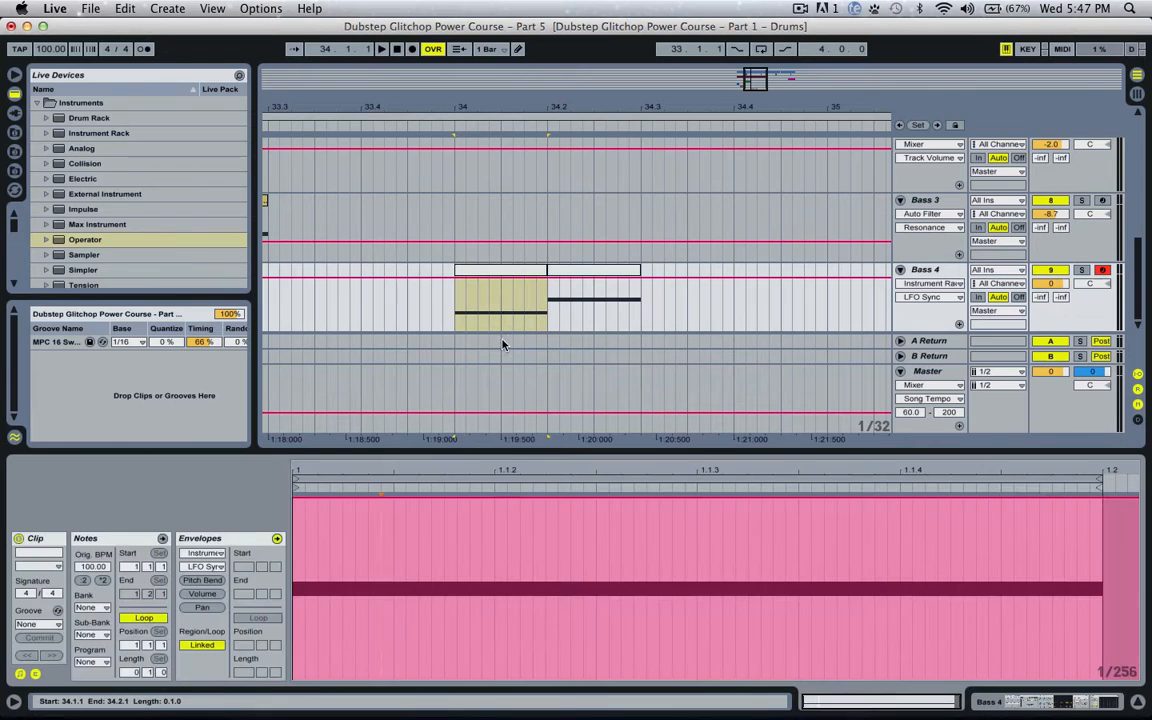
- Browse the Harm chain Operator's parameters available for clip envelopes, and return the envelope target to the Instrument Rack
click(205, 553)
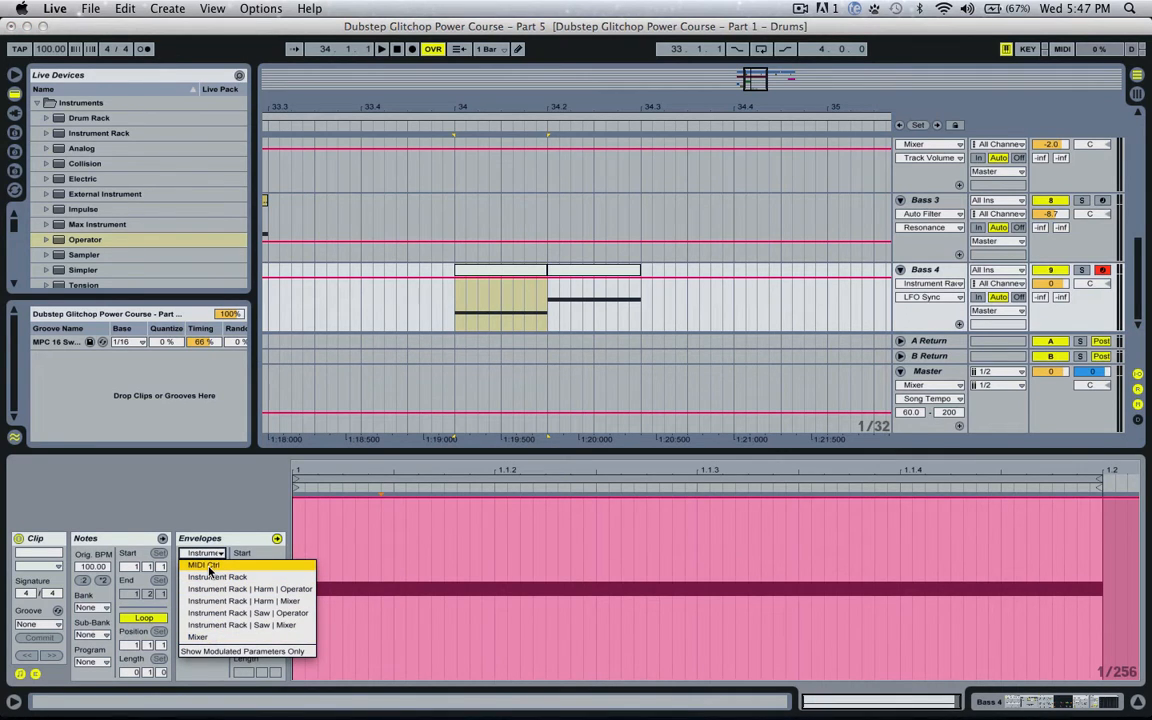
click(212, 589)
click(206, 567)
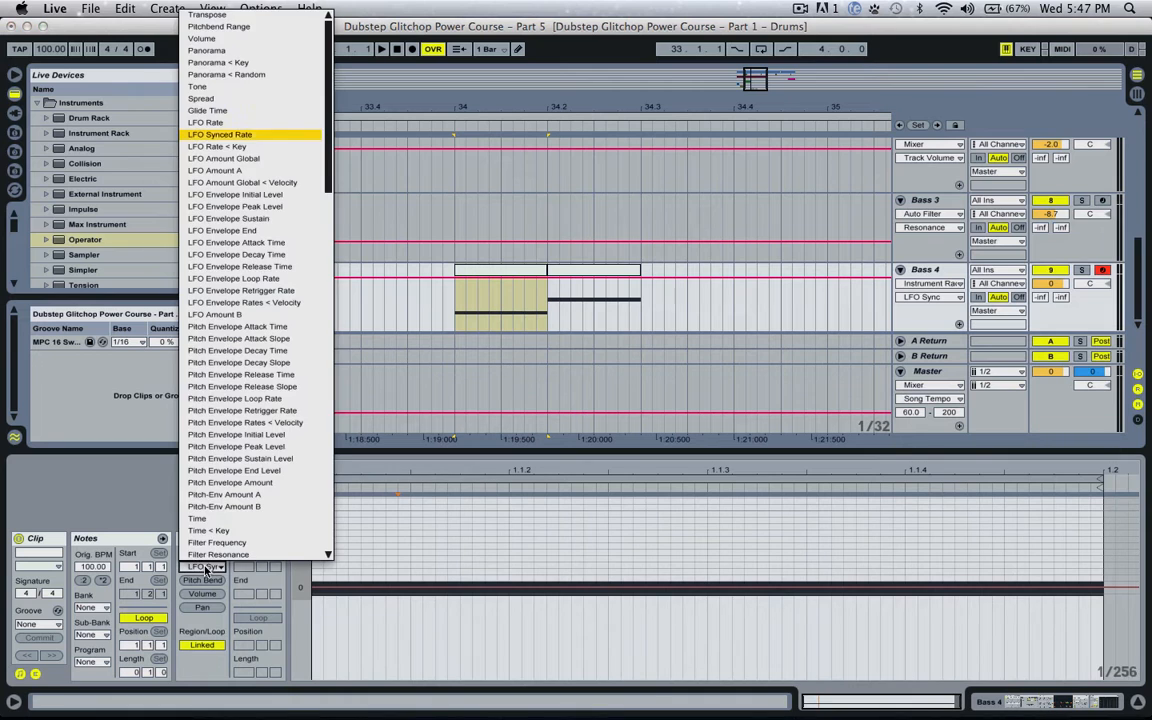
scroll(240, 490, down, 3)
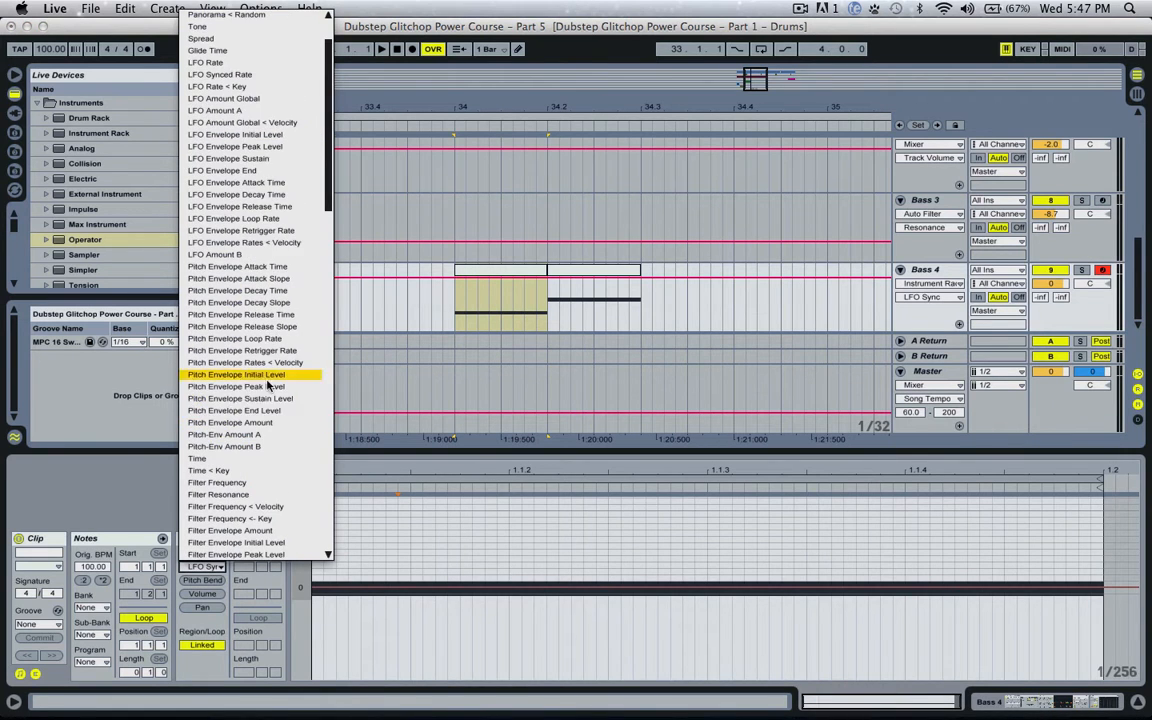
scroll(260, 340, down, 10)
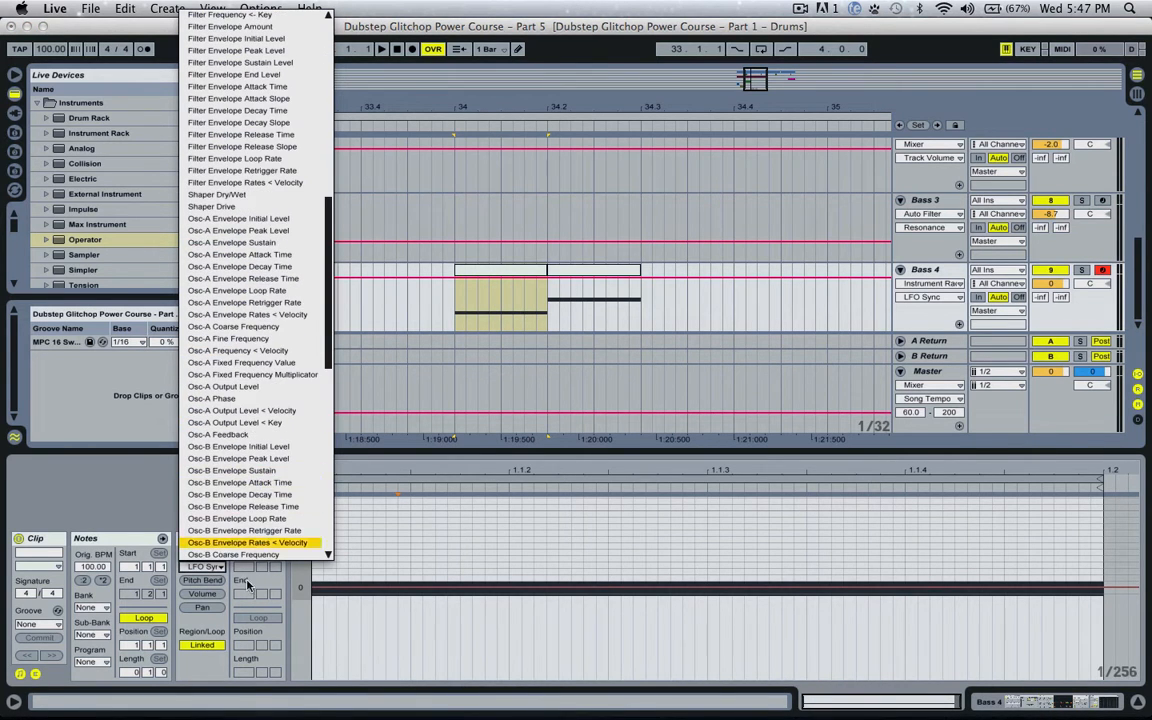
click(213, 568)
click(205, 553)
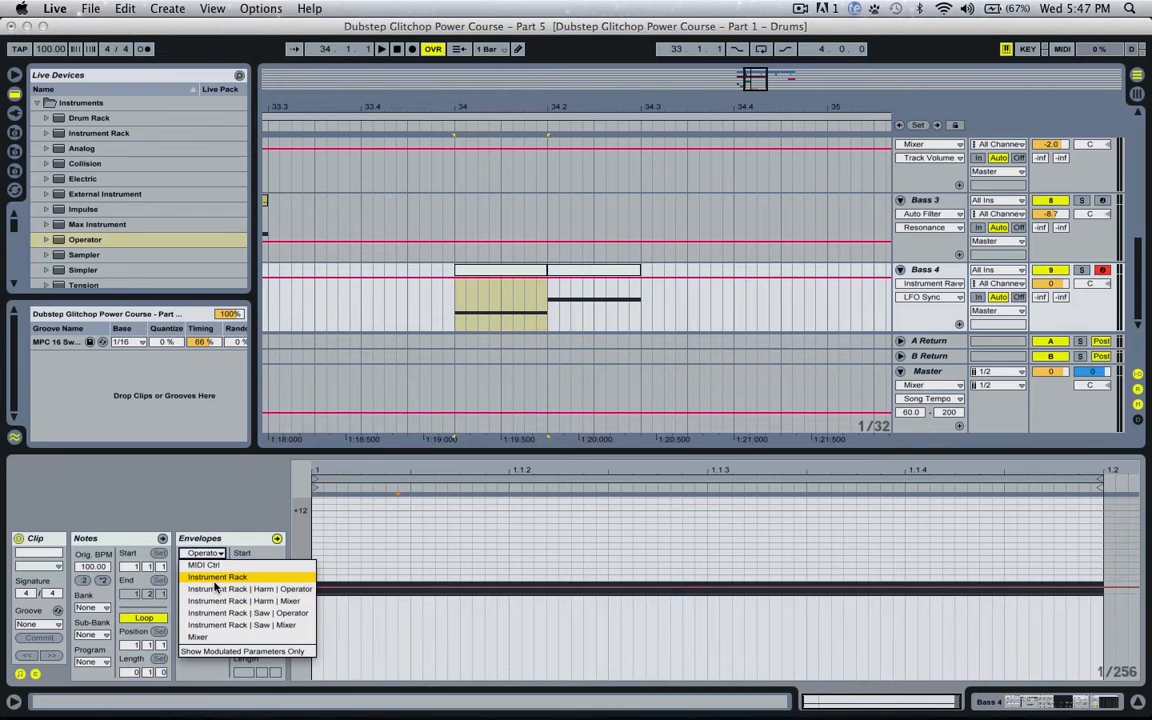
click(216, 578)
- Check the Saw Operator's LFO rate in the Bass 4 device chain and reopen the clip at 34.1.1
double_click(929, 271)
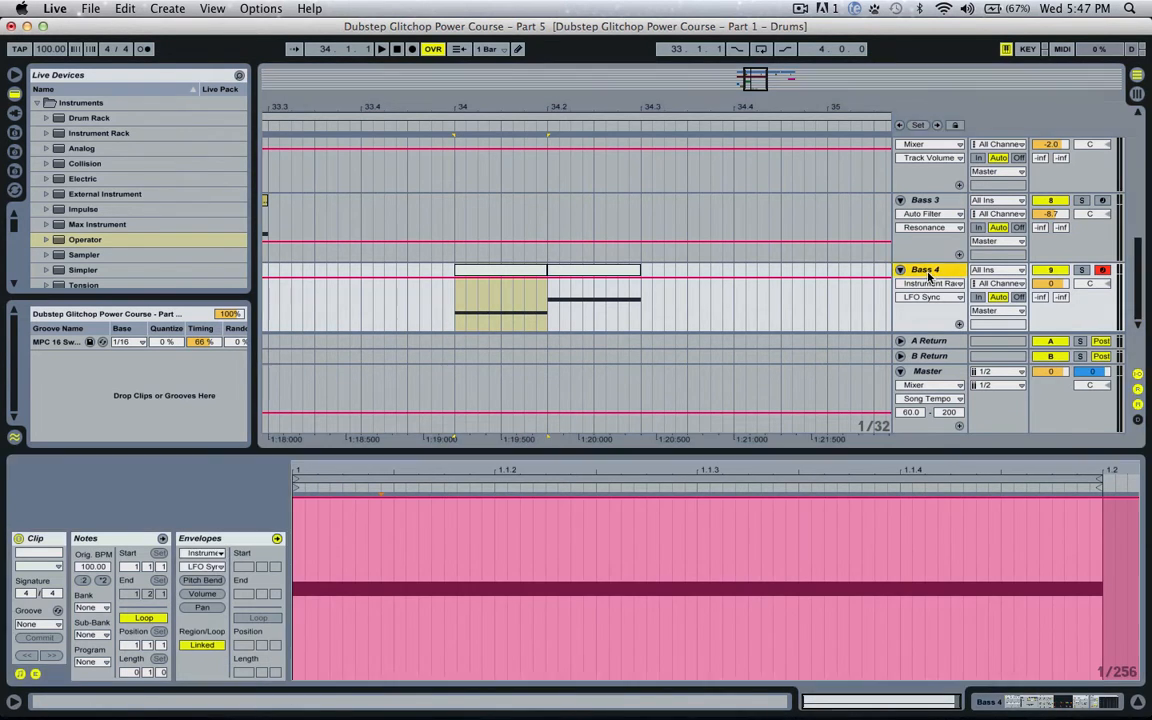
click(912, 576)
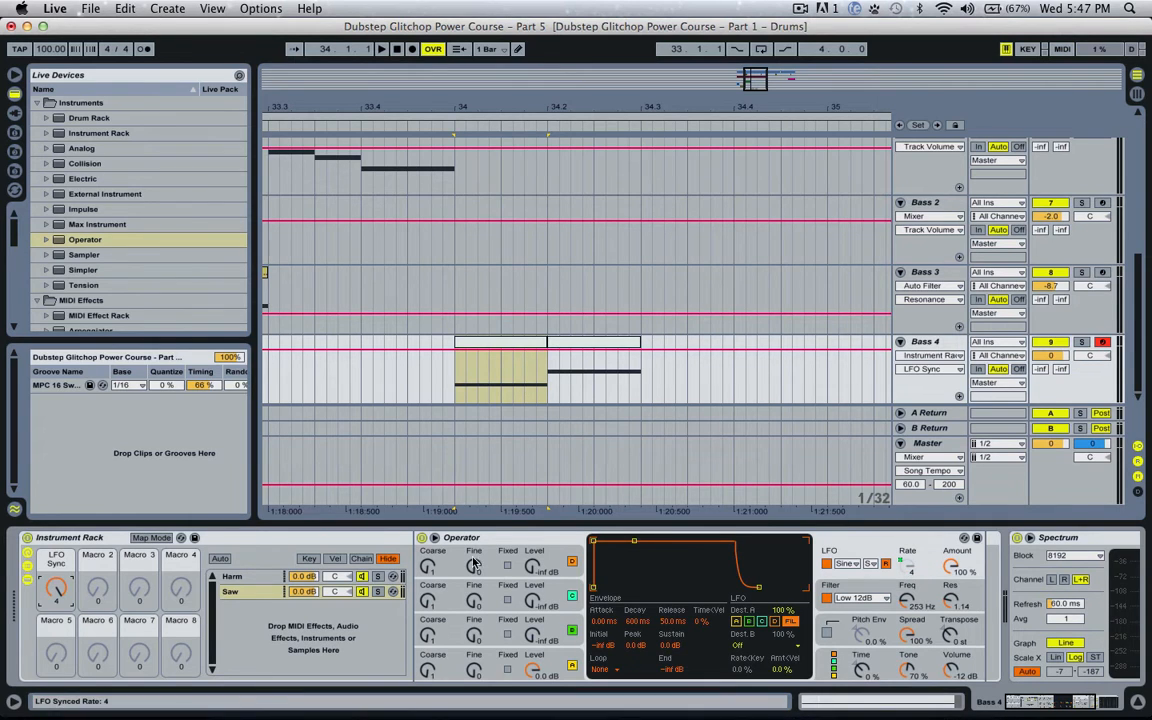
click(638, 355)
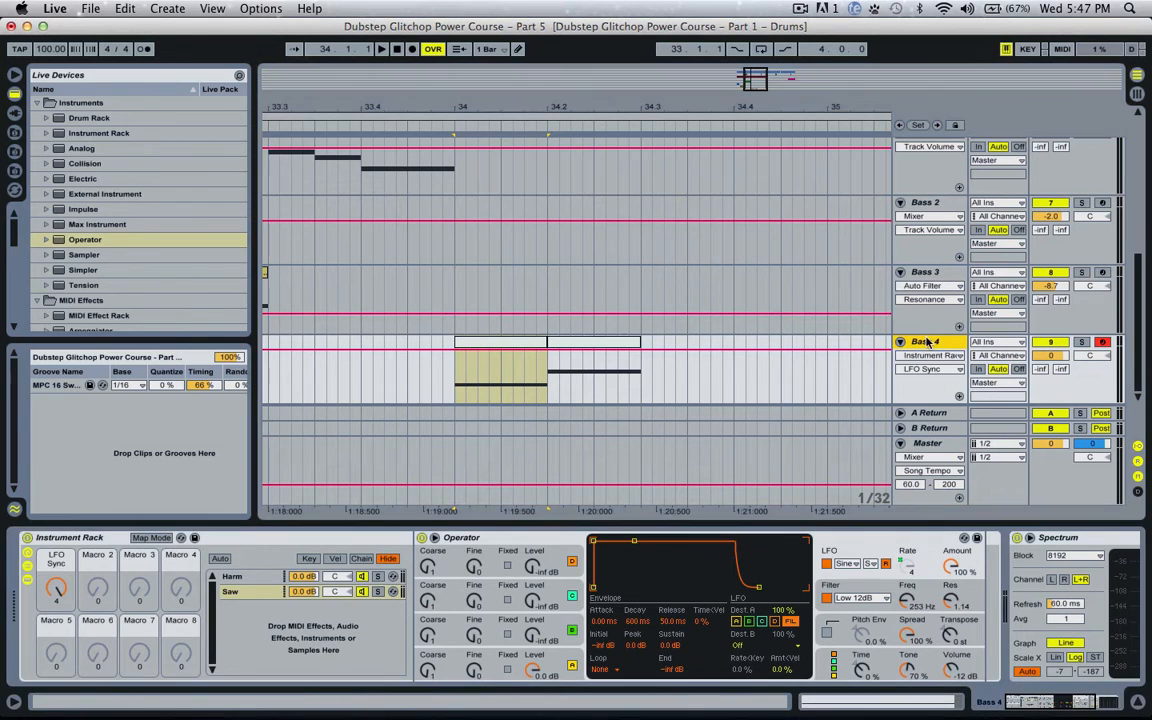
double_click(522, 340)
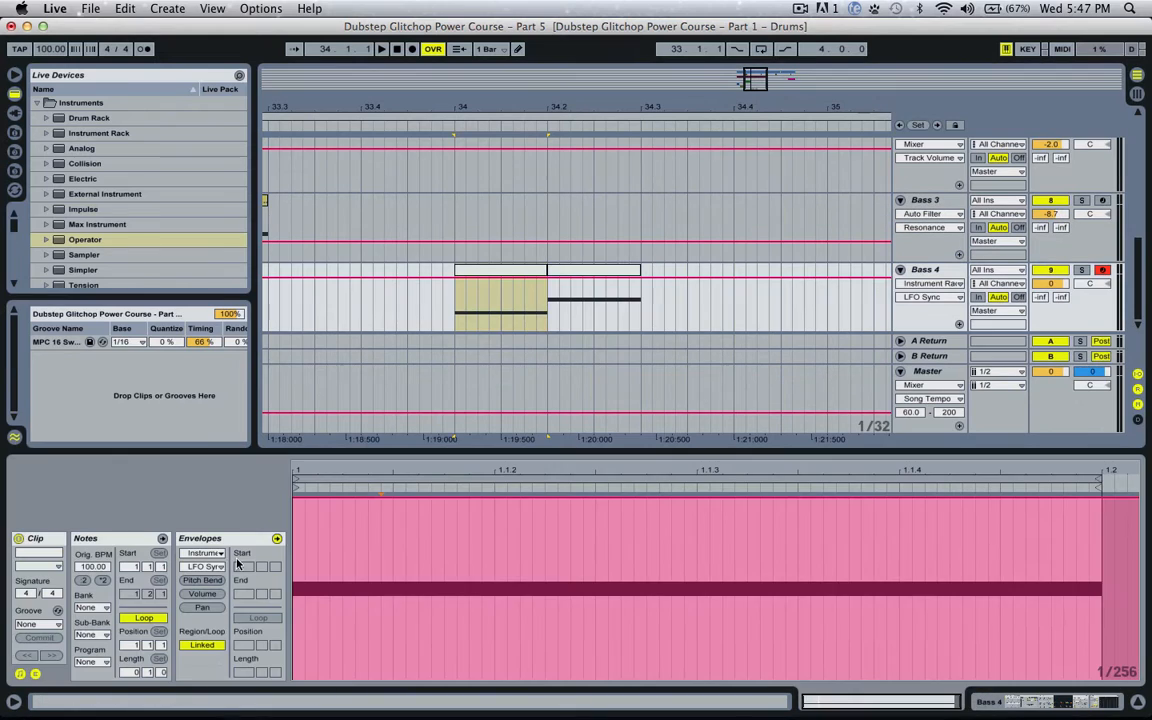
- Choose the Instrument Rack's LFO Sync macro as the clip envelope's target and look through the macro list
click(205, 553)
click(218, 578)
click(205, 567)
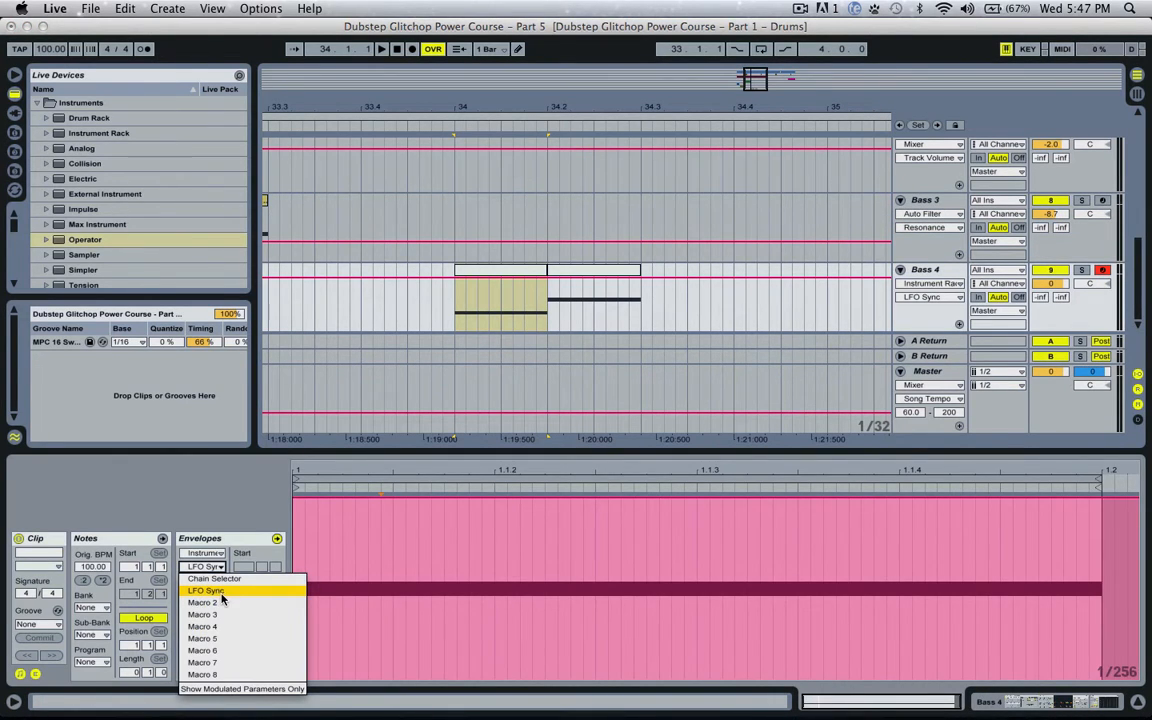
click(222, 591)
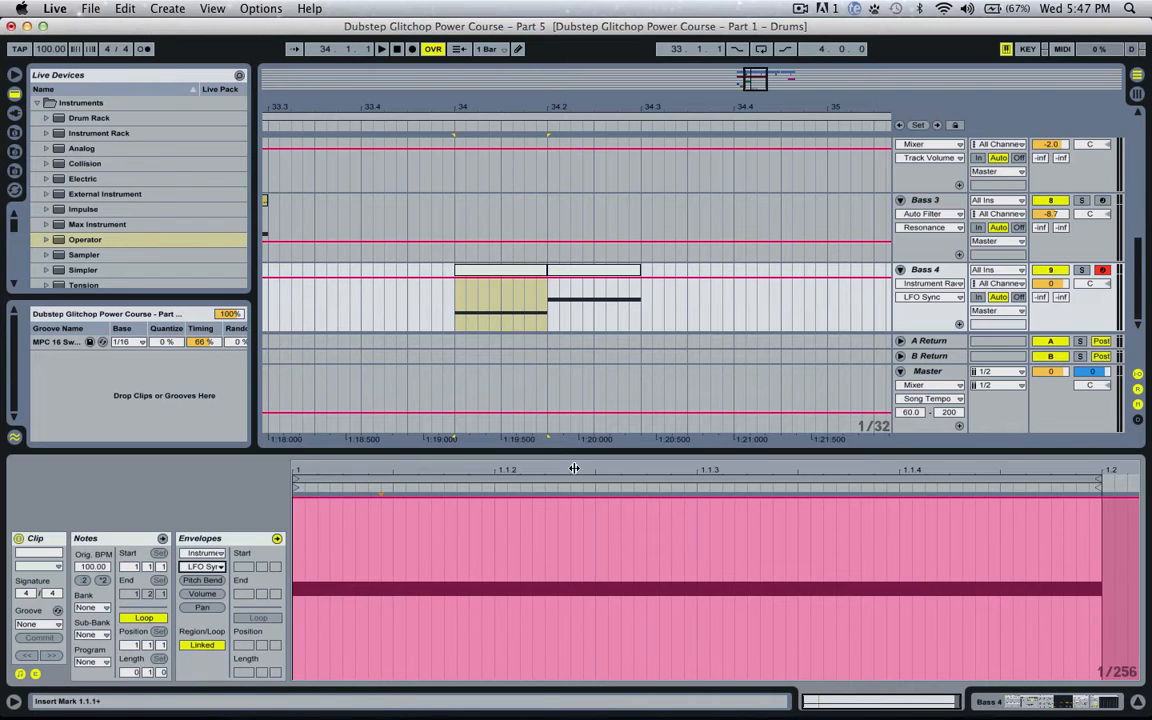
click(205, 567)
click(212, 653)
- Lower the entire LFO Sync envelope of the clip at 34.1.1 by roughly a third and show the Bass 4 devices
click(940, 281)
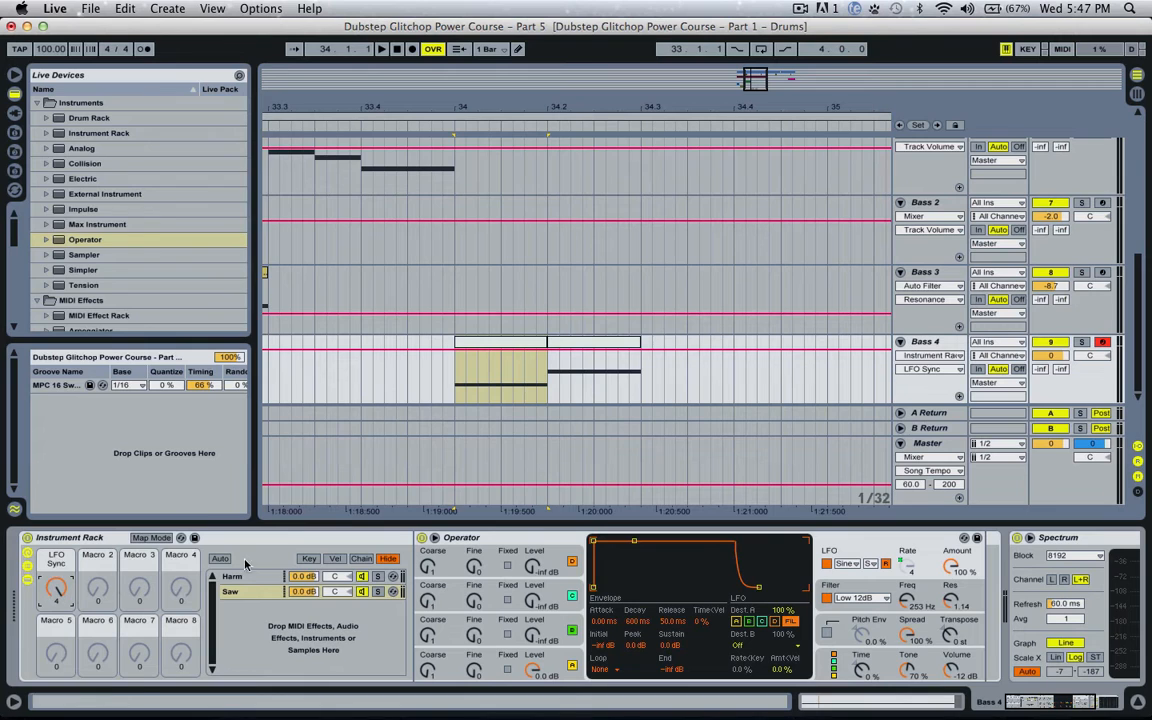
click(504, 342)
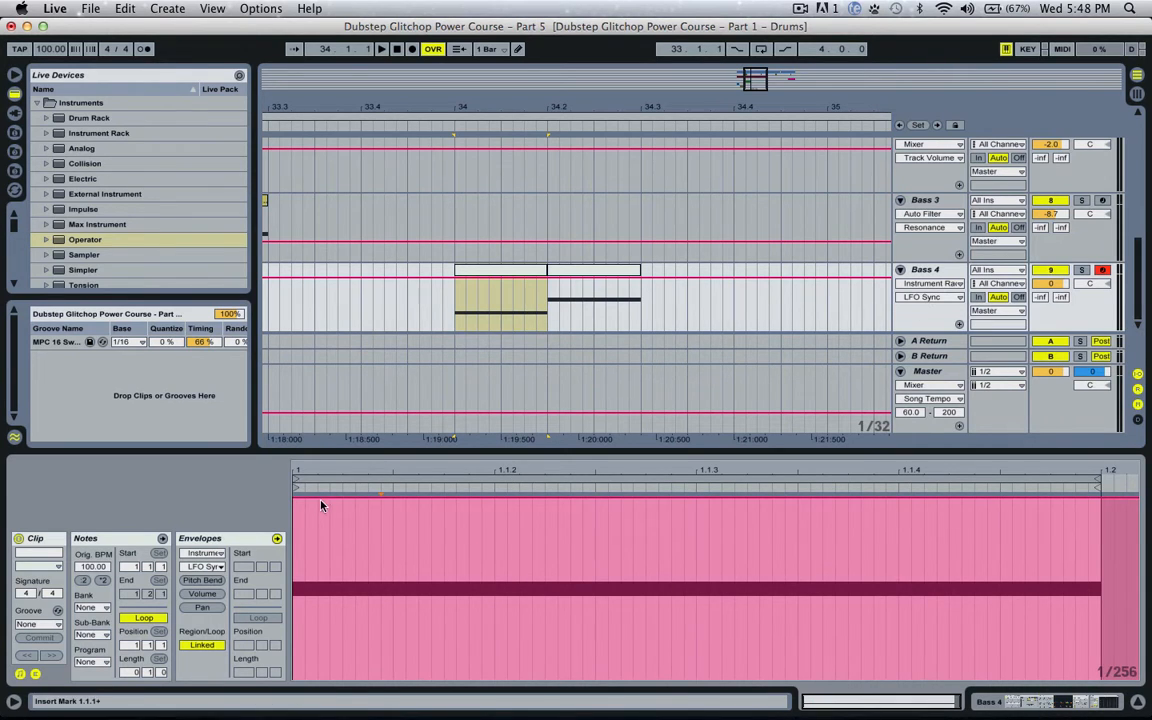
drag(321, 500, 330, 550)
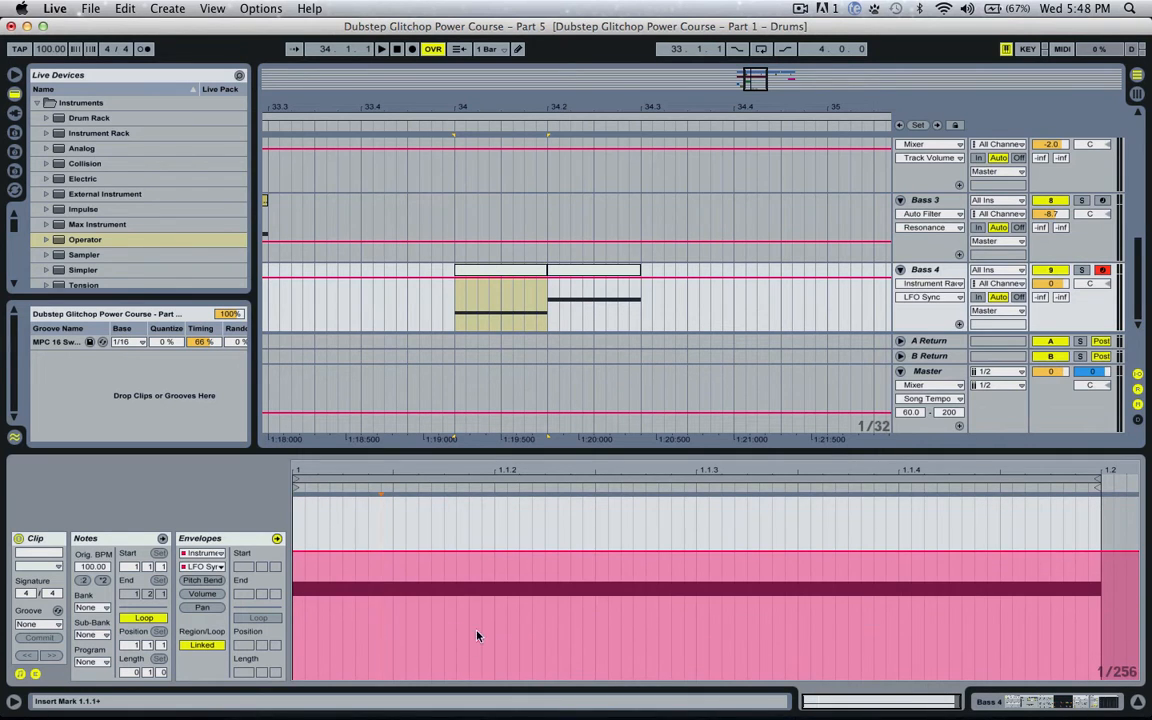
click(925, 270)
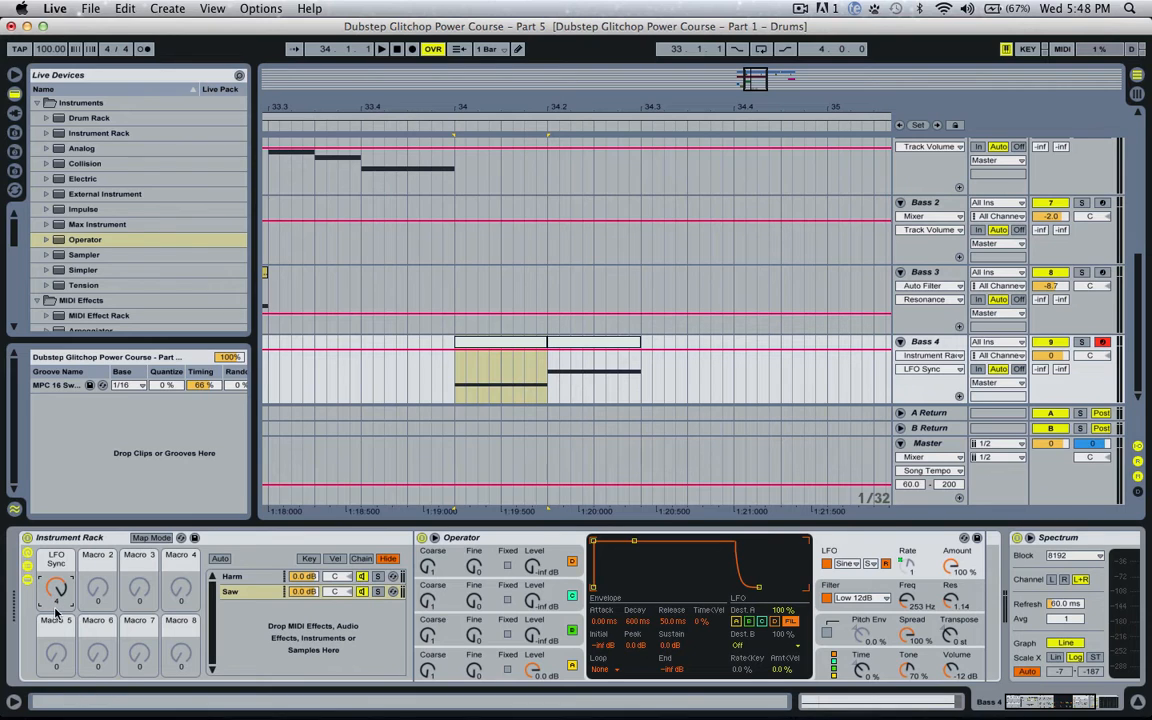
- Lower the whole LFO Sync envelope of the clip at 34.1.1 to about 50% and show the Bass 4 devices
click(514, 342)
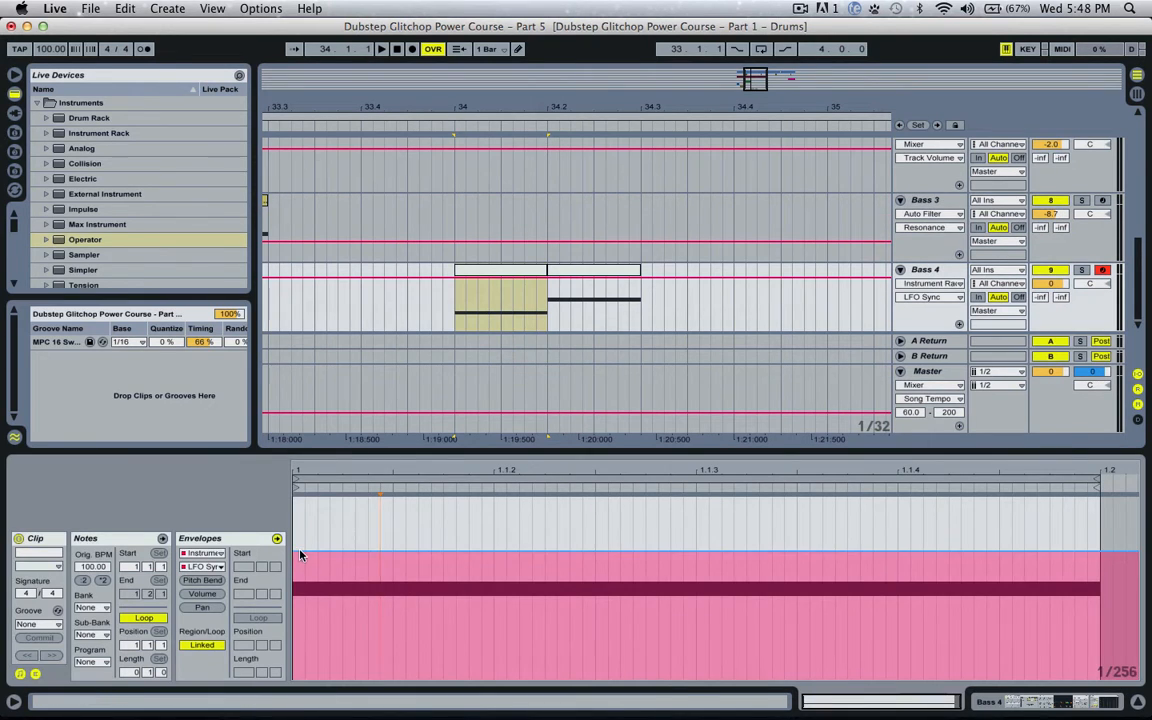
drag(298, 551, 298, 585)
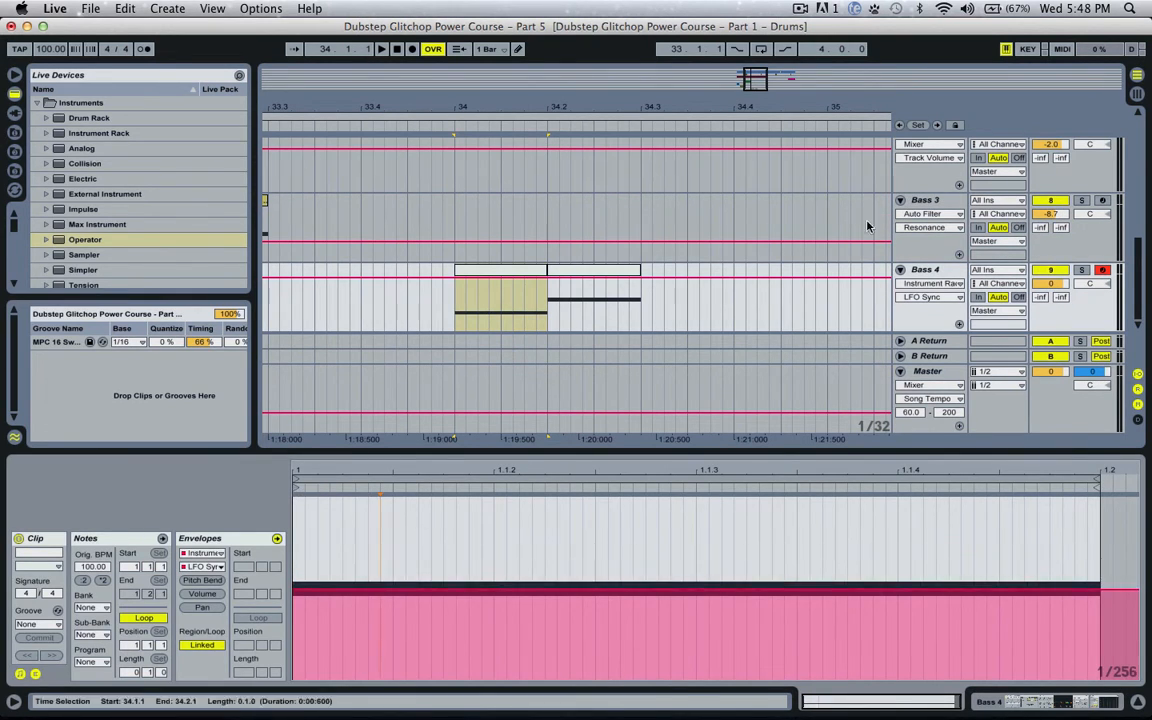
click(928, 270)
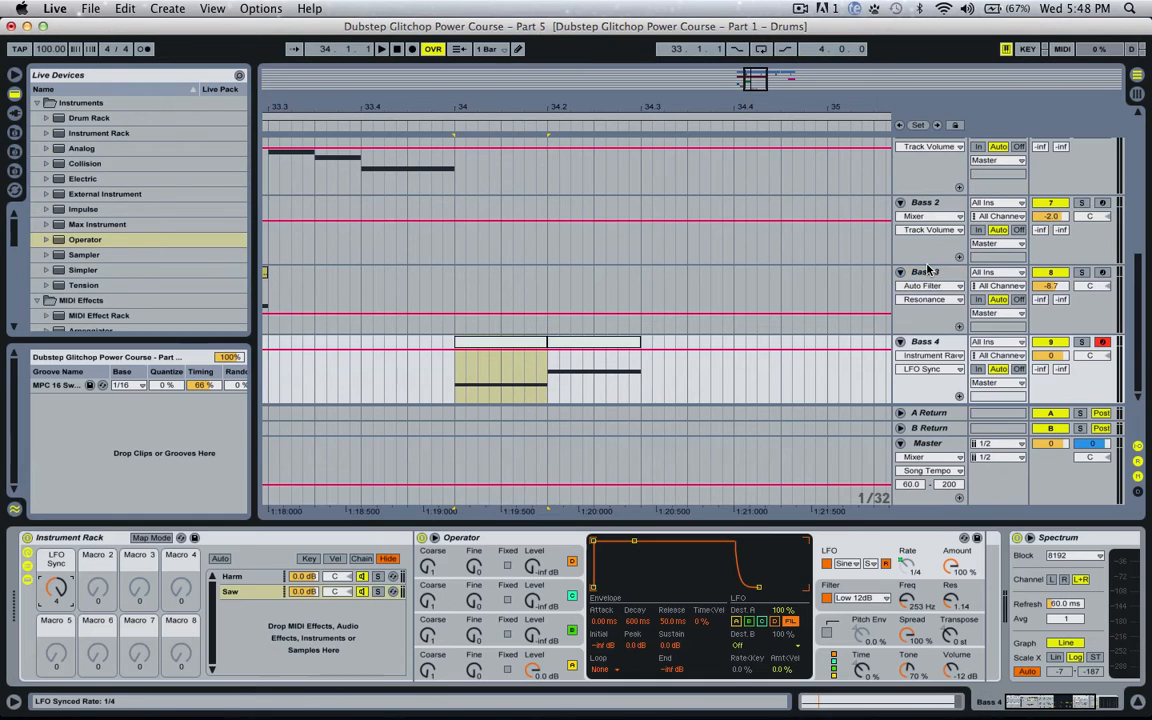
- Turn the Instrument Rack's LFO Sync macro down to compare the LFO rate, and return it to 4
click(923, 342)
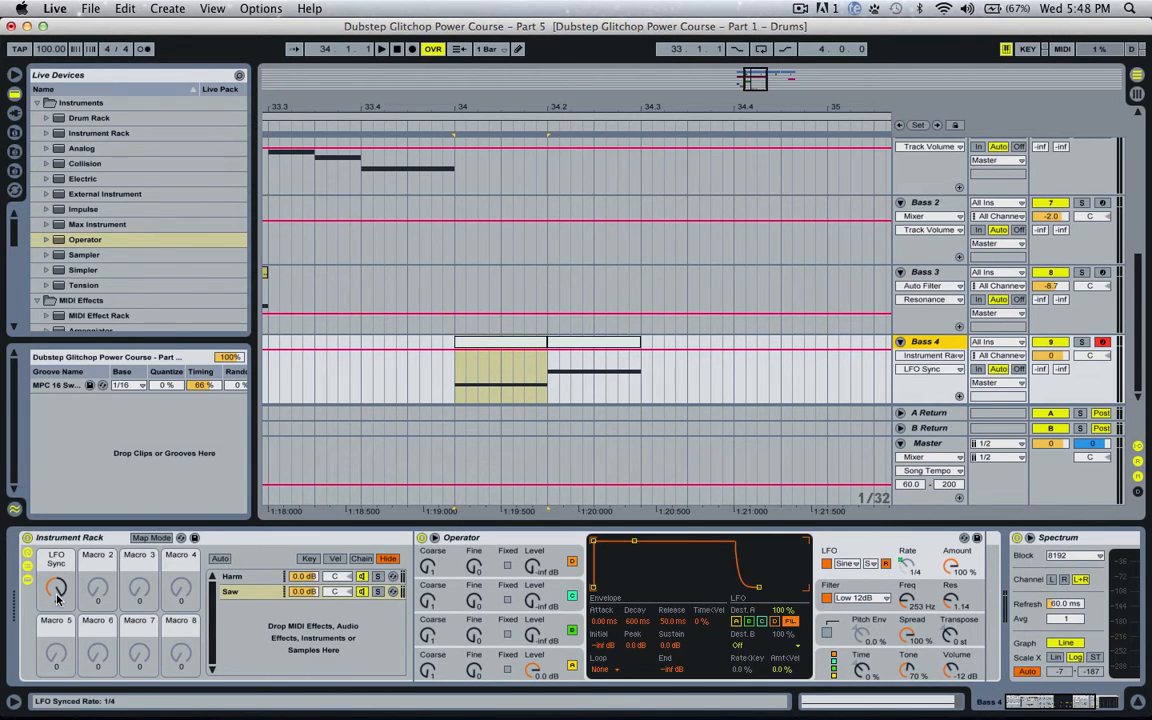
mouse_move(55, 592)
mouse_down()
mouse_move(55, 580)
mouse_move(51, 600)
mouse_up()
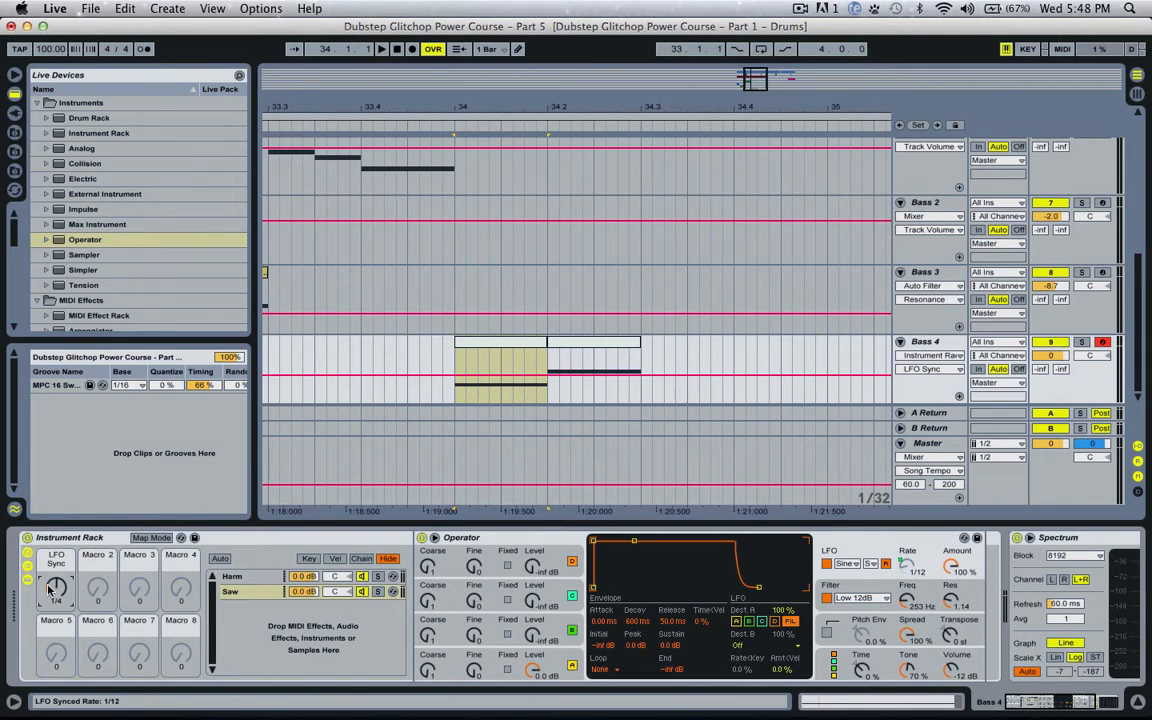
drag(55, 590, 55, 570)
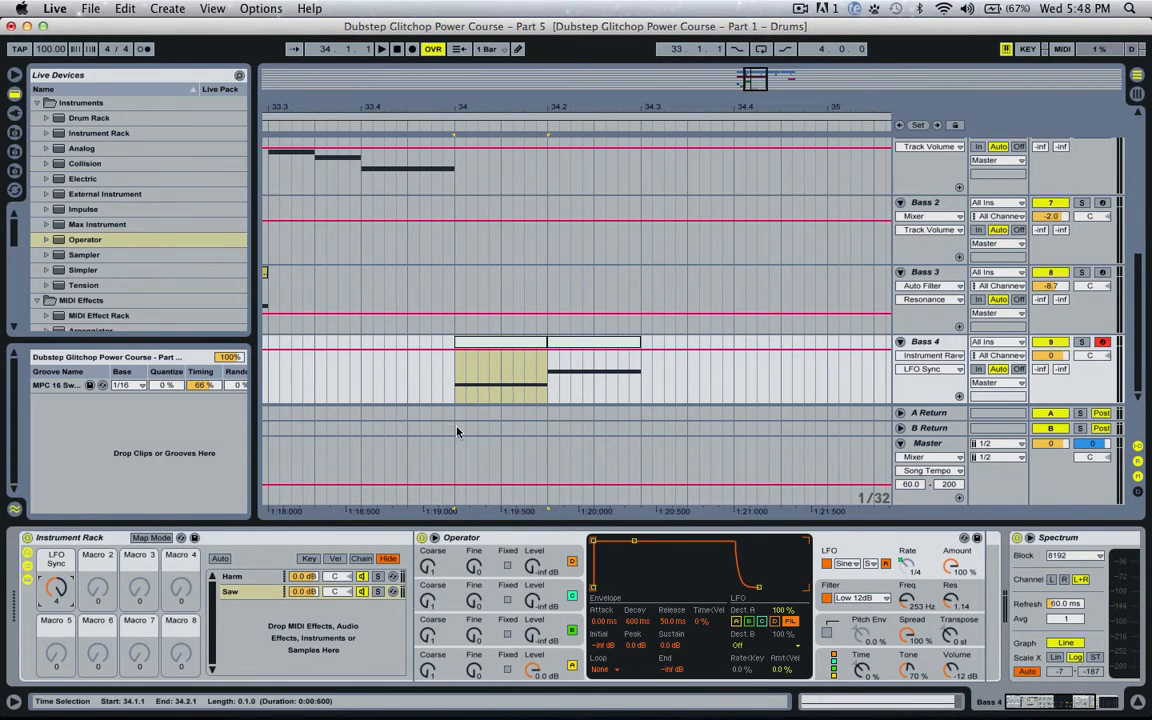
- Reopen the clip at 34.1.1, lower its entire LFO Sync envelope to about 20%, and play it
double_click(507, 341)
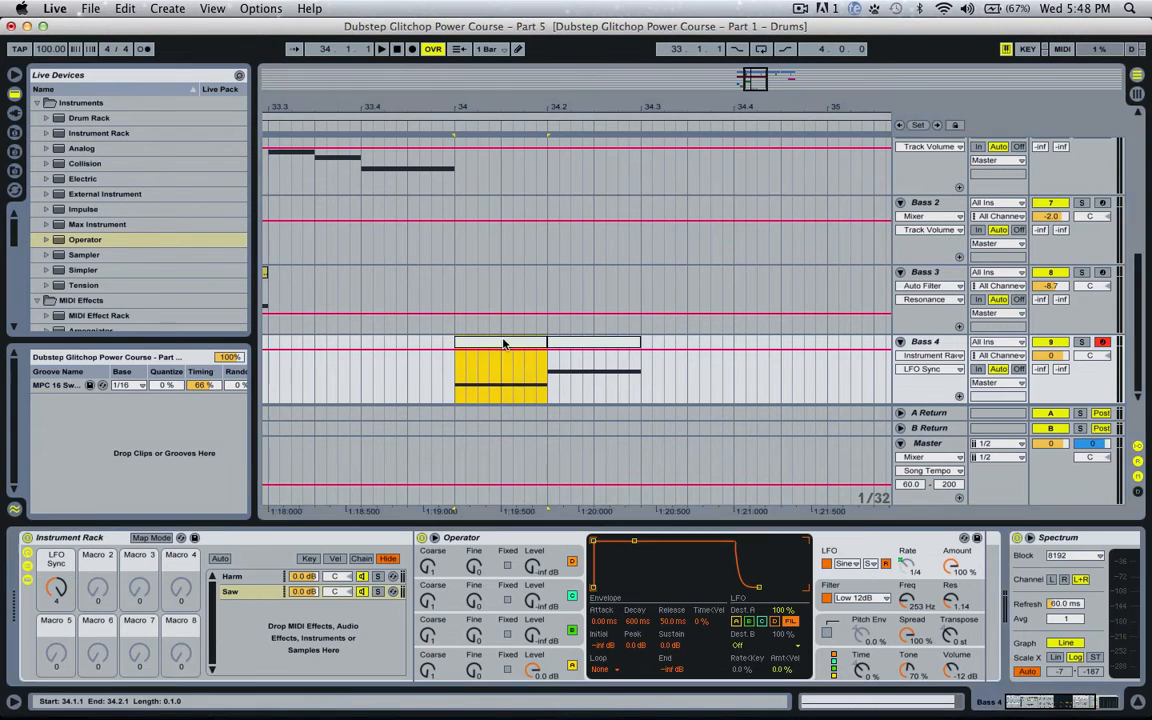
click(296, 532)
drag(316, 588, 296, 645)
key(space)
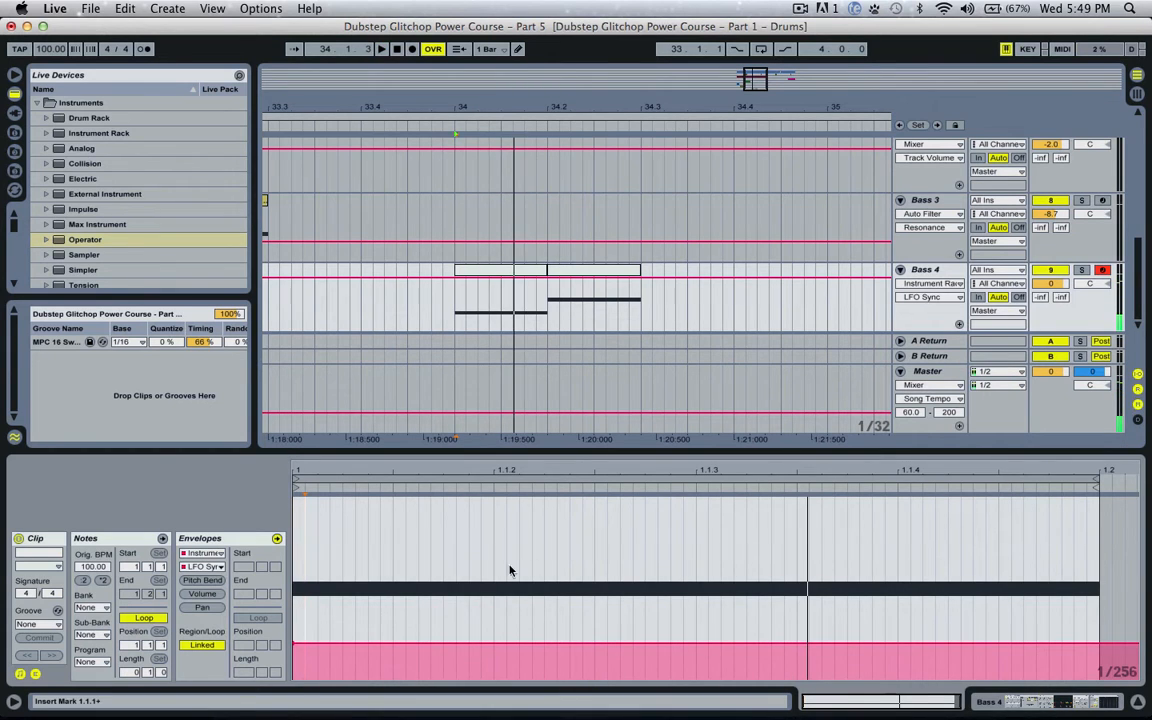
- Try drawing a raised LFO Sync block starting at 1.1.2, and undo the last two envelope edits
key(b)
drag(504, 543, 571, 546)
key(space)
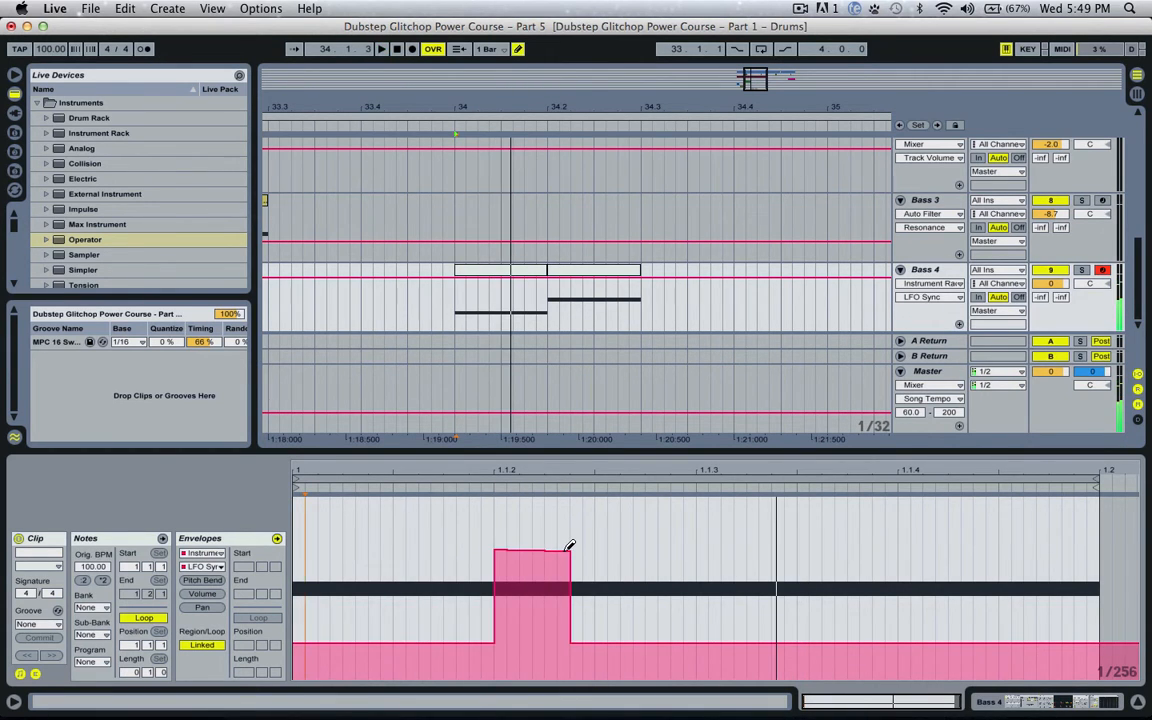
key(super+z)
key(super+z)
- Coarsen the clip grid to 1/16 and draw the LFO Sync envelope down to about 20% from 1.1.2 to 1.1.4 during playback
key(super+2)
key(super+2)
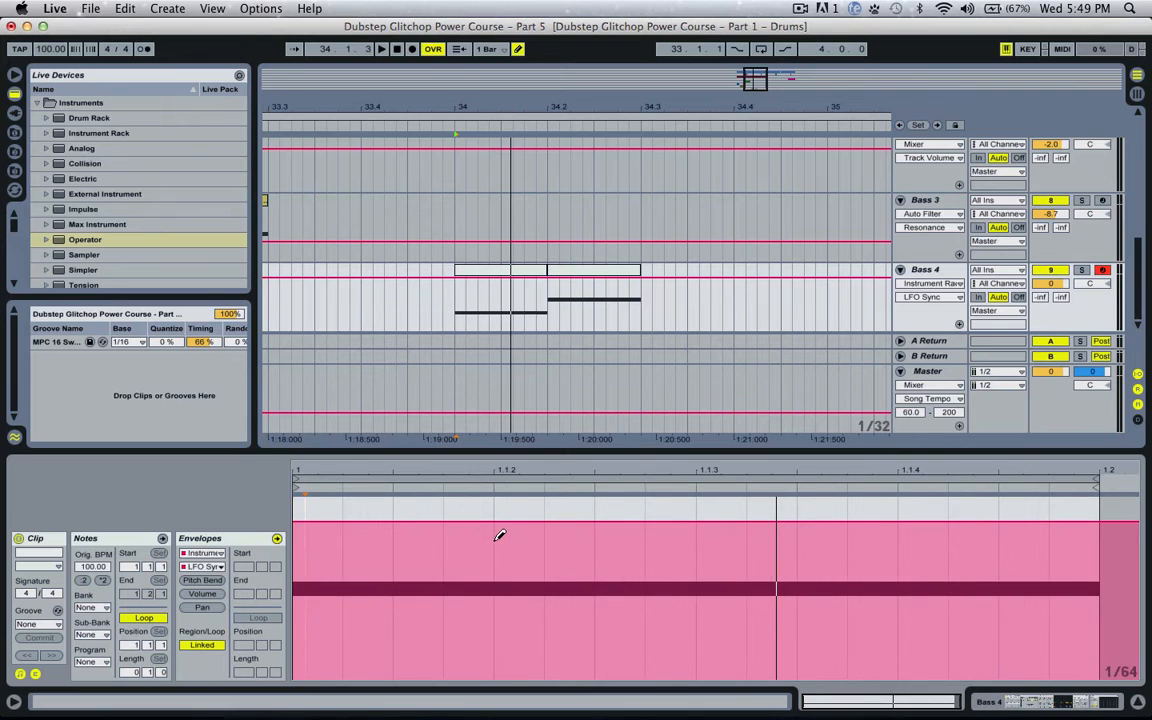
key(super+2)
key(super+2)
key(space)
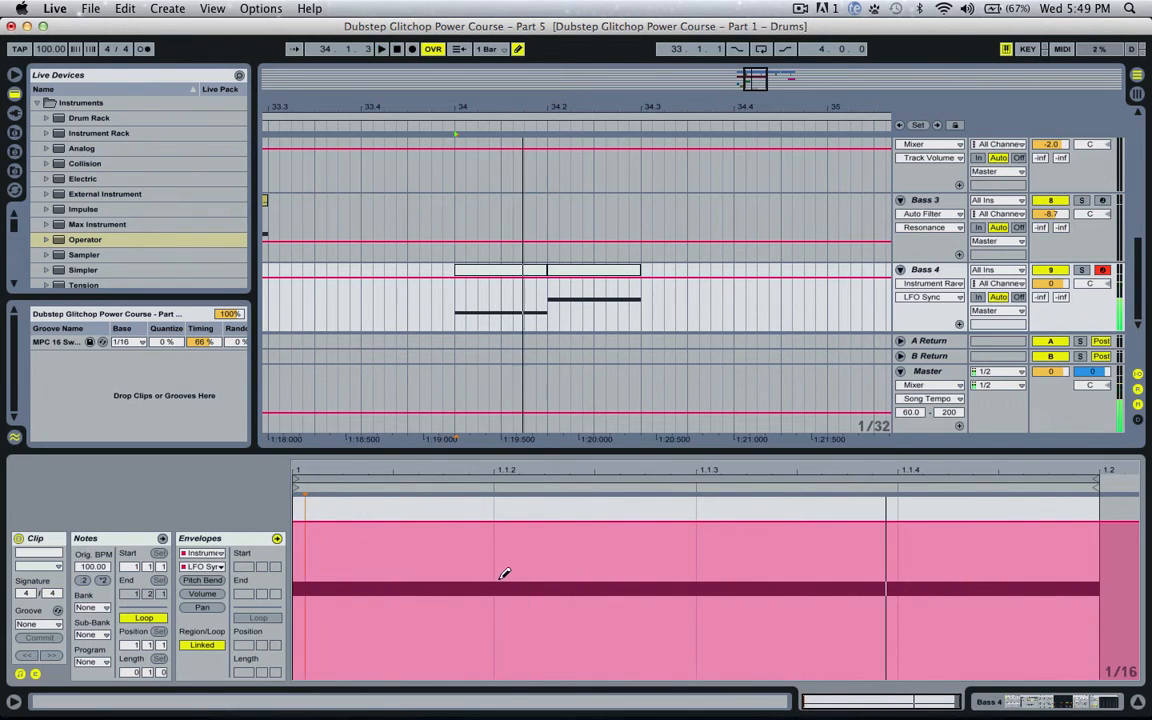
mouse_move(504, 581)
mouse_down()
mouse_move(597, 573)
mouse_move(531, 636)
mouse_up()
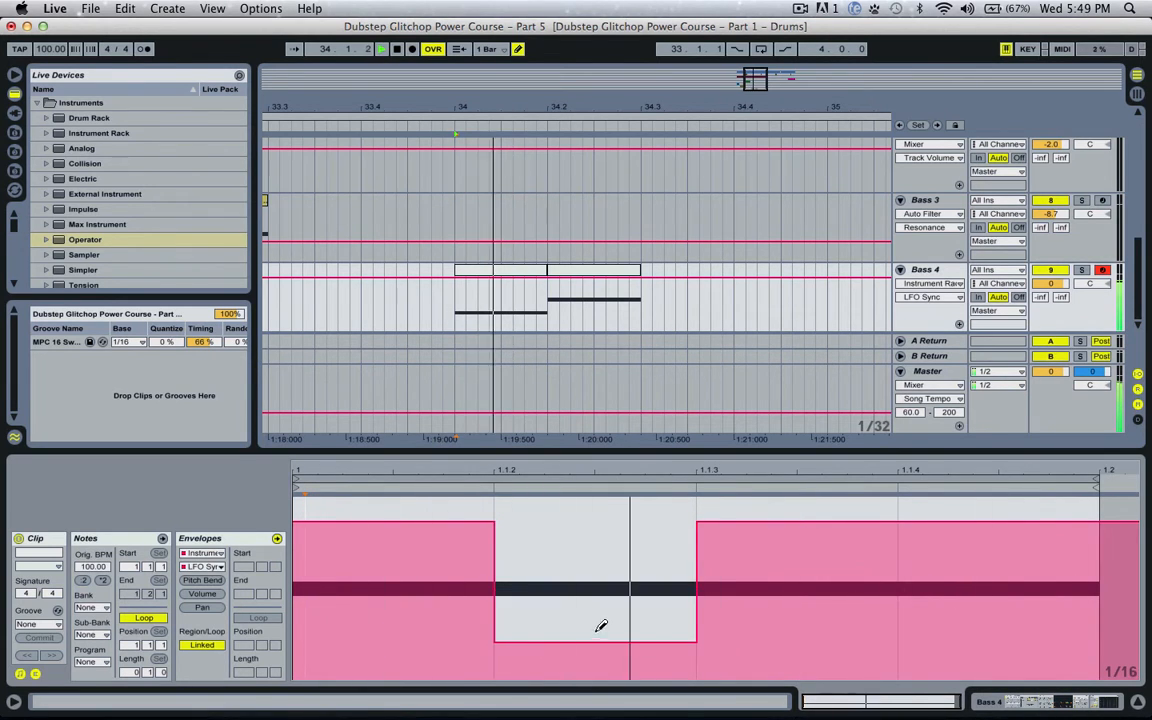
click(725, 636)
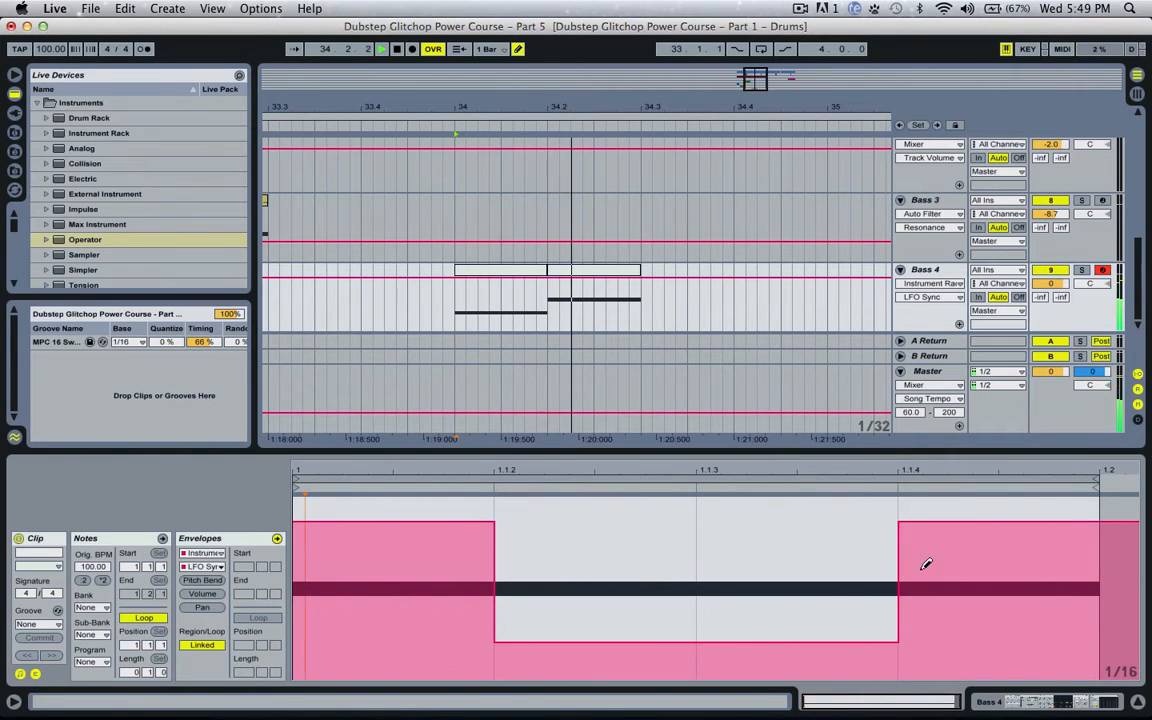
key(space)
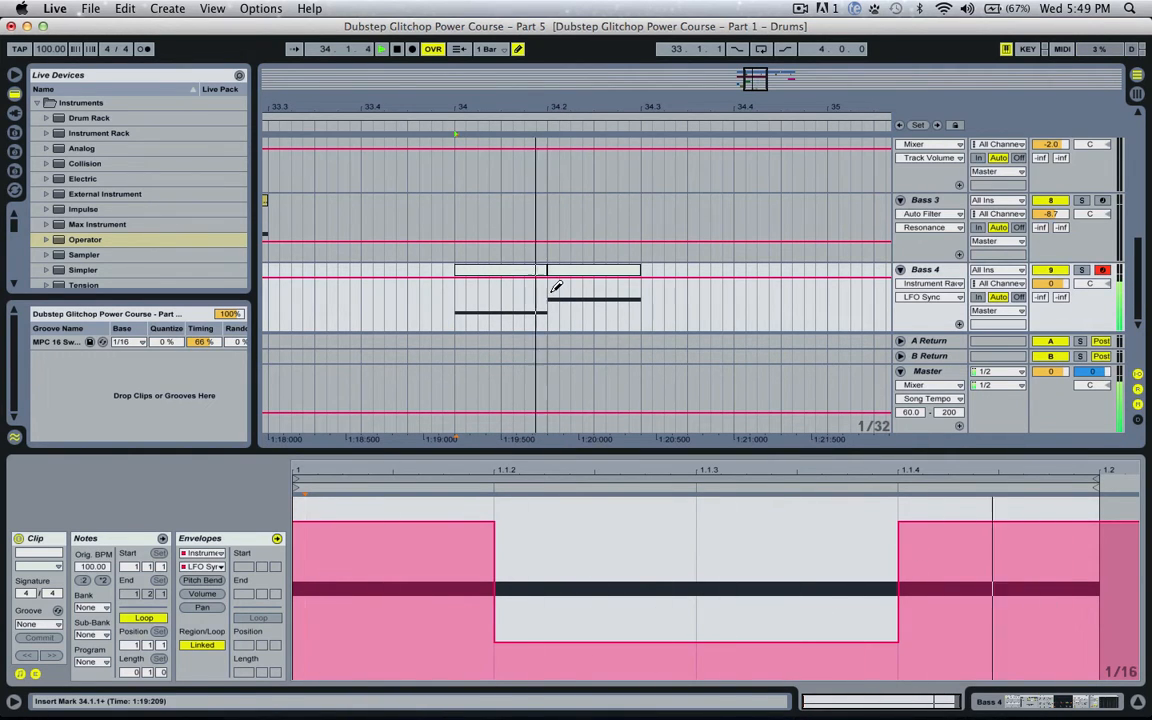
key(space)
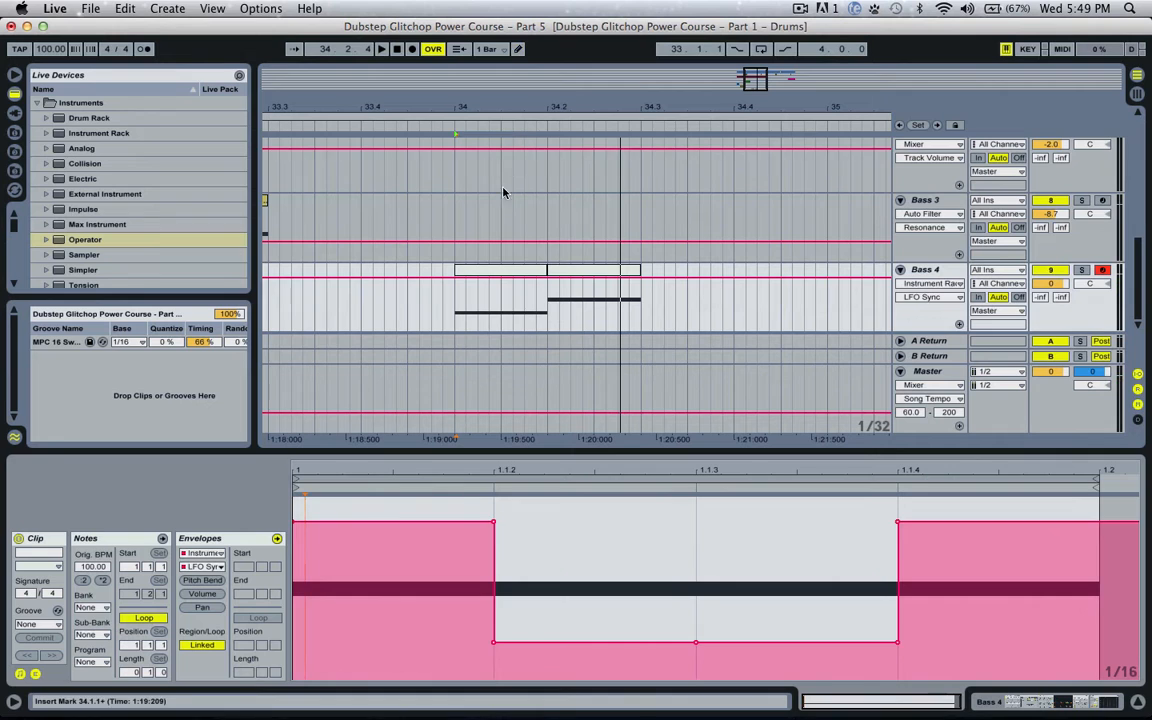
- Consolidate the two neighbouring Bass 4 clips between 34.1.1 and 34.3.1 into a single clip
click(505, 270)
shift+click(594, 272)
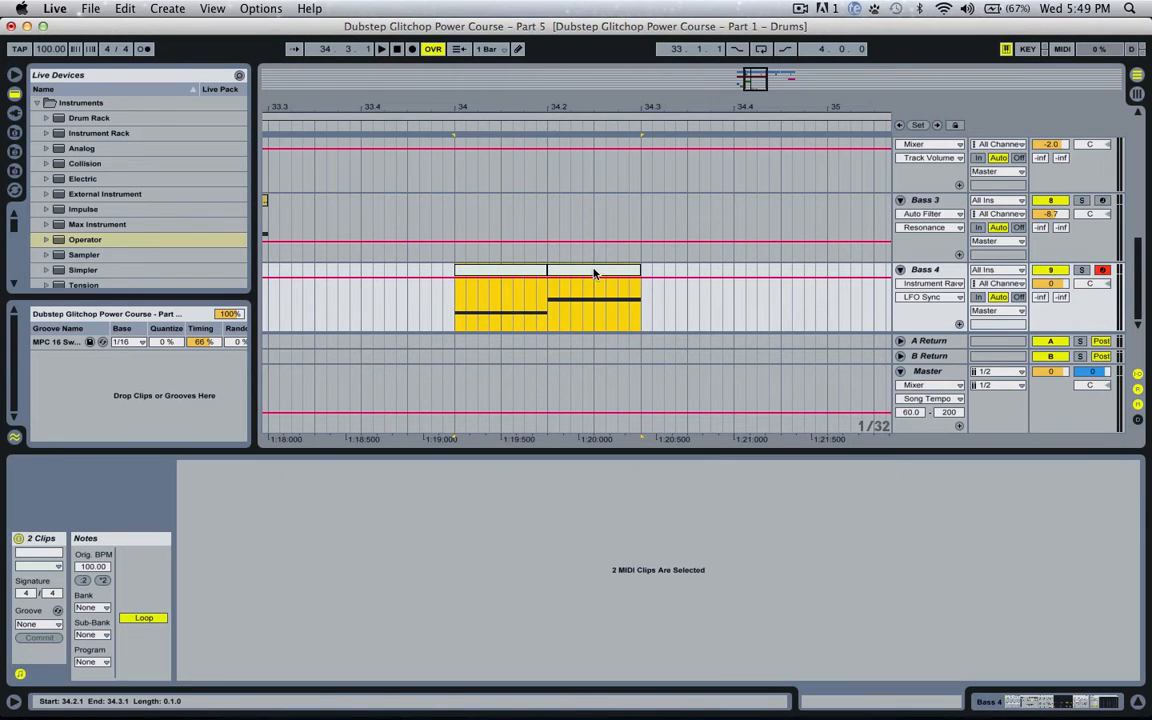
click(124, 8)
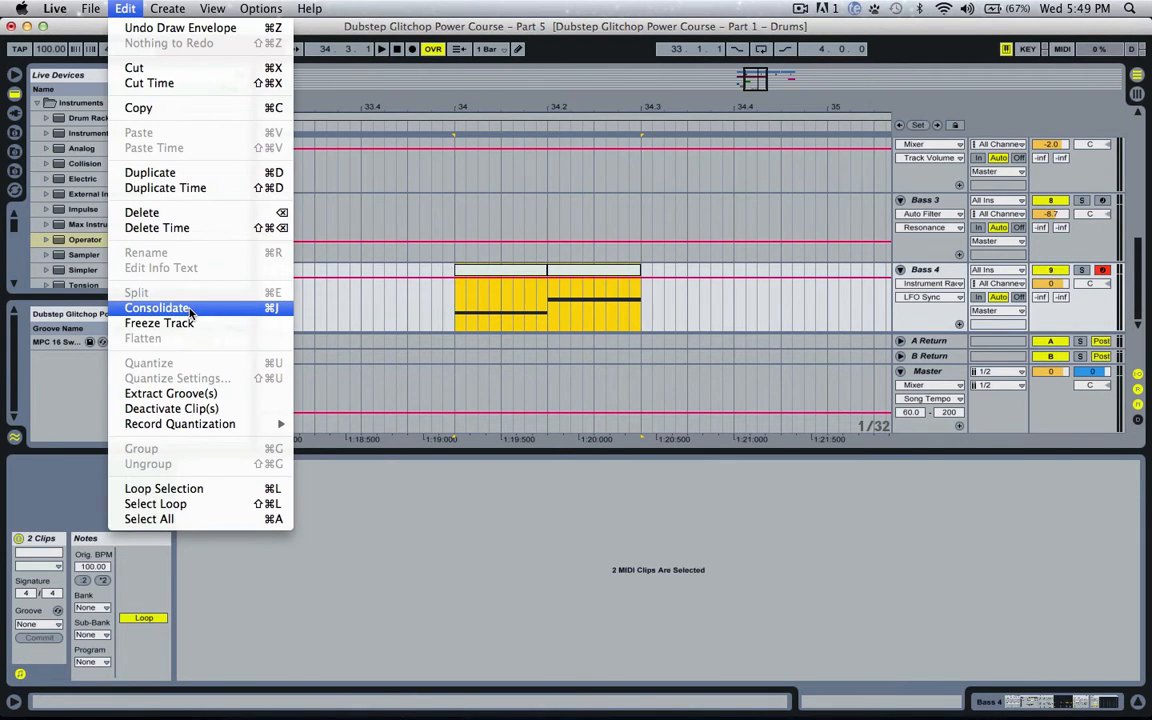
click(158, 308)
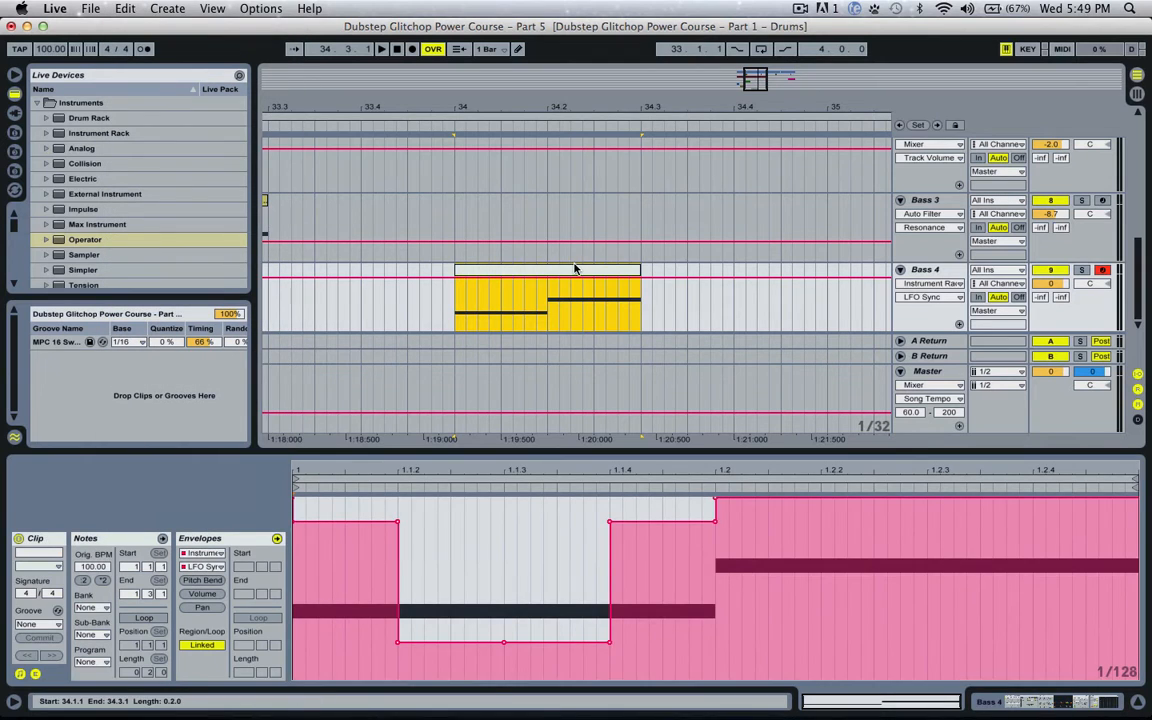
- Draw the second note's LFO Sync envelope at about 11.5% from 1.2, rising to about 60% by the clip's end
click(690, 634)
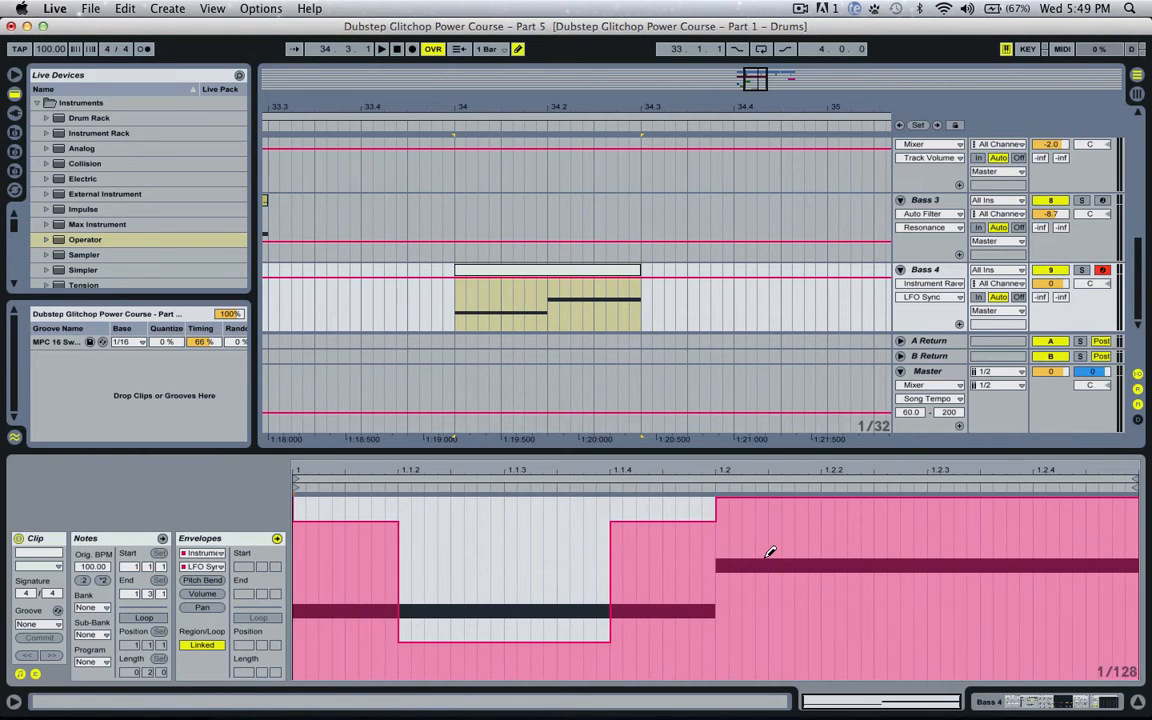
key(space)
drag(730, 652, 868, 653)
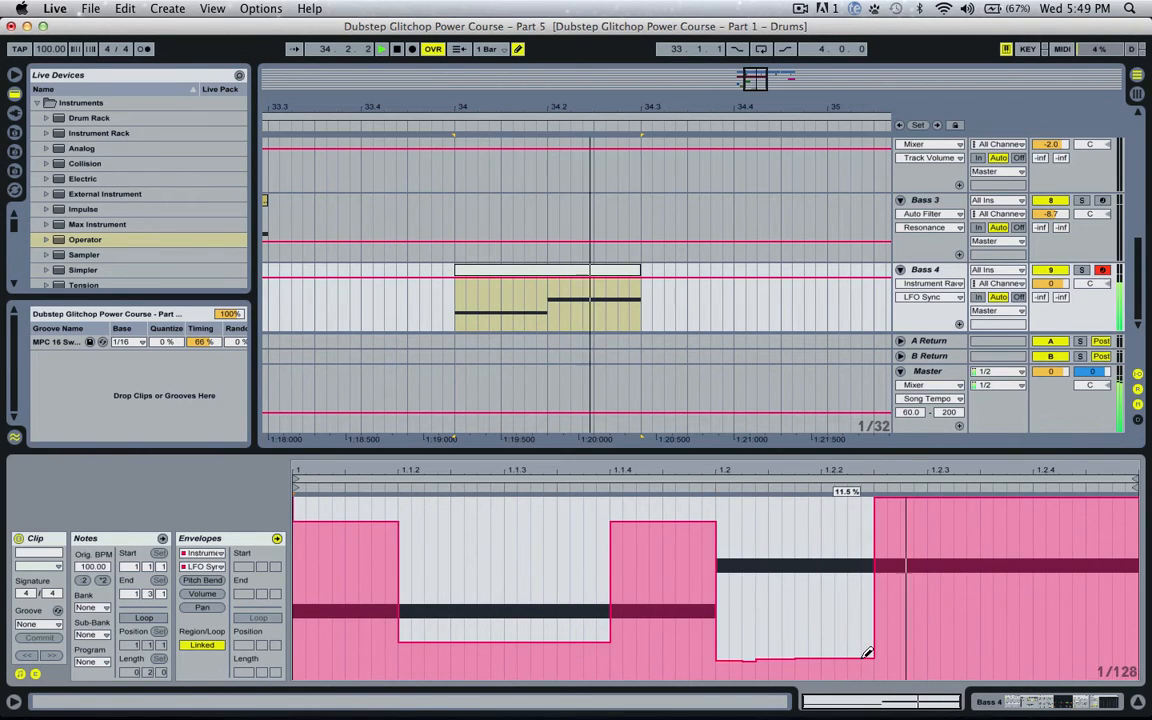
click(895, 558)
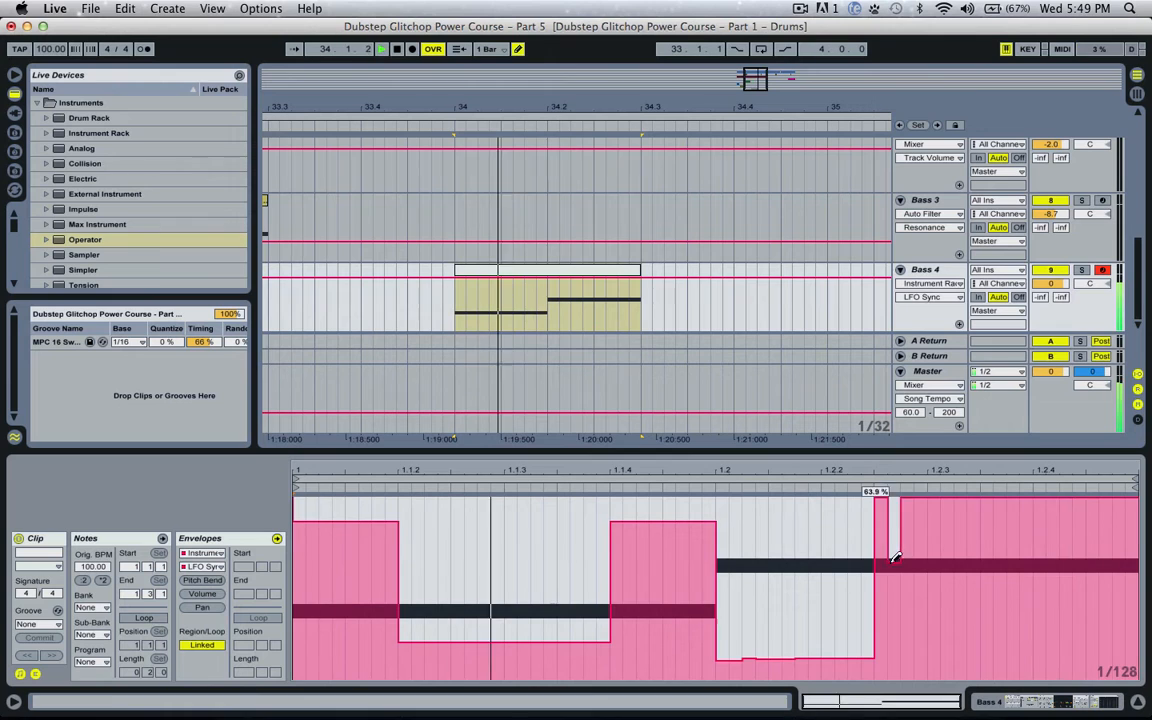
mouse_move(895, 558)
mouse_down()
mouse_move(1126, 548)
mouse_move(882, 568)
mouse_move(1136, 566)
mouse_up()
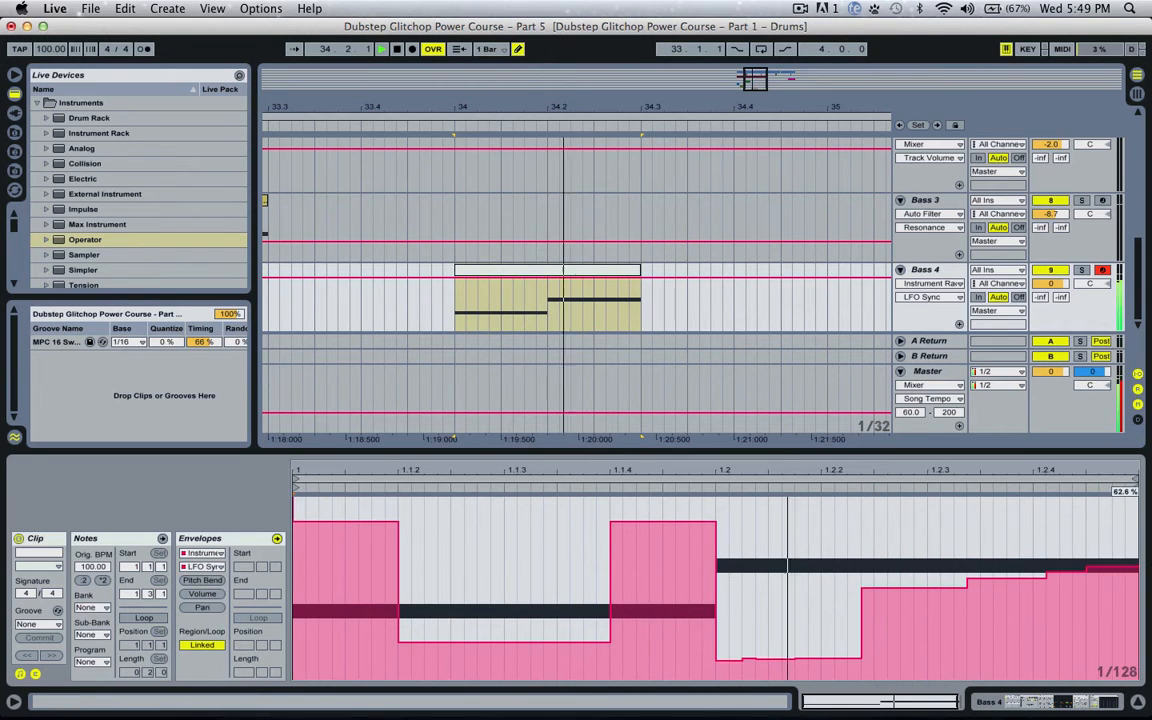
- Redraw the LFO Sync envelope after 1.2.2 at about 30%, slightly lower near the clip's end, and replay the clip
drag(850, 618, 1113, 620)
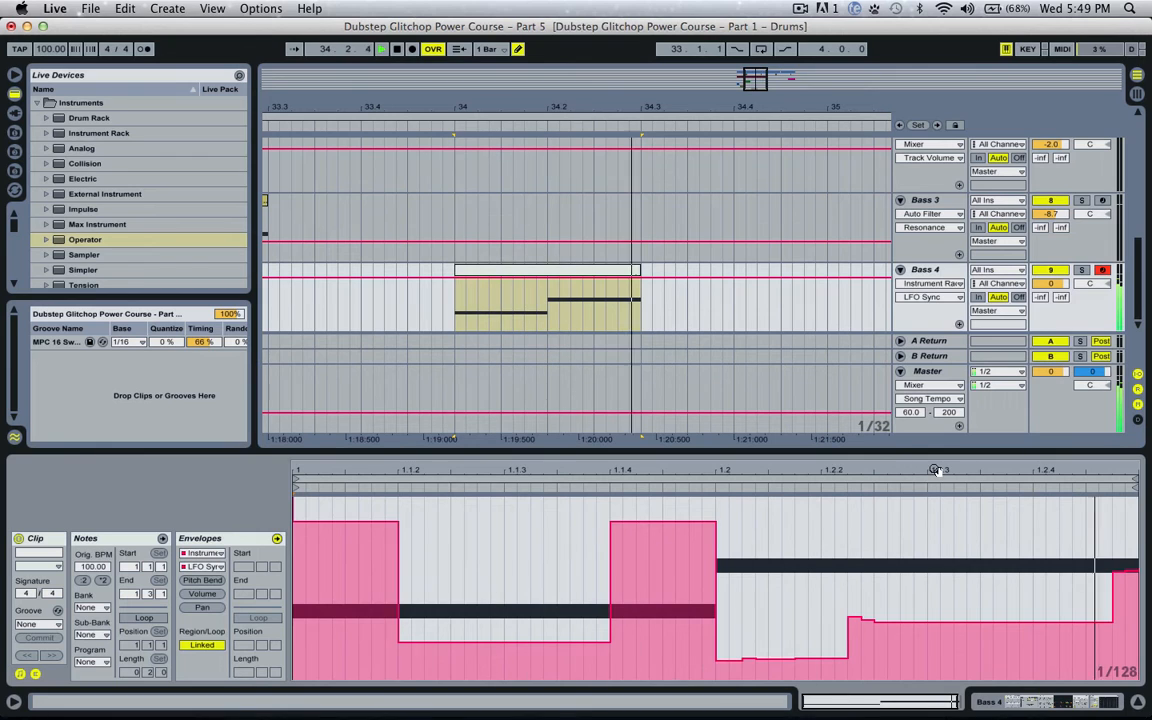
drag(1007, 632, 1138, 630)
key(space)
key(space)
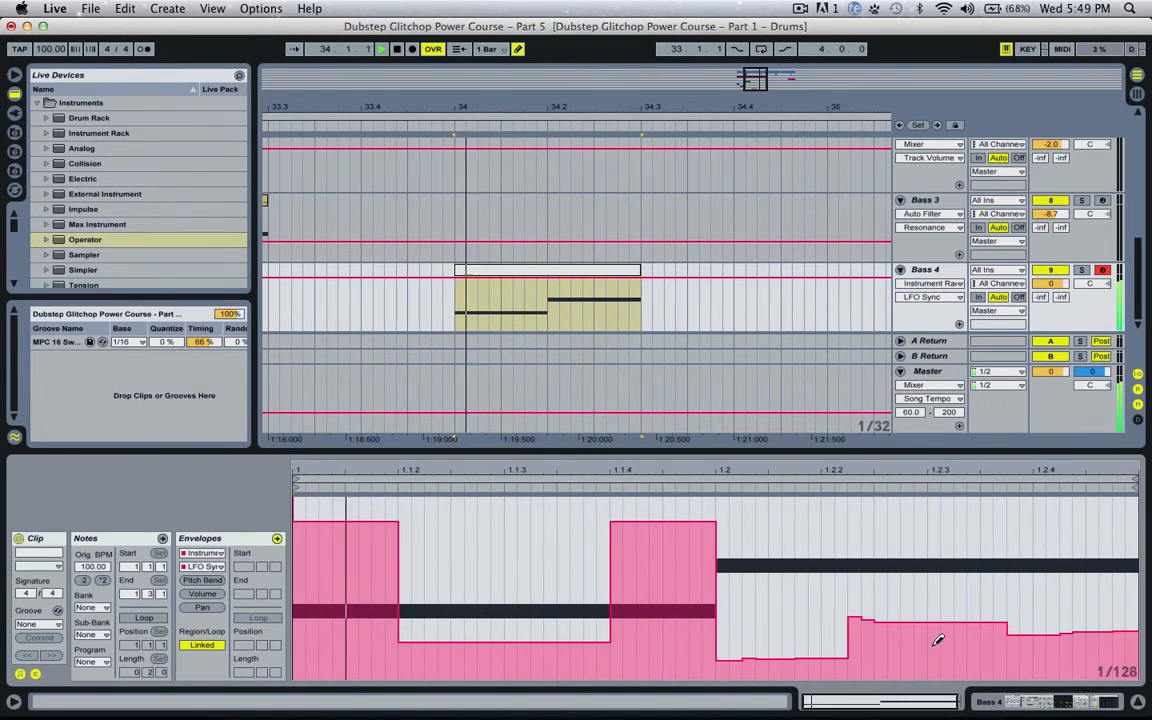
- Coarsen the clip grid to 1/16 and redraw the LFO Sync envelope at about 18% on 1.2.2 and 11% on 1.2.3
key(space)
key(super+2)
key(super+2)
key(super+2)
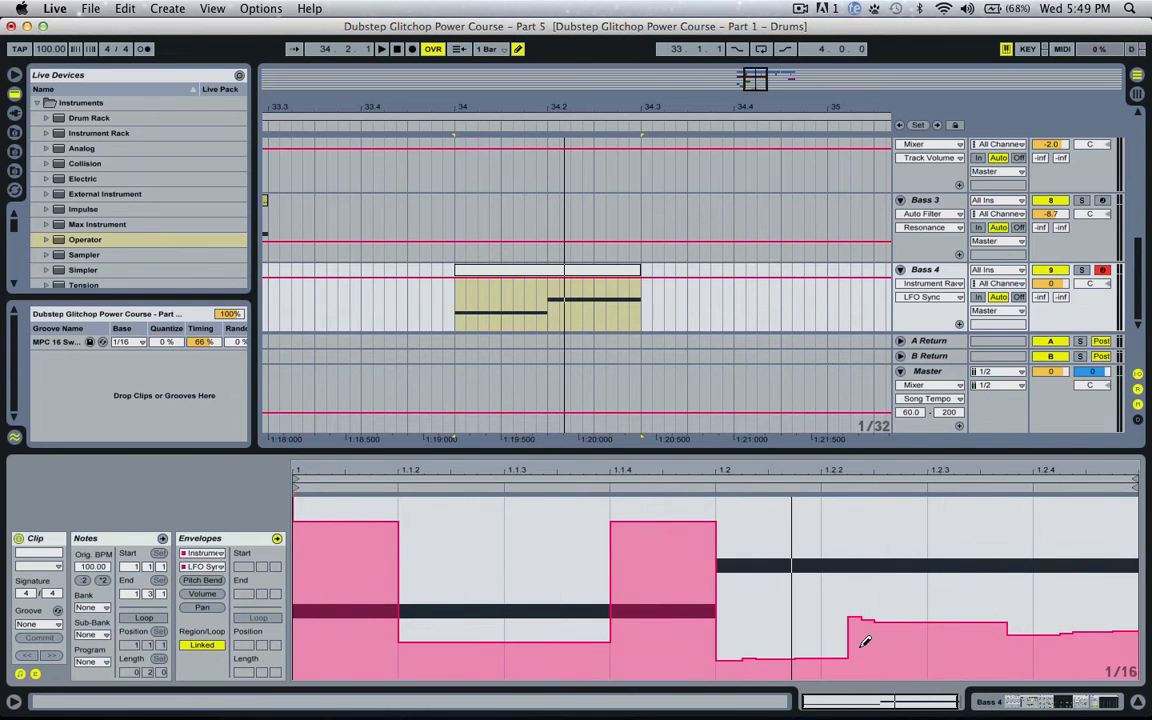
mouse_move(865, 641)
mouse_down()
mouse_move(841, 648)
mouse_move(1010, 652)
mouse_up()
key(space)
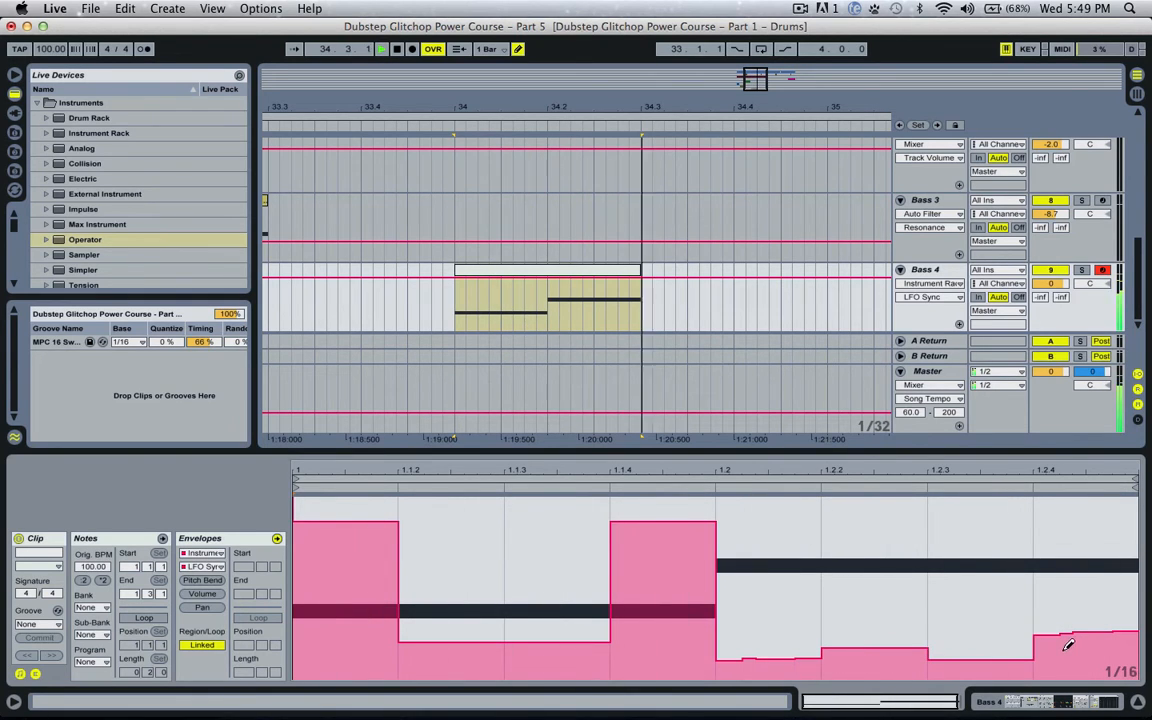
- Set the LFO Sync envelope to about 20% on 1.2.4 and about 17% on 1.2.3 while auditioning the clip
key(space)
key(space)
click(1063, 645)
key(space)
key(space)
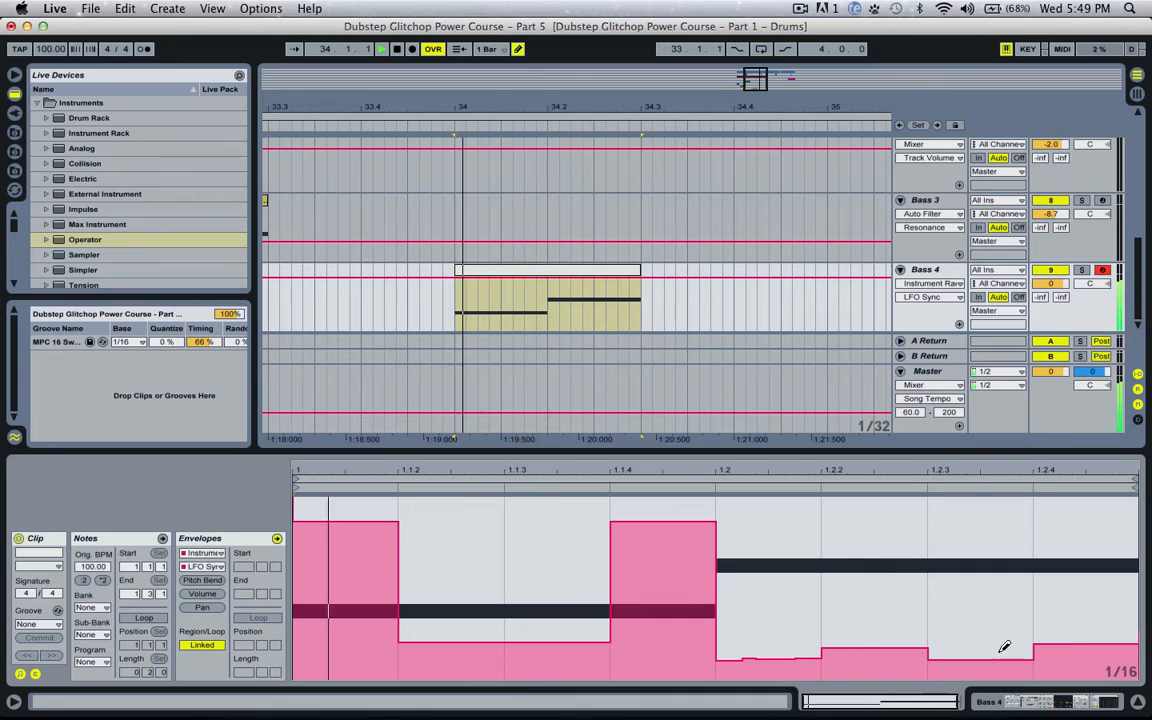
click(980, 649)
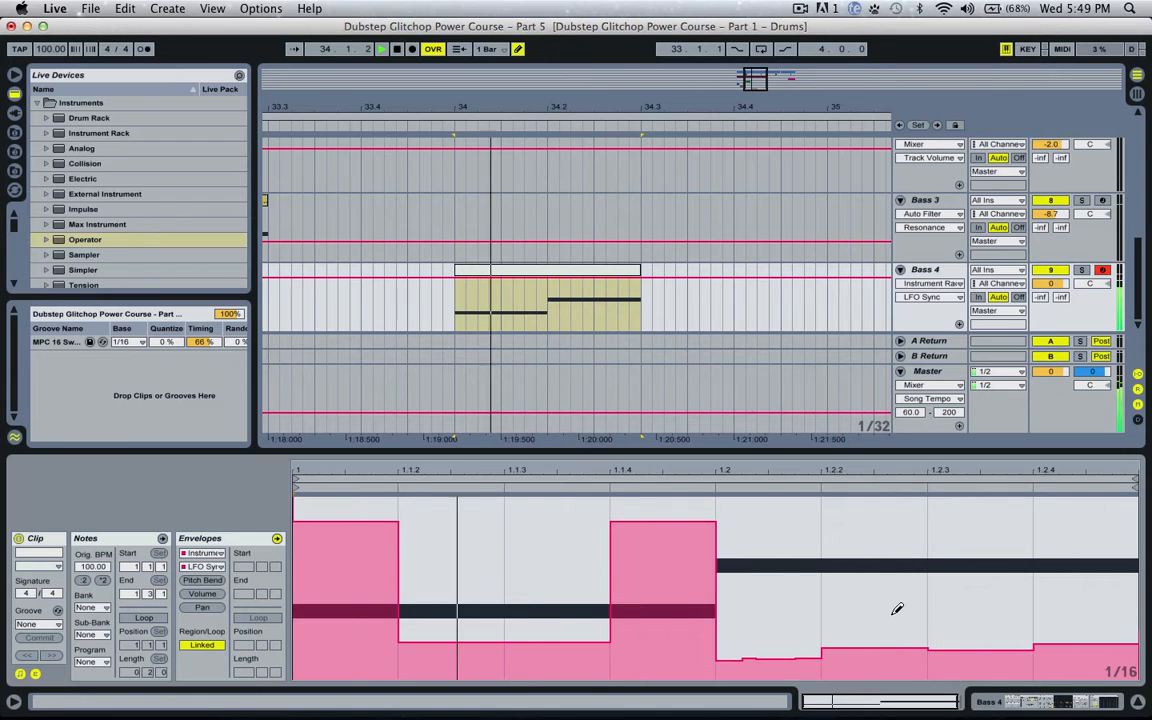
key(space)
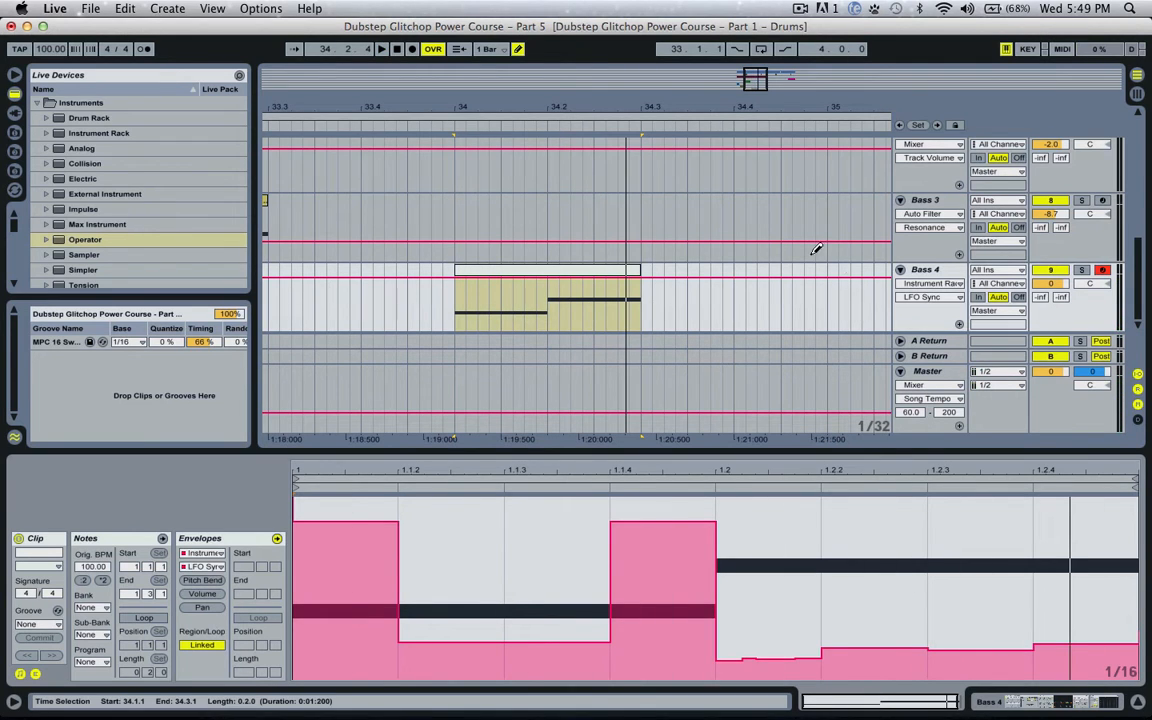
- Turn on looping for the consolidated clip, extend it to 35.3.1, and play it from 34.1.1 with Bass 4 soloed
drag(762, 77, 604, 199)
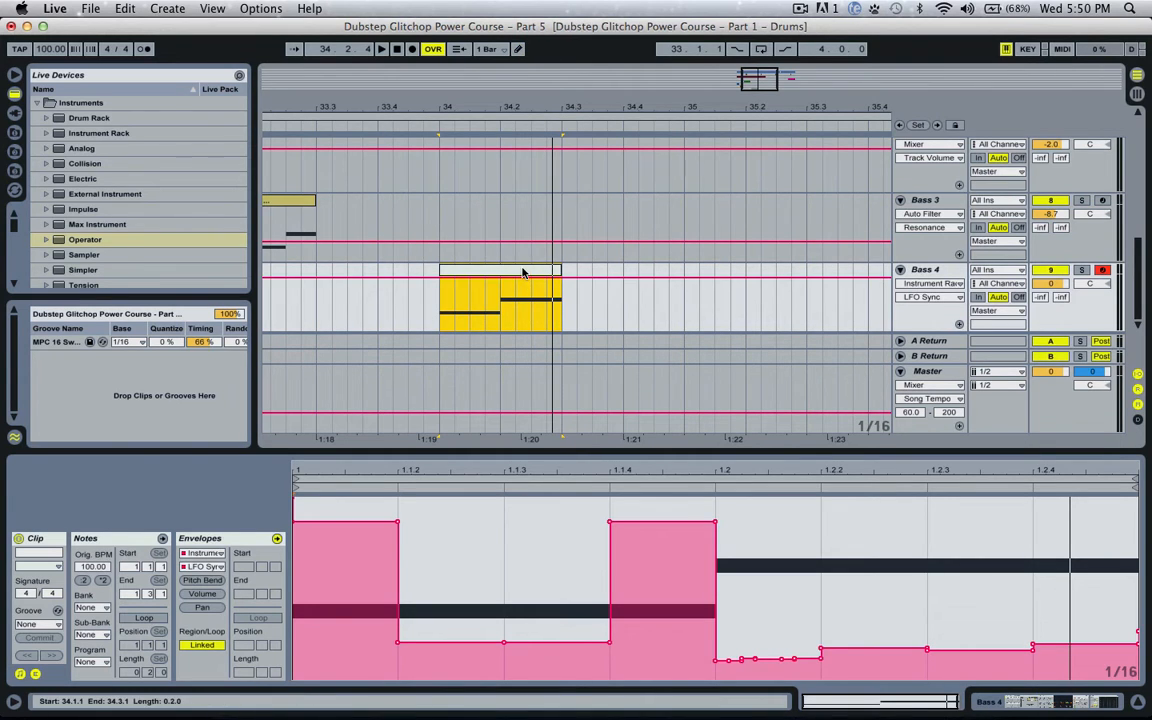
click(142, 618)
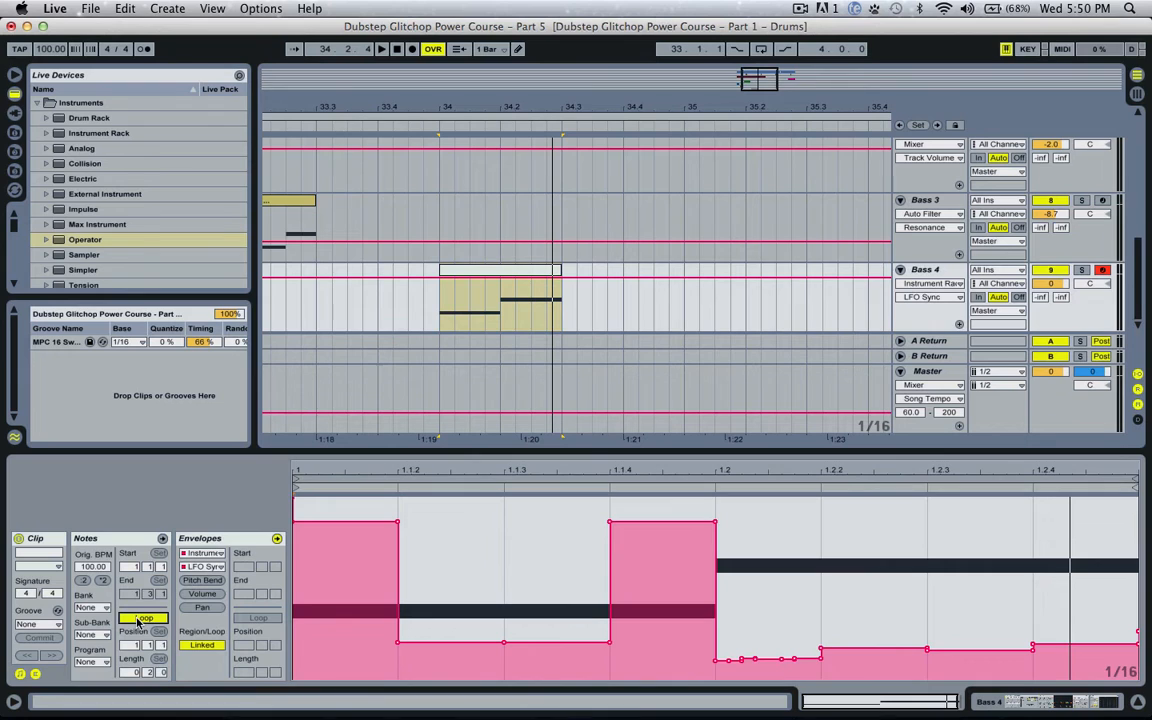
drag(555, 268, 806, 269)
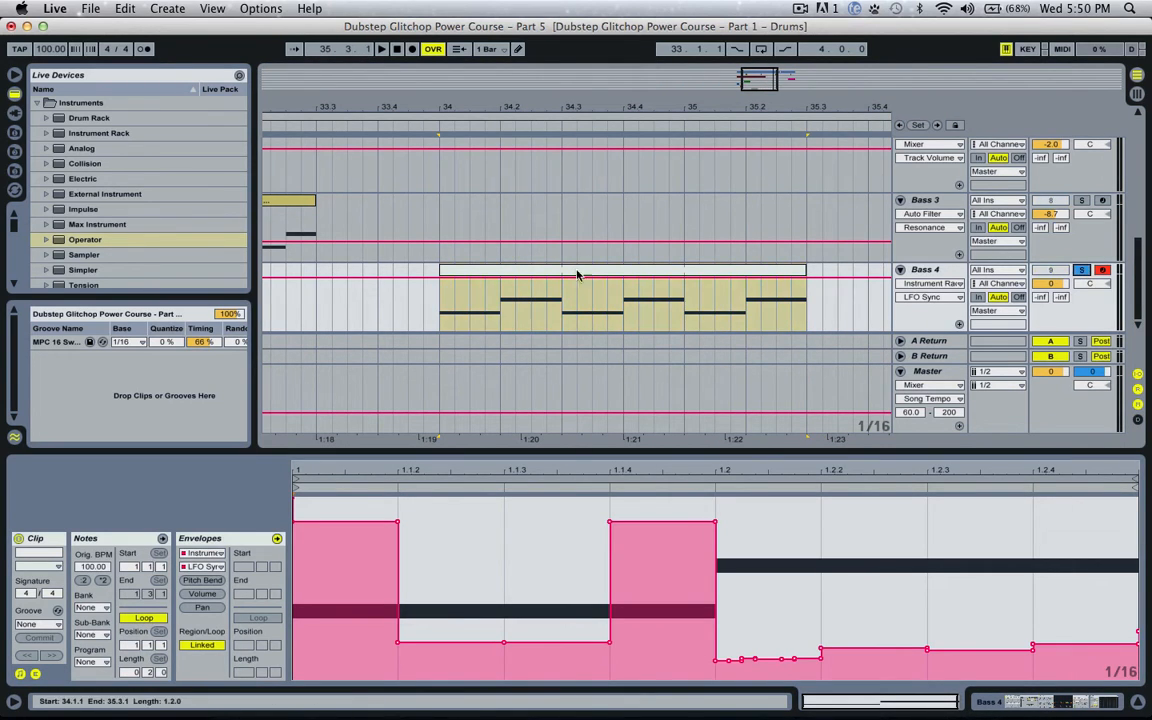
click(440, 310)
key(space)
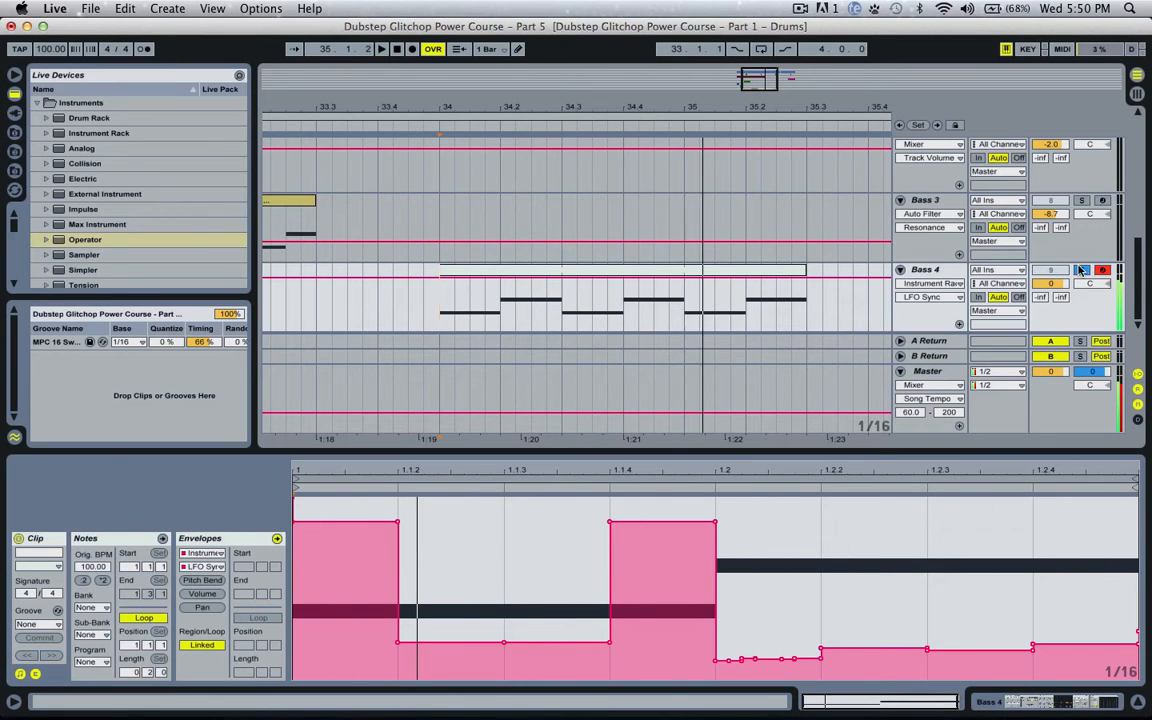
- Shorten the looped Bass 4 clip back to end at 34.3.1 and play it again from 34.1.1
click(683, 268)
key(space)
drag(804, 269, 560, 283)
click(429, 306)
click(442, 308)
key(space)
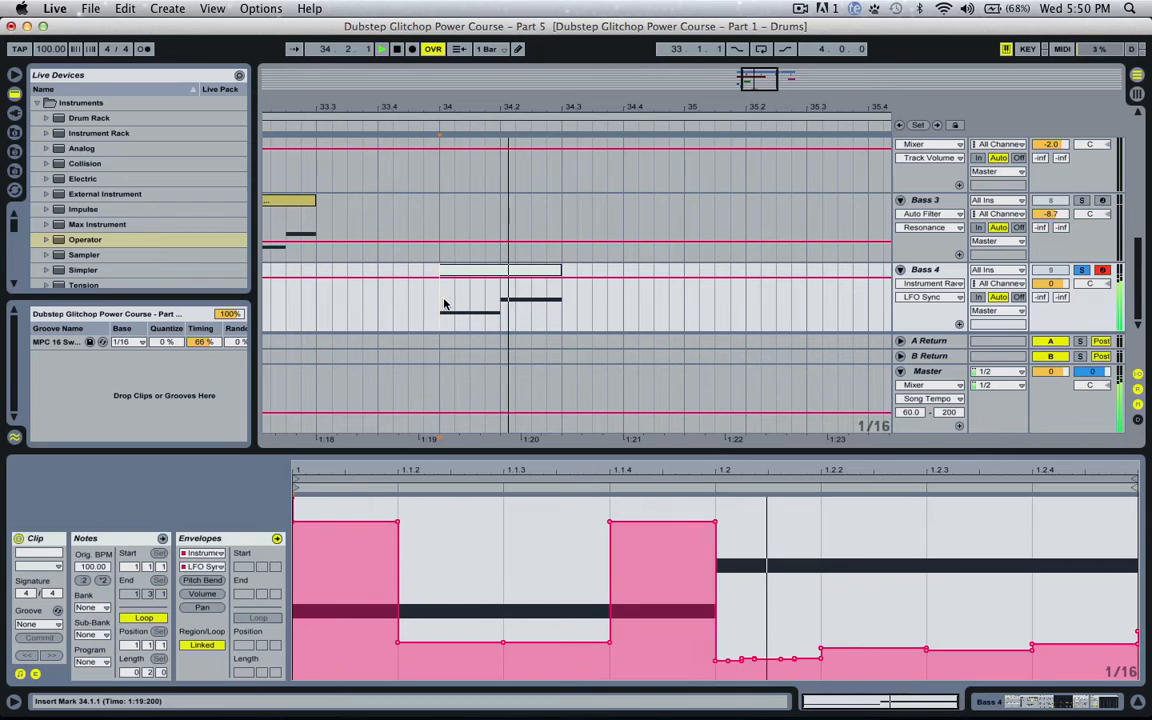
key(space)
key(space)
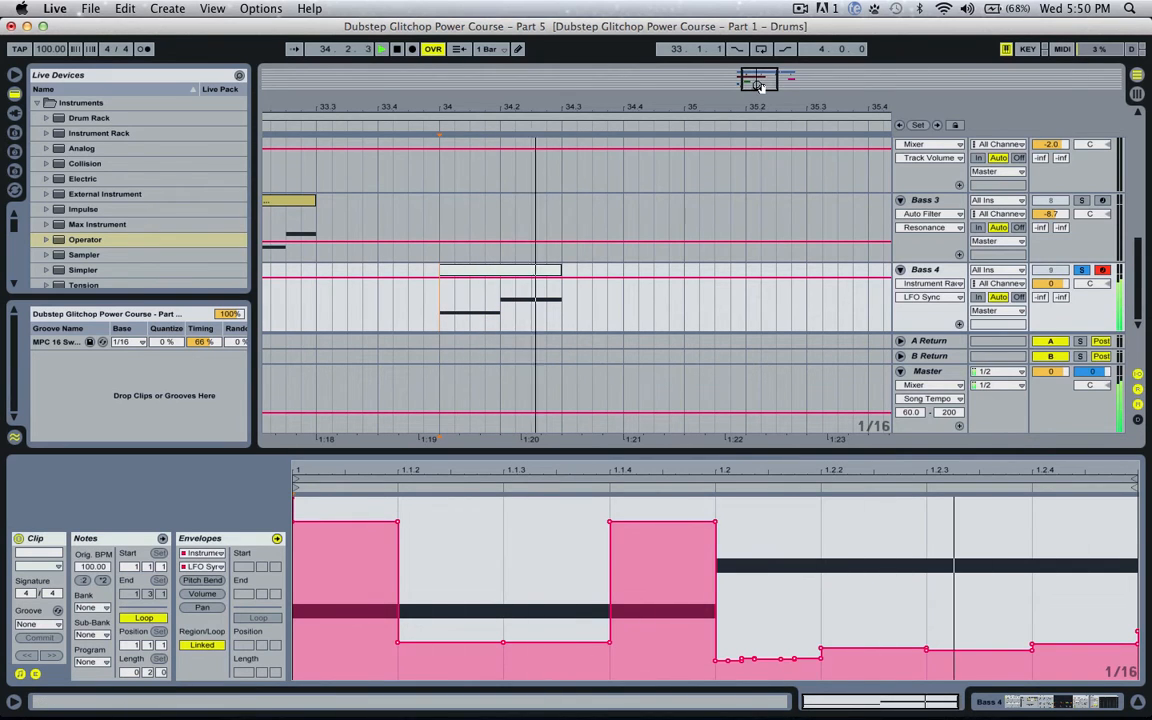
- Turn off solo on Bass 4 and play the arrangement from 33.1.1
key(space)
key(space)
drag(762, 82, 762, 40)
key(space)
click(449, 294)
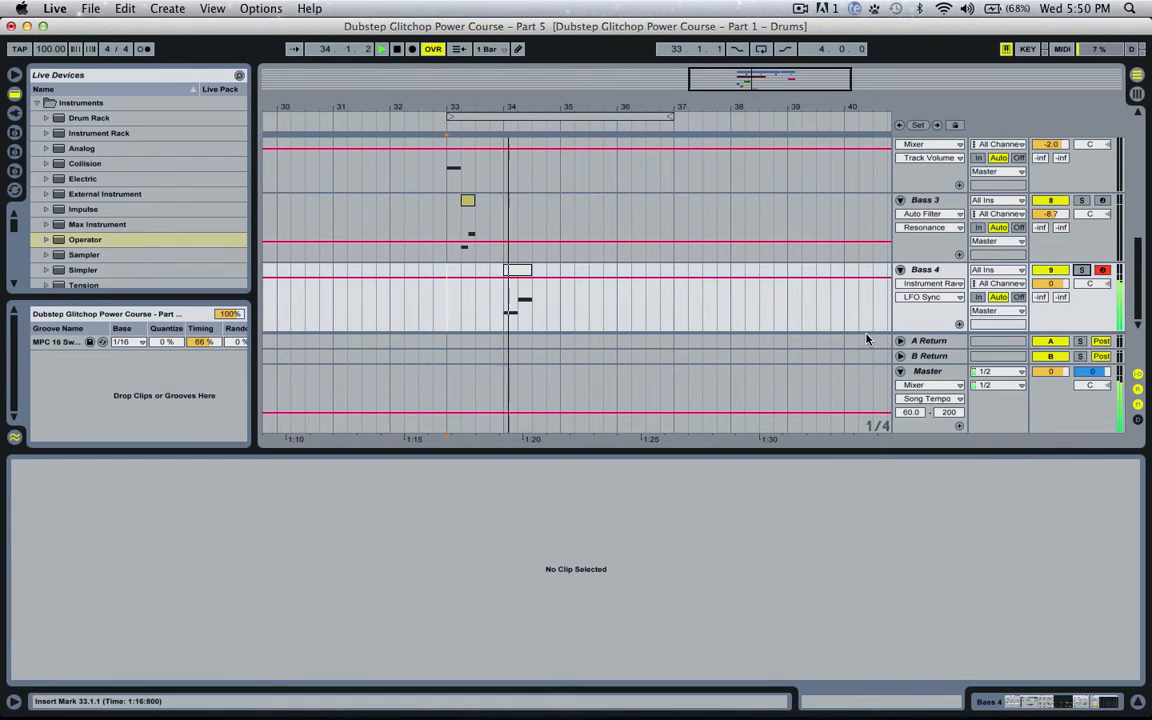
key(space)
key(space)
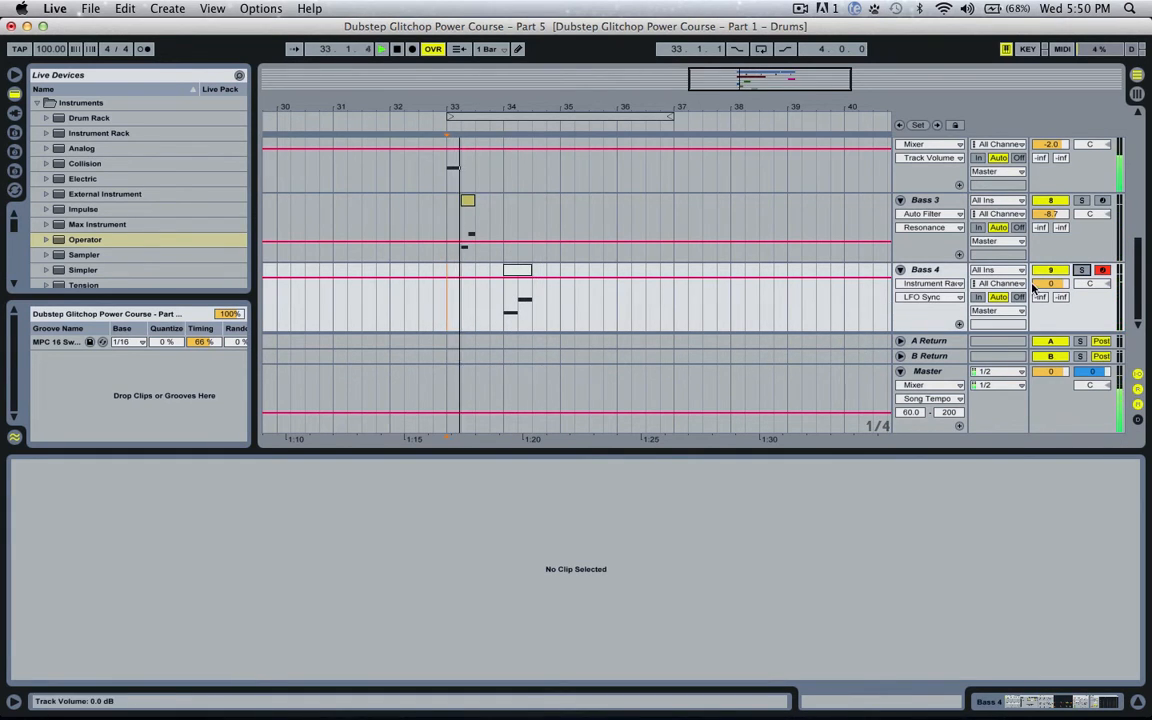
- Show the Harm chain's Operator in the Bass 4 rack and play the clip from 34.1.1
click(938, 270)
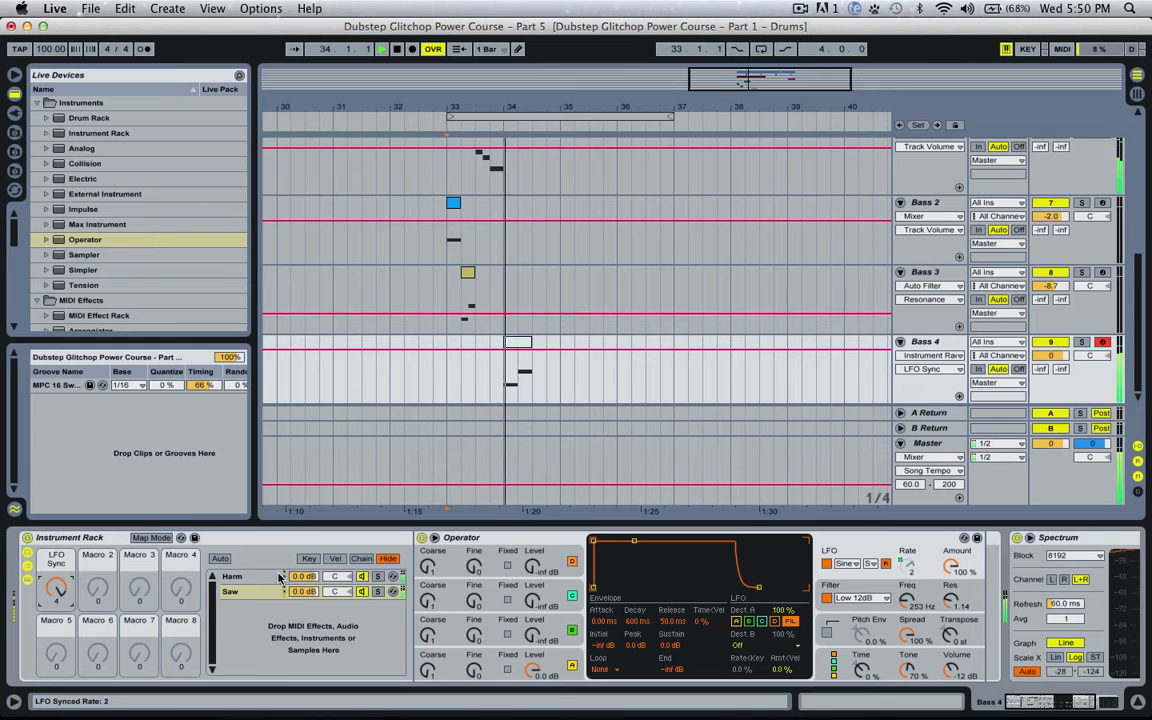
click(258, 577)
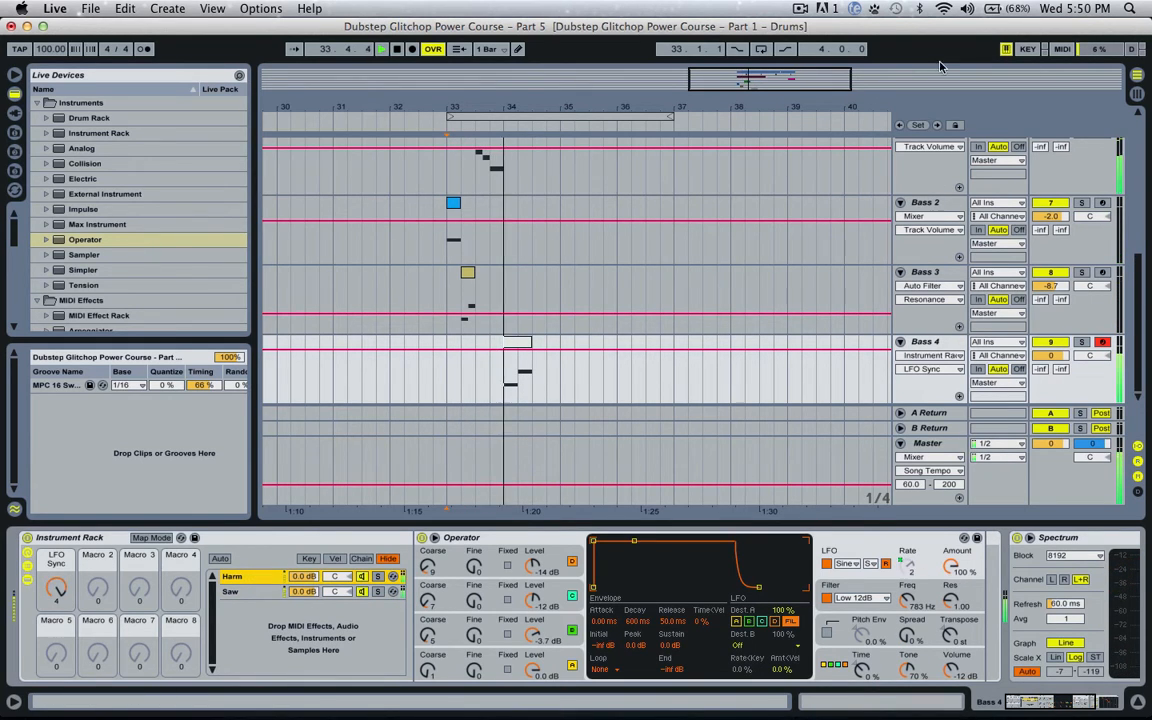
drag(784, 75, 774, 160)
key(space)
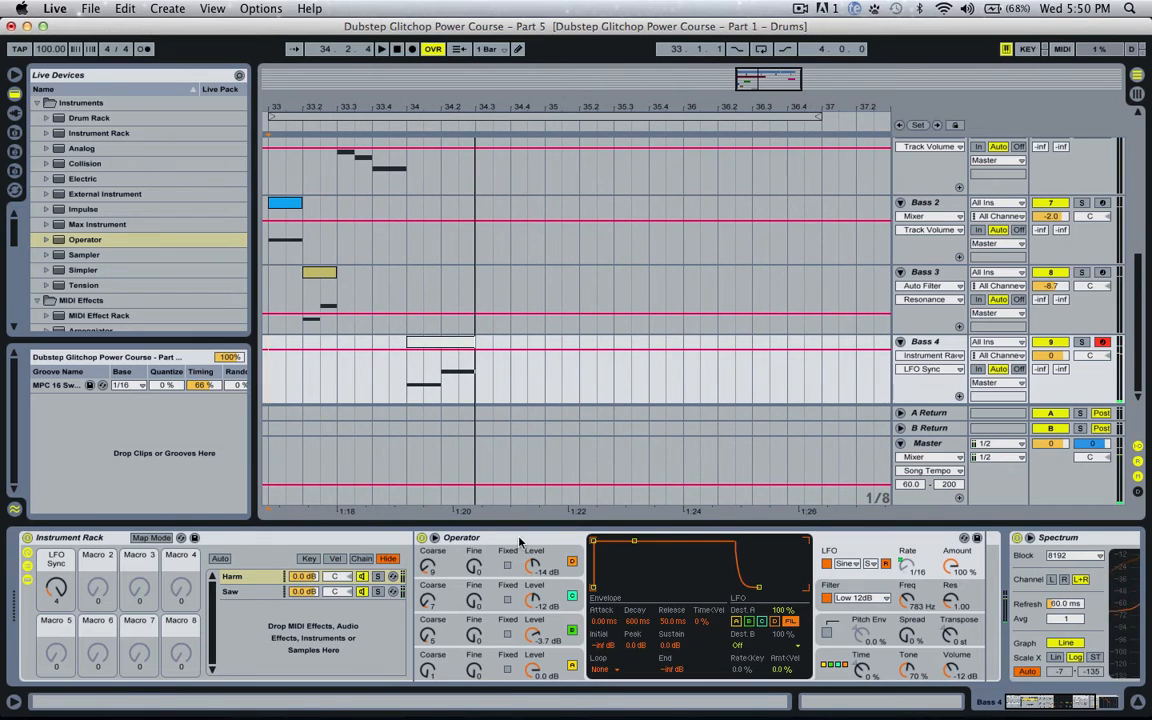
click(412, 380)
key(space)
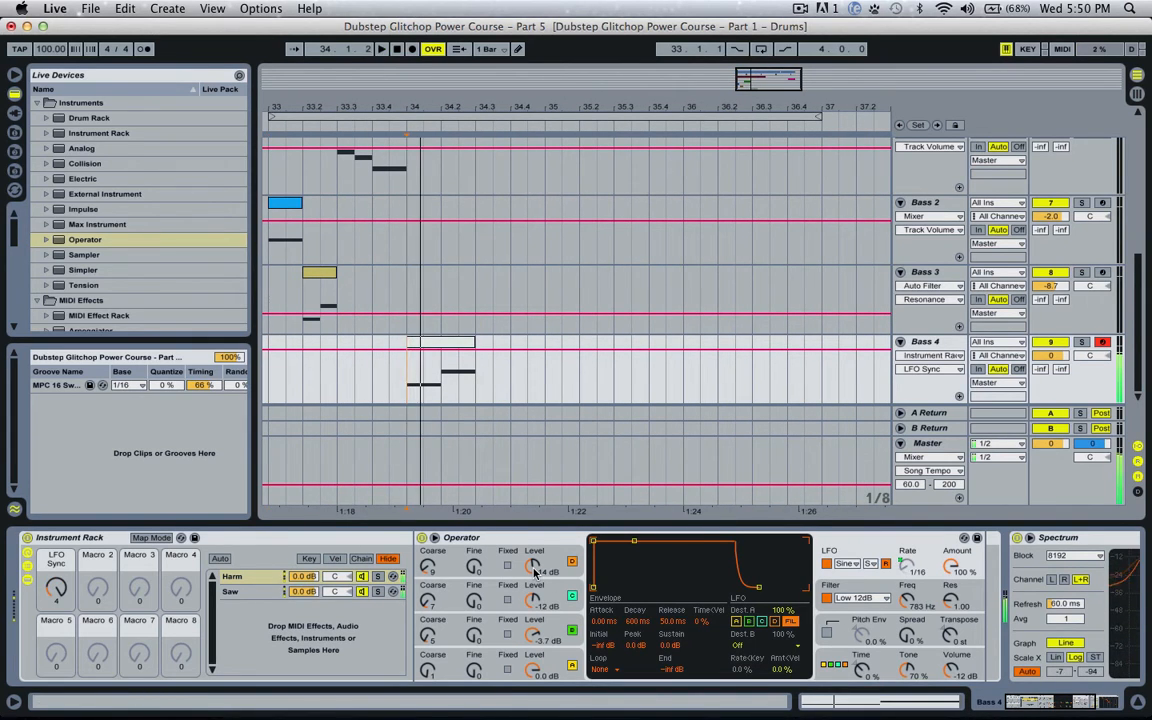
- Lower oscillator D's level to -16 dB in the Harm chain's Operator
click(535, 568)
key(space)
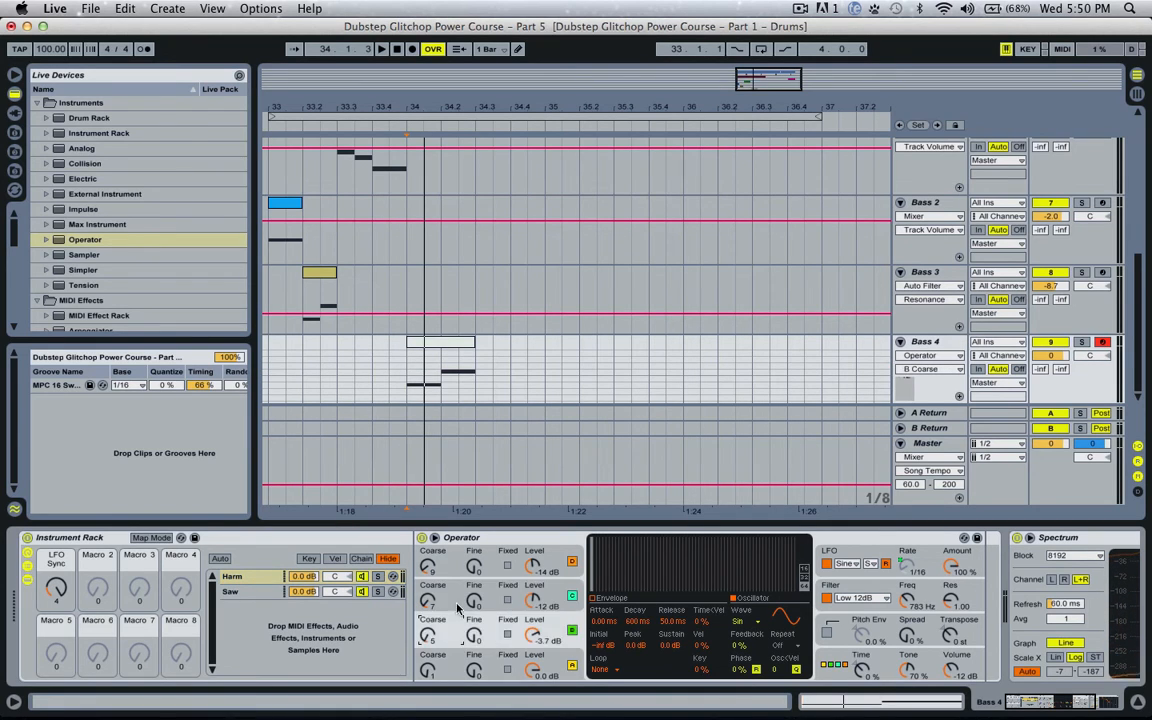
click(457, 565)
click(535, 568)
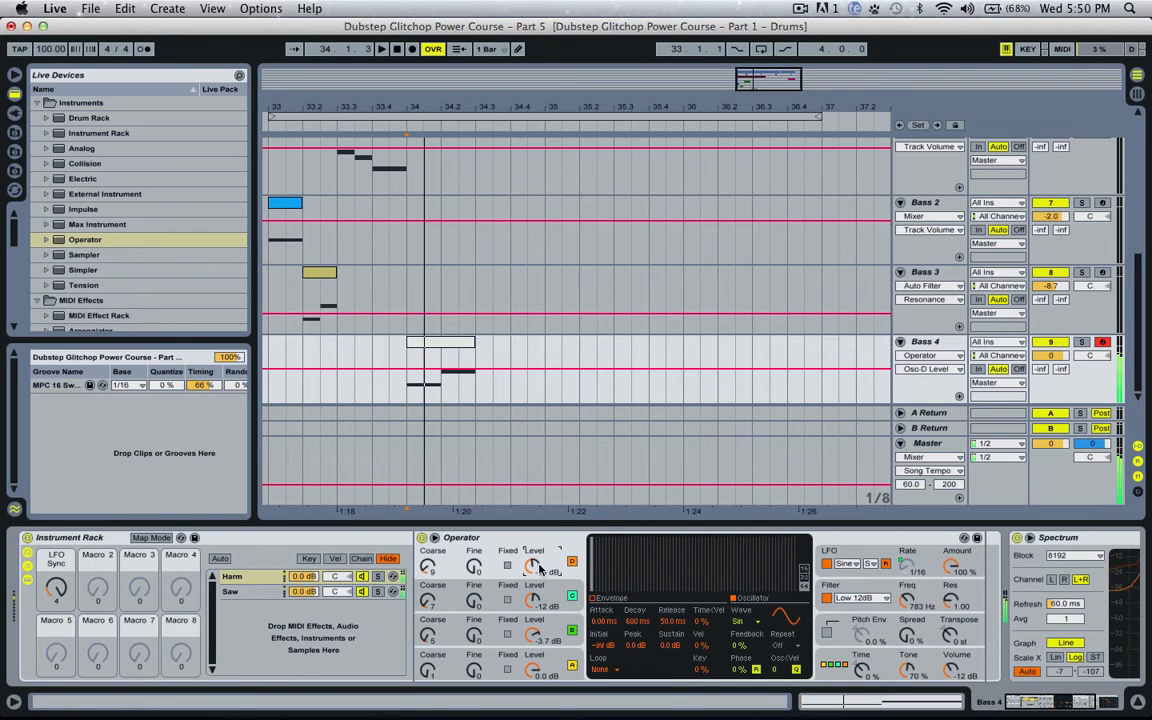
mouse_move(538, 568)
mouse_down()
mouse_move(538, 544)
mouse_move(538, 572)
mouse_up()
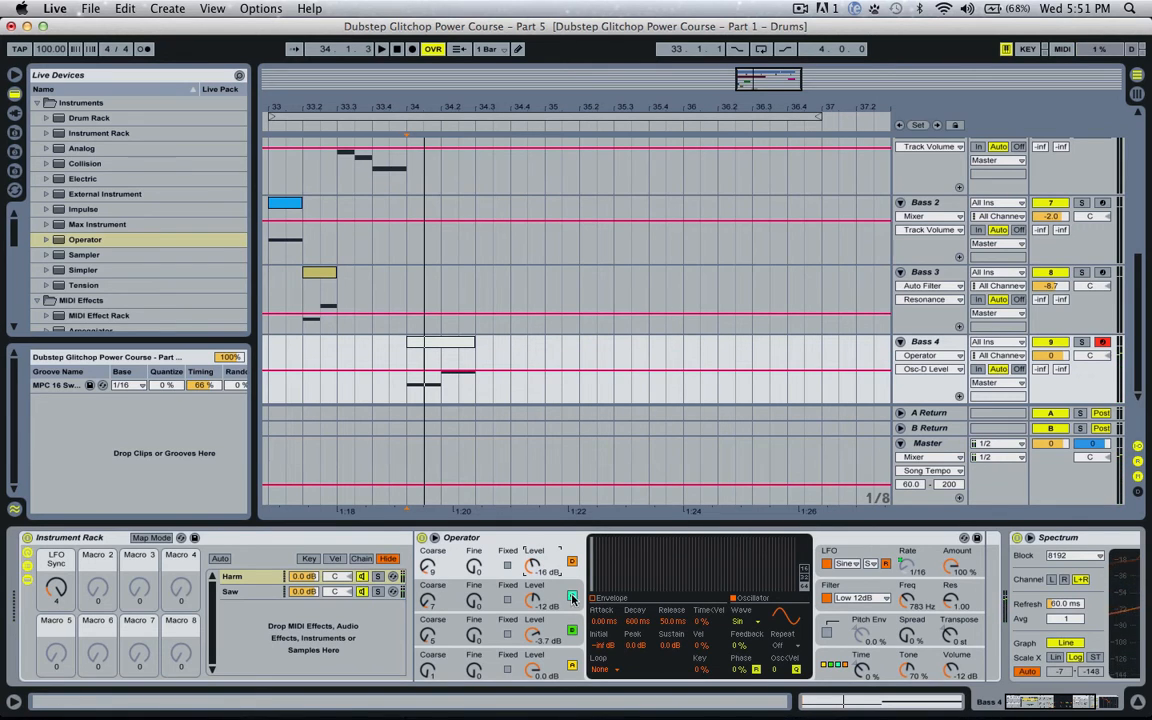
- Display oscillator D's envelope, raise its level to 0.0 dB and lengthen its attack to 1.25 s
click(617, 599)
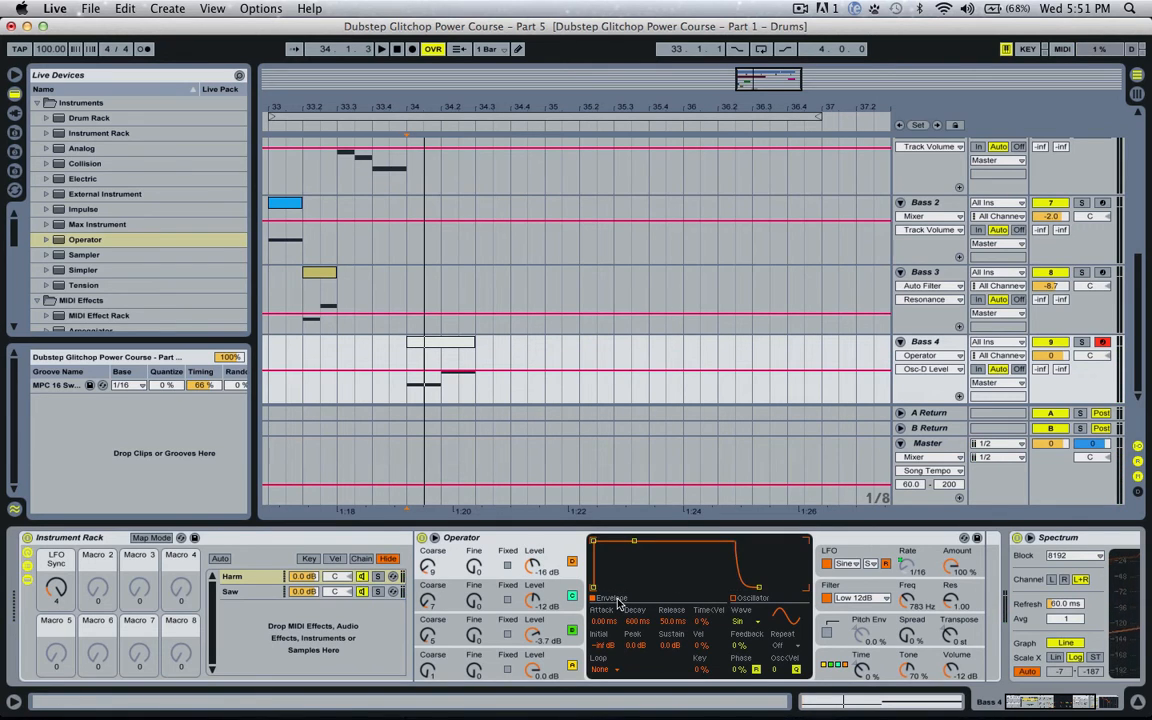
click(491, 549)
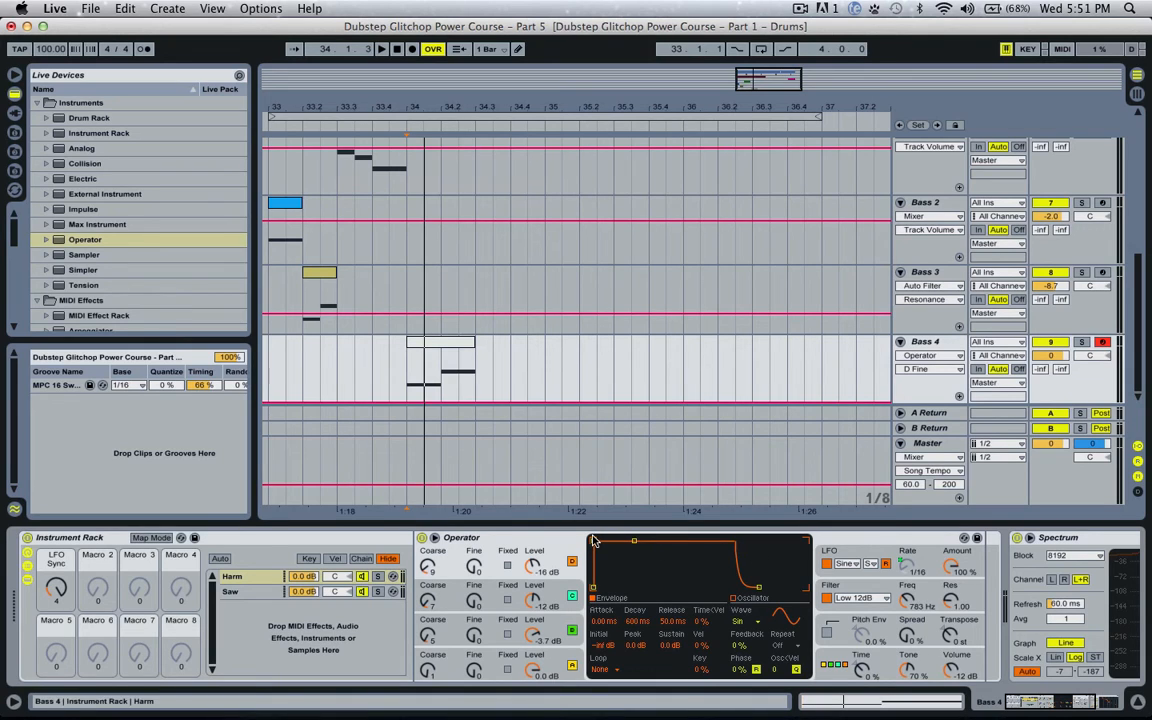
drag(544, 564, 544, 530)
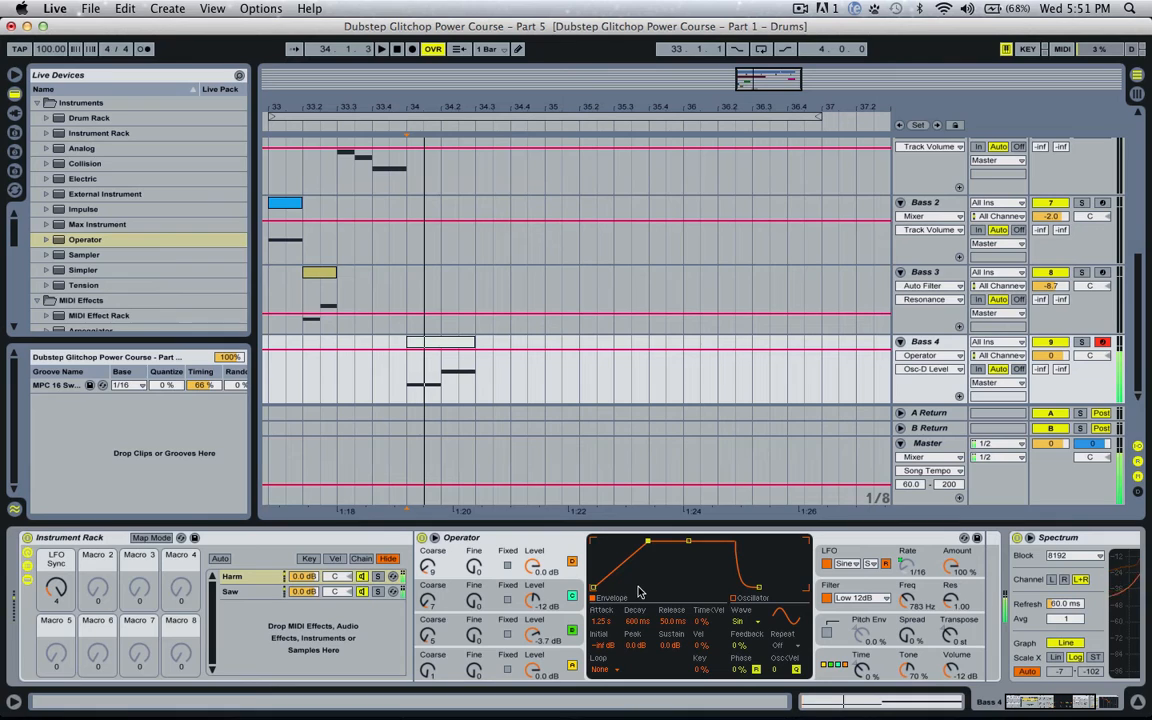
- Raise oscillators C and B to 0.0 dB and lengthen their envelope attacks to 236 ms and 1.84 ms respectively
drag(529, 606, 529, 604)
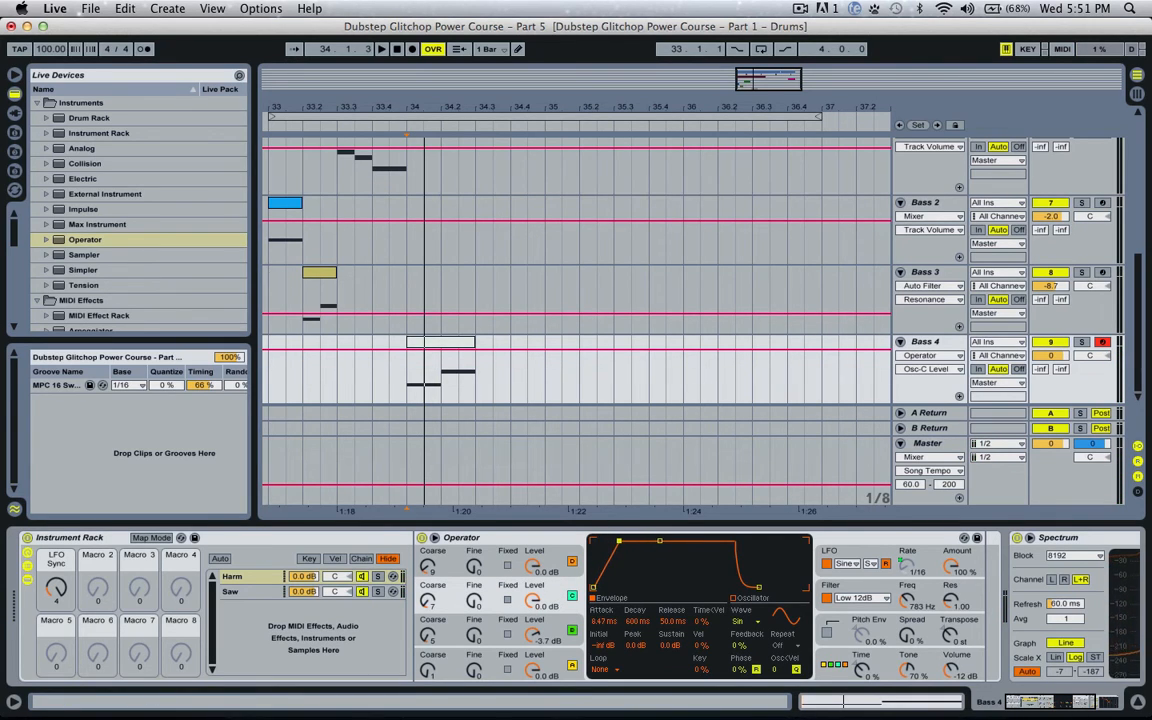
click(493, 623)
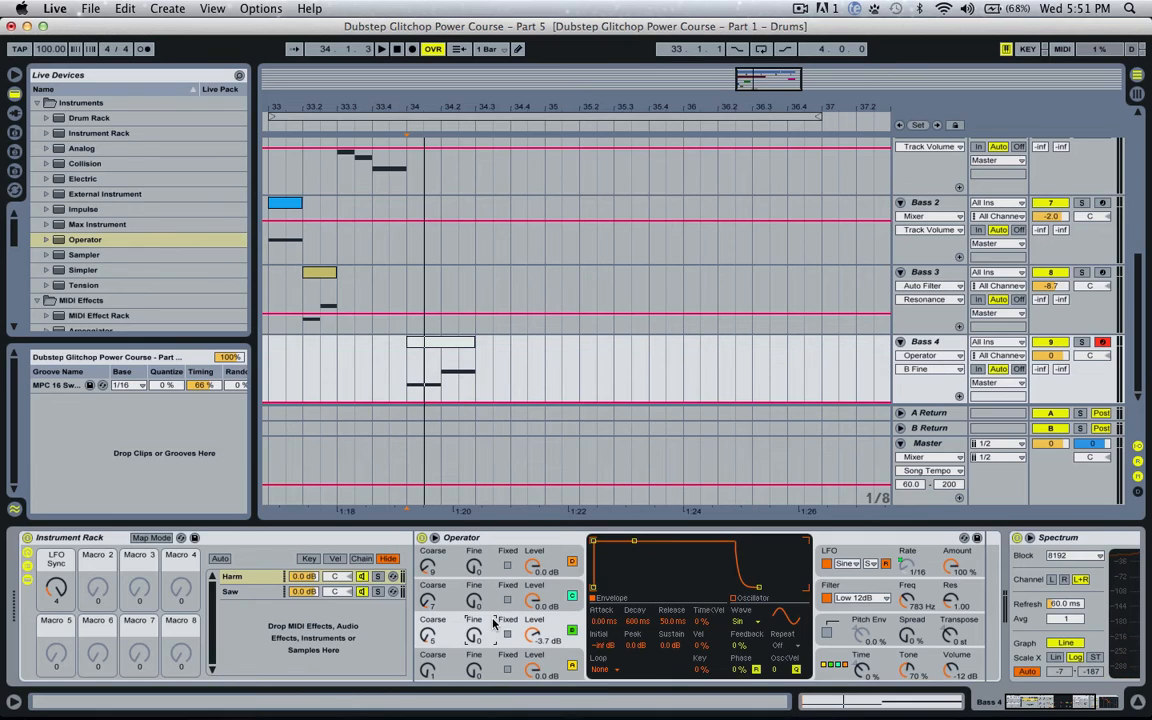
drag(539, 632, 611, 546)
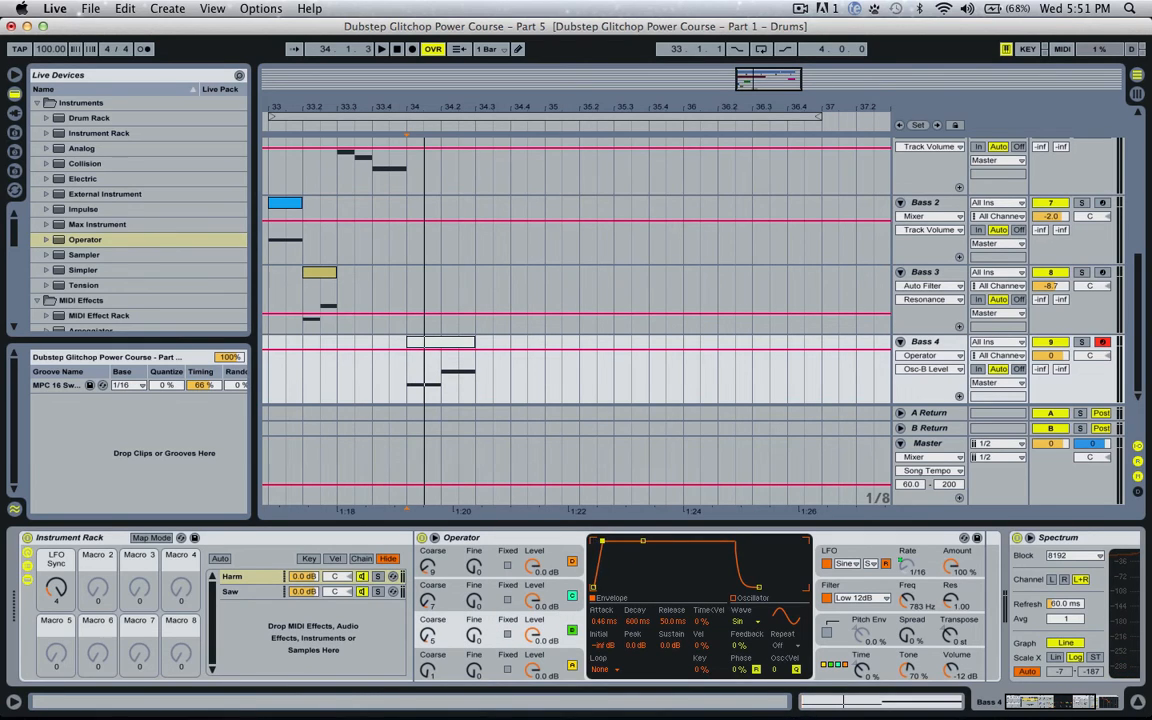
click(549, 577)
click(549, 556)
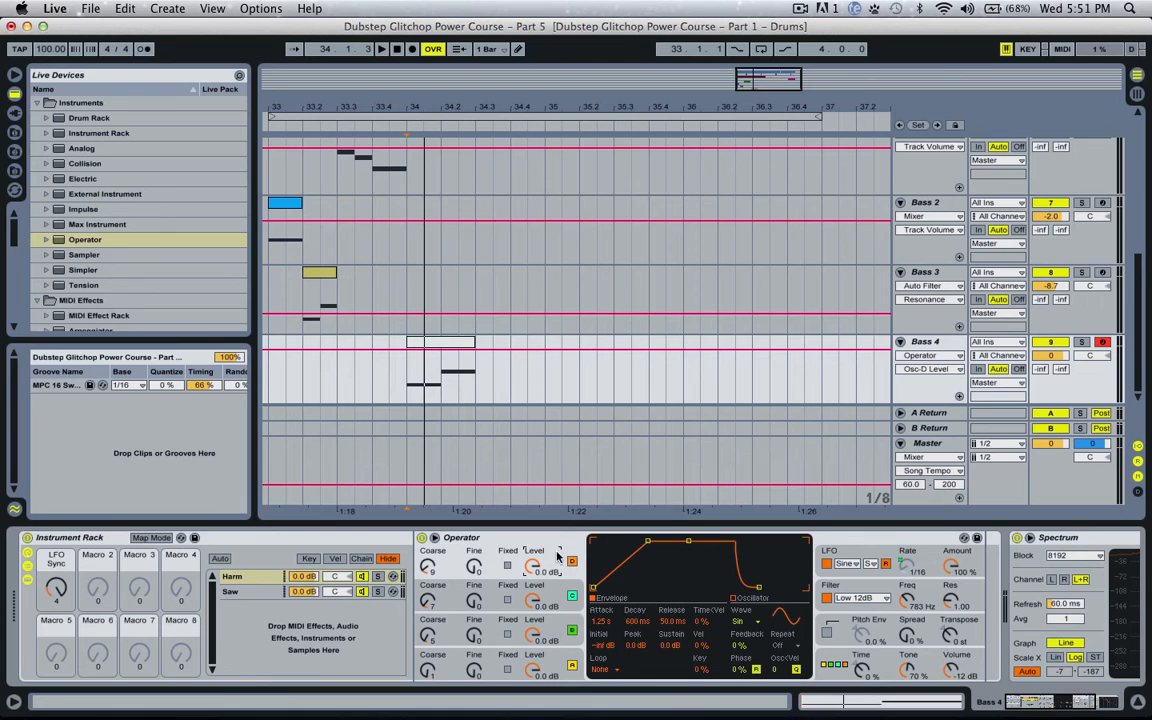
click(553, 629)
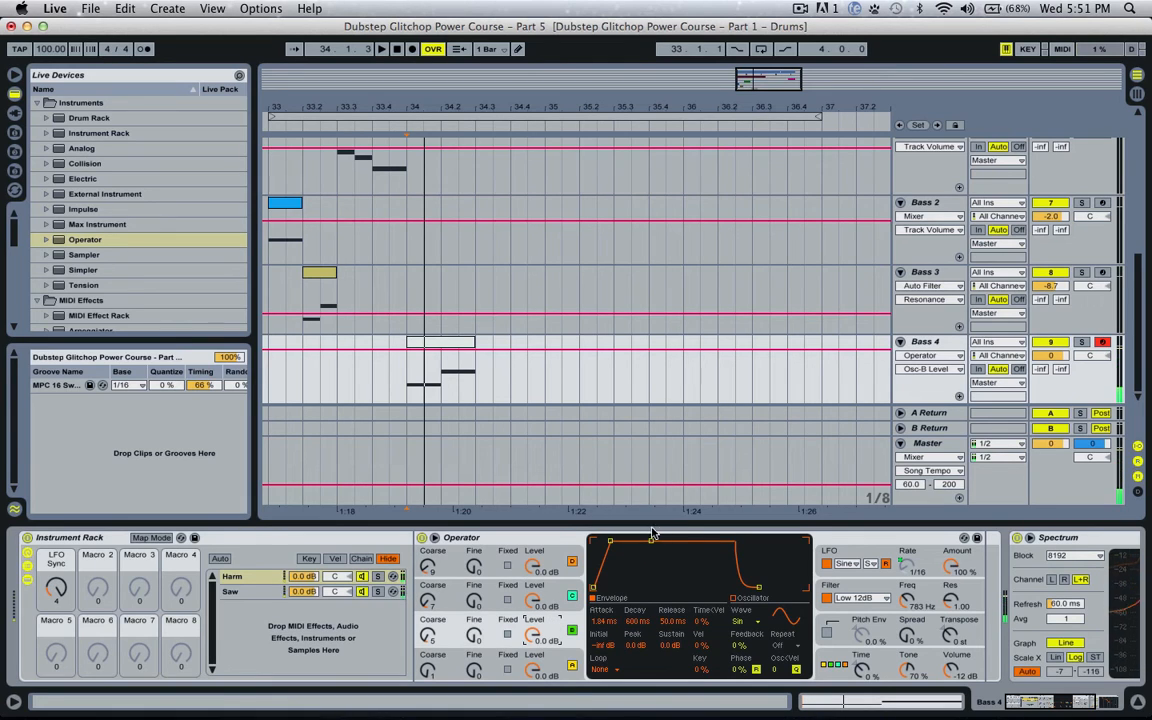
click(549, 593)
- Lengthen oscillator D's envelope attack to 5.74 s and audition the Bass 4 clip from 34.1.1
click(518, 557)
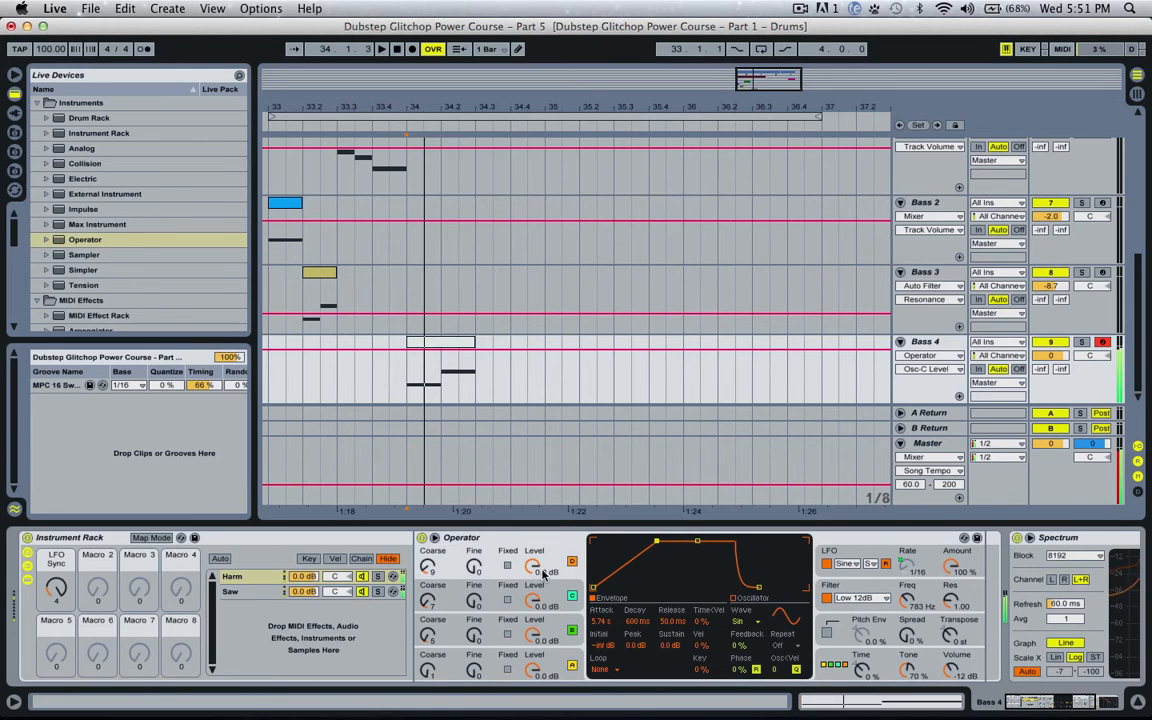
key(space)
key(space)
key(space)
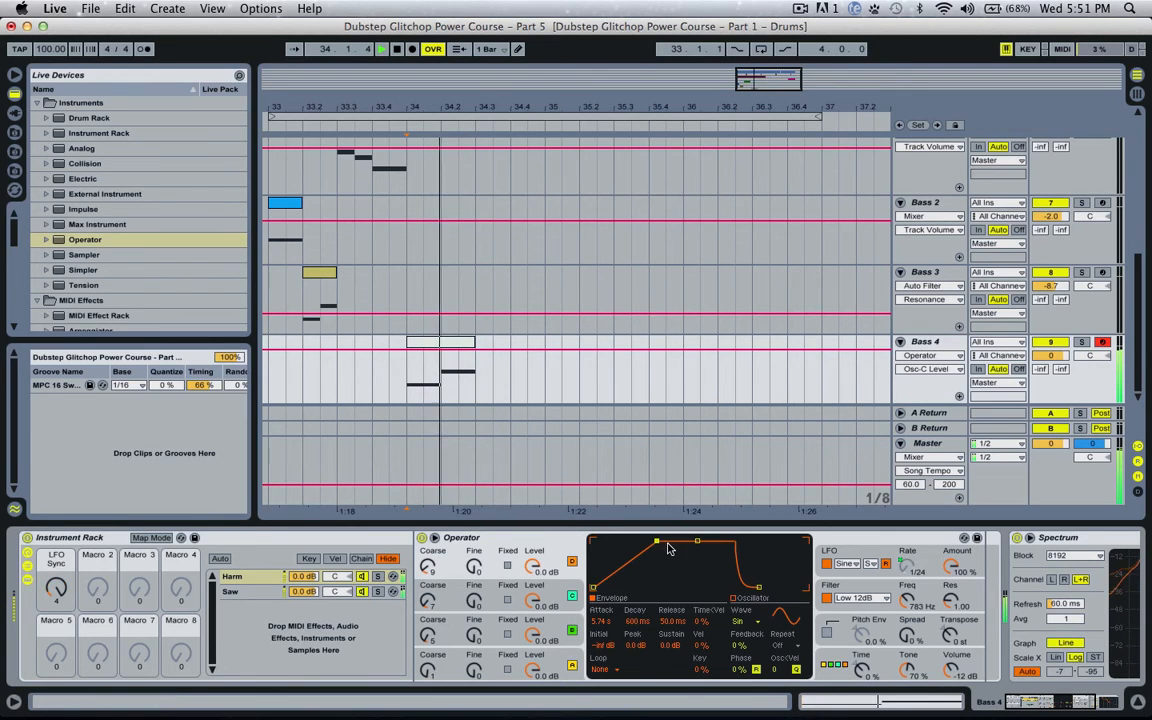
key(space)
key(space)
- Shorten oscillator D's envelope attack to 823 ms and audition the Bass 4 clip repeatedly from 34.1.1
drag(657, 542, 646, 542)
key(space)
key(space)
key(space)
key(space)
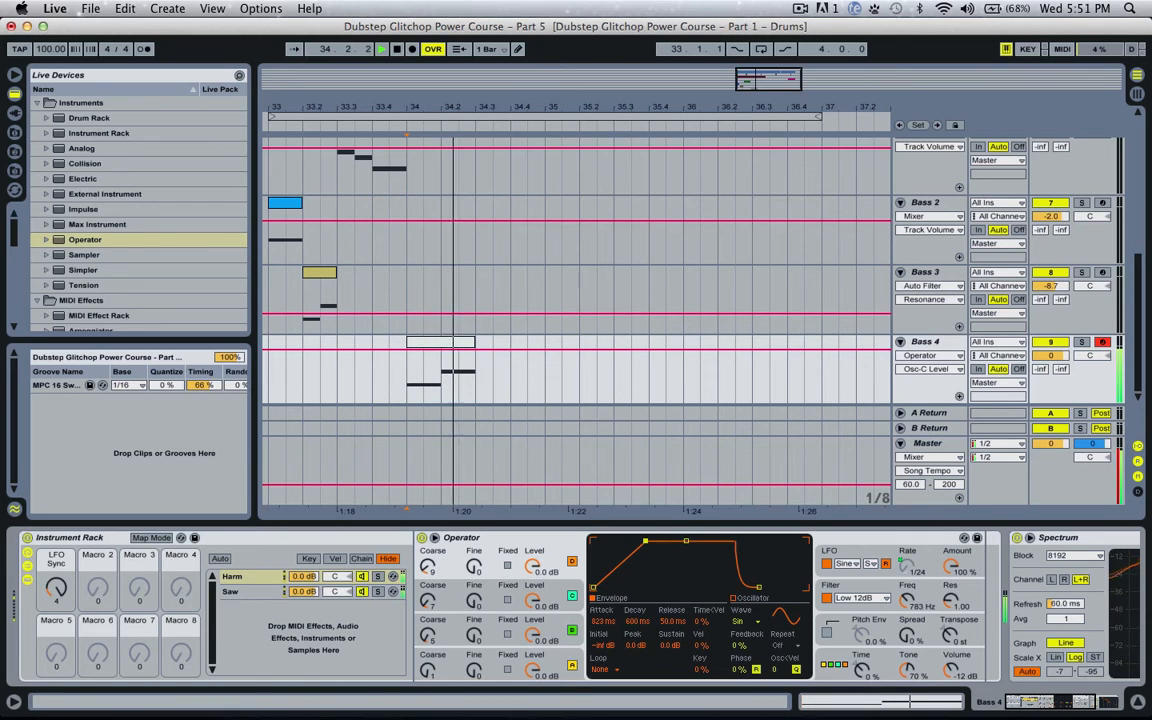
key(space)
key(space)
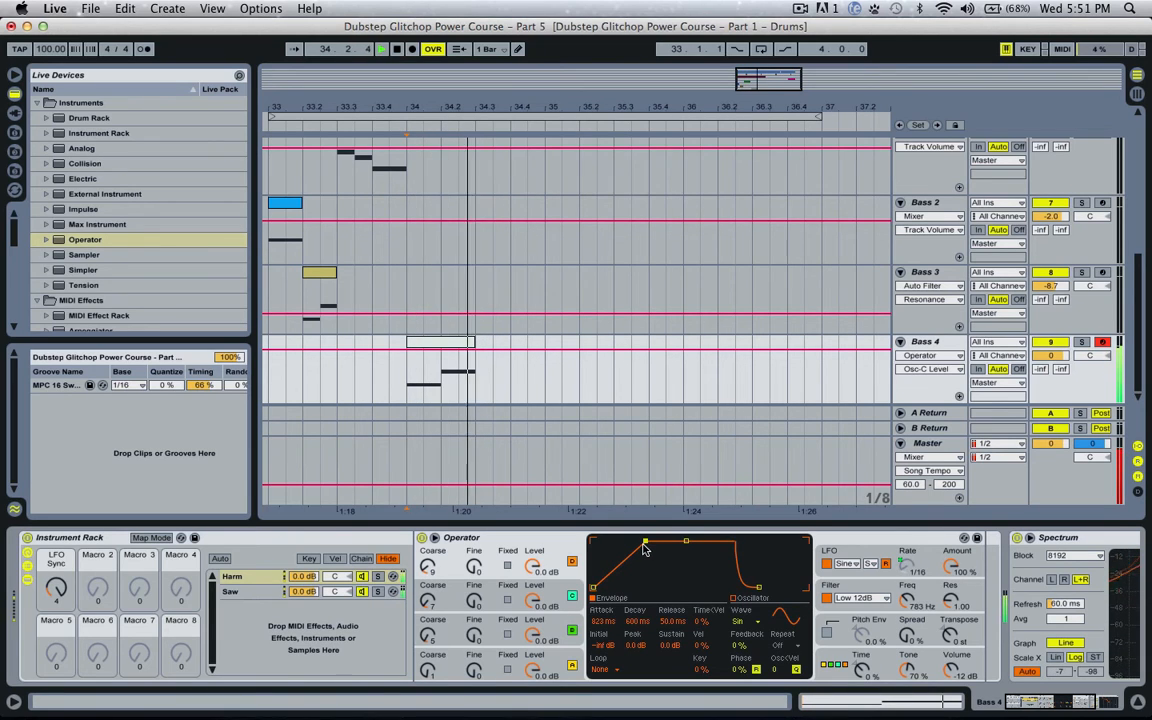
key(space)
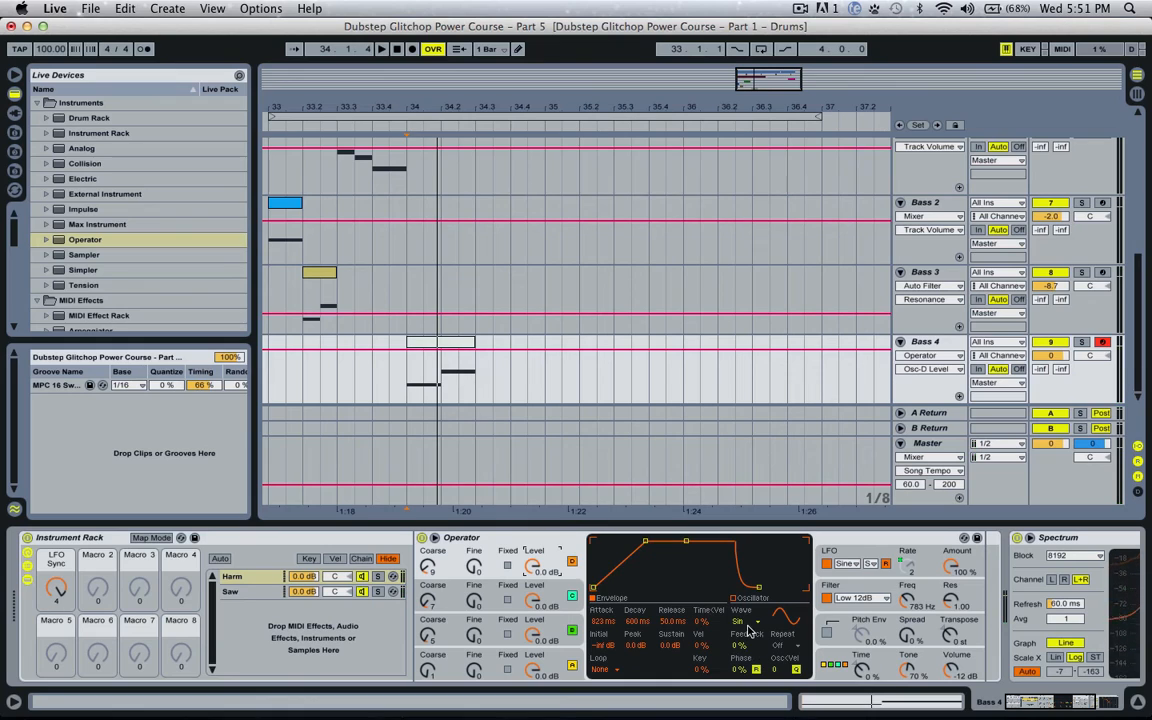
- Change oscillator D's waveform to Saw D and audition the clip
click(746, 622)
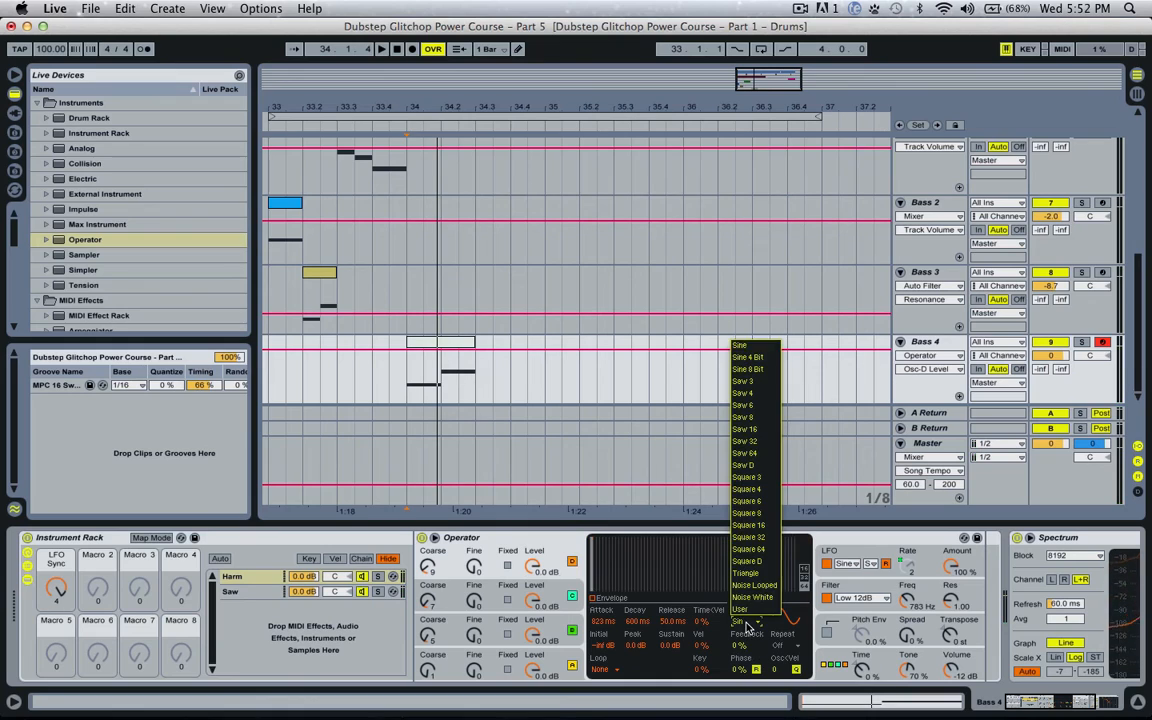
click(764, 468)
key(space)
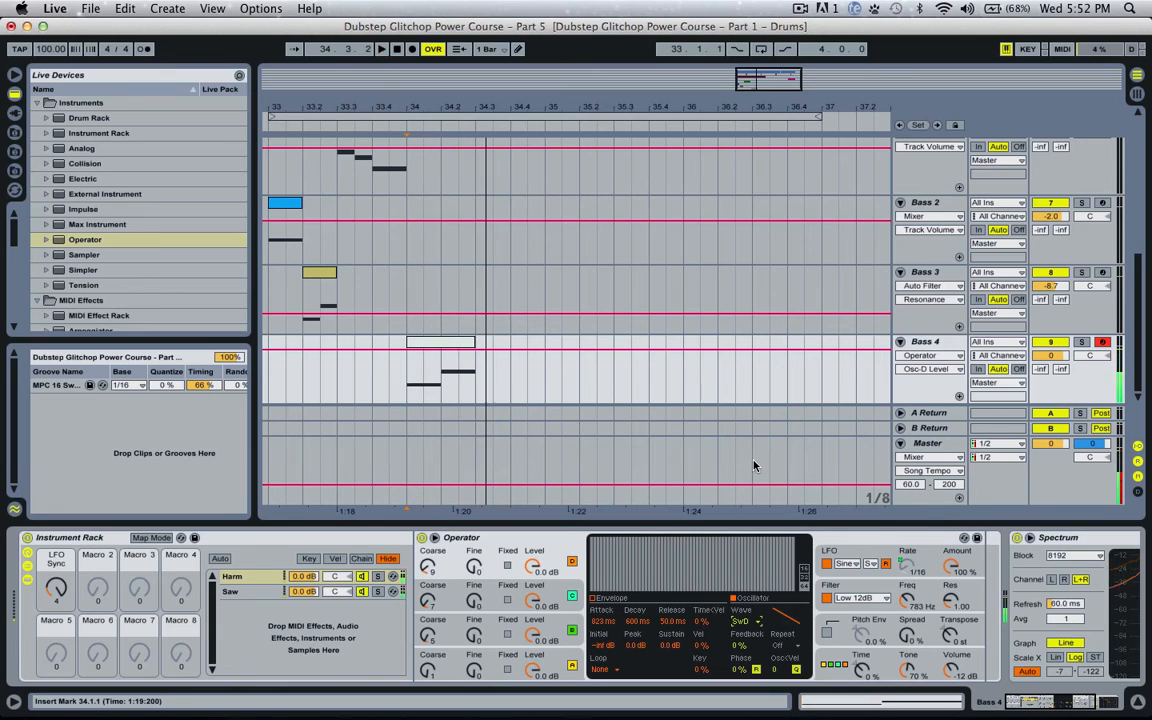
key(space)
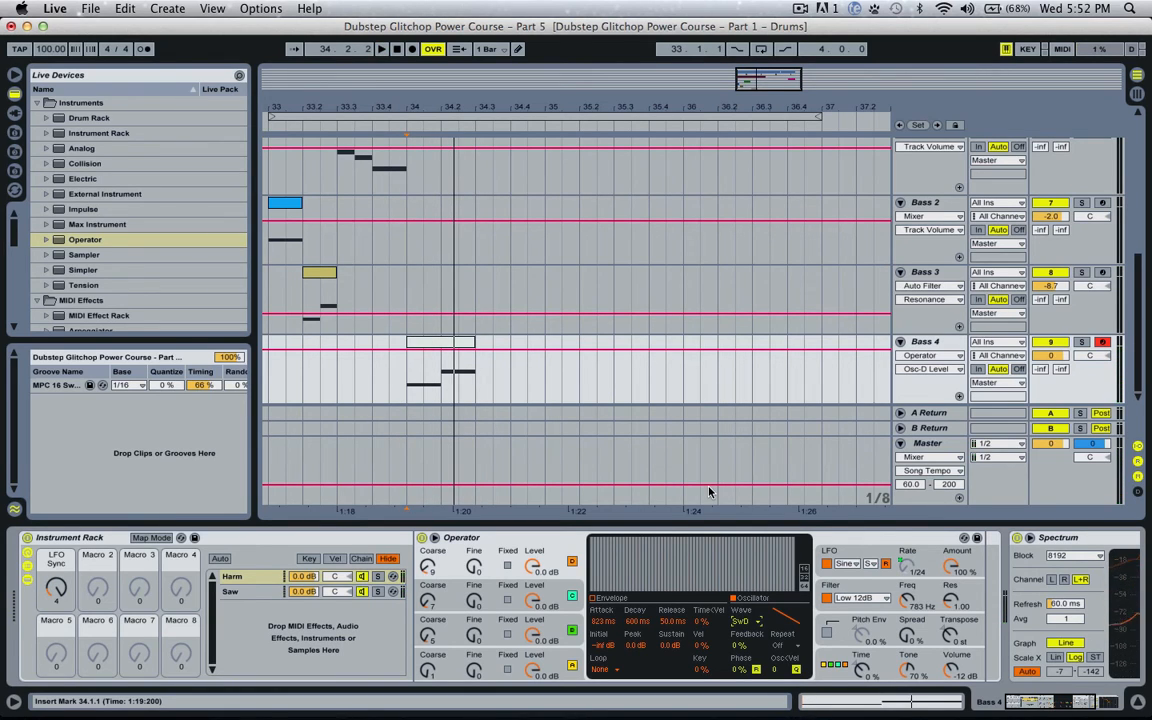
key(space)
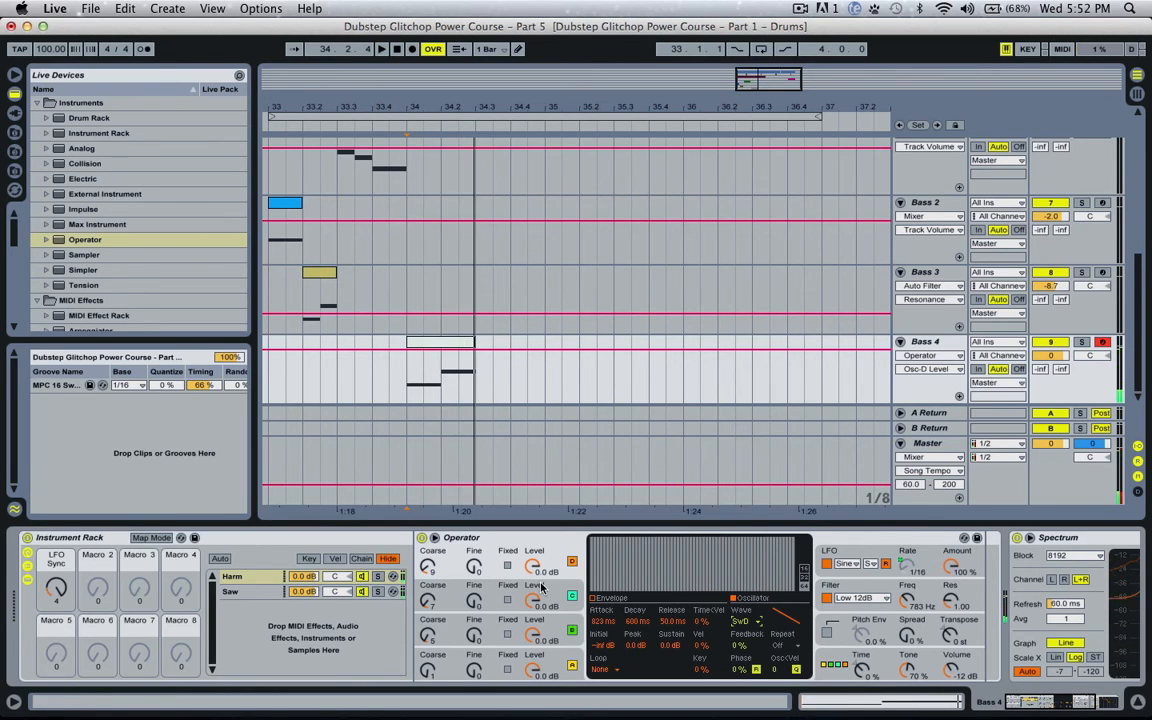
- Try the Square D waveform on oscillator C, then return it to Sine
click(750, 622)
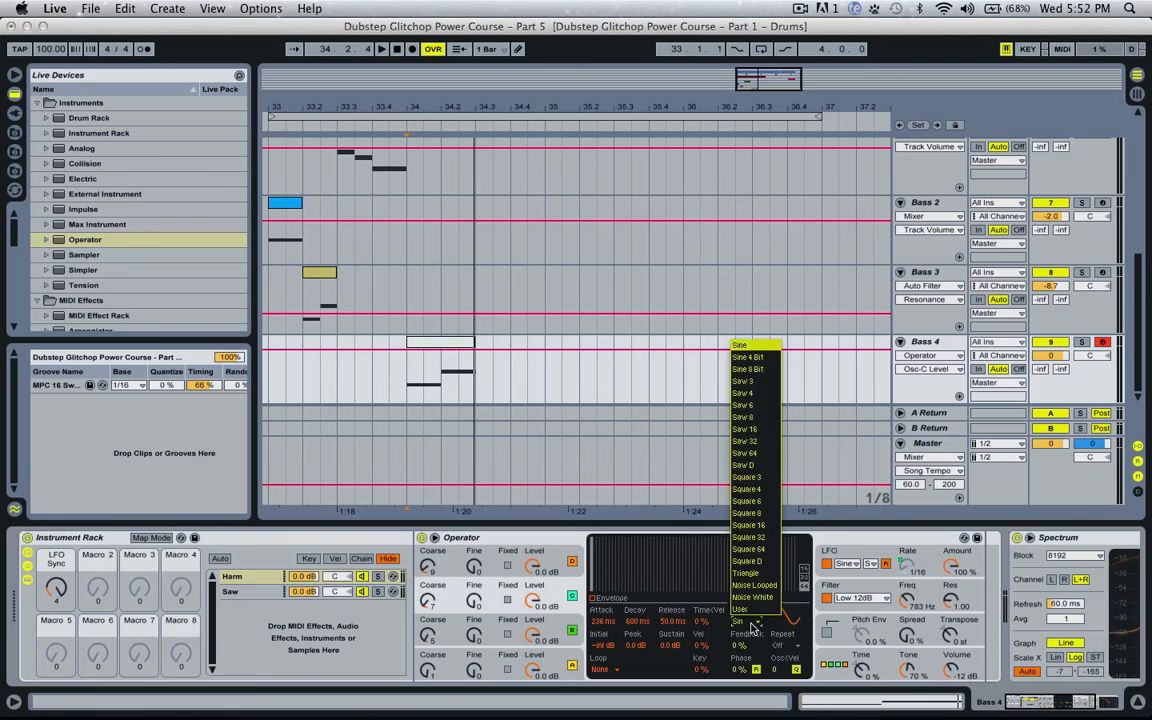
click(752, 563)
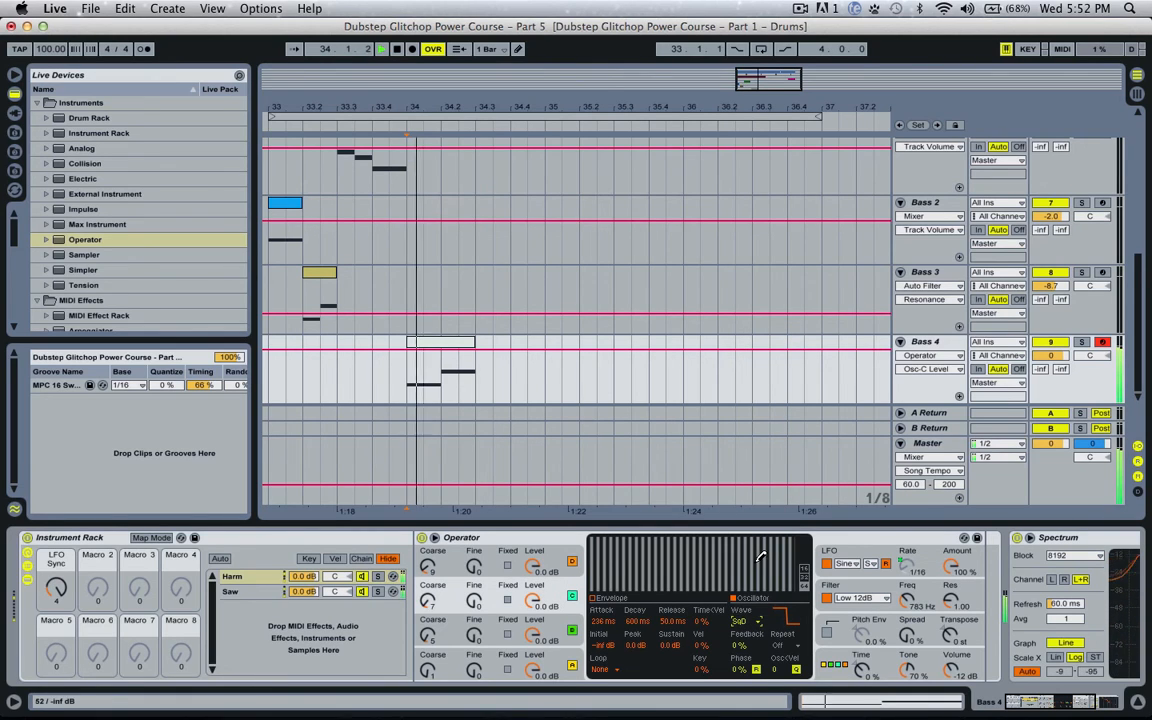
click(736, 622)
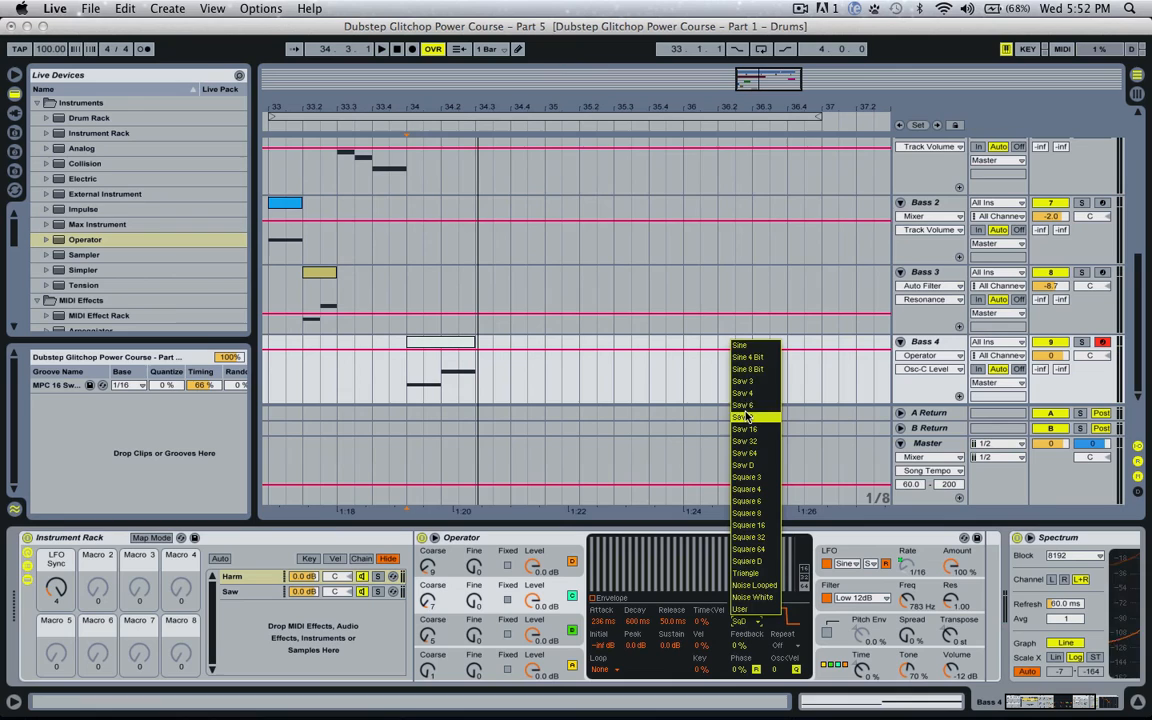
click(745, 347)
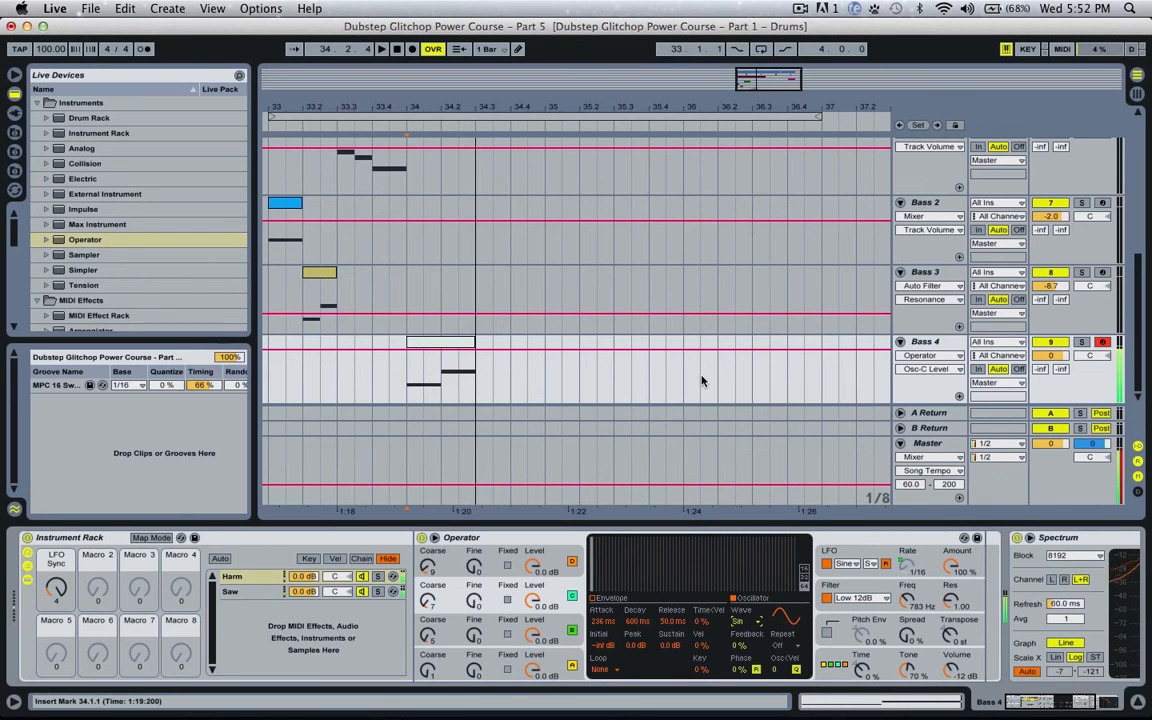
- Audition Bass 4 with oscillator D selected, then play the arrangement from 33.1.1 to hear all bass parts together
click(537, 556)
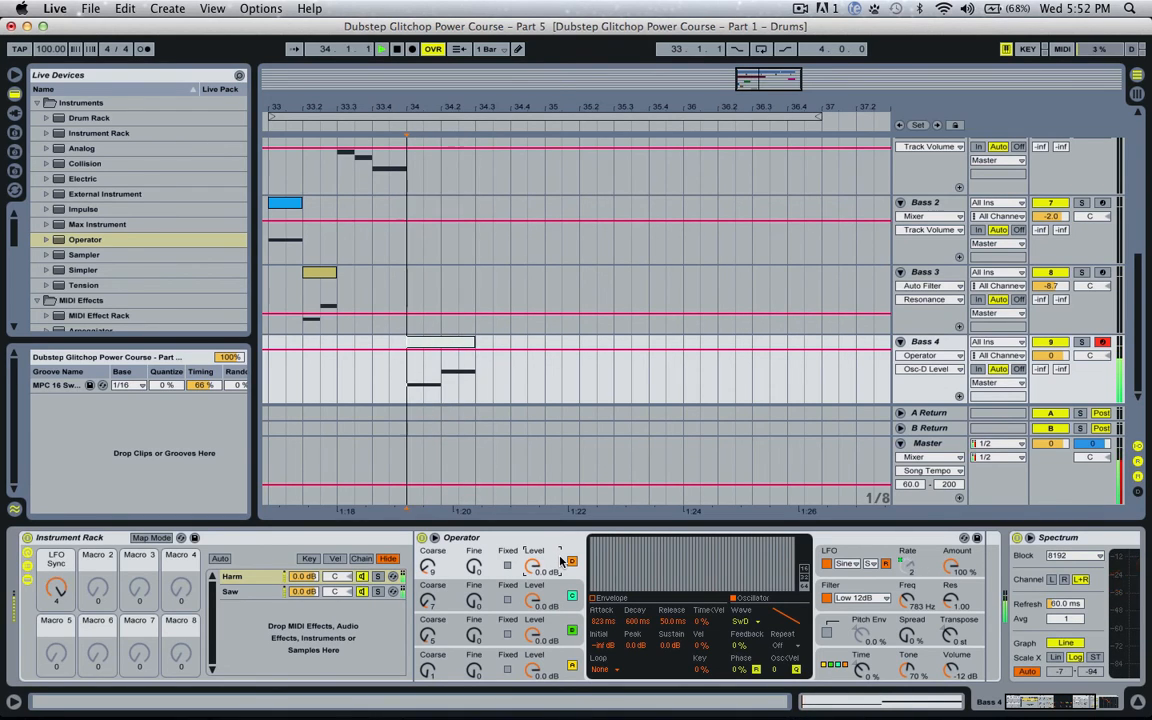
key(space)
drag(757, 98, 757, 83)
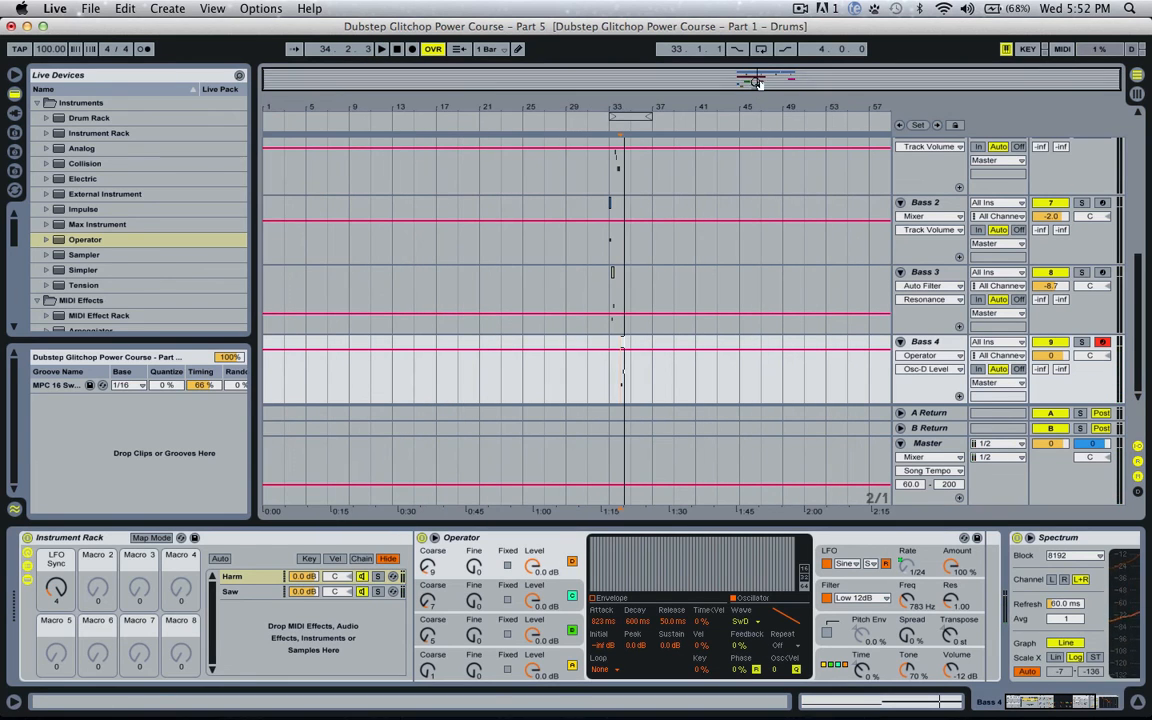
drag(605, 106, 269, 260)
click(310, 240)
key(space)
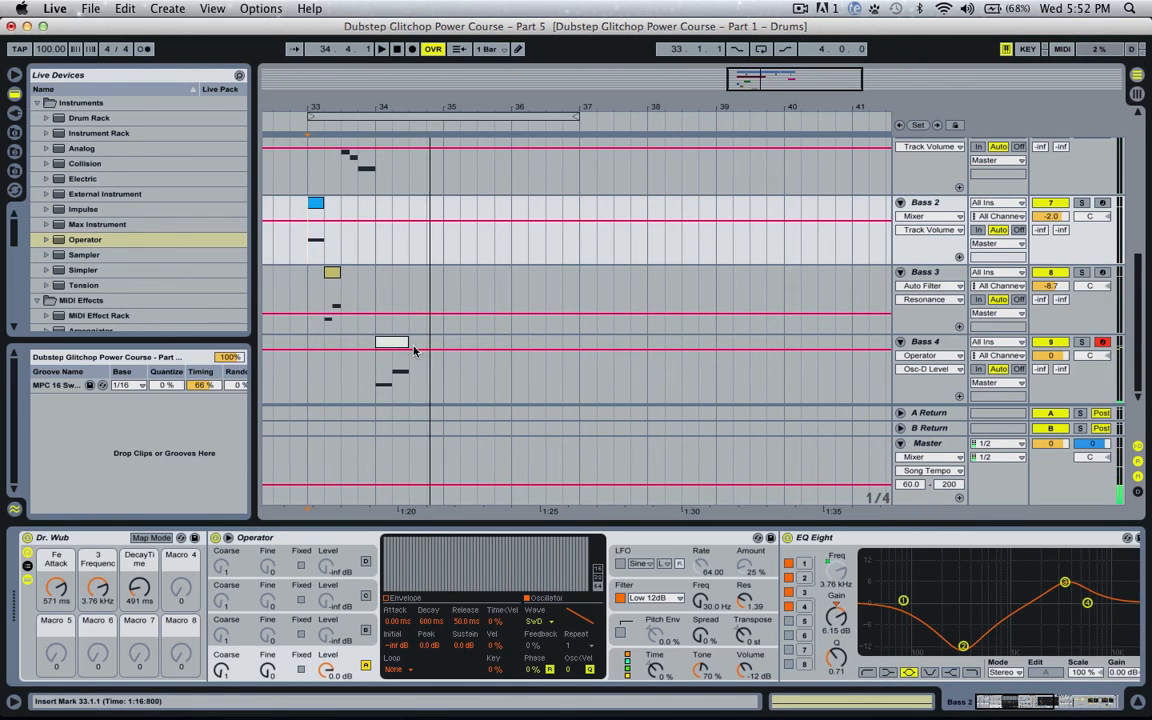
key(space)
key(space)
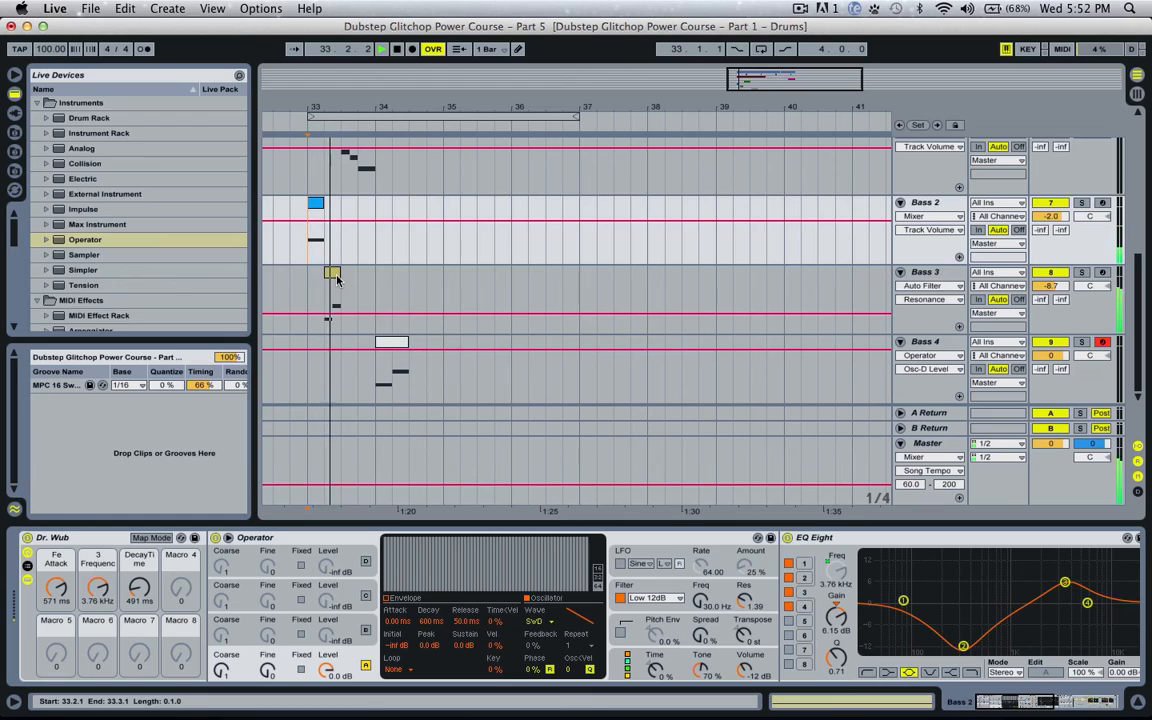
- Show the Bass 4 track's Instrument Rack again and replay the arrangement from 33.1.1
click(920, 342)
key(space)
key(space)
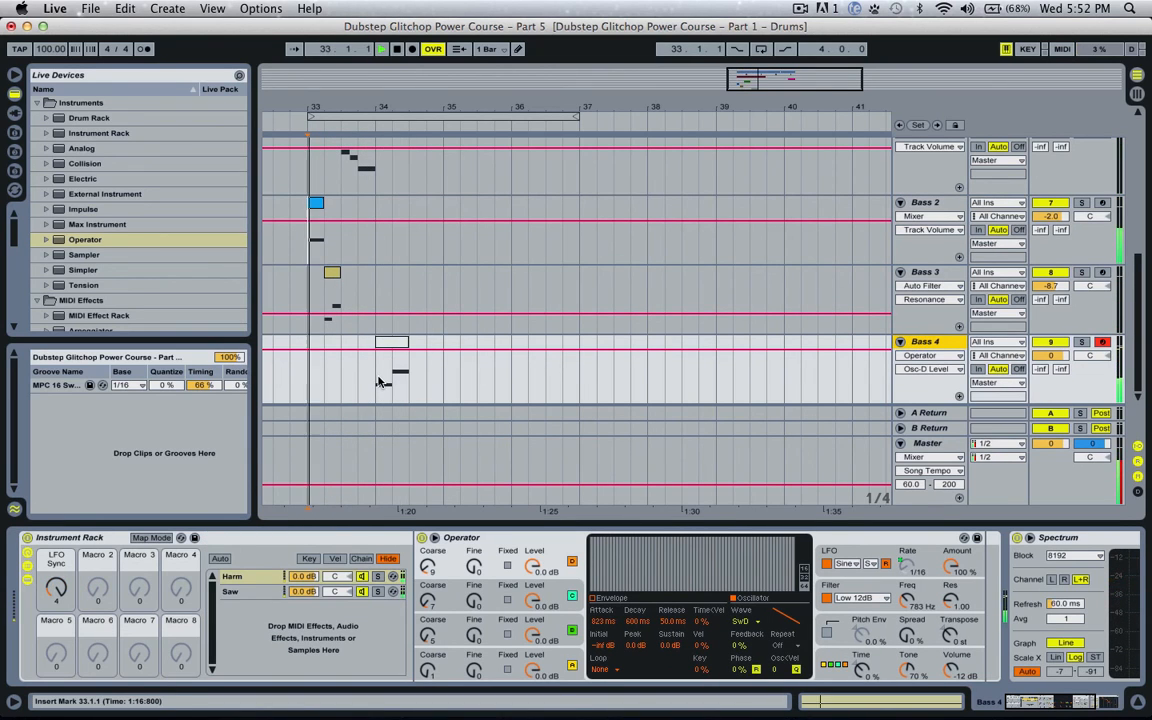
- Audition the Bass 4 clip repeatedly from 34.1.1, selecting the track's Instrument Rack before the last replay
click(381, 383)
key(space)
key(space)
key(space)
key(space)
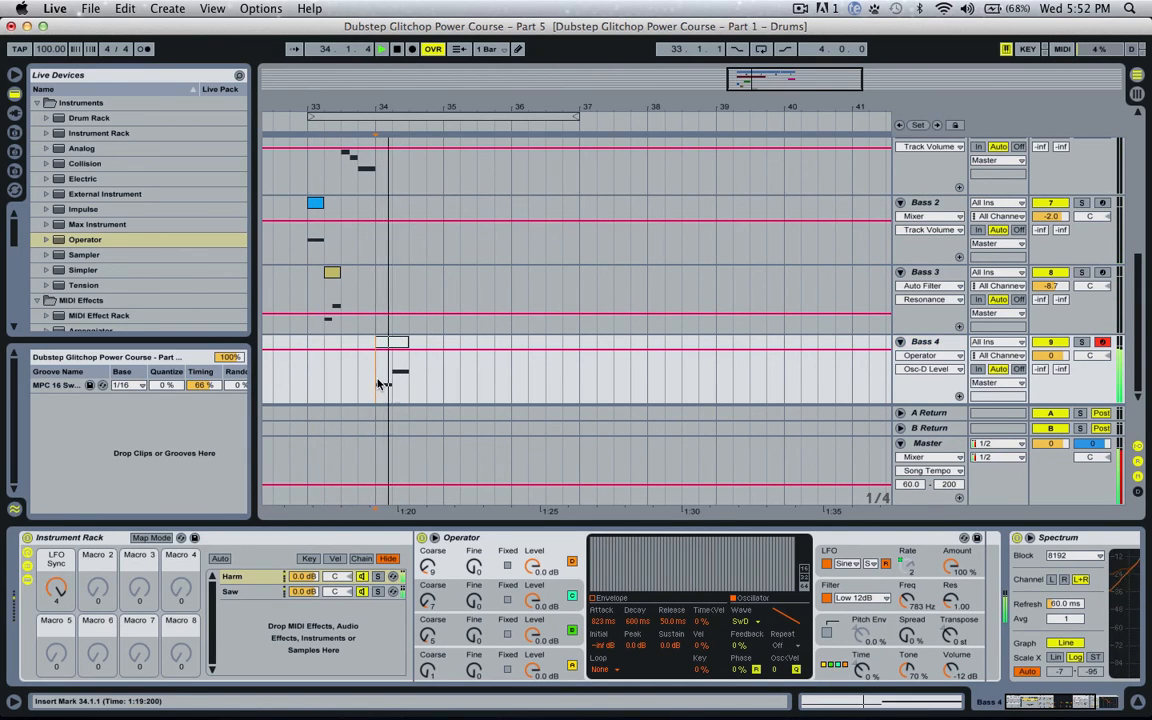
key(space)
key(space)
key(space)
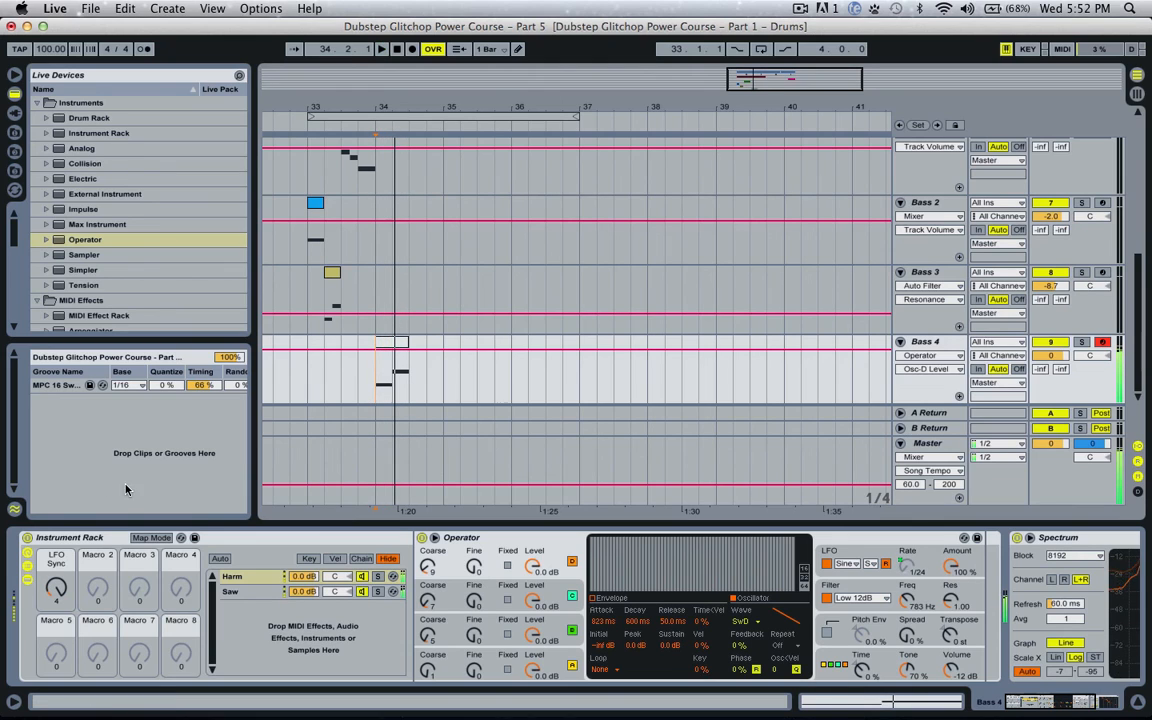
click(62, 538)
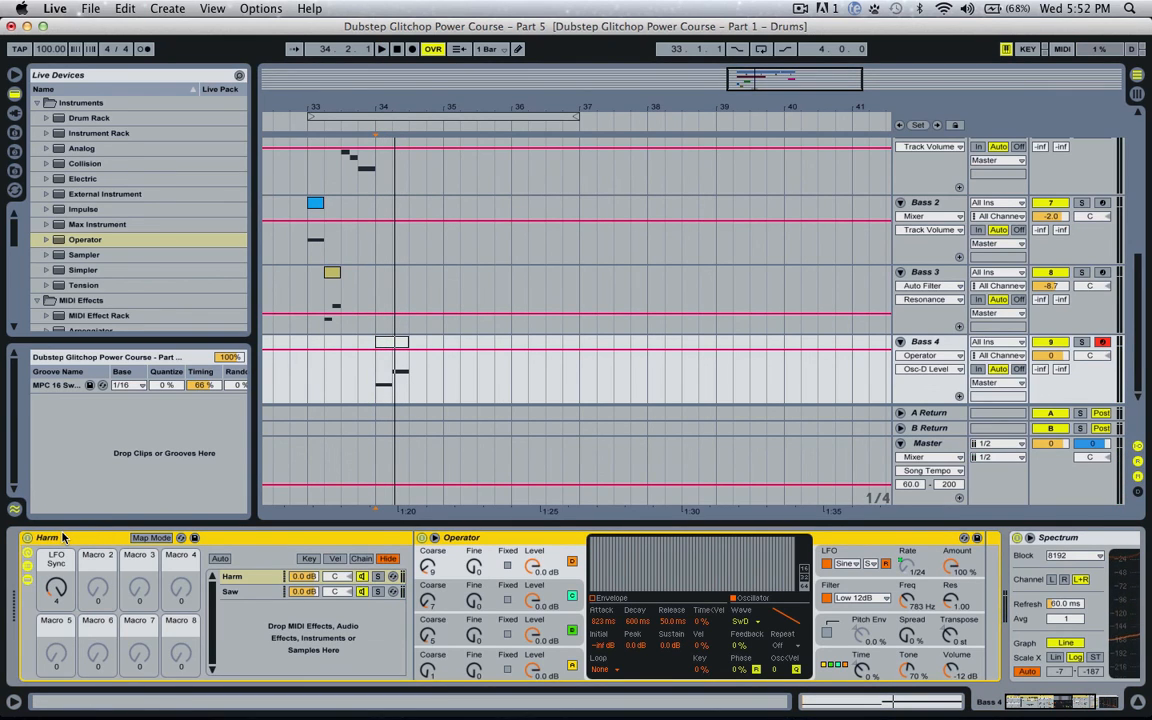
key(space)
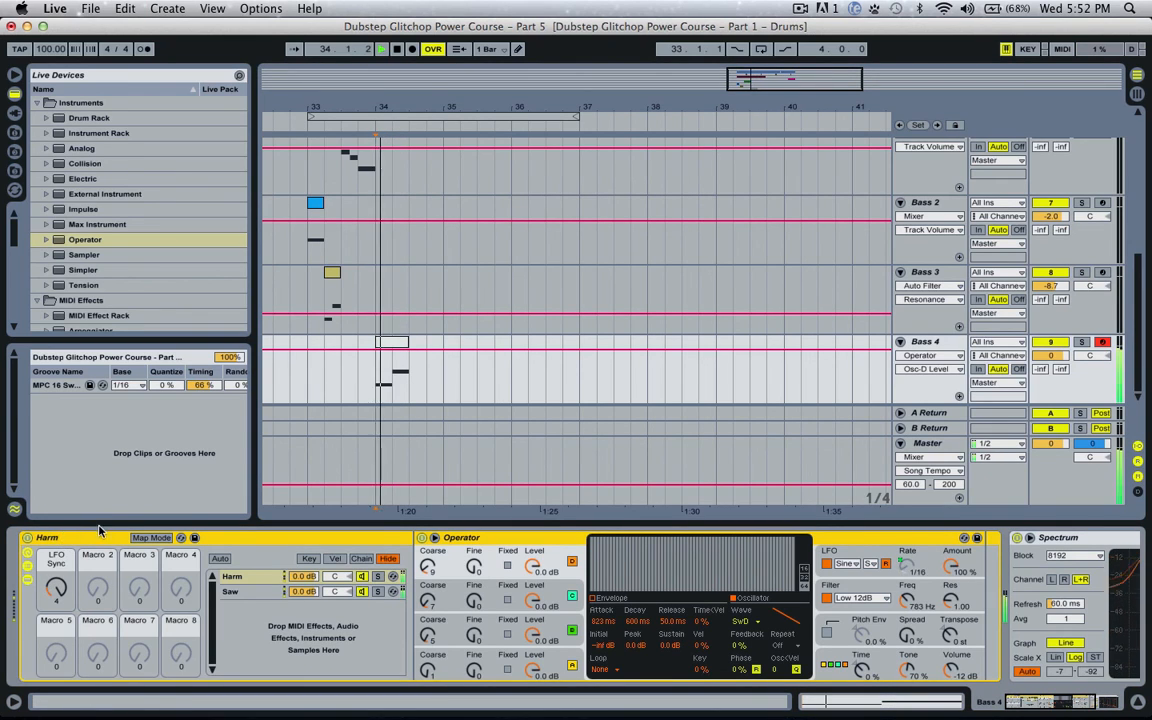
- Play the arrangement from 33.1.1, lower the Bass 4 track volume to -4.5 dB to balance it, and stop playback
click(308, 272)
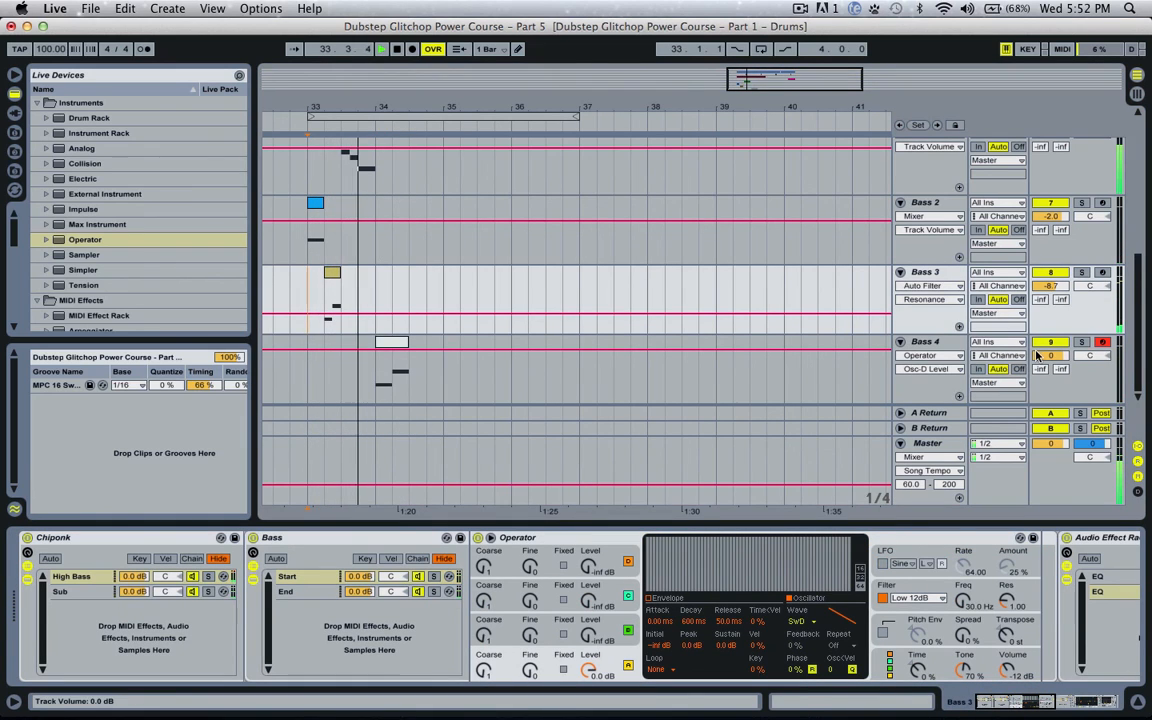
drag(1037, 355, 993, 403)
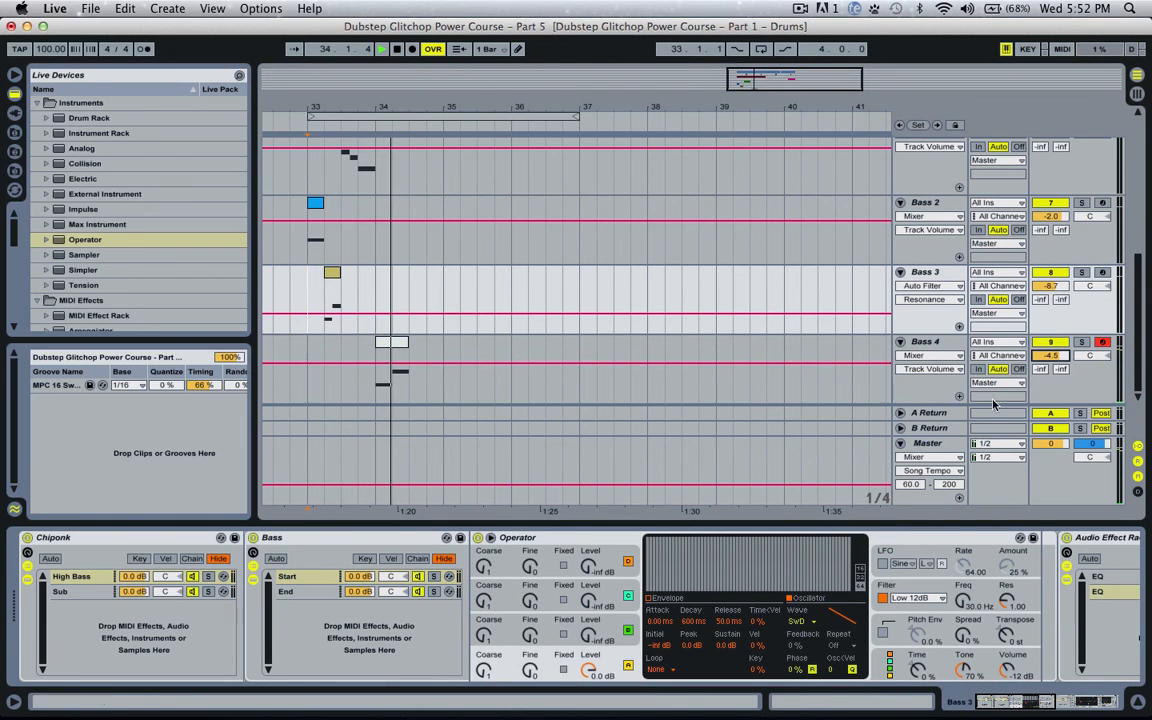
key(space)
key(space)
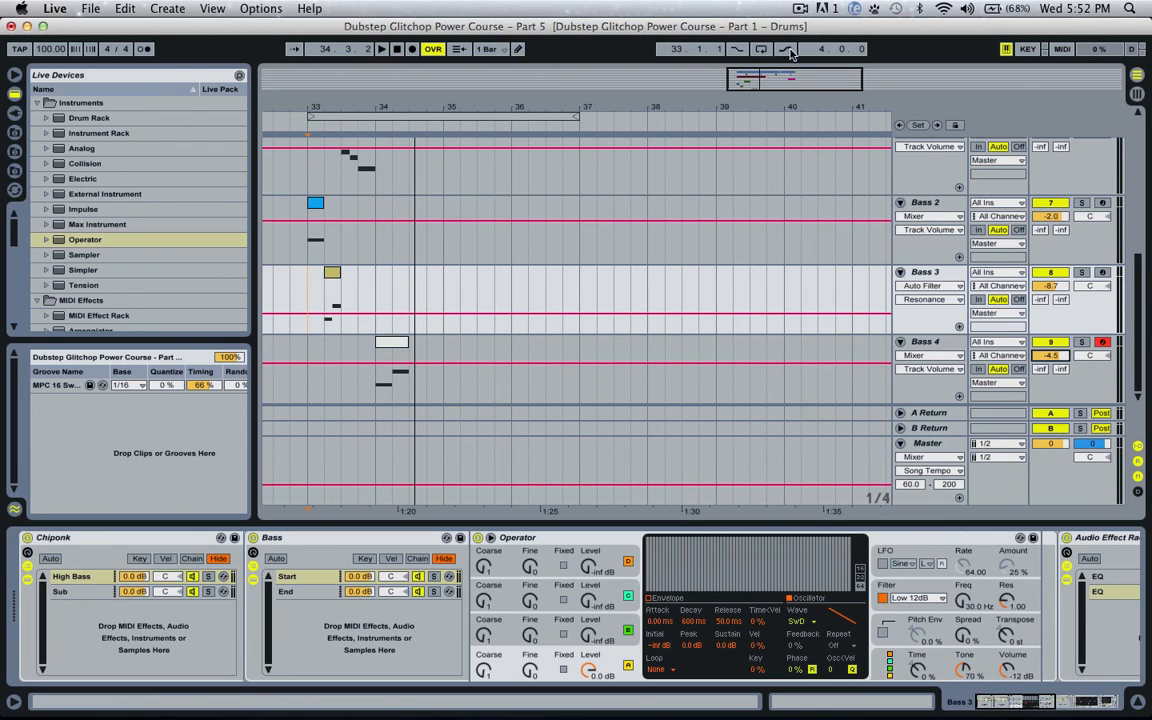
click(800, 8)
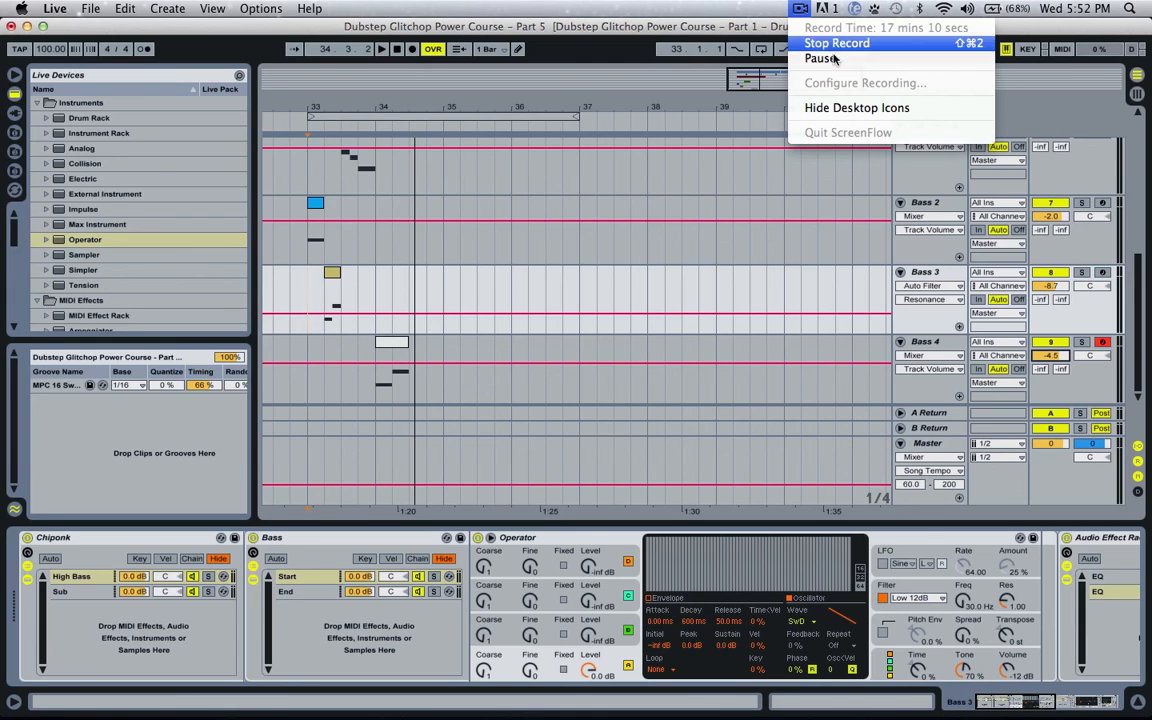